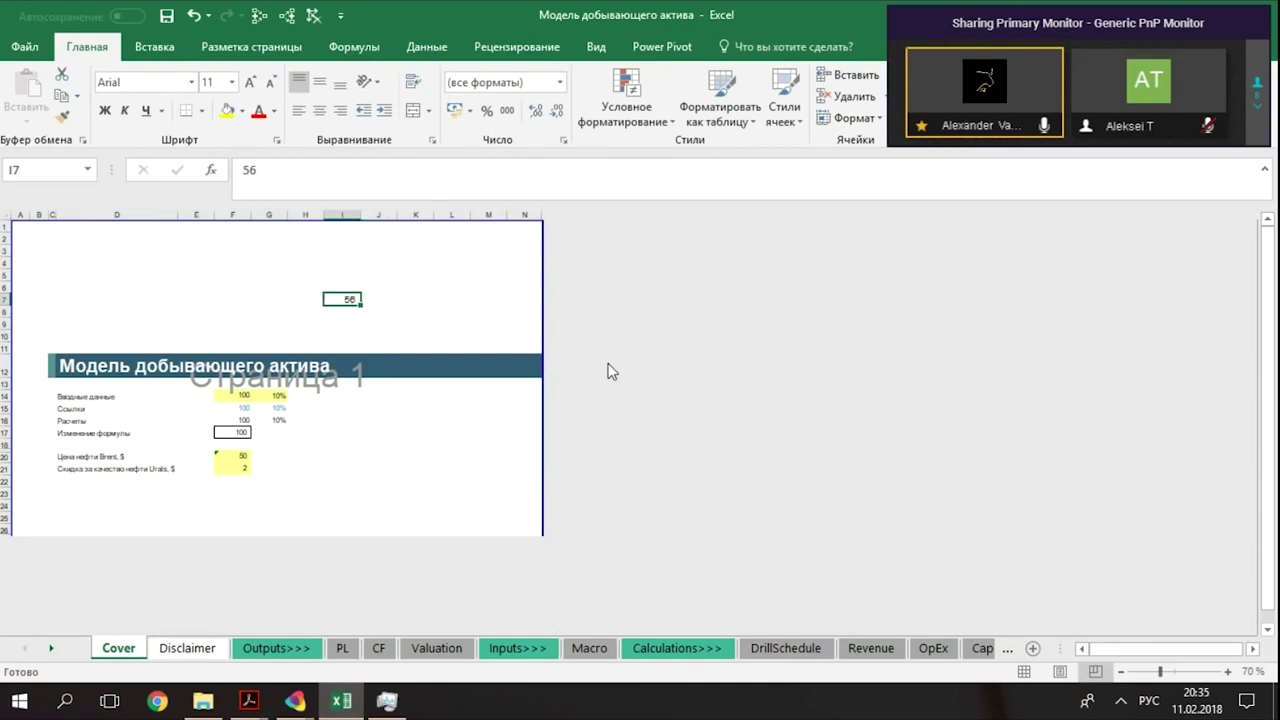
# Step: Enter 56 in cell I7 of the Cover sheet
pyautogui.write('56')
pyautogui.press('Return')
pyautogui.press('Up')
pyautogui.press('F2')
pyautogui.write('ю')
pyautogui.press('BackSpace')
pyautogui.write('.4')
pyautogui.press('Escape')
# Step: Apply the yellow input-data cell style to the trial cells in row 7 of the Cover sheet
pyautogui.press('Left')
pyautogui.hotkey('shift', 'Right')
pyautogui.press('alt')
pyautogui.press('h')
pyautogui.press('j')
pyautogui.press('Down')
pyautogui.press('Return')
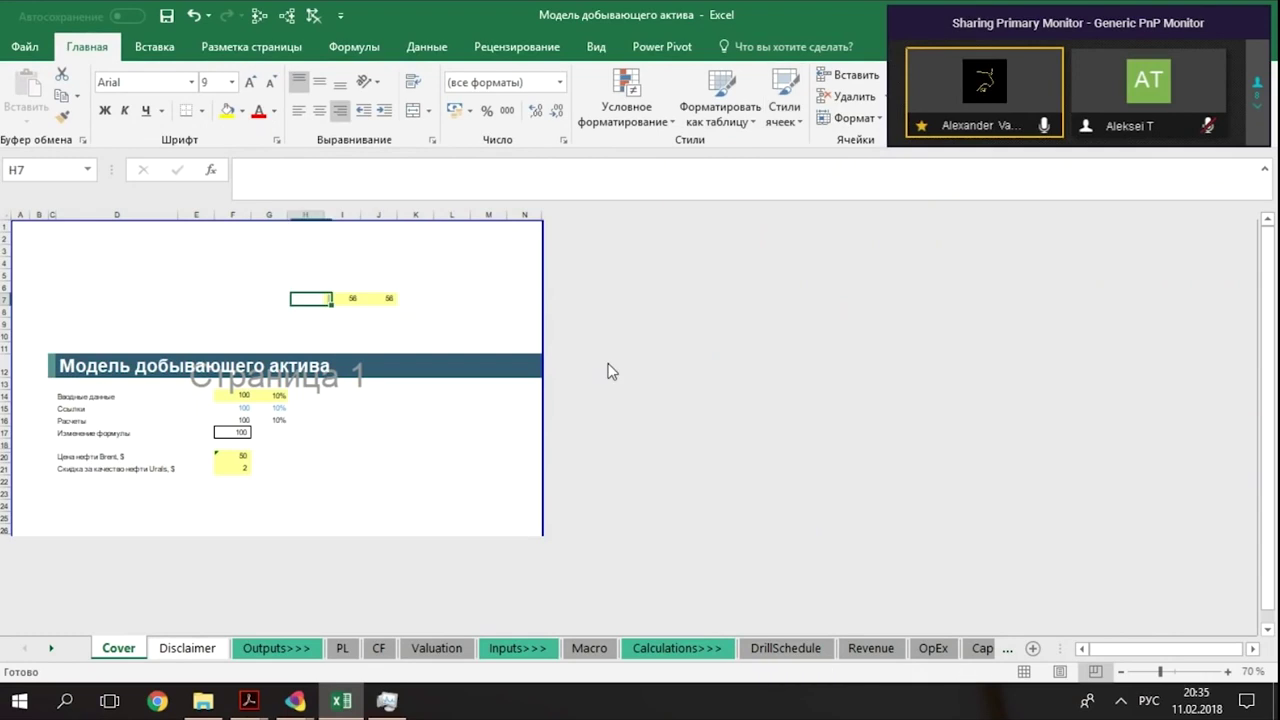
pyautogui.press('alt')
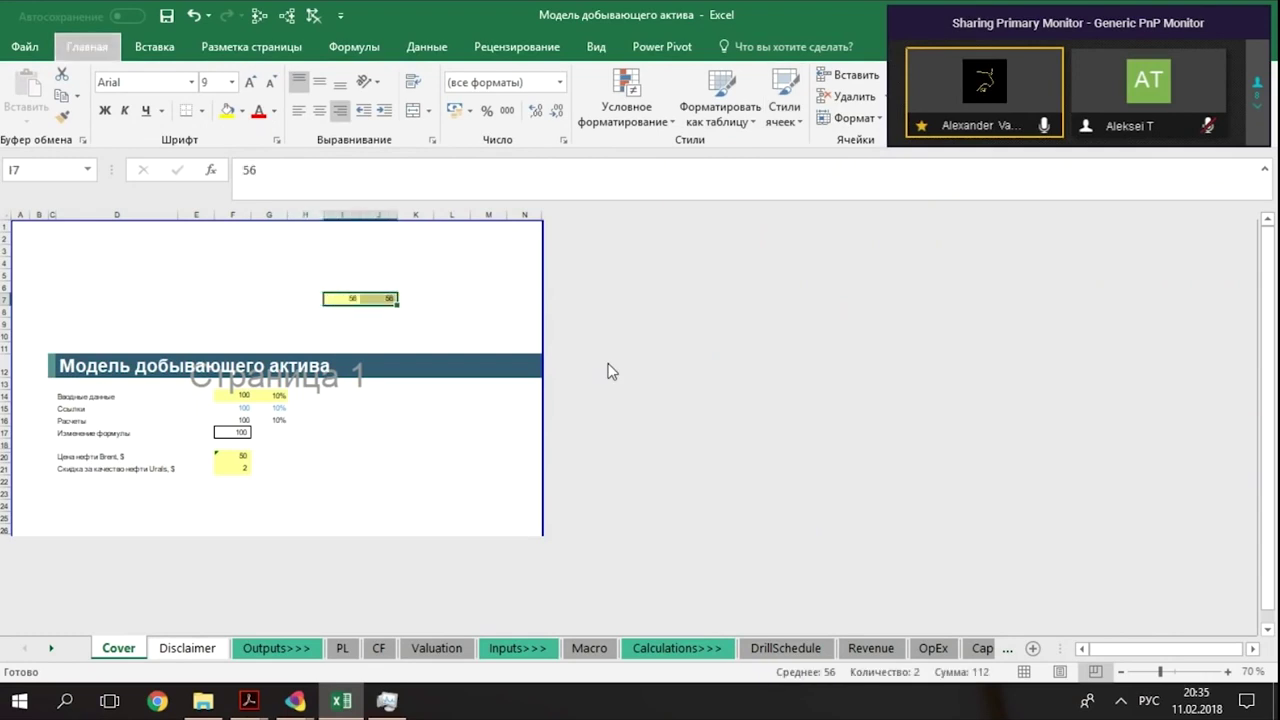
pyautogui.press('h')
pyautogui.press('j')
pyautogui.press('Down')
pyautogui.press('Return')
# Step: Try copying a trial cell across row 7, then clear the trial cells and return to A1
pyautogui.press('Left')
pyautogui.press('Right')
pyautogui.press('Left')
pyautogui.hotkey('ctrl', 'c')
pyautogui.hotkey('shift', 'Right')
pyautogui.hotkey('shift', 'Right')
pyautogui.hotkey('ctrl', 'v')
pyautogui.press('Escape')
pyautogui.hotkey('shift', 'Left')
pyautogui.hotkey('shift', 'Left')
pyautogui.press('Left')
pyautogui.press('Home')
pyautogui.press('Up')
pyautogui.hotkey('ctrl', 'Home')
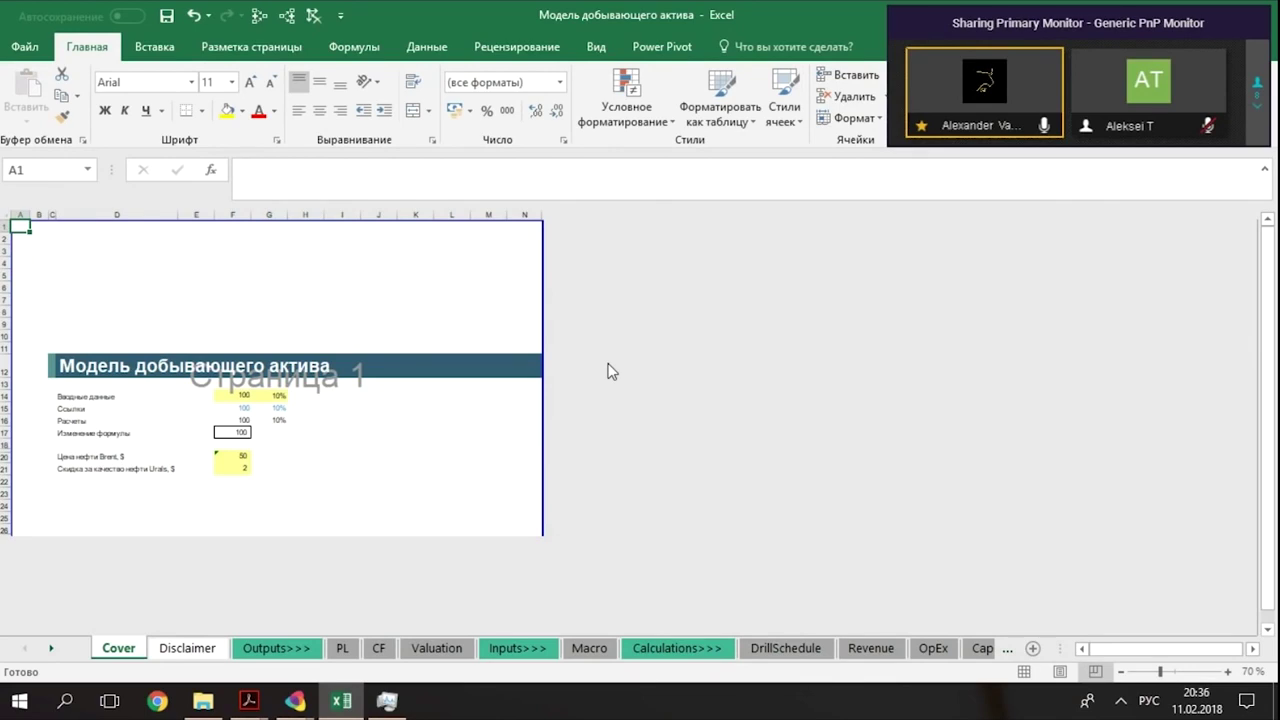
# Step: Open the Macro sheet and look over its title area and timeline header rows
pyautogui.click(589, 648)
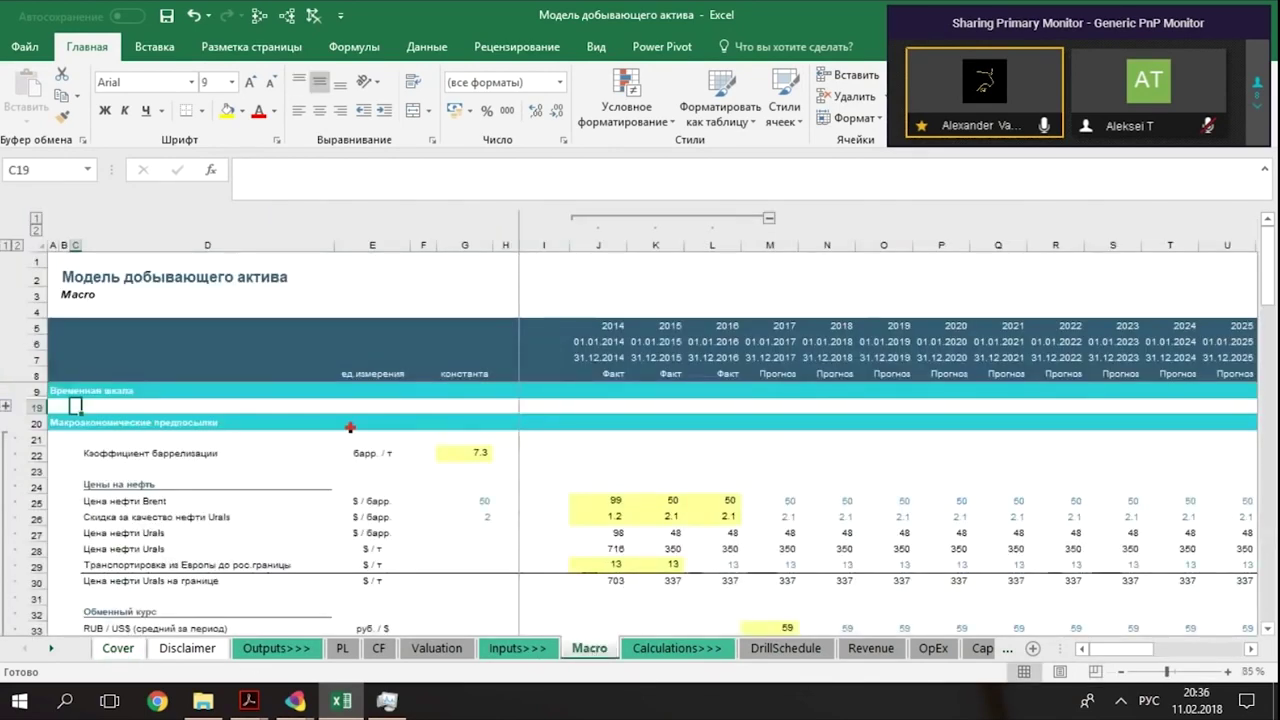
pyautogui.press('Up')
pyautogui.press('Up')
pyautogui.press('Up')
pyautogui.press('Up')
pyautogui.press('Up')
pyautogui.press('Up')
pyautogui.press('Up')
pyautogui.press('Up')
pyautogui.press('Up')
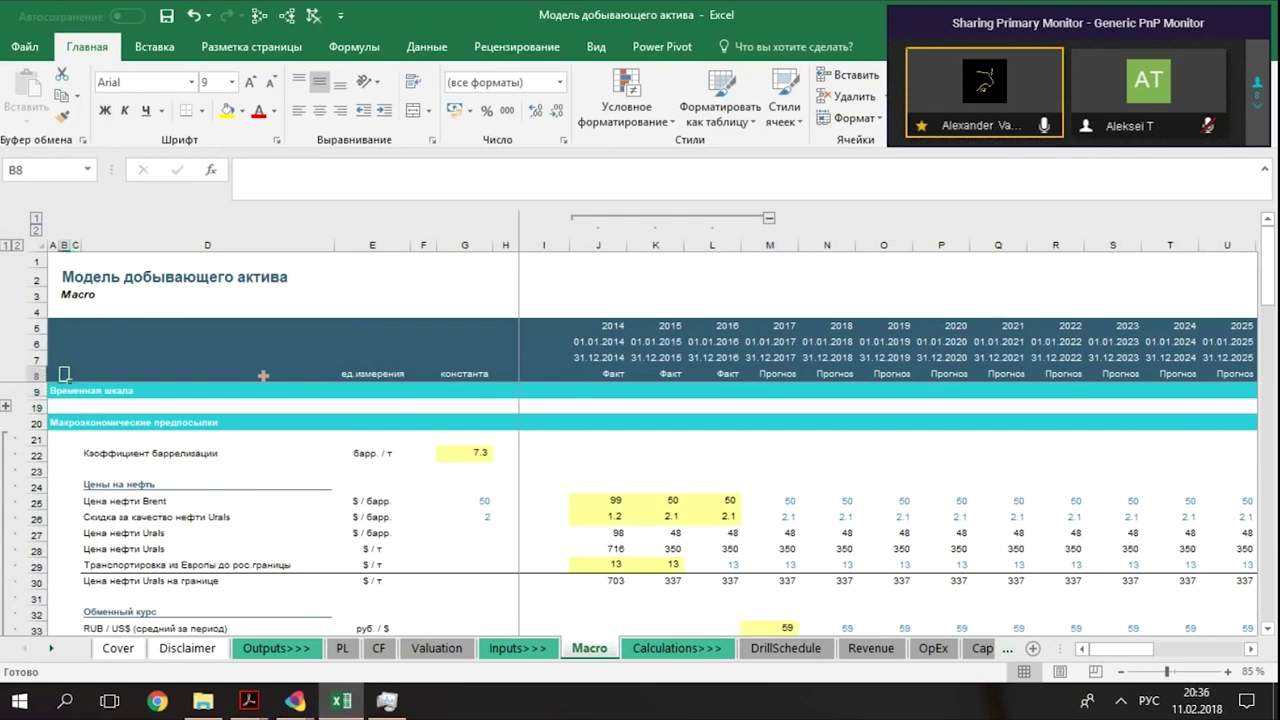
pyautogui.press('Right')
pyautogui.press('Right')
pyautogui.press('Right')
pyautogui.press('Right')
pyautogui.press('Right')
pyautogui.press('Right')
pyautogui.press('Right')
pyautogui.press('Right')
pyautogui.hotkey('alt', 'Tab')
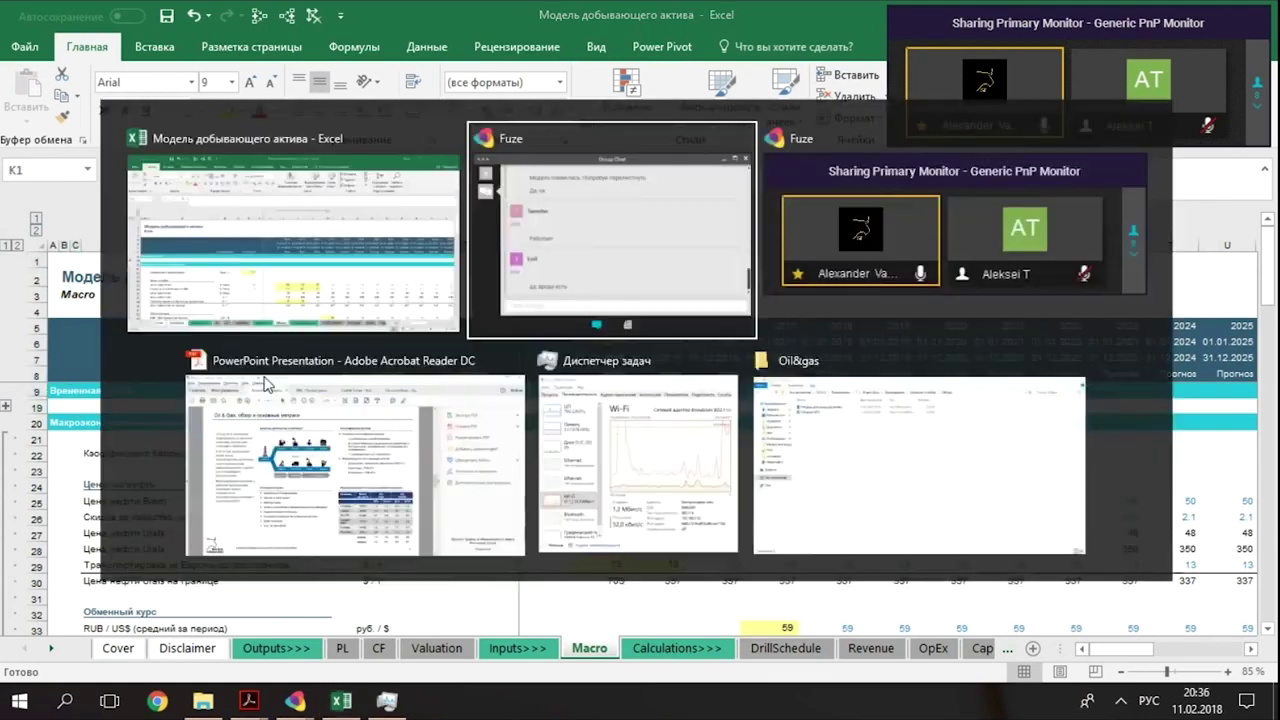
pyautogui.press('Down')
pyautogui.press('Down')
pyautogui.press('Down')
pyautogui.press('Down')
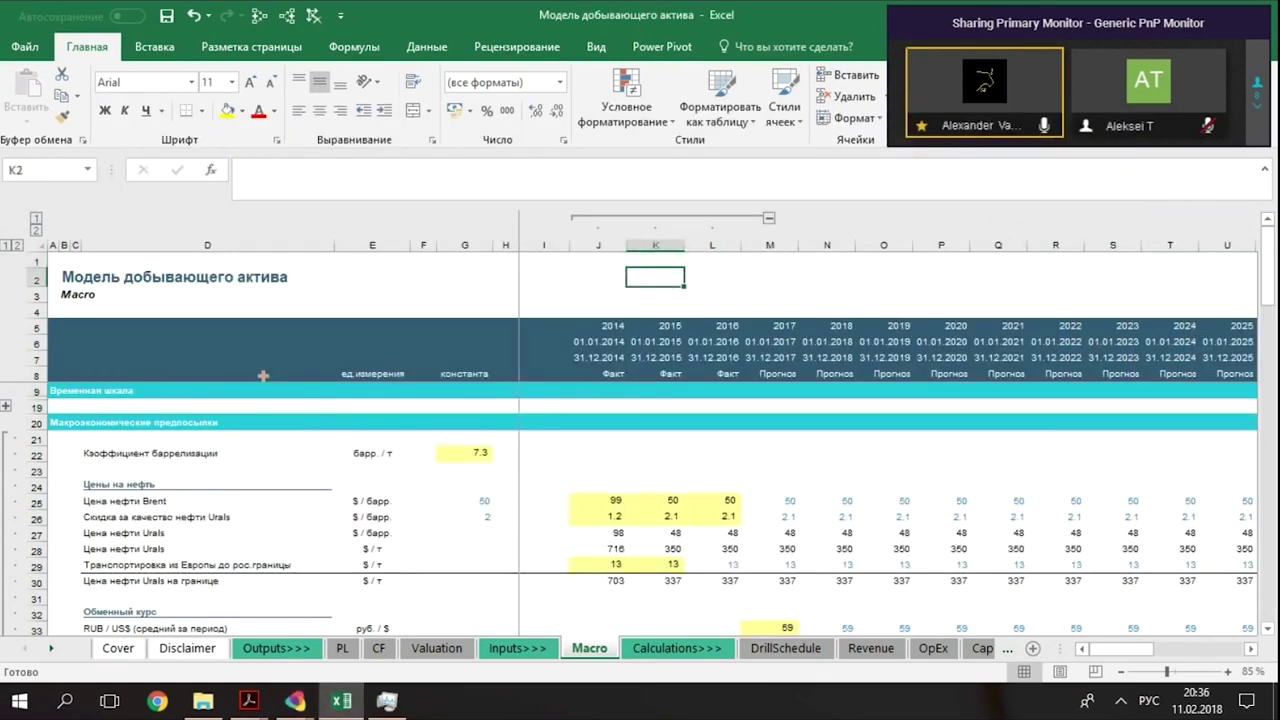
pyautogui.press('Left')
pyautogui.press('Down')
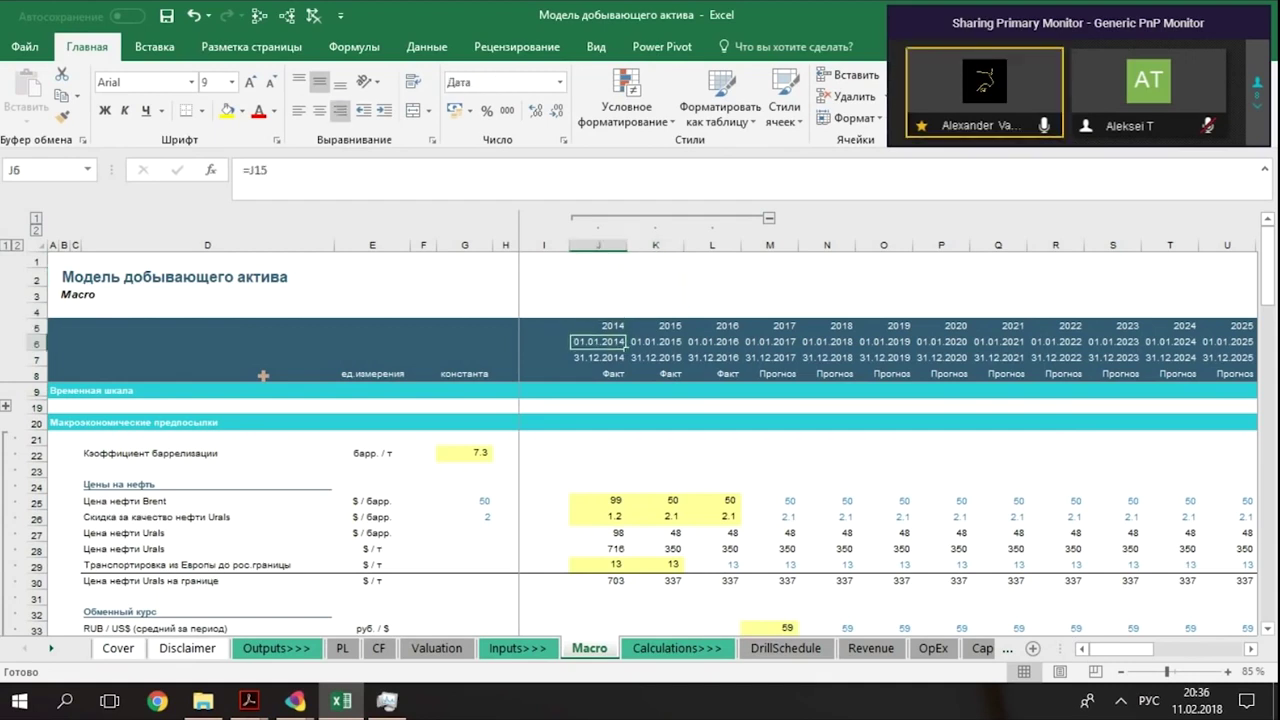
pyautogui.press('Left')
pyautogui.press('Home')
pyautogui.press('Up')
pyautogui.press('Up')
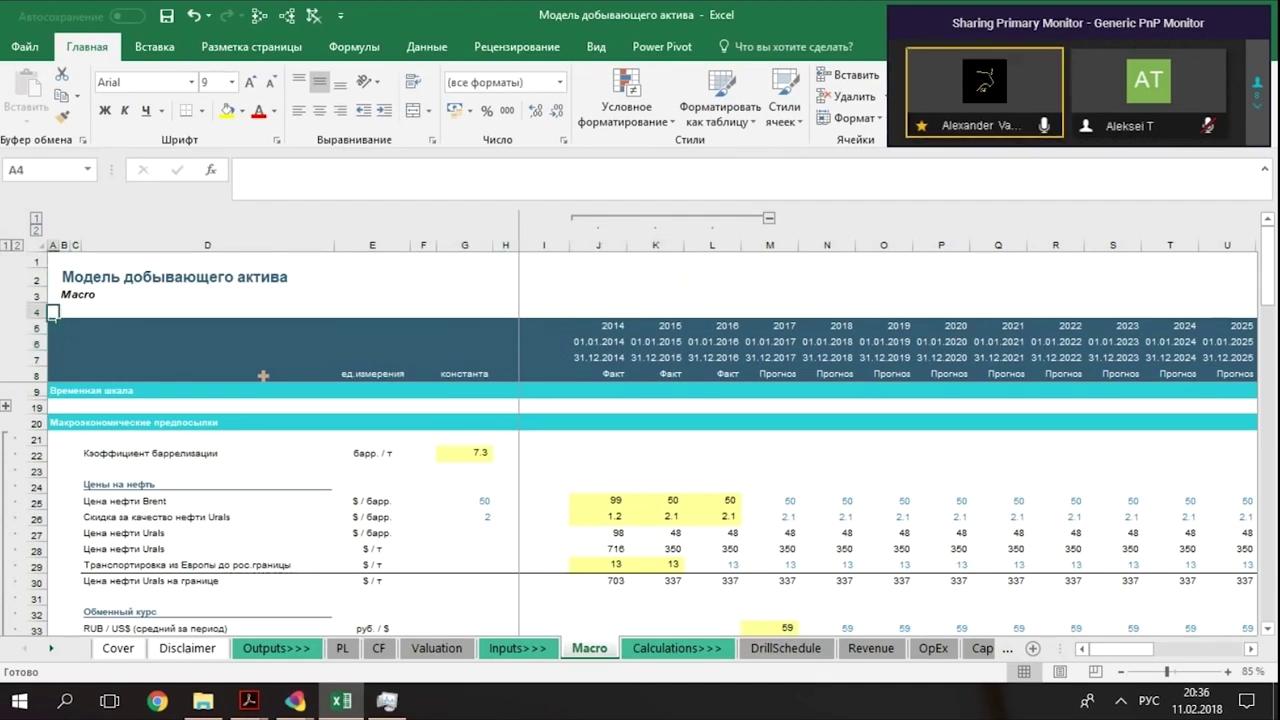
# Step: Examine the year, start date, end date and Факт/Прогноз header cells in rows 5 to 8 of the Macro sheet
pyautogui.click(766, 325)
pyautogui.press('Left')
pyautogui.press('Left')
pyautogui.press('Left')
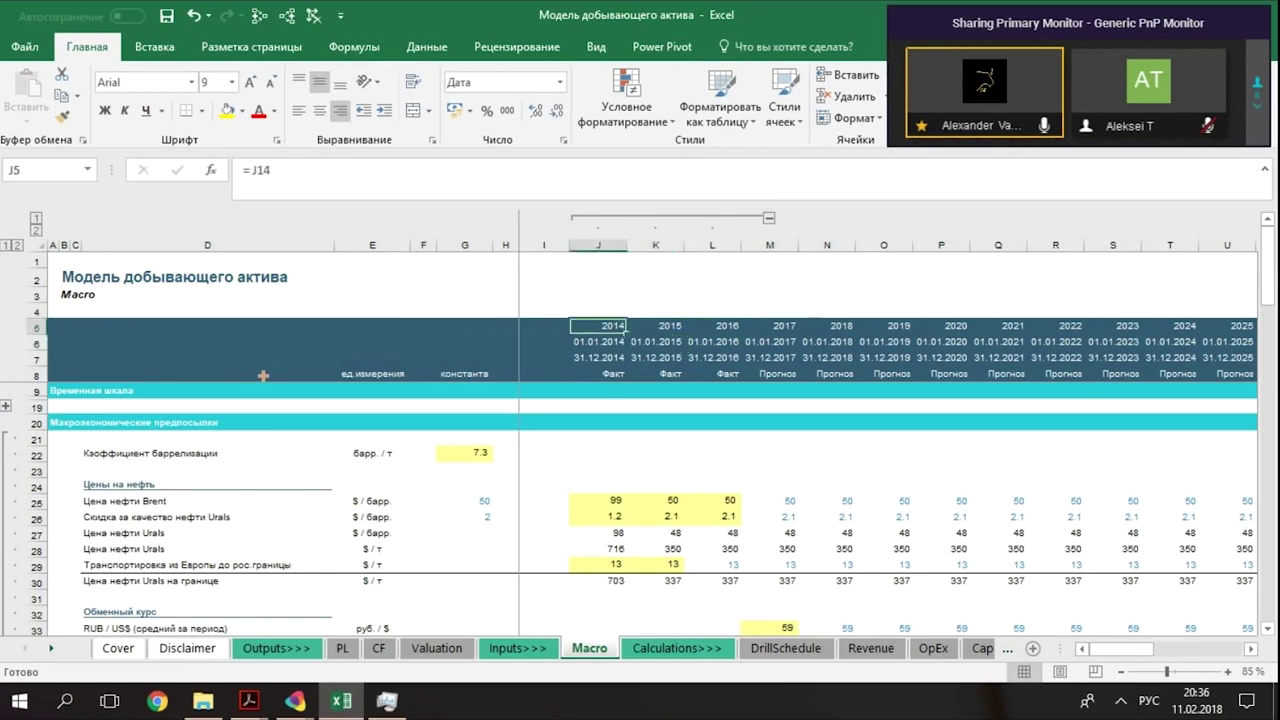
pyautogui.hotkey('shift', 'Down')
pyautogui.hotkey('shift', 'Down')
pyautogui.hotkey('shift', 'Down')
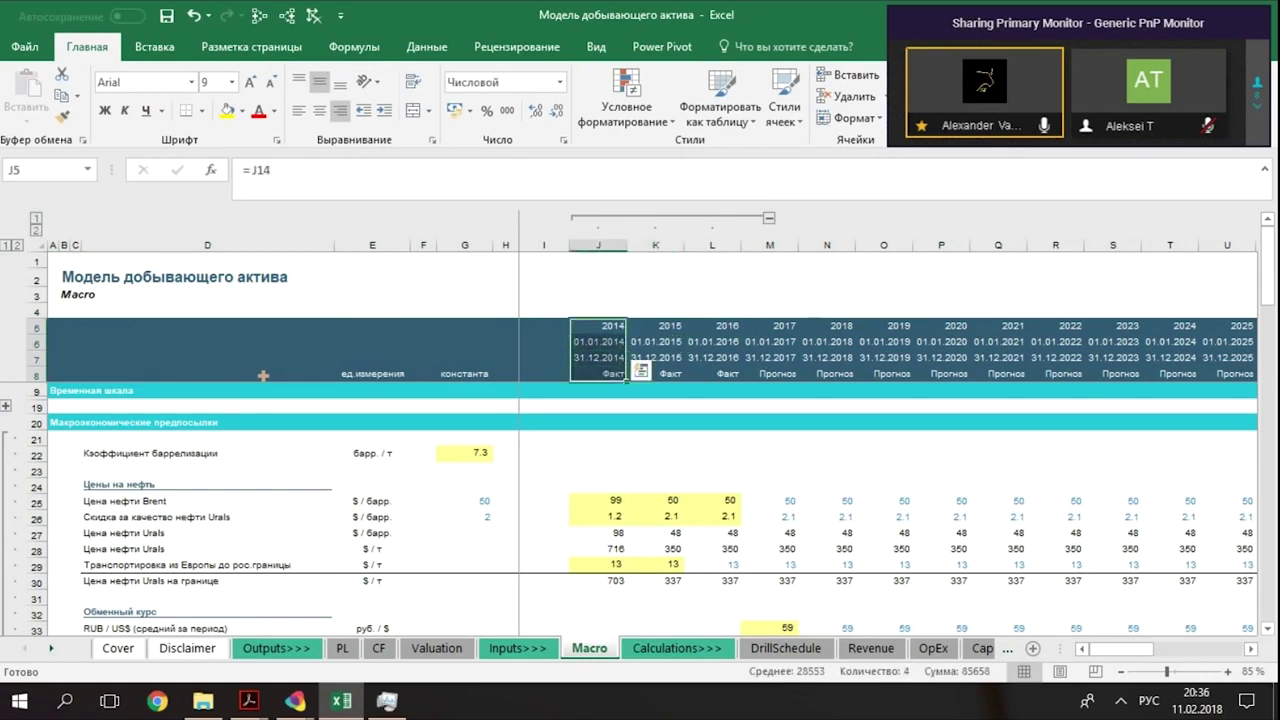
pyautogui.hotkey('shift', 'Up')
pyautogui.hotkey('shift', 'Up')
pyautogui.hotkey('shift', 'Up')
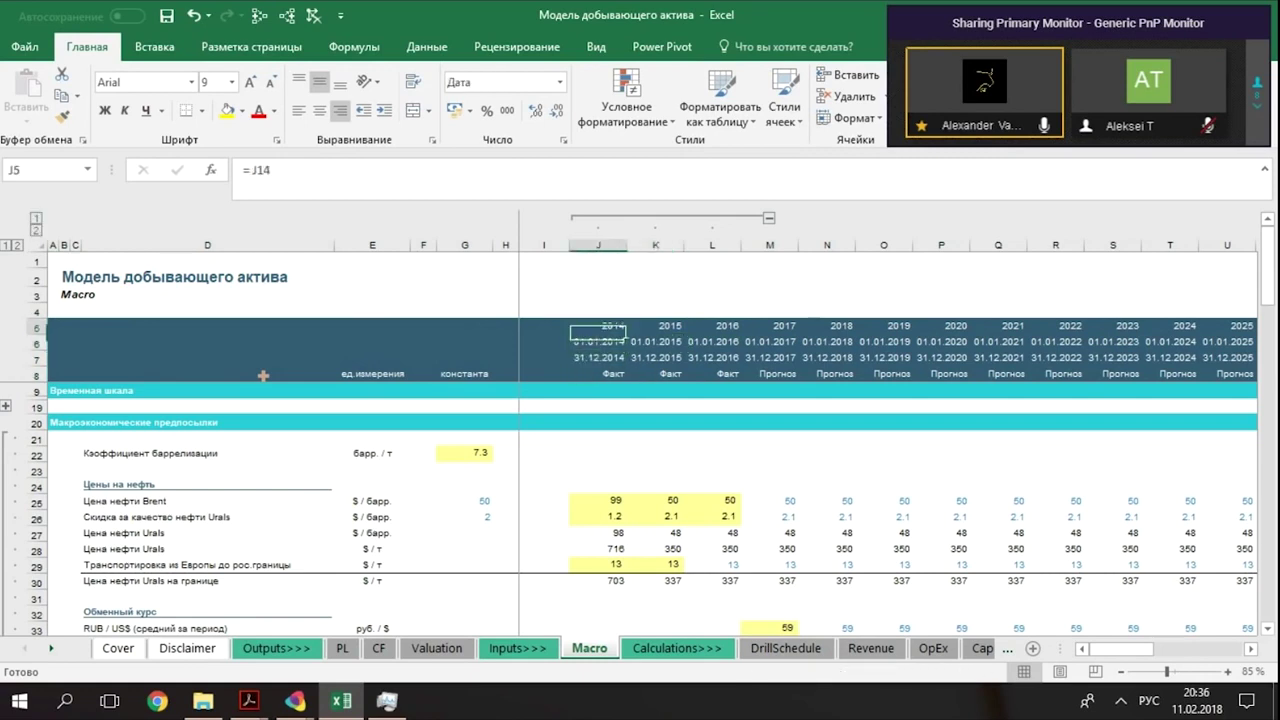
pyautogui.press('Down')
pyautogui.press('Down')
pyautogui.press('Down')
pyautogui.press('Right')
pyautogui.press('Right')
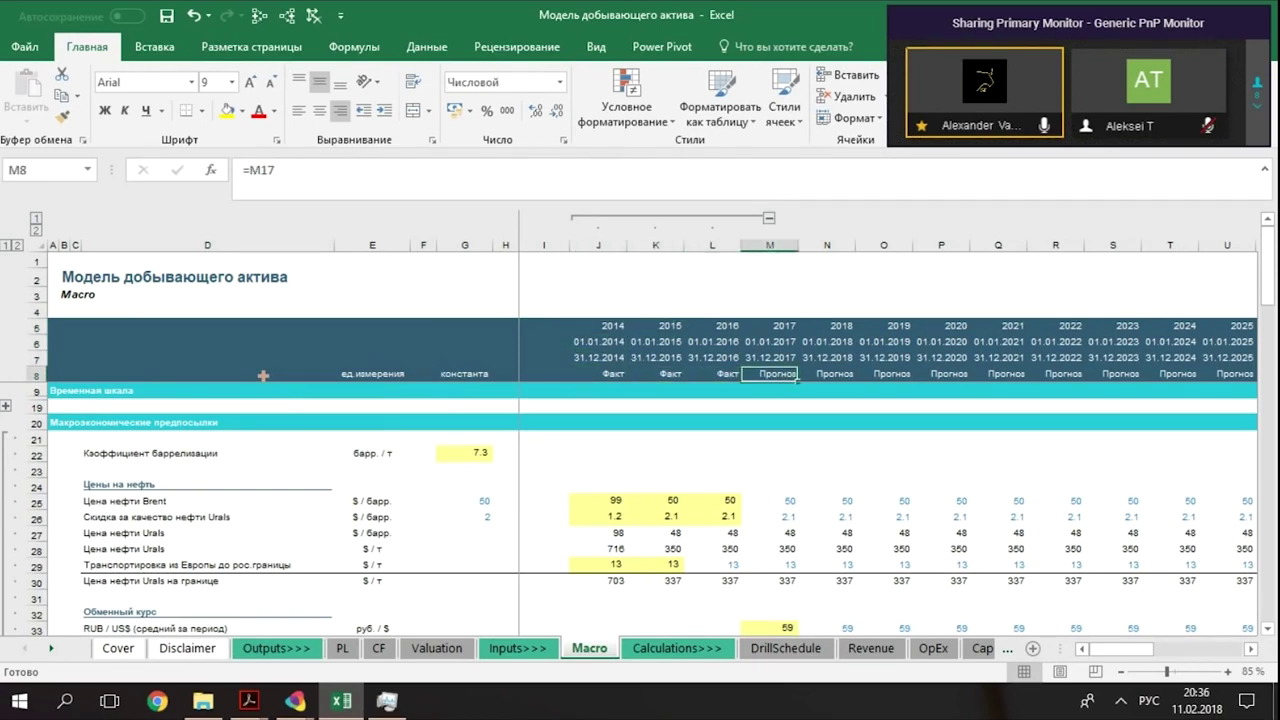
pyautogui.press('Left')
pyautogui.press('Left')
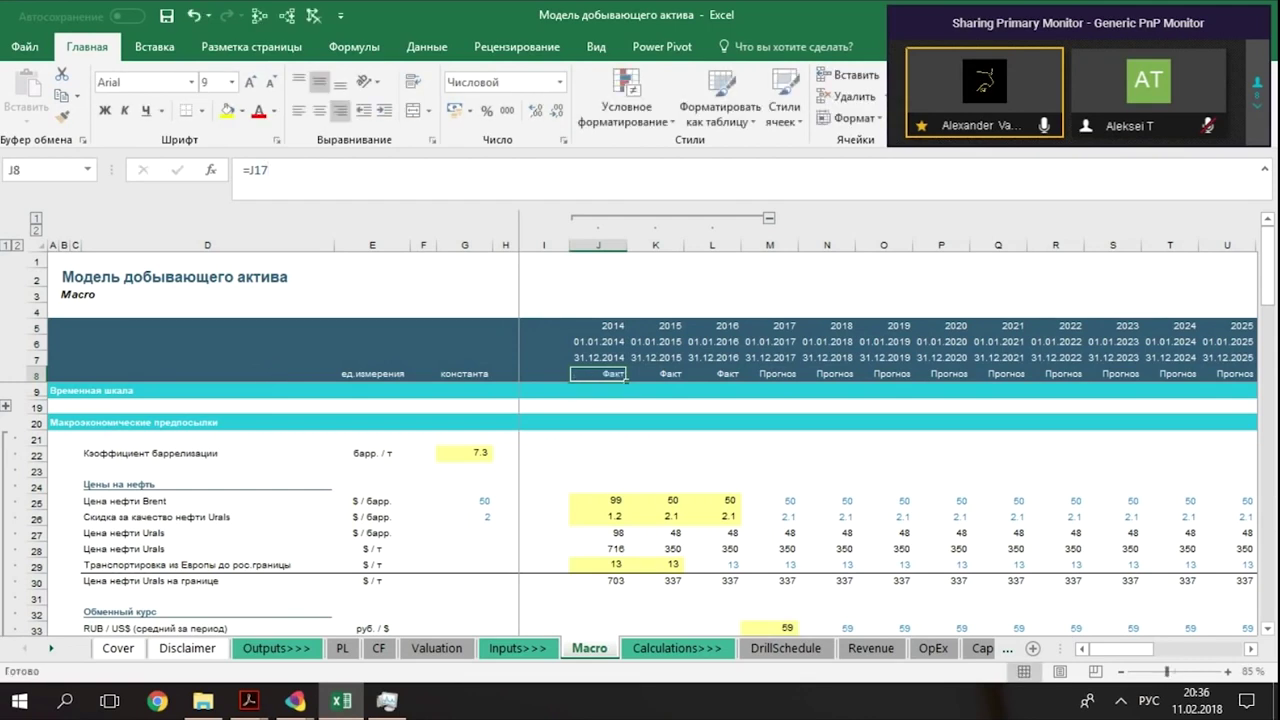
# Step: Inspect the period-type header formula in M8 of the DrillSchedule sheet and compare it with the Macro sheet
pyautogui.click(812, 650)
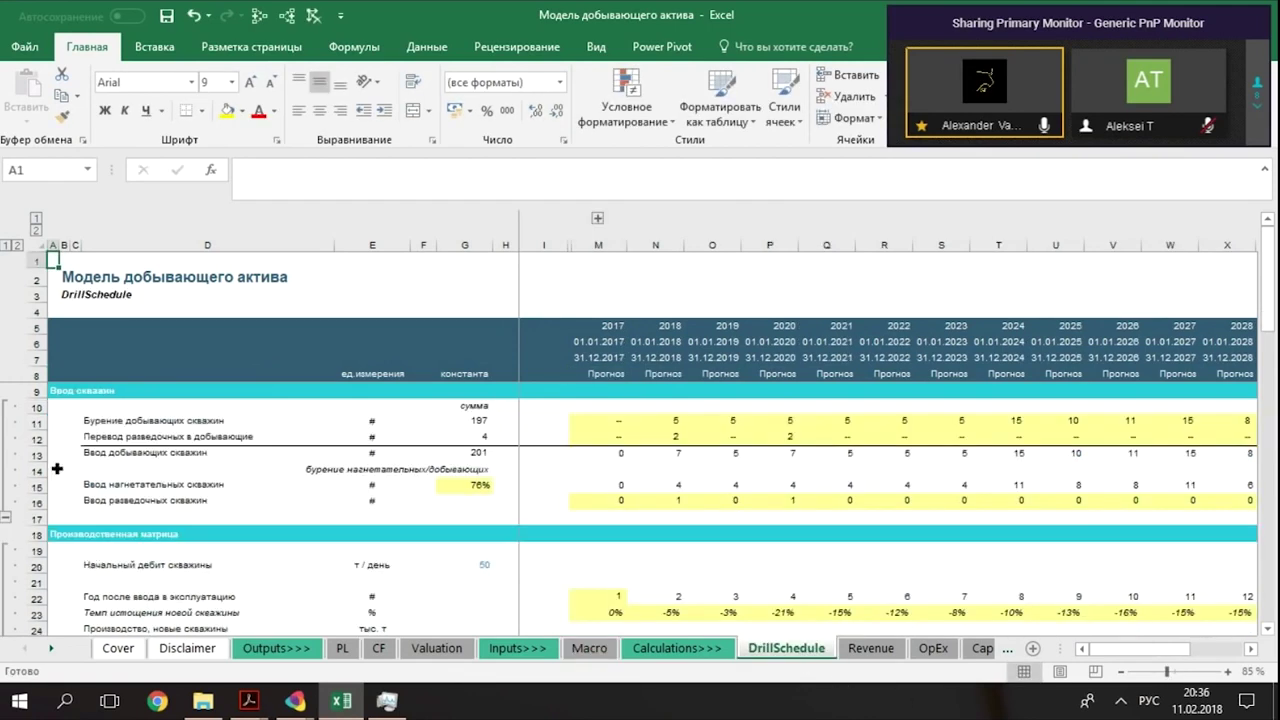
pyautogui.click(586, 650)
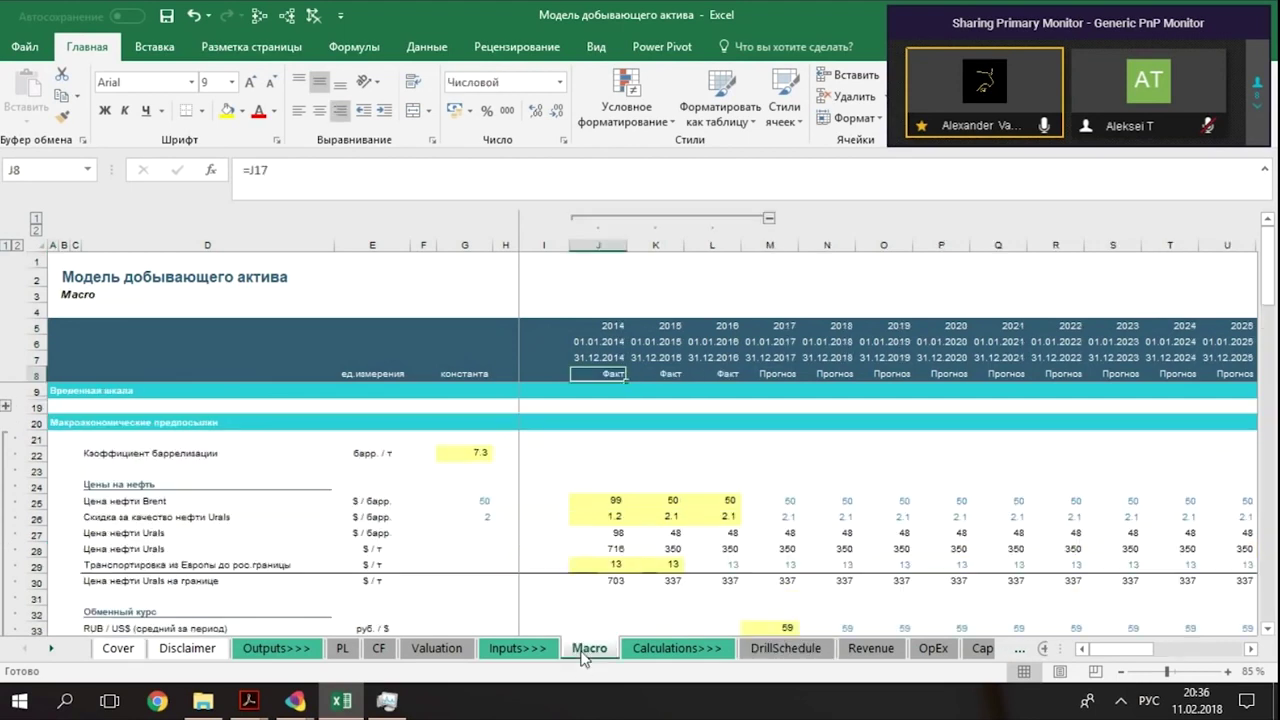
pyautogui.click(786, 649)
pyautogui.click(595, 371)
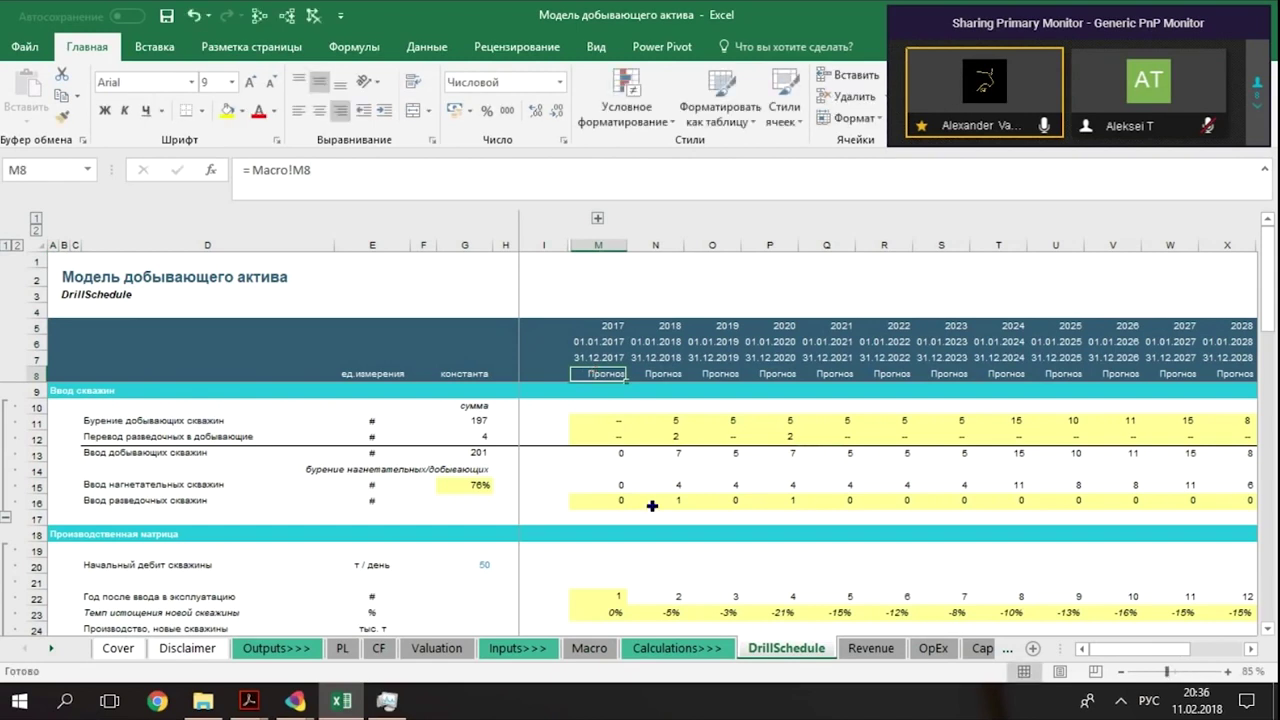
pyautogui.click(590, 648)
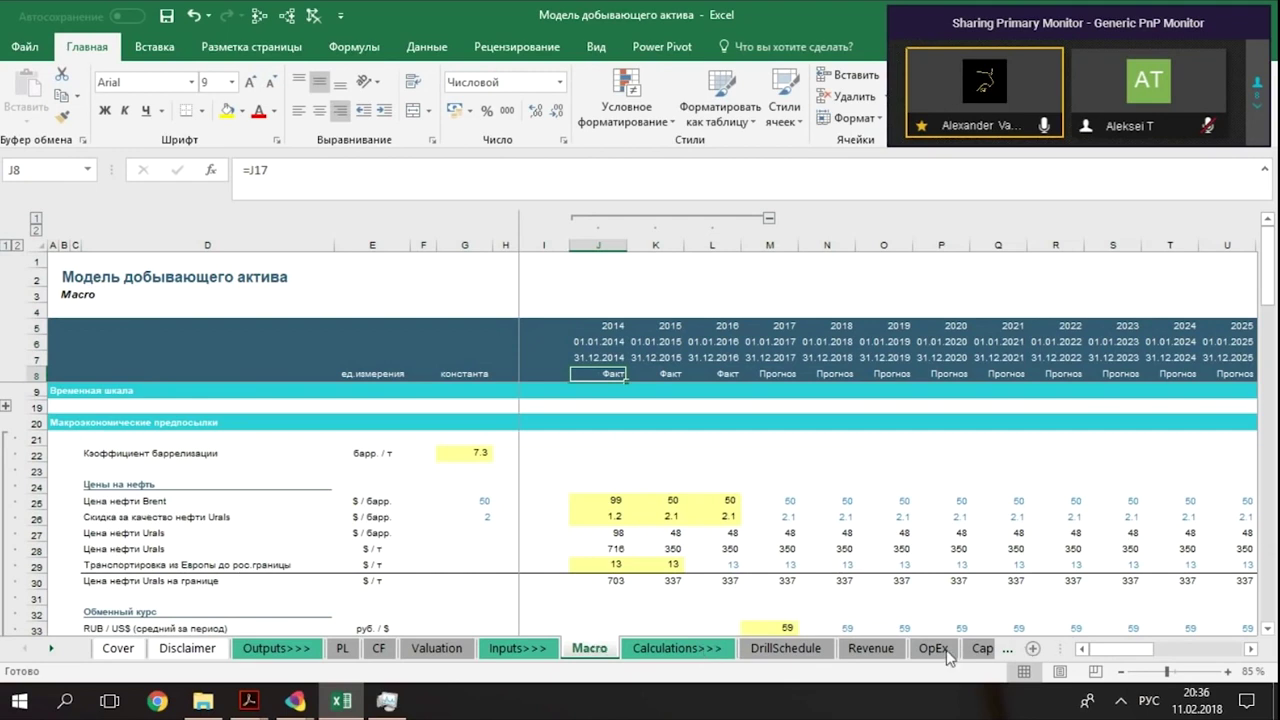
# Step: Inspect the start date and year header formulas in M6 and M5 of the Revenue sheet
pyautogui.click(868, 648)
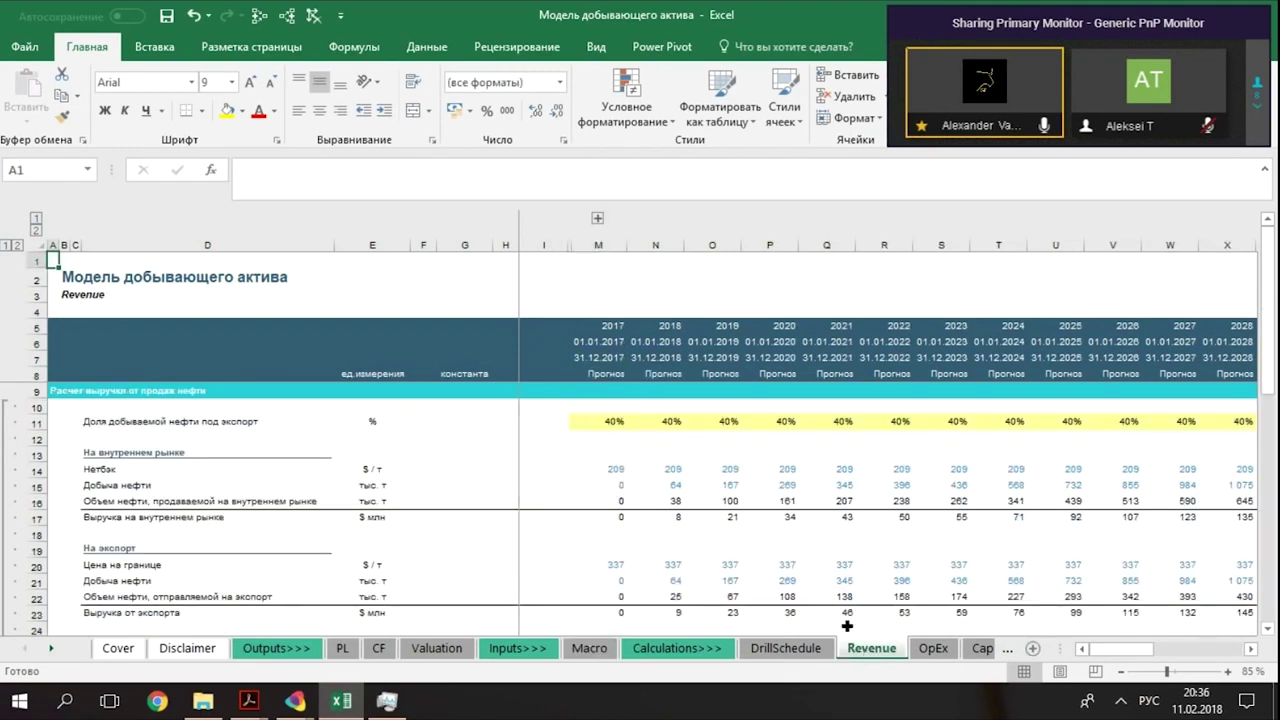
pyautogui.click(599, 341)
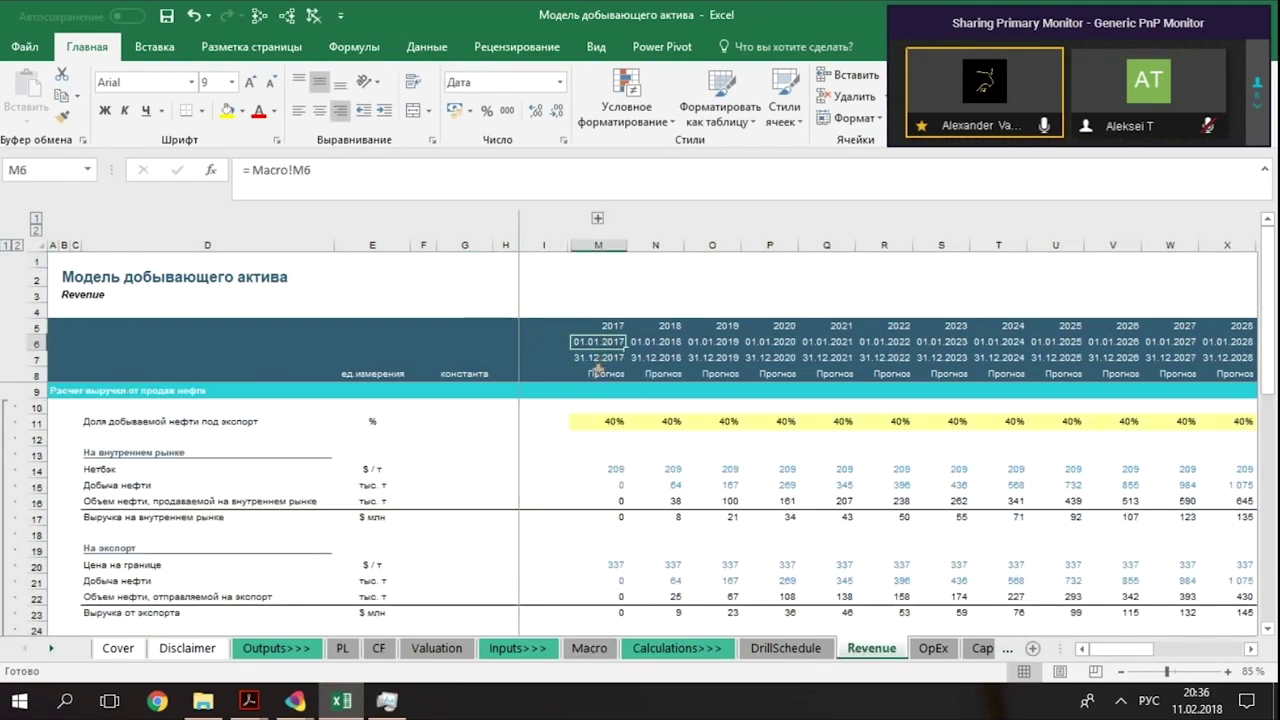
pyautogui.click(597, 327)
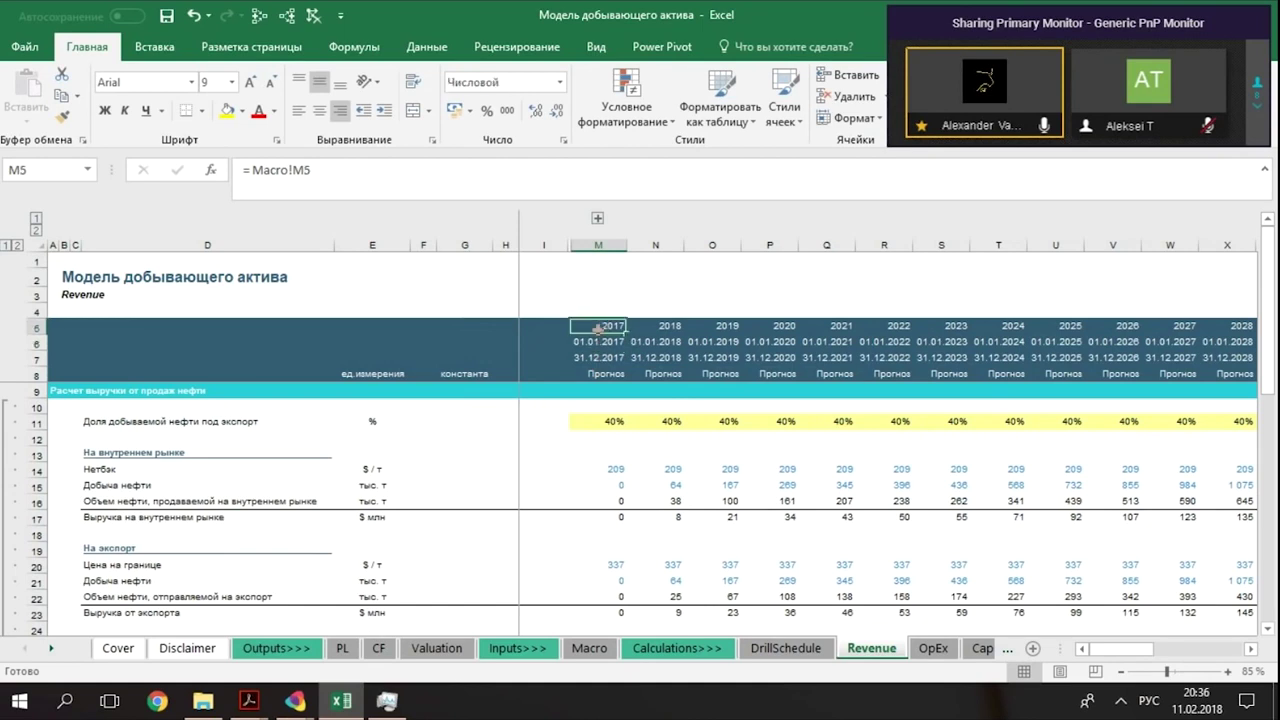
# Step: Return to the Macro sheet and examine the macroeconomic assumptions, ending on the barrel conversion coefficient label in D22
pyautogui.click(596, 652)
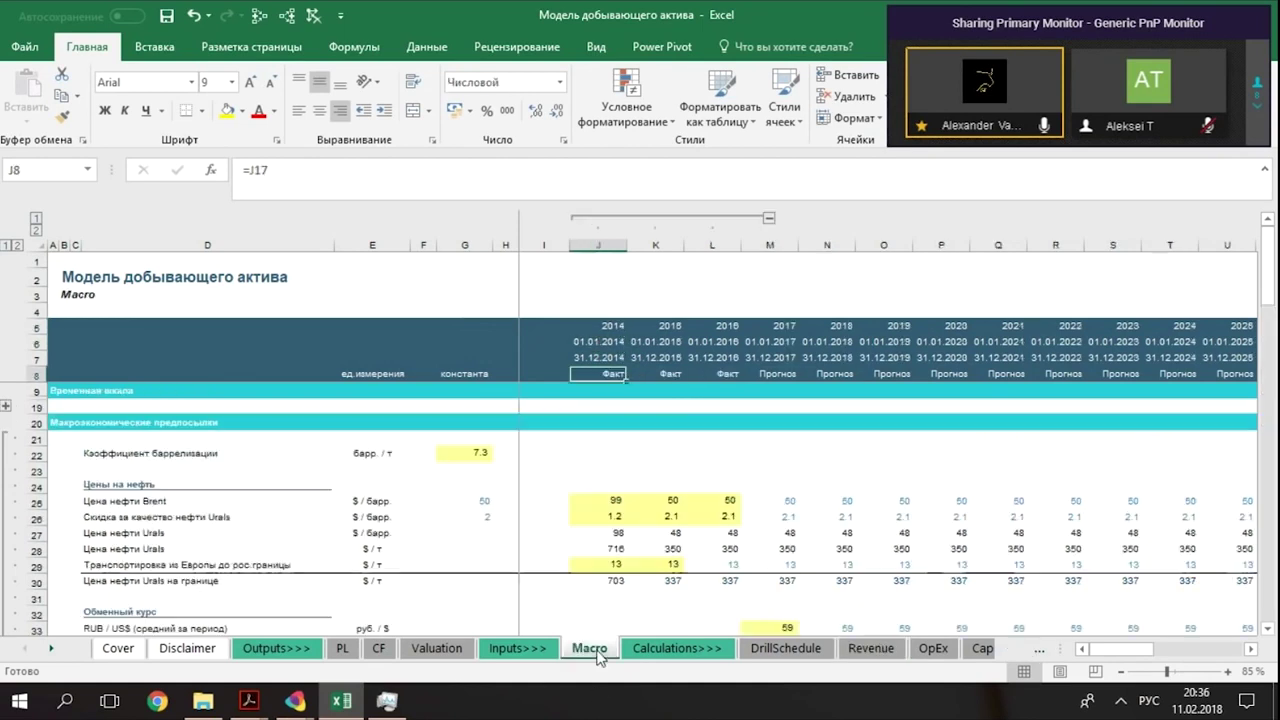
pyautogui.press('Down')
pyautogui.press('Left')
pyautogui.press('Left')
pyautogui.press('Left')
pyautogui.press('Left')
pyautogui.press('Left')
pyautogui.press('Left')
pyautogui.press('Left')
pyautogui.press('Left')
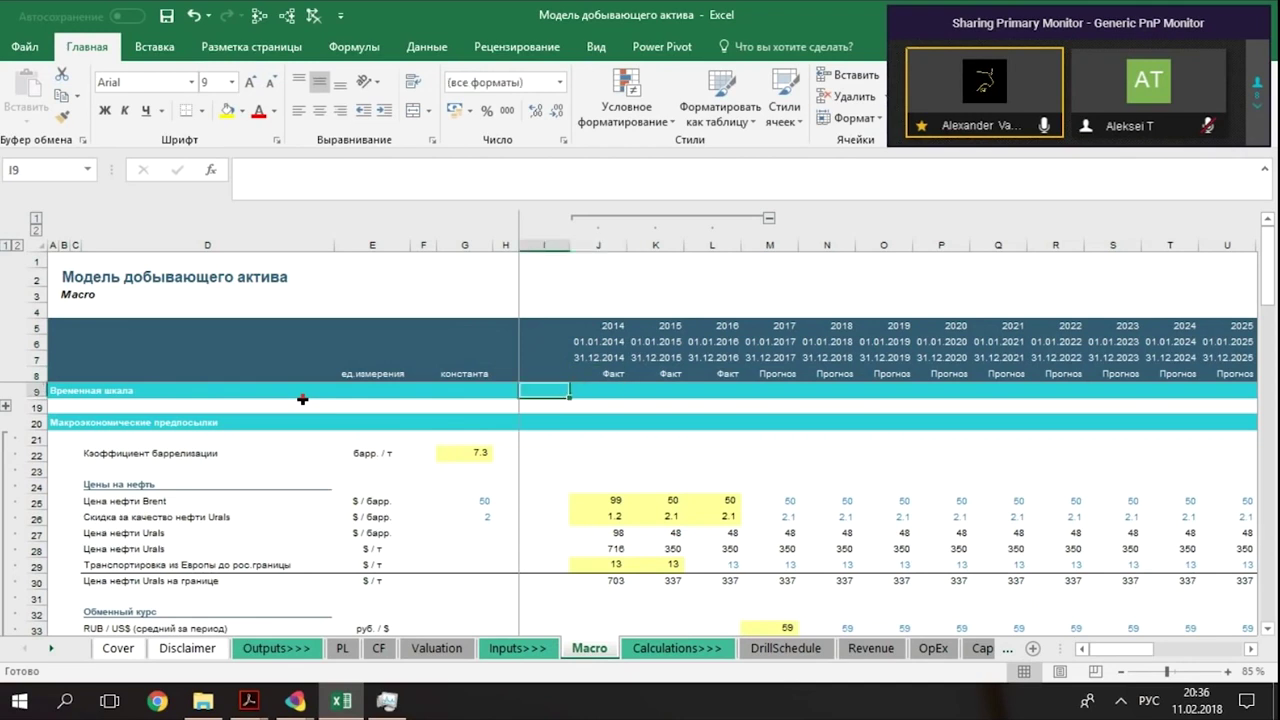
pyautogui.press('Left')
pyautogui.press('Down')
pyautogui.press('Down')
pyautogui.press('Down')
pyautogui.press('Down')
pyautogui.press('Down')
pyautogui.press('Down')
pyautogui.press('Down')
pyautogui.press('Down')
pyautogui.press('Down')
pyautogui.press('Down')
pyautogui.press('Down')
pyautogui.press('Down')
pyautogui.press('Down')
pyautogui.press('Down')
pyautogui.press('Down')
pyautogui.press('Down')
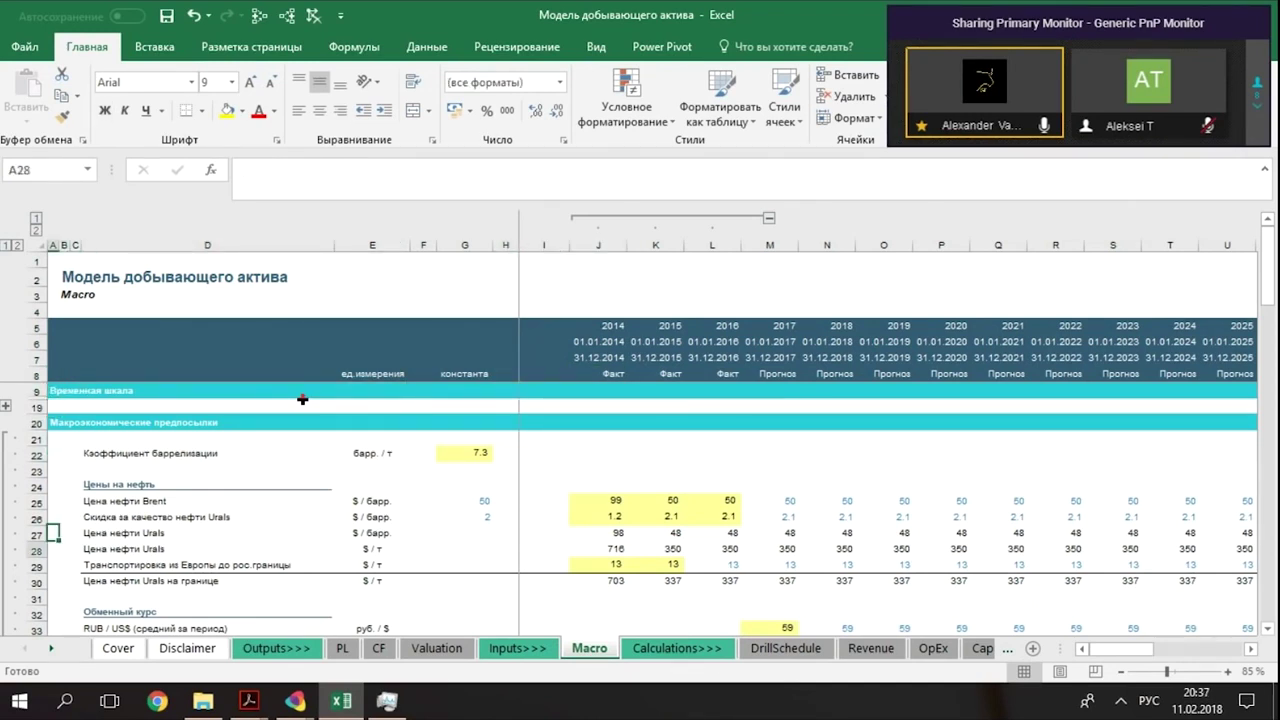
pyautogui.press('Up')
pyautogui.press('Up')
pyautogui.press('Up')
pyautogui.press('Up')
pyautogui.press('Up')
pyautogui.press('Up')
pyautogui.press('Up')
pyautogui.press('Up')
pyautogui.press('Up')
pyautogui.press('Up')
pyautogui.press('Up')
pyautogui.press('Right')
pyautogui.press('Up')
pyautogui.press('Right')
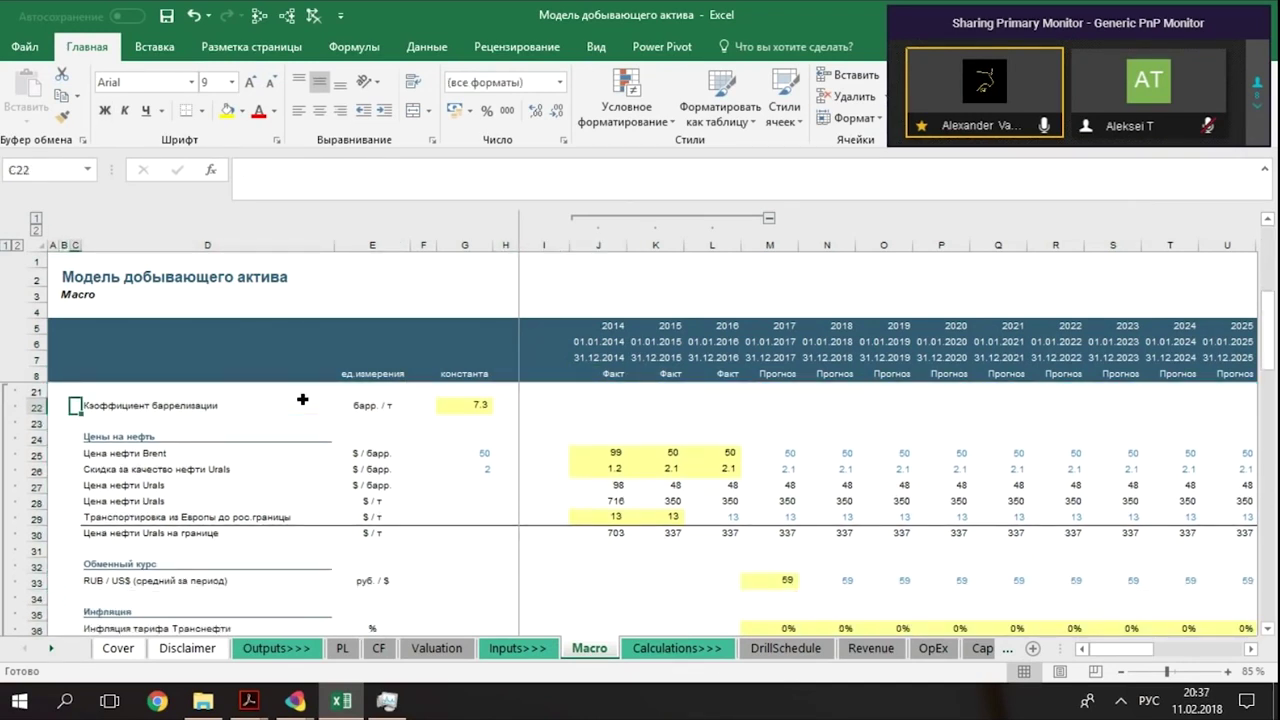
pyautogui.press('Right')
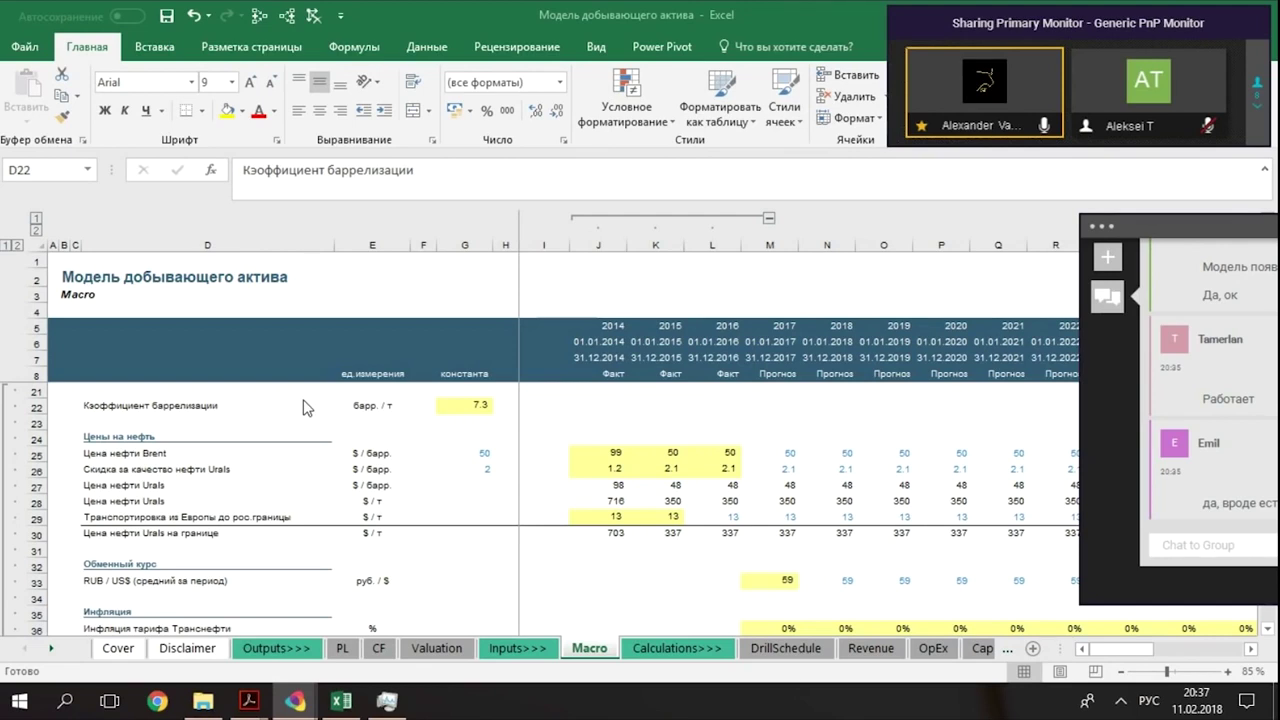
# Step: Examine the oil price block and follow the Brent price row across to its 2016 value in L25
pyautogui.press('Down')
pyautogui.press('Down')
pyautogui.press('Down')
pyautogui.press('Up')
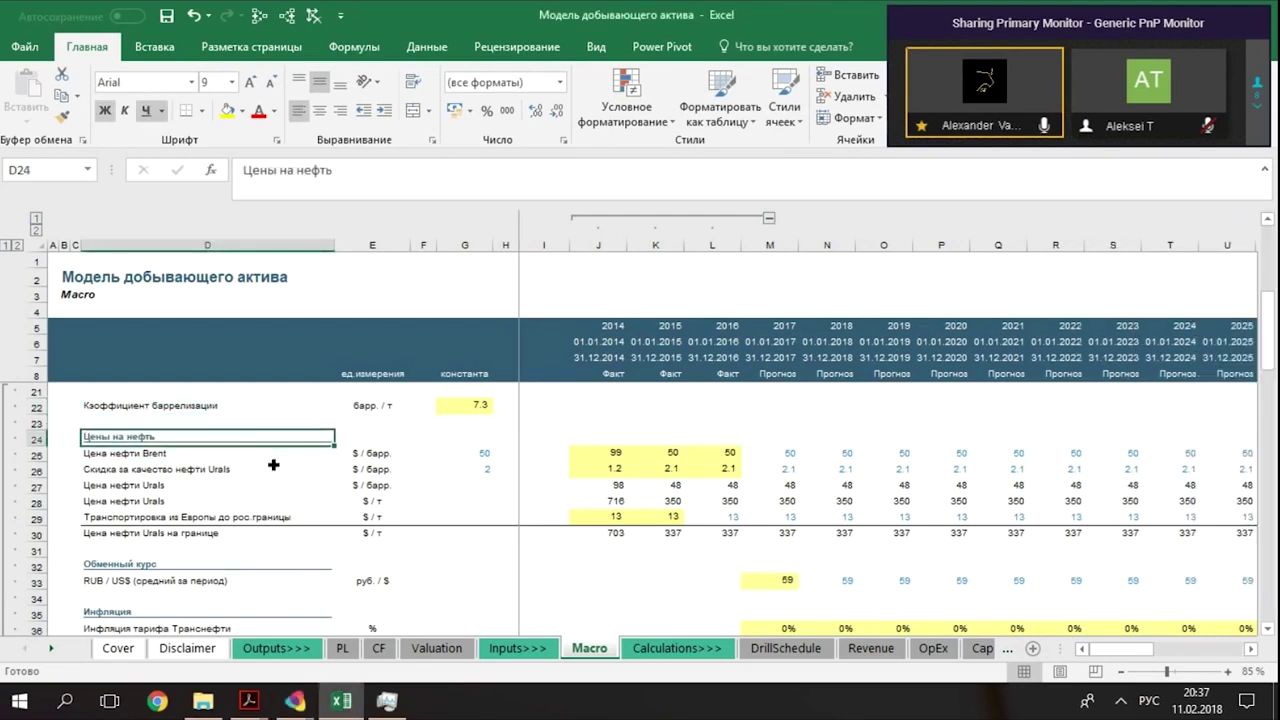
pyautogui.press('Down')
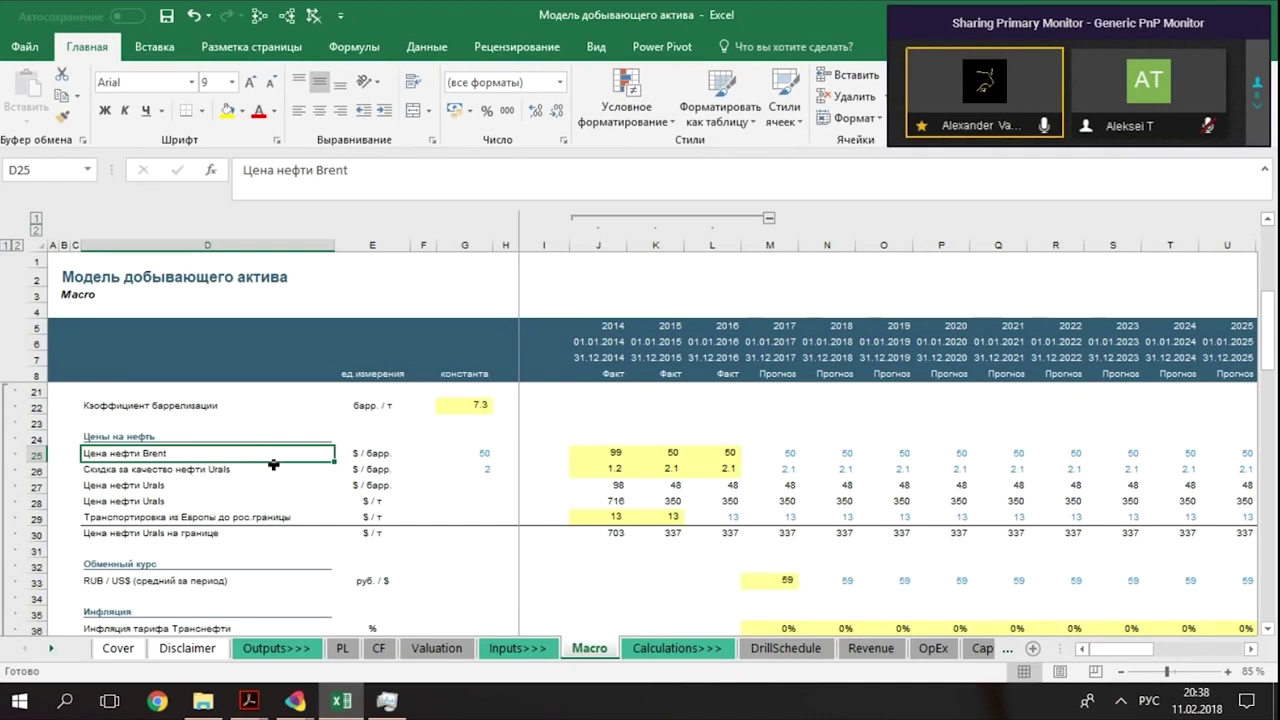
pyautogui.press('Right')
pyautogui.press('Right')
pyautogui.press('Right')
pyautogui.press('Right')
pyautogui.press('Right')
pyautogui.press('Right')
pyautogui.press('Right')
pyautogui.press('Right')
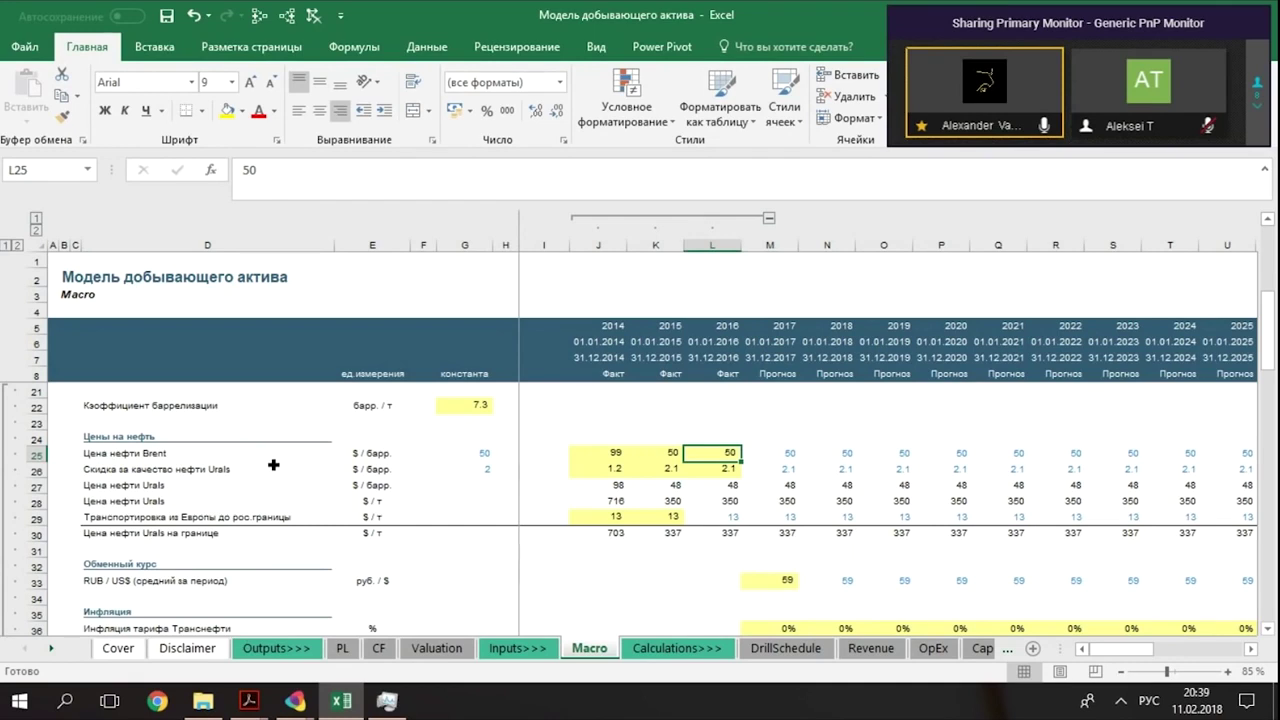
# Step: Check the group chat, then look through the profit and loss report on the PL sheet and open the DrillSchedule sheet
pyautogui.hotkey('alt', 'Tab')
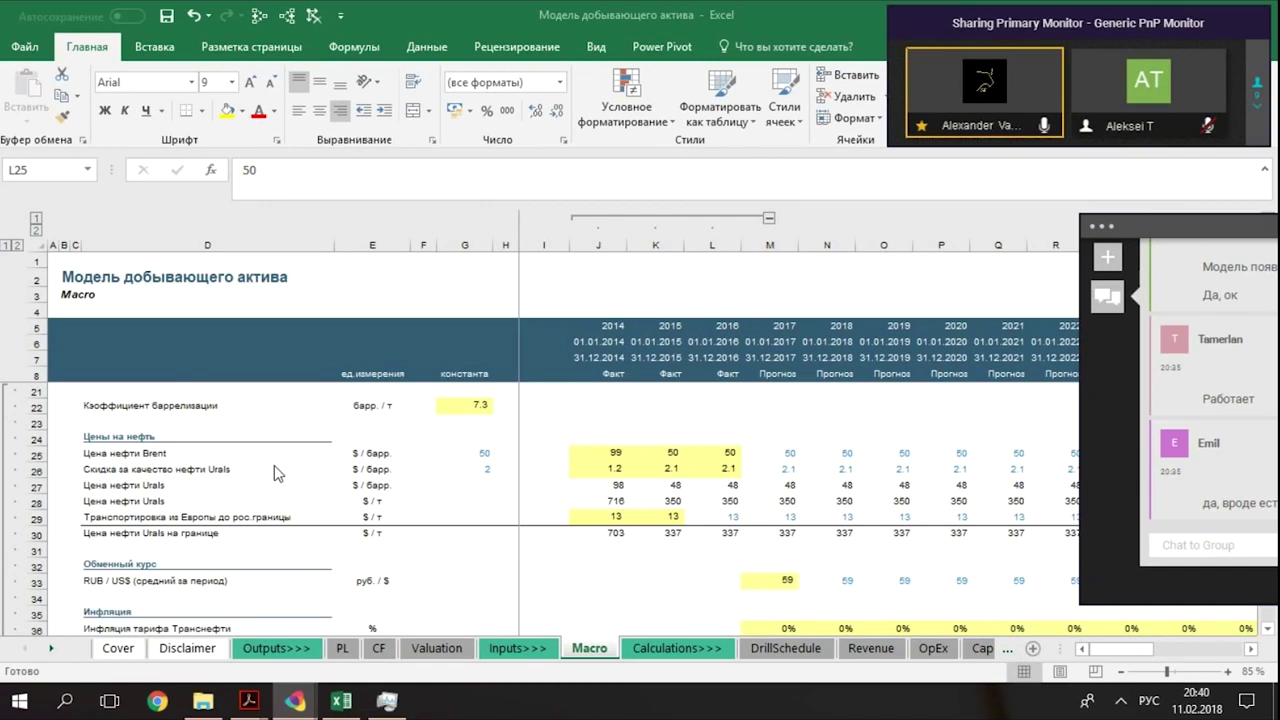
pyautogui.click(346, 656)
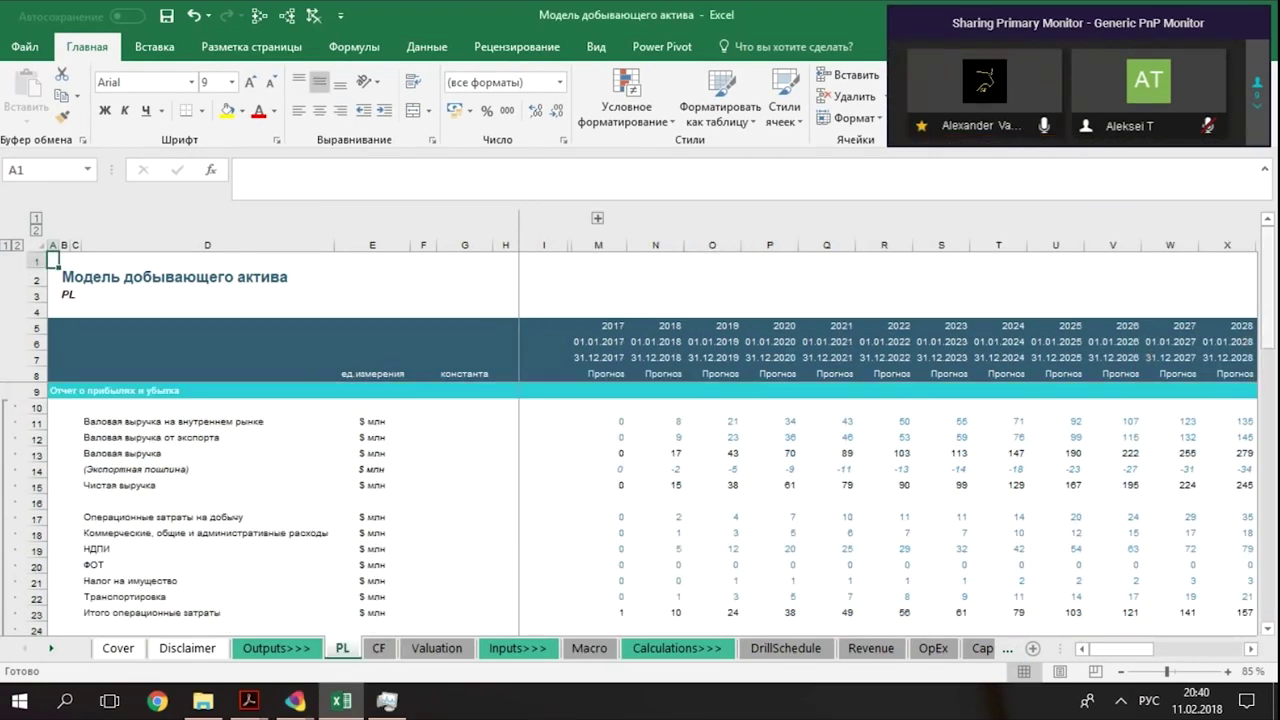
pyautogui.scroll(-20, 1107, 307)
pyautogui.scroll(20, 1107, 307)
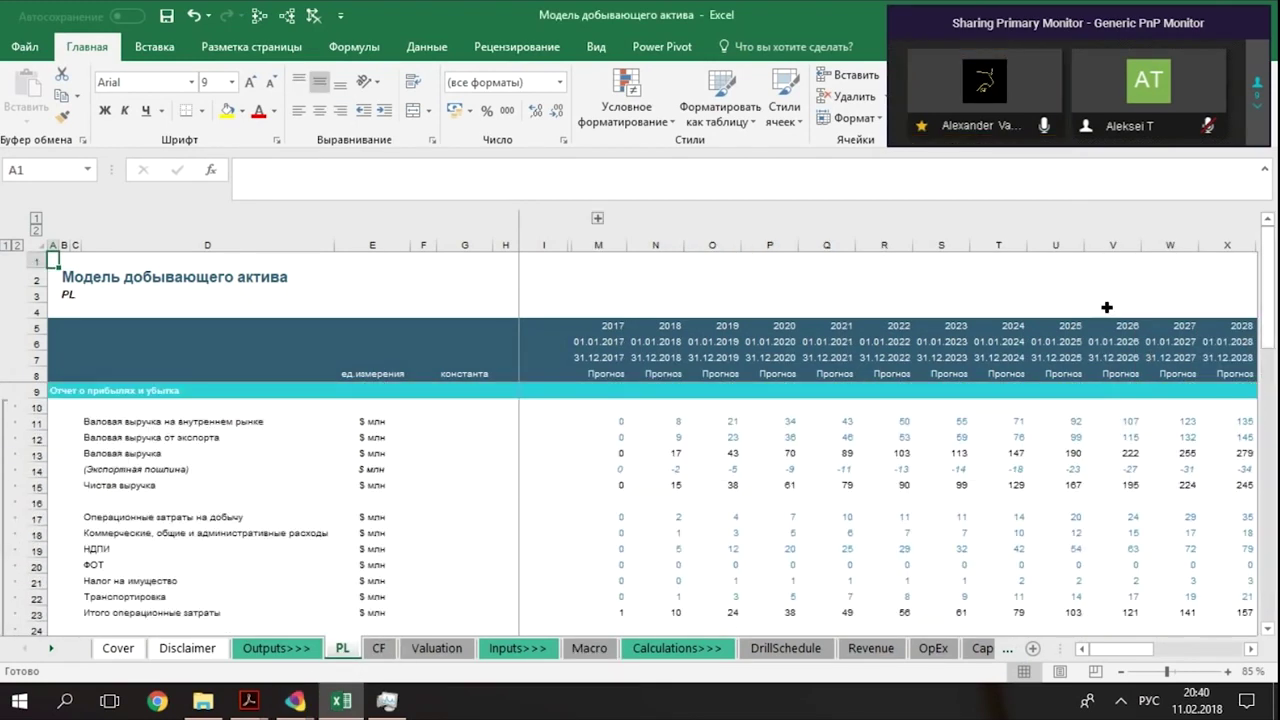
pyautogui.click(800, 648)
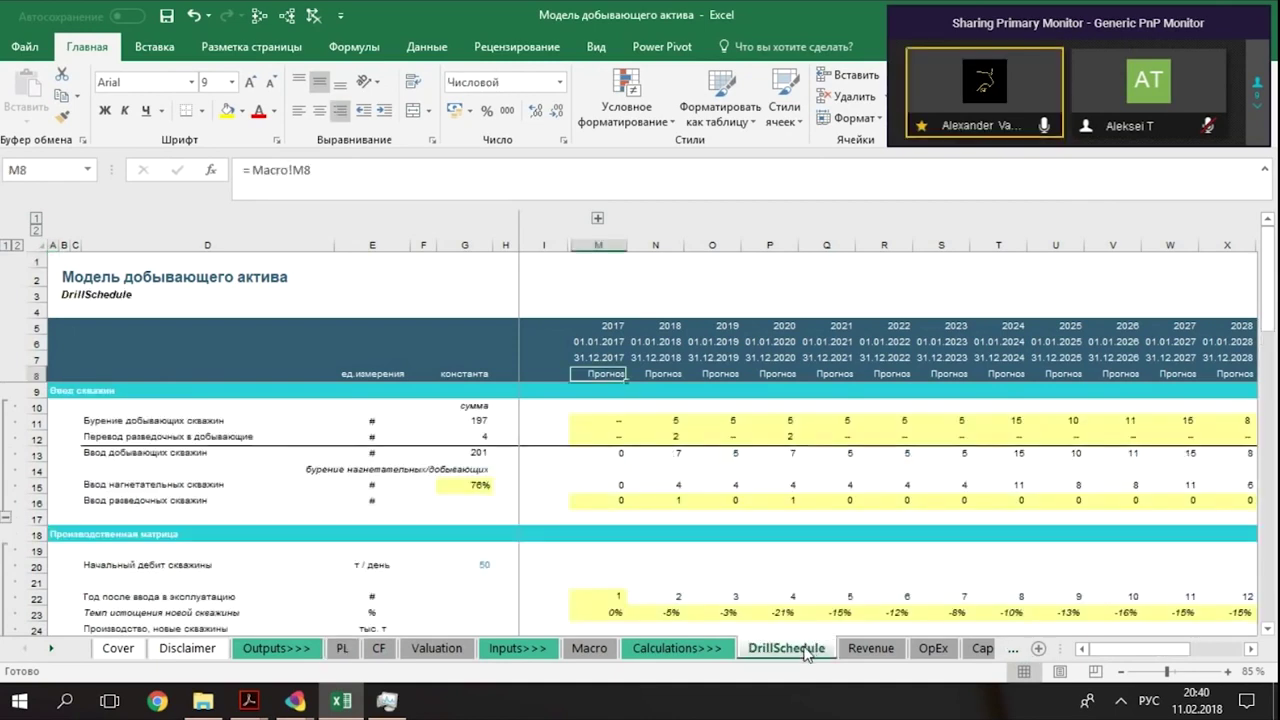
# Step: Return to the Macro sheet and inspect the 2017 Brent price formula in M25
pyautogui.click(605, 652)
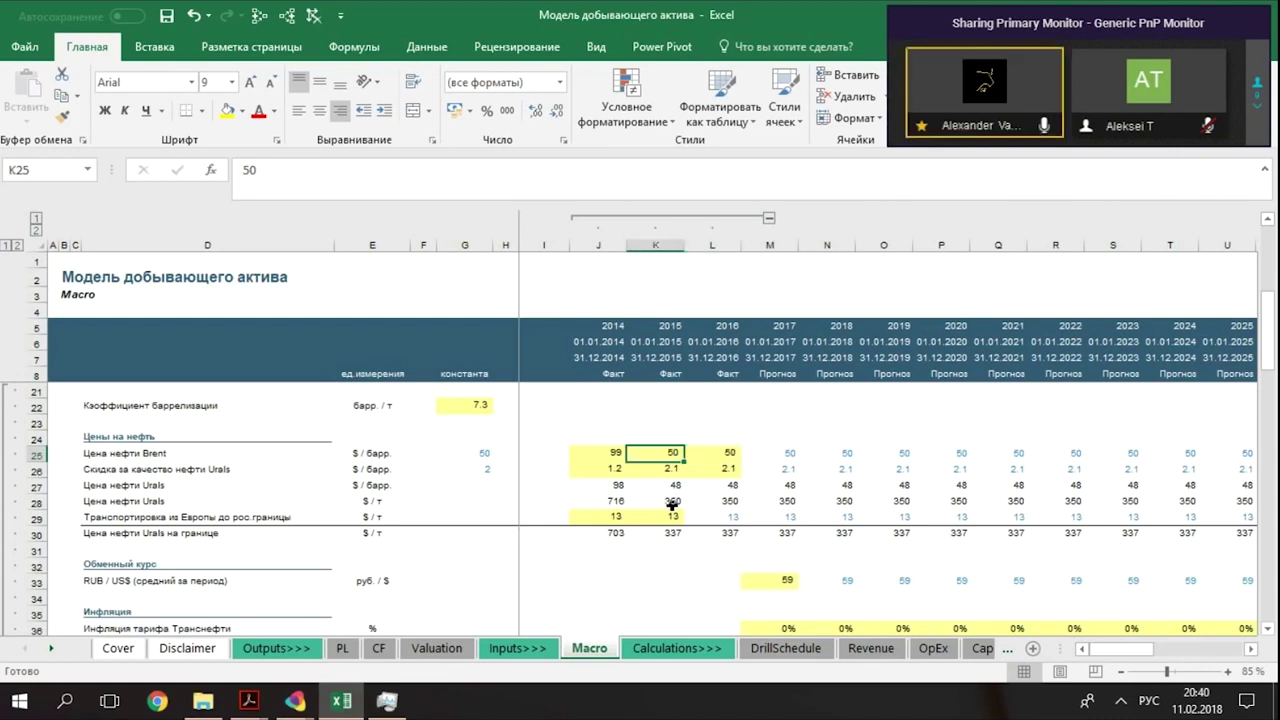
pyautogui.press('Right')
pyautogui.press('Left')
pyautogui.press('Right')
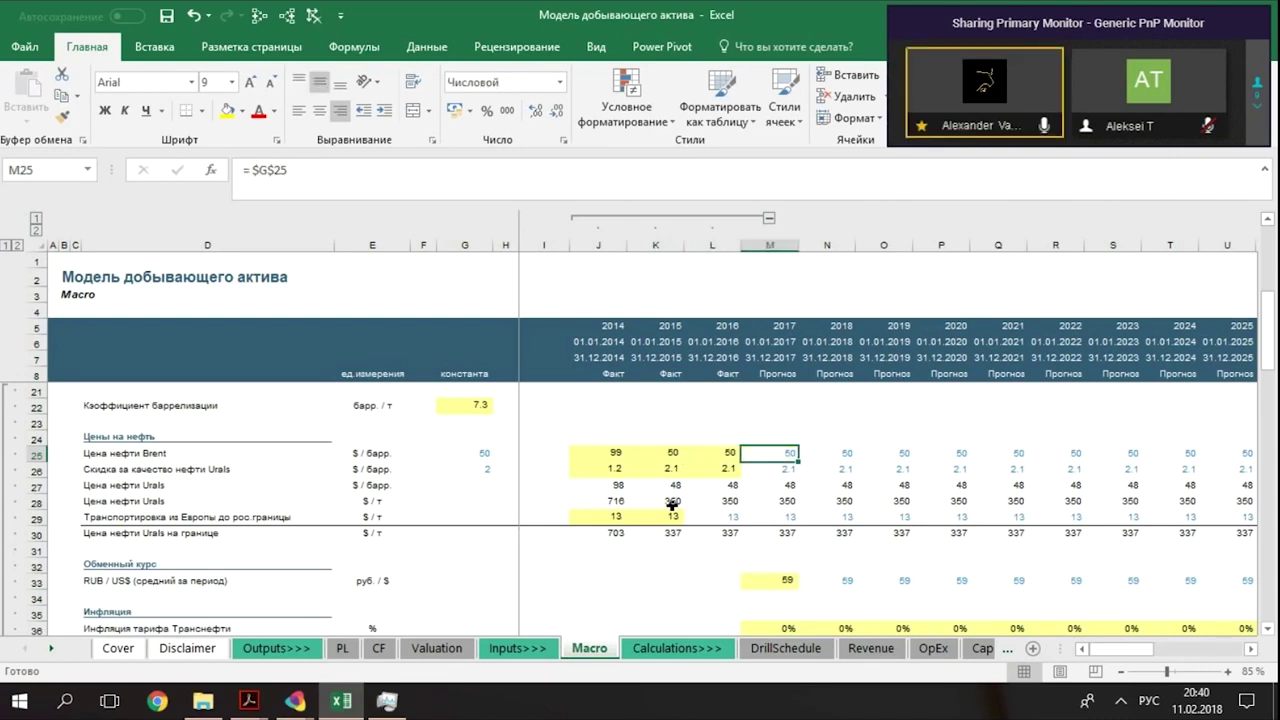
# Step: Compare the 2016 Urals quality discount input in L26 with the 2017 forecast formula in M26
pyautogui.press('Left')
pyautogui.press('Down')
pyautogui.press('Right')
pyautogui.press('Left')
pyautogui.press('Right')
pyautogui.press('Left')
pyautogui.press('Right')
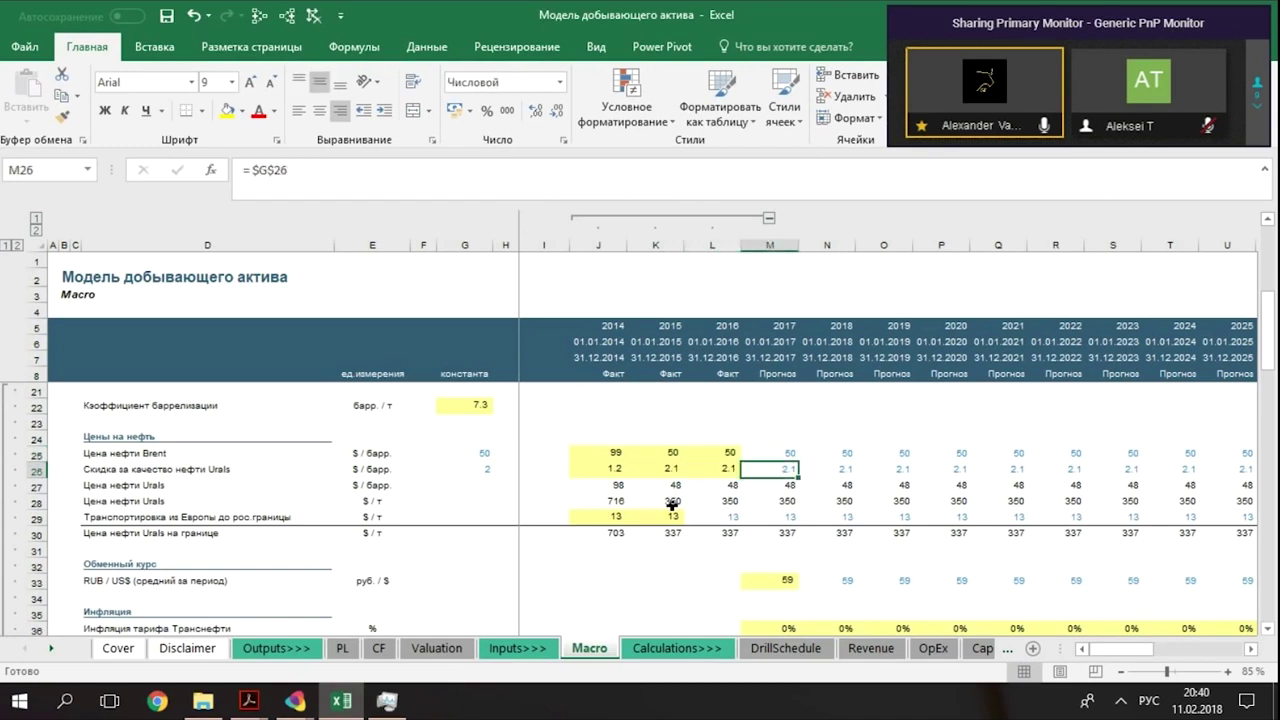
pyautogui.press('Left')
pyautogui.press('Right')
pyautogui.press('Left')
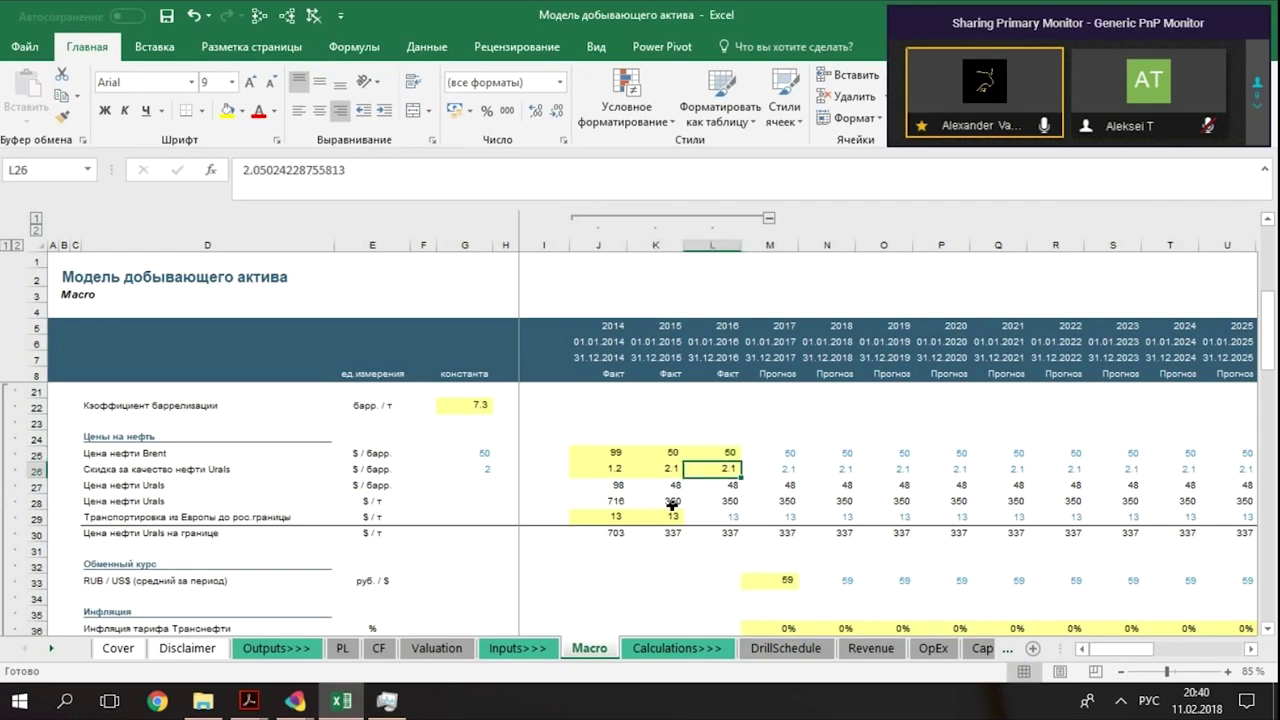
pyautogui.press('Right')
pyautogui.press('Left')
# Step: Inspect the 2016 Urals price formulas per barrel in L27 and per tonne in L28
pyautogui.press('Down')
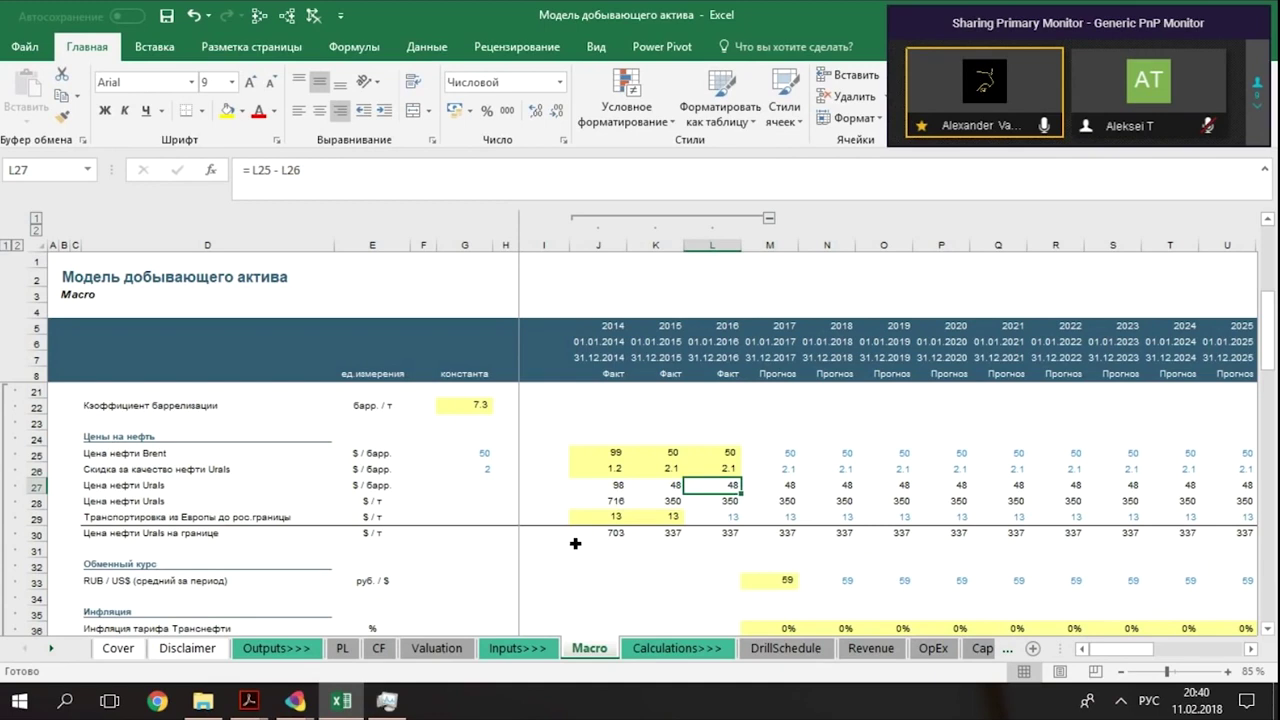
pyautogui.press('Down')
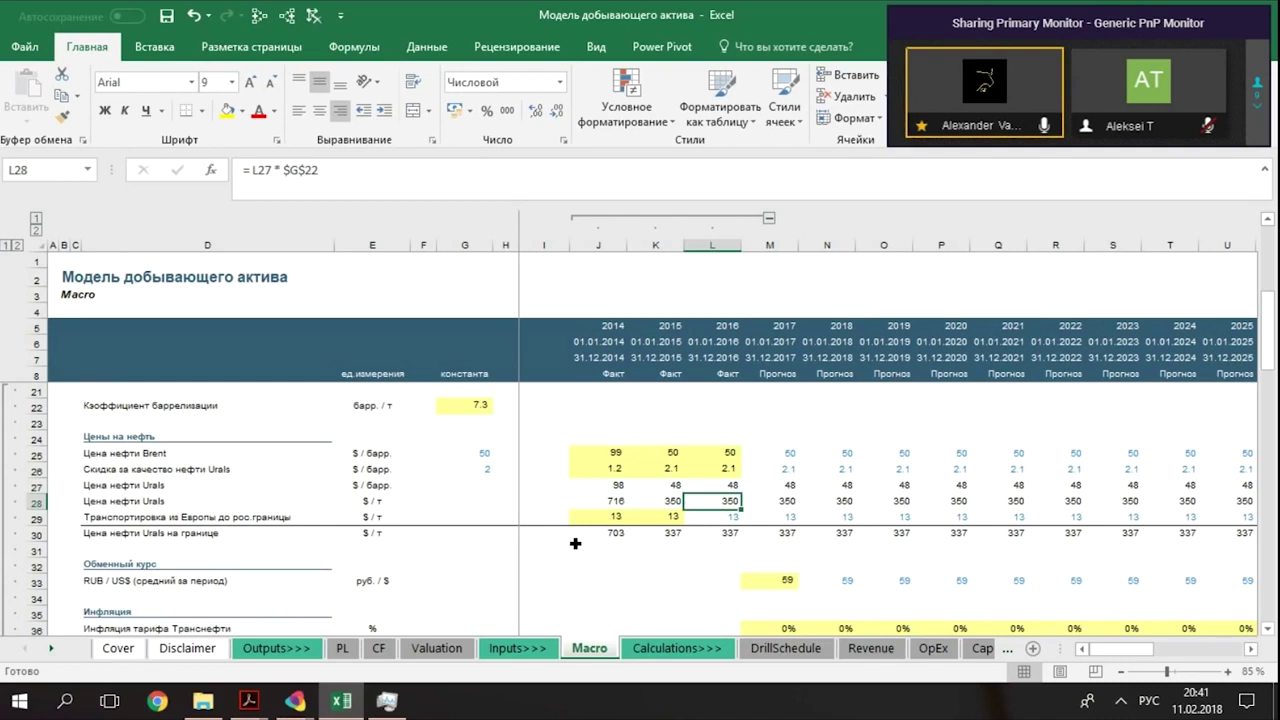
pyautogui.press('Up')
pyautogui.press('Down')
# Step: Examine the 2016 Europe-to-border transportation cost in L29, then trace back to the row's label in D29
pyautogui.press('Down')
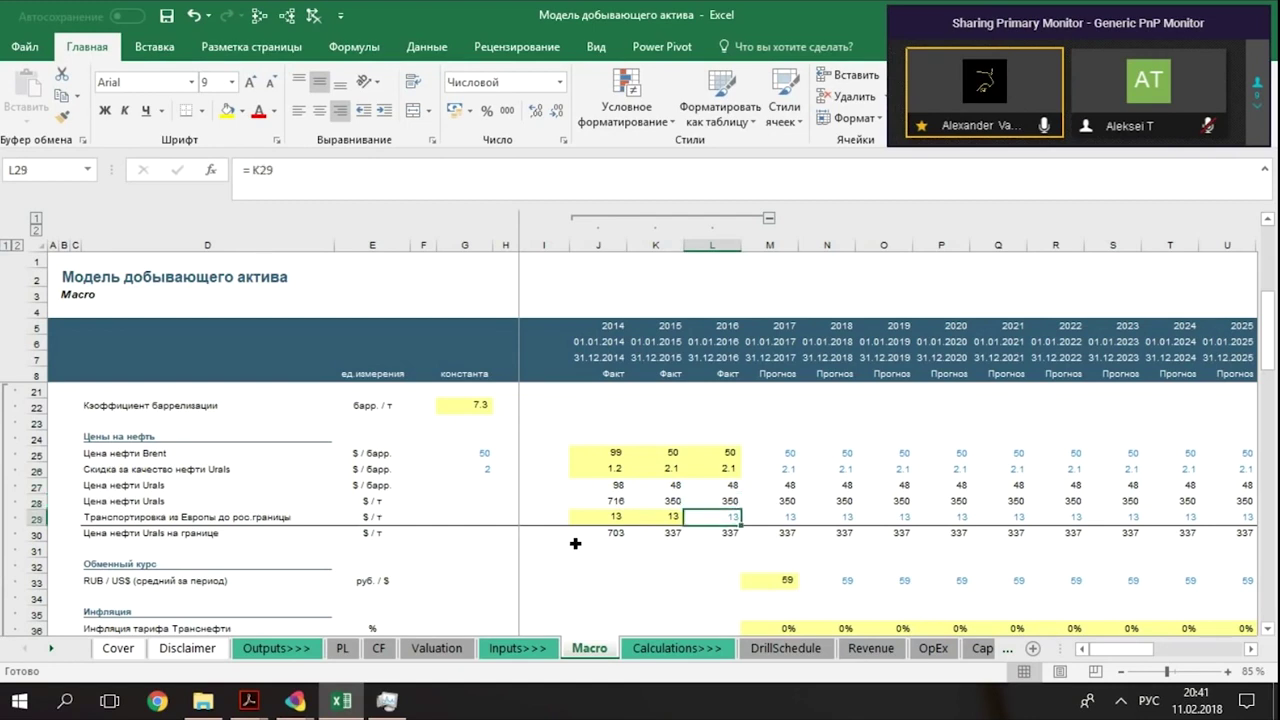
pyautogui.press('Left')
pyautogui.press('Left')
pyautogui.press('Left')
pyautogui.press('Left')
pyautogui.press('Left')
pyautogui.press('Left')
pyautogui.press('Left')
pyautogui.press('Left')
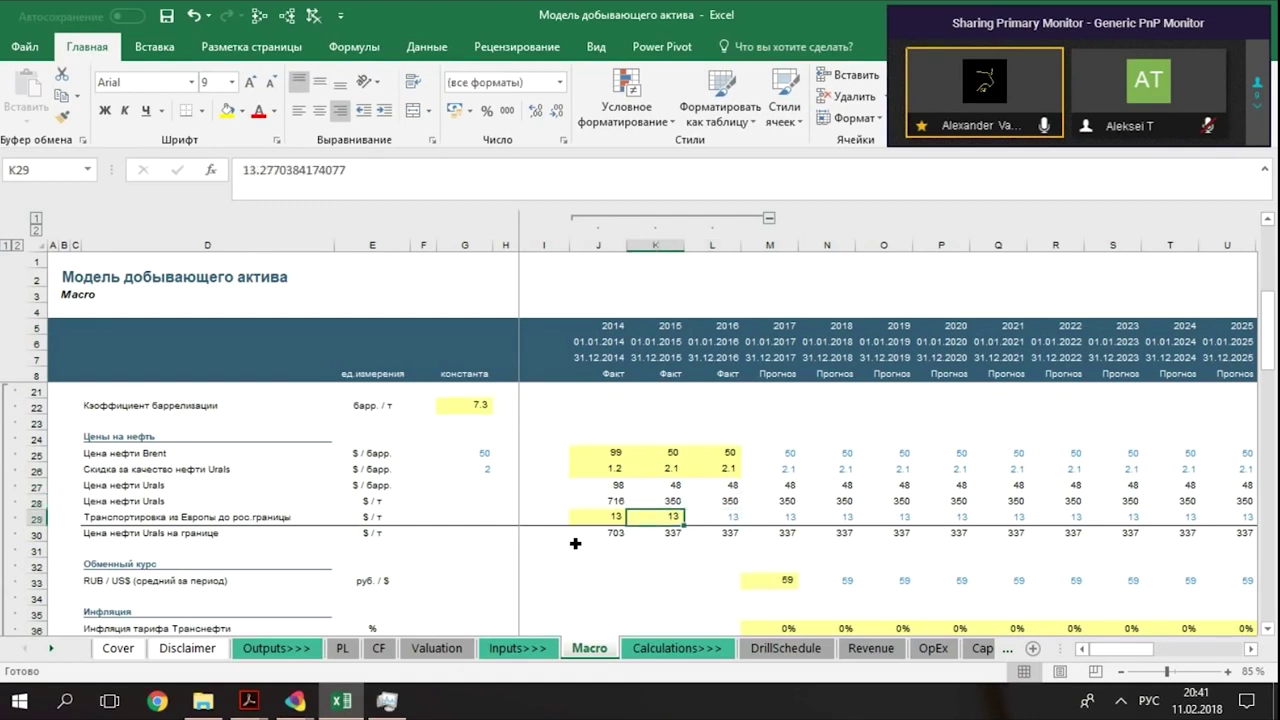
pyautogui.press('Right')
pyautogui.press('Right')
pyautogui.press('Down')
pyautogui.press('Left')
pyautogui.press('Left')
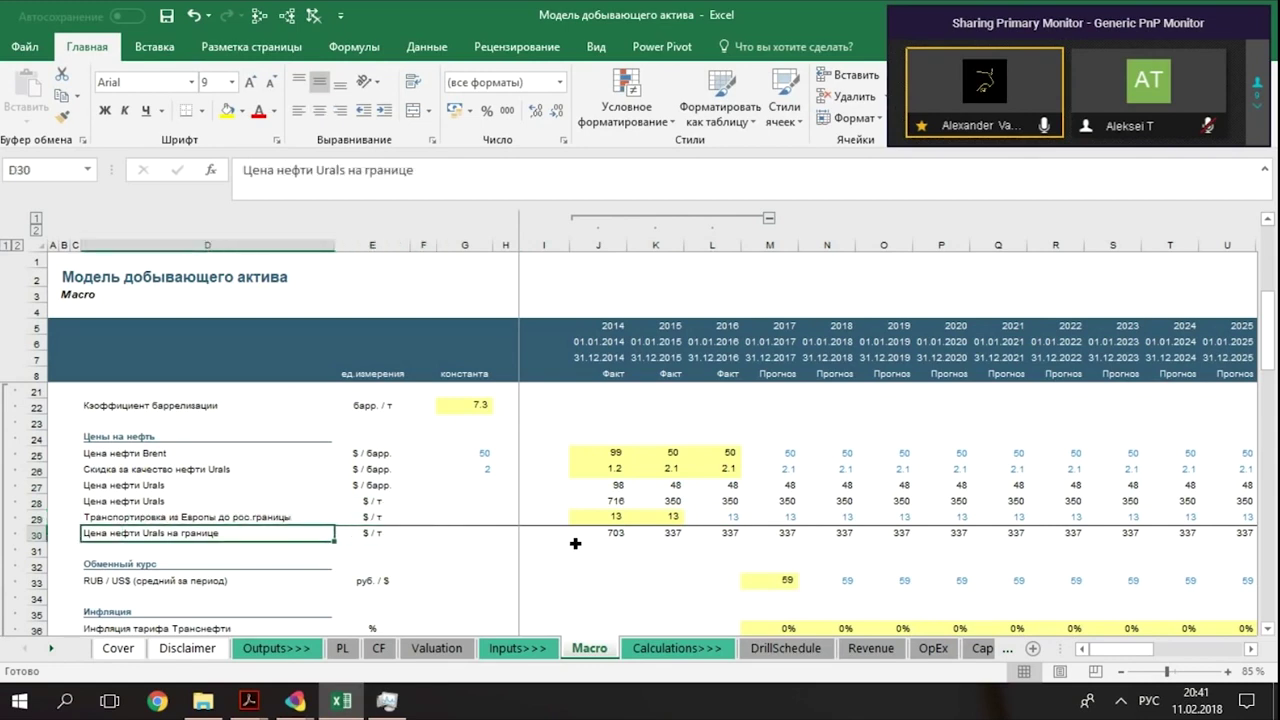
pyautogui.press('Up')
pyautogui.press('Up')
pyautogui.press('Right')
pyautogui.press('Left')
pyautogui.press('Down')
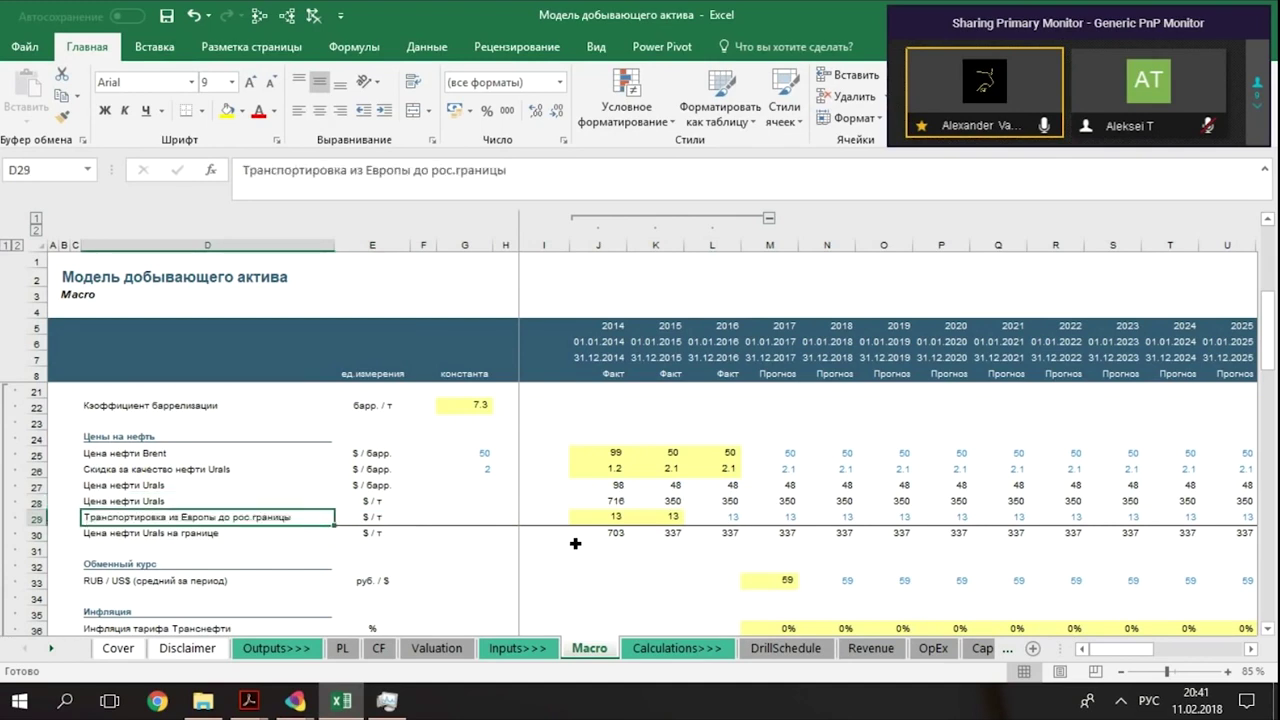
# Step: Follow the transportation cost row across to its 2015 and 2014 actual inputs in K29 and J29
pyautogui.press('Right')
pyautogui.press('Right')
pyautogui.press('Right')
pyautogui.press('Right')
pyautogui.press('Right')
pyautogui.press('Right')
pyautogui.press('Right')
pyautogui.press('Right')
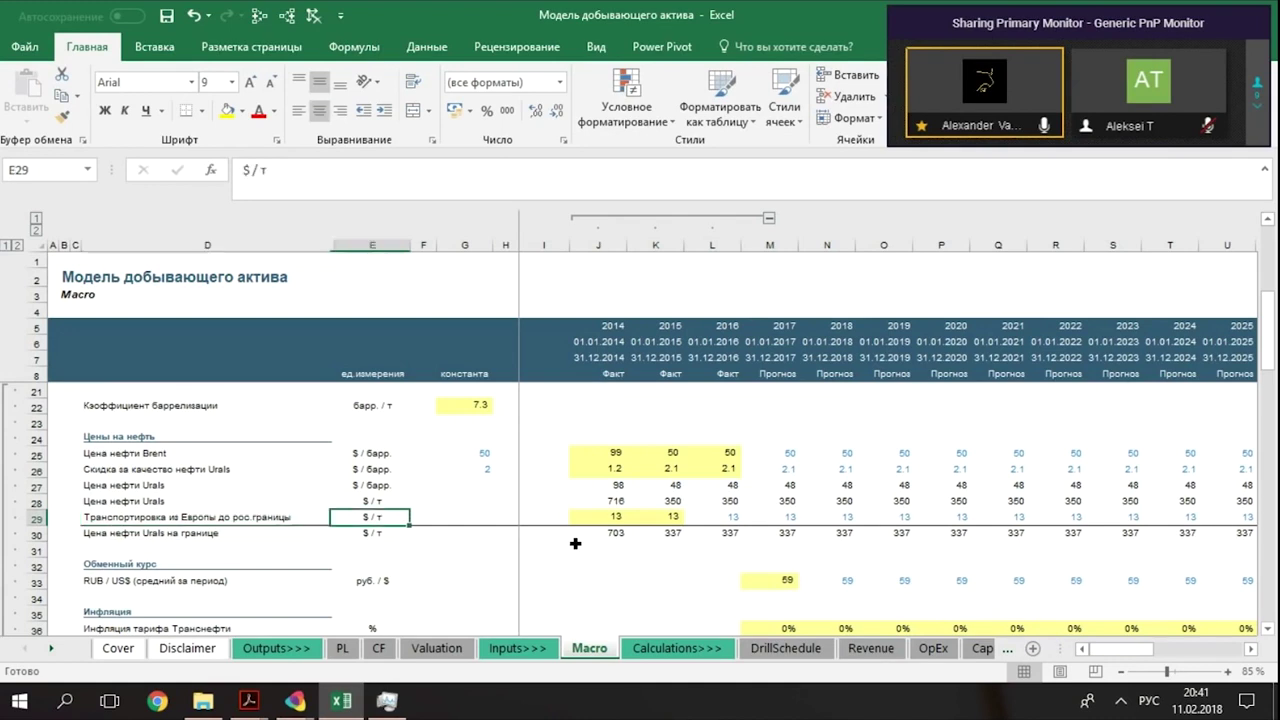
pyautogui.press('Left')
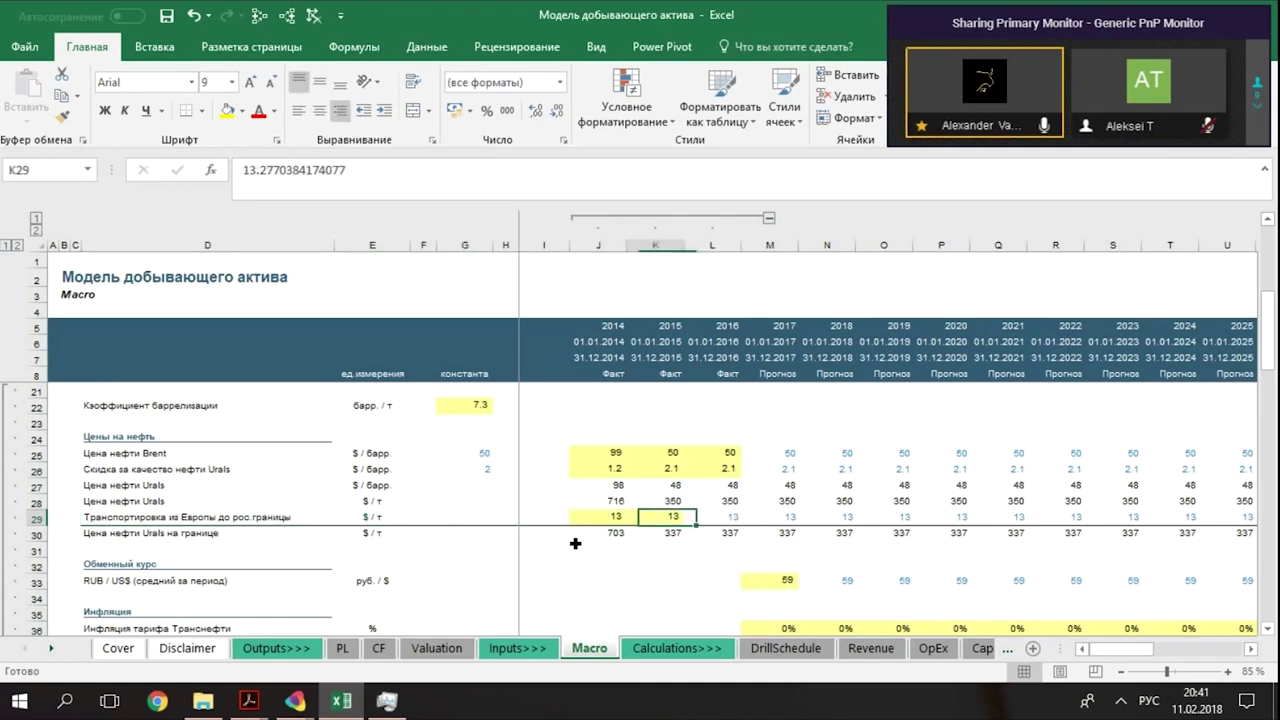
pyautogui.press('Left')
pyautogui.press('Right')
pyautogui.press('Right')
pyautogui.press('Left')
pyautogui.press('Left')
pyautogui.press('Right')
pyautogui.press('Left')
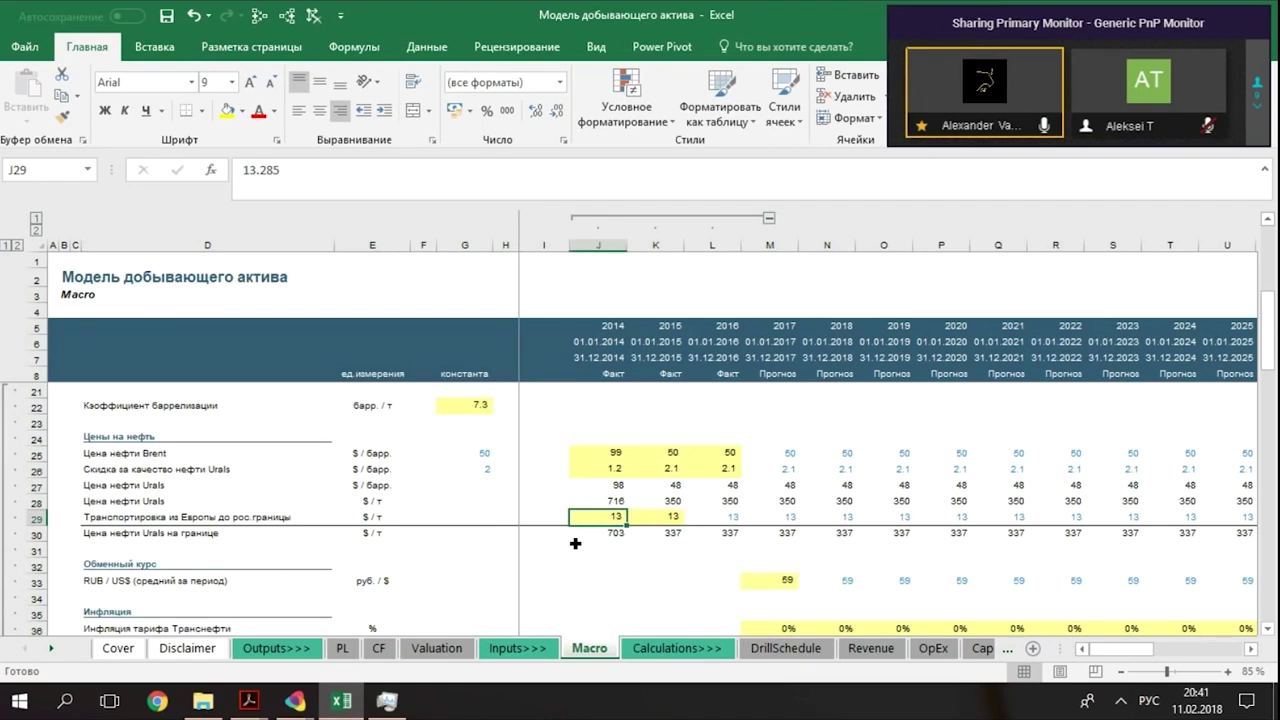
# Step: Inspect the 2016 transportation cost formula in L29 and the Urals border price formula in L30
pyautogui.press('Right')
pyautogui.press('Right')
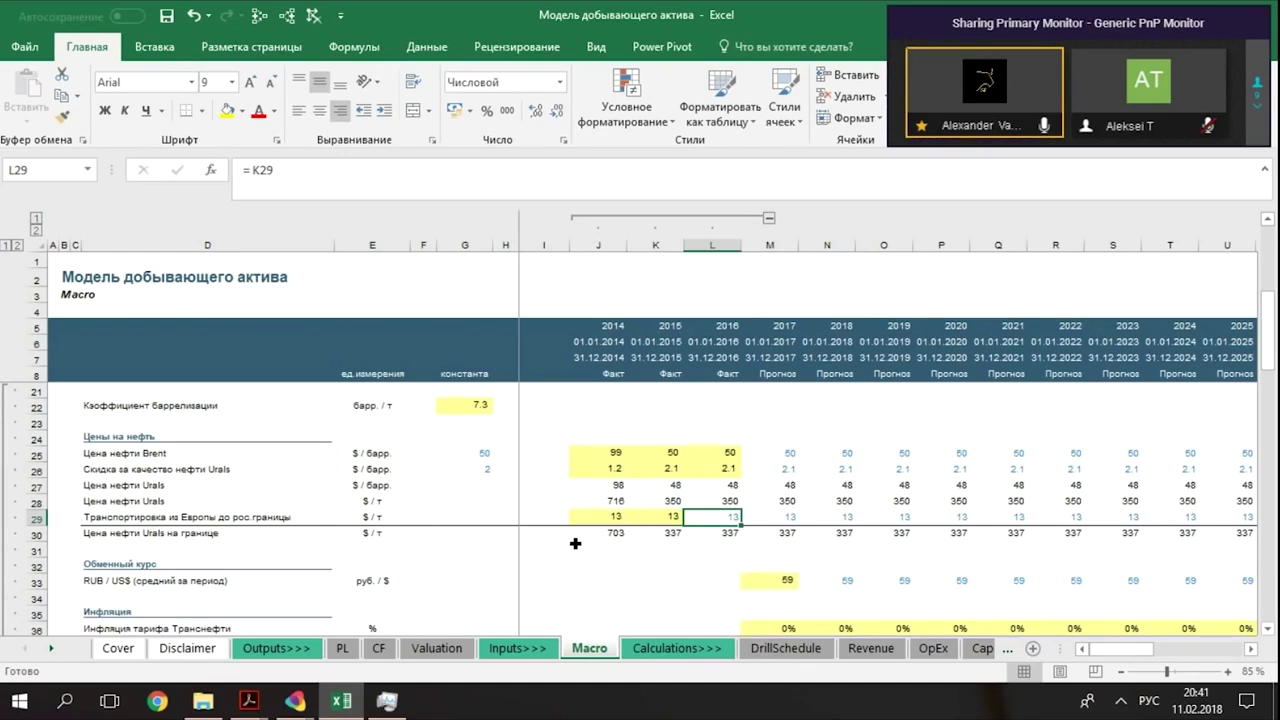
pyautogui.press('Left')
pyautogui.press('Right')
pyautogui.press('Down')
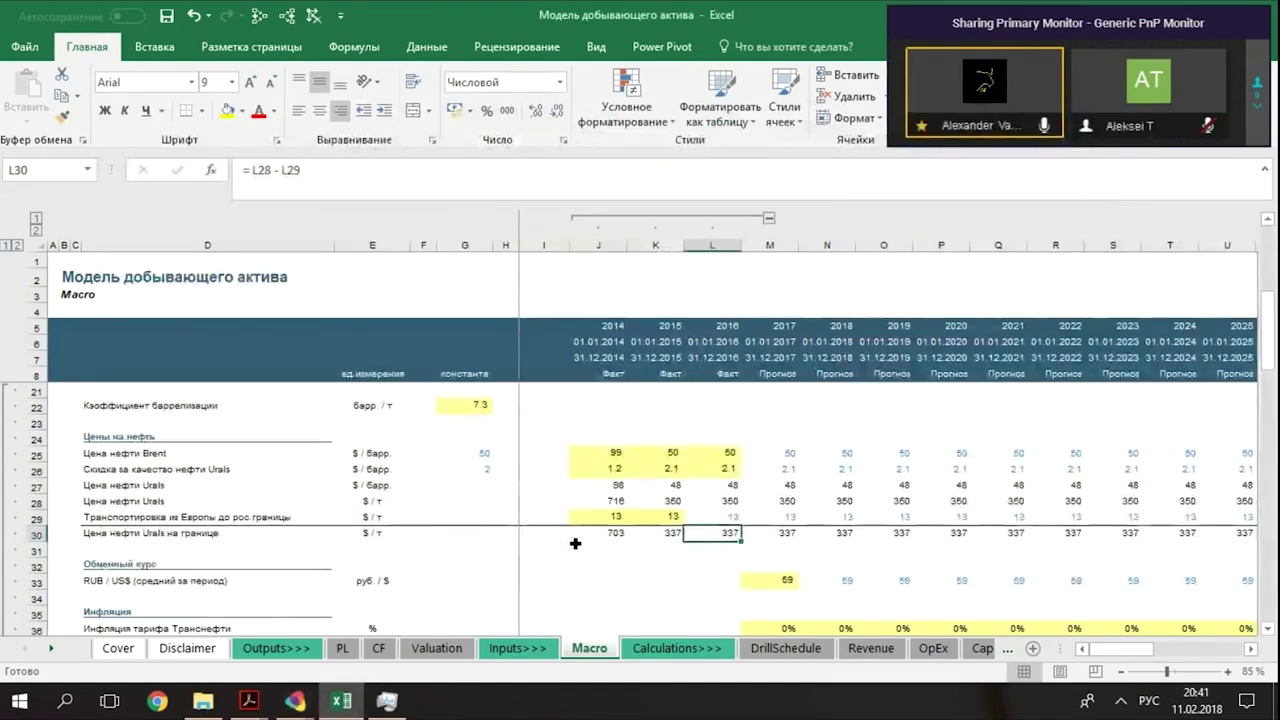
# Step: Look down and back up column M through the macroeconomic assumptions, ending on the RUB / US$ exchange rate row
pyautogui.press('Down')
pyautogui.press('Right')
pyautogui.press('Down')
pyautogui.press('Down')
pyautogui.press('Down')
pyautogui.press('Down')
pyautogui.press('Down')
pyautogui.press('Down')
pyautogui.press('Down')
pyautogui.press('Down')
pyautogui.press('Down')
pyautogui.press('Down')
pyautogui.press('Down')
pyautogui.press('Down')
pyautogui.press('Down')
pyautogui.press('Down')
pyautogui.press('Down')
pyautogui.press('Down')
pyautogui.press('Up')
pyautogui.press('Up')
pyautogui.press('Up')
pyautogui.press('Up')
pyautogui.press('Up')
pyautogui.press('Up')
pyautogui.press('Up')
pyautogui.press('Up')
pyautogui.press('Up')
pyautogui.press('Up')
pyautogui.press('Up')
pyautogui.press('Up')
pyautogui.press('Up')
pyautogui.press('Up')
pyautogui.press('Up')
pyautogui.press('Up')
pyautogui.press('Up')
pyautogui.press('Up')
pyautogui.press('Up')
pyautogui.press('Up')
pyautogui.press('Down')
pyautogui.press('Down')
pyautogui.press('Down')
pyautogui.press('Down')
pyautogui.press('Down')
pyautogui.press('Down')
pyautogui.press('Down')
pyautogui.press('Down')
pyautogui.press('Down')
pyautogui.press('Down')
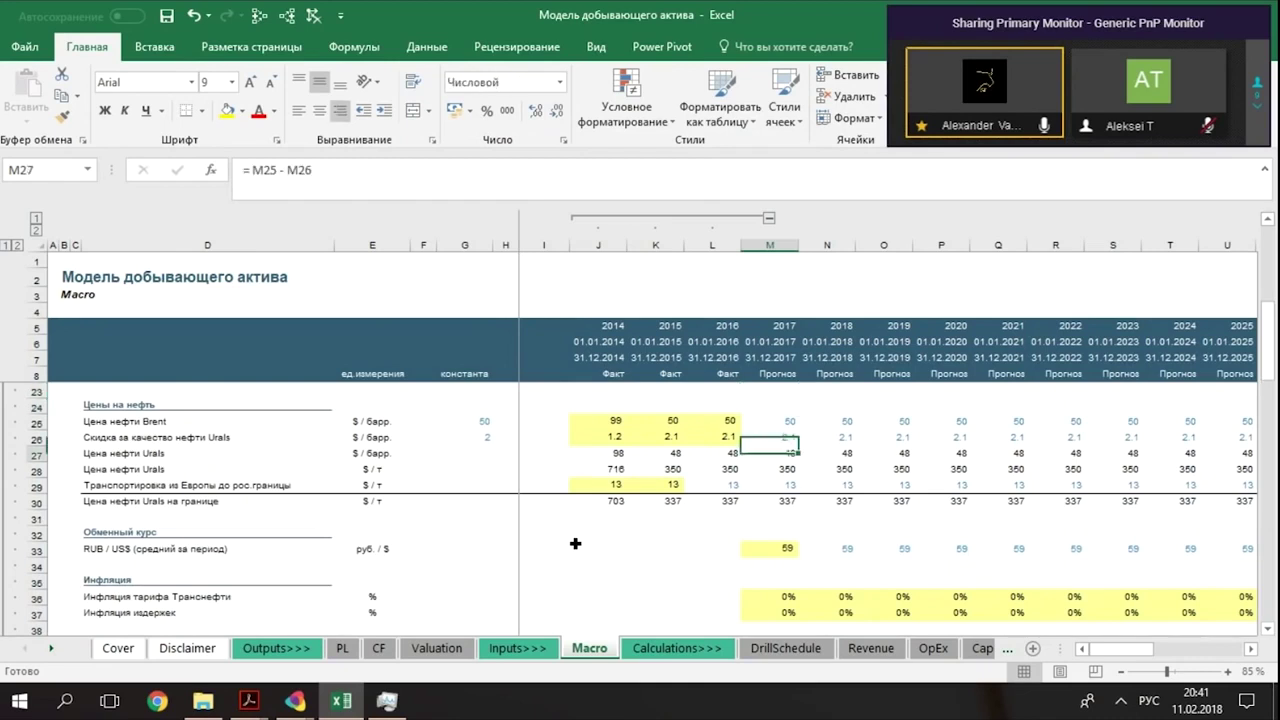
# Step: Compare the 2017 RUB / US$ rate input in M33 with the 2018 formula in N33
pyautogui.press('Right')
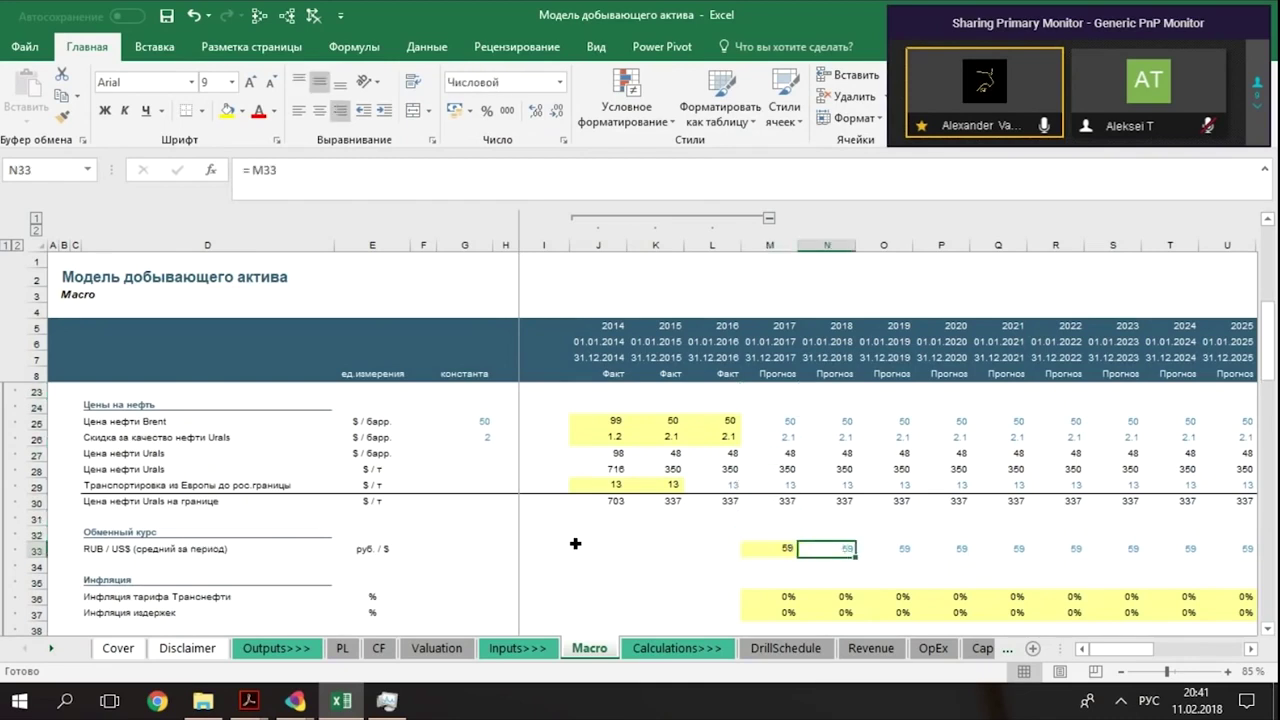
pyautogui.press('Left')
pyautogui.press('Left')
pyautogui.press('Right')
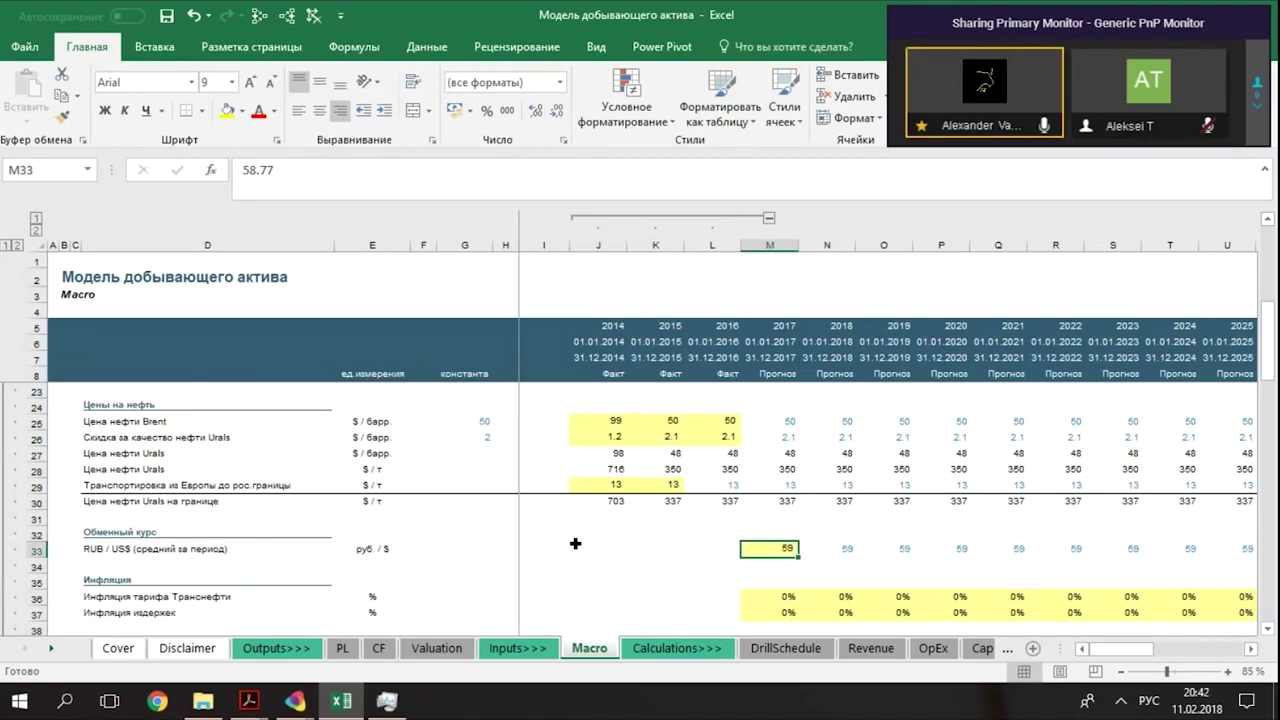
pyautogui.press('Right')
pyautogui.press('Left')
pyautogui.press('Right')
pyautogui.press('Left')
pyautogui.press('Right')
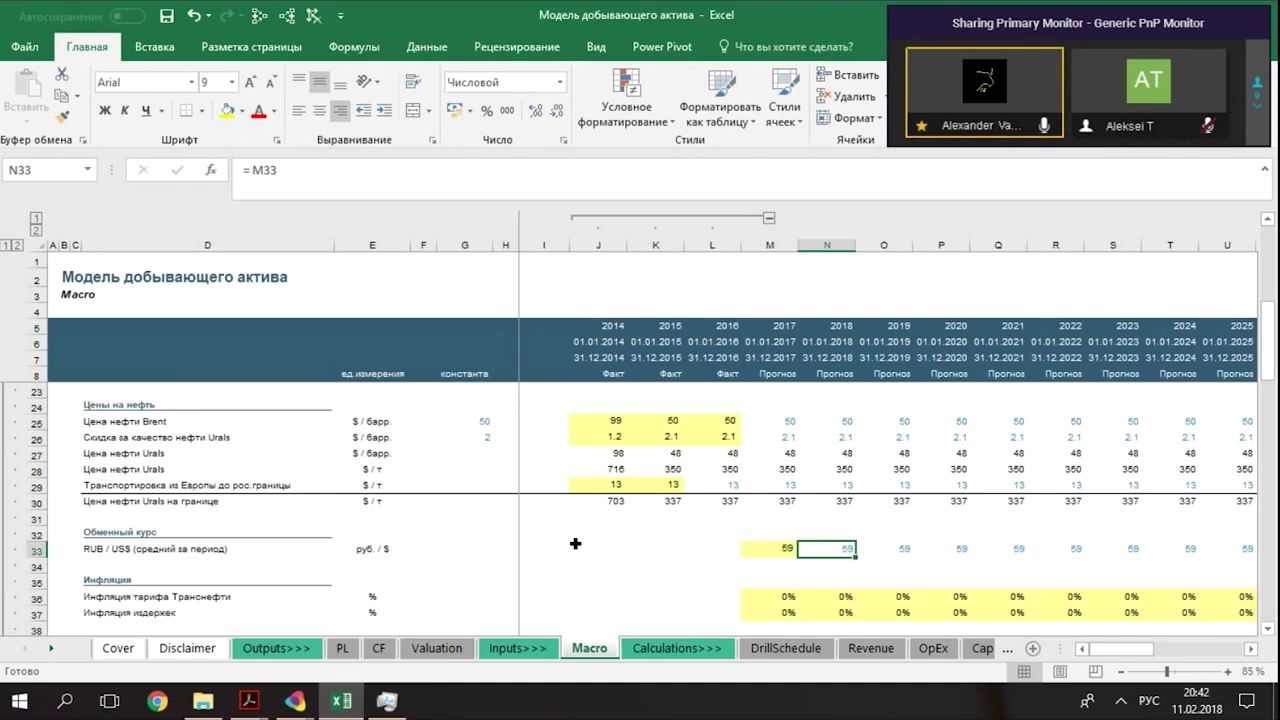
pyautogui.press('Left')
pyautogui.press('Right')
pyautogui.press('Left')
pyautogui.press('Right')
pyautogui.press('Left')
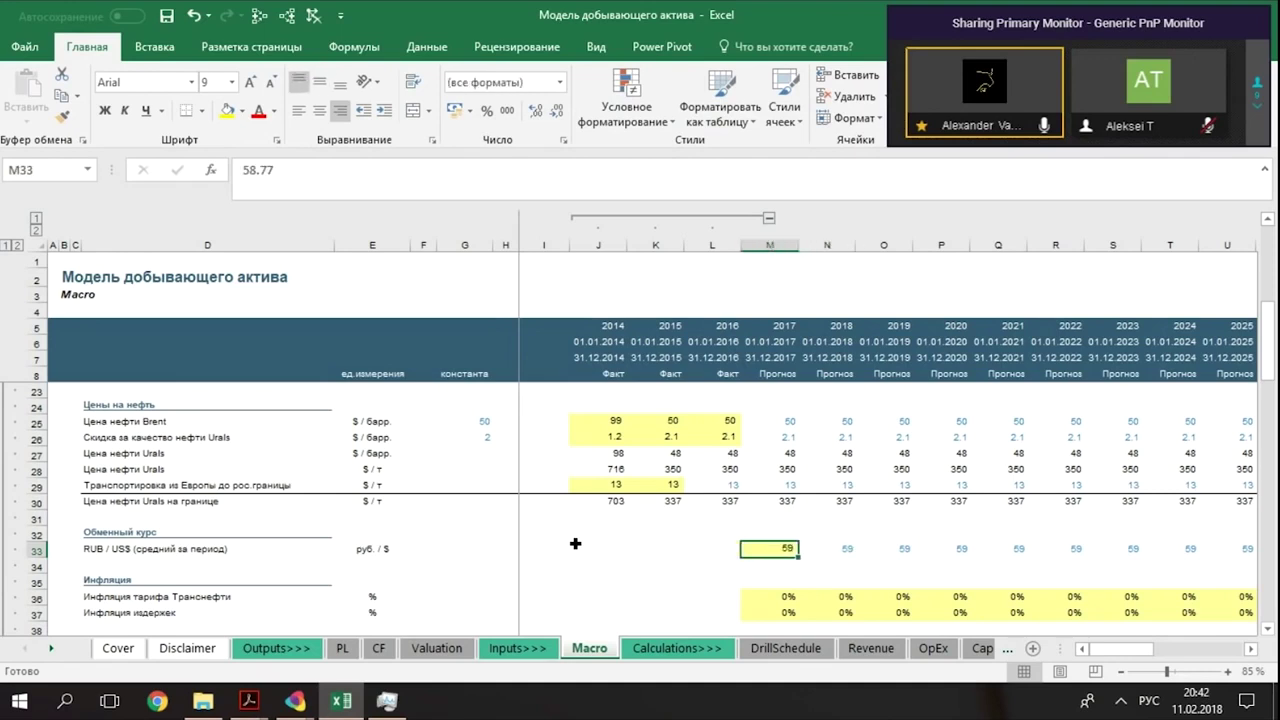
pyautogui.press('Left')
pyautogui.press('Up')
pyautogui.press('Down')
pyautogui.press('Right')
pyautogui.press('Left')
pyautogui.press('Up')
pyautogui.press('Down')
pyautogui.press('Right')
pyautogui.press('Left')
pyautogui.press('Up')
pyautogui.press('Down')
pyautogui.press('Right')
pyautogui.press('Down')
pyautogui.press('Right')
pyautogui.press('Left')
pyautogui.press('Up')
pyautogui.press('Up')
# Step: Look down column M past the inflation rows to the export duty block, and return to the exchange rate in M33
pyautogui.press('Down')
pyautogui.press('Down')
pyautogui.press('Down')
pyautogui.press('Down')
pyautogui.press('Down')
pyautogui.press('Down')
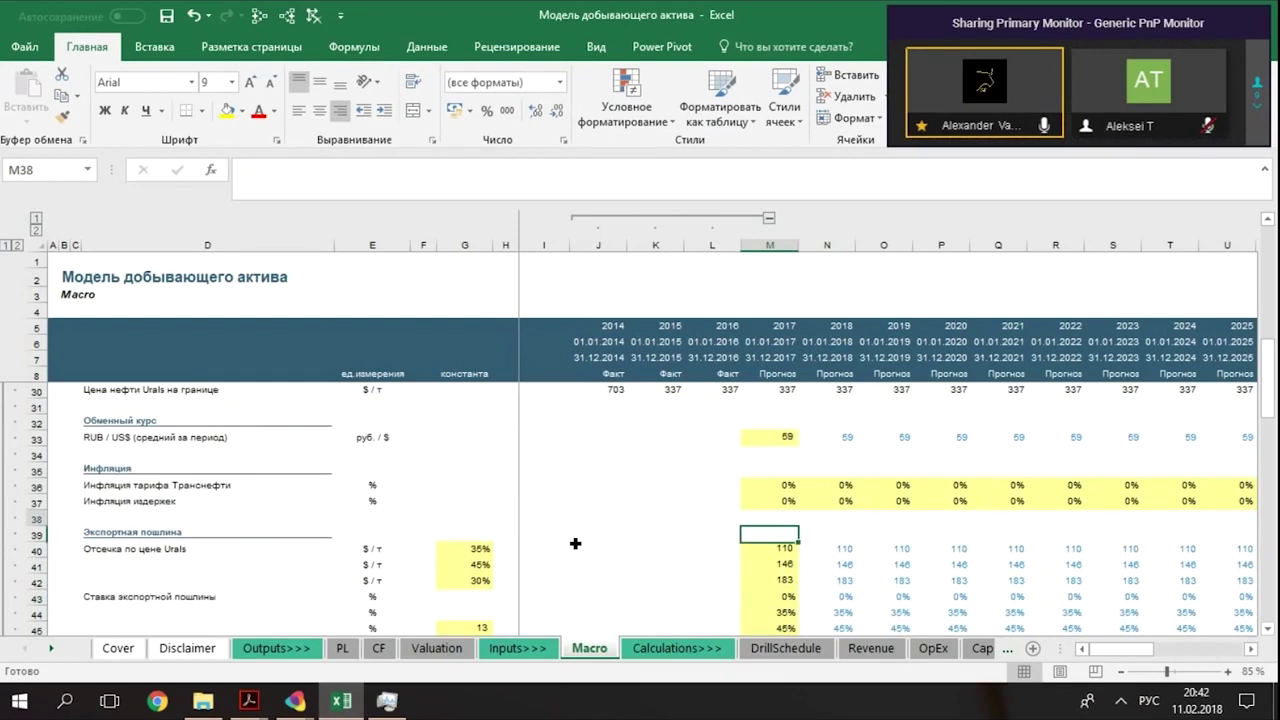
pyautogui.press('Up')
pyautogui.press('Up')
pyautogui.press('Up')
pyautogui.press('Up')
pyautogui.press('Up')
pyautogui.press('Up')
pyautogui.press('Up')
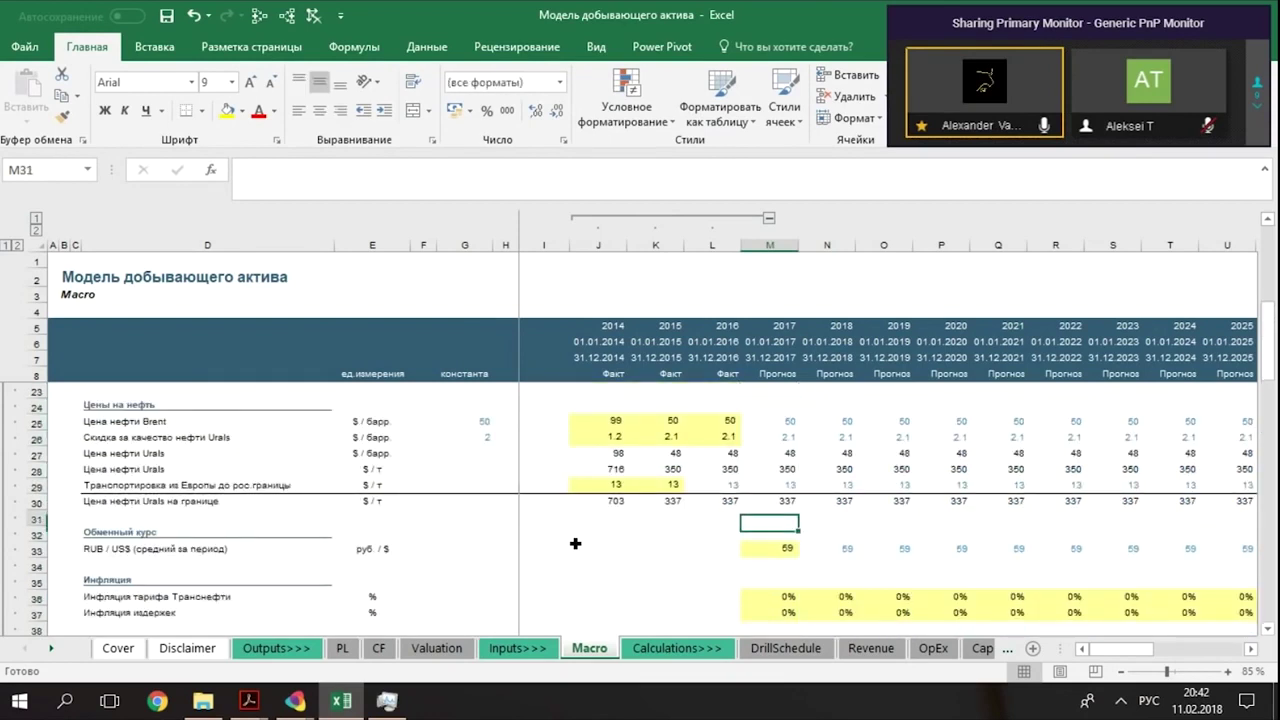
pyautogui.press('Down')
pyautogui.press('Down')
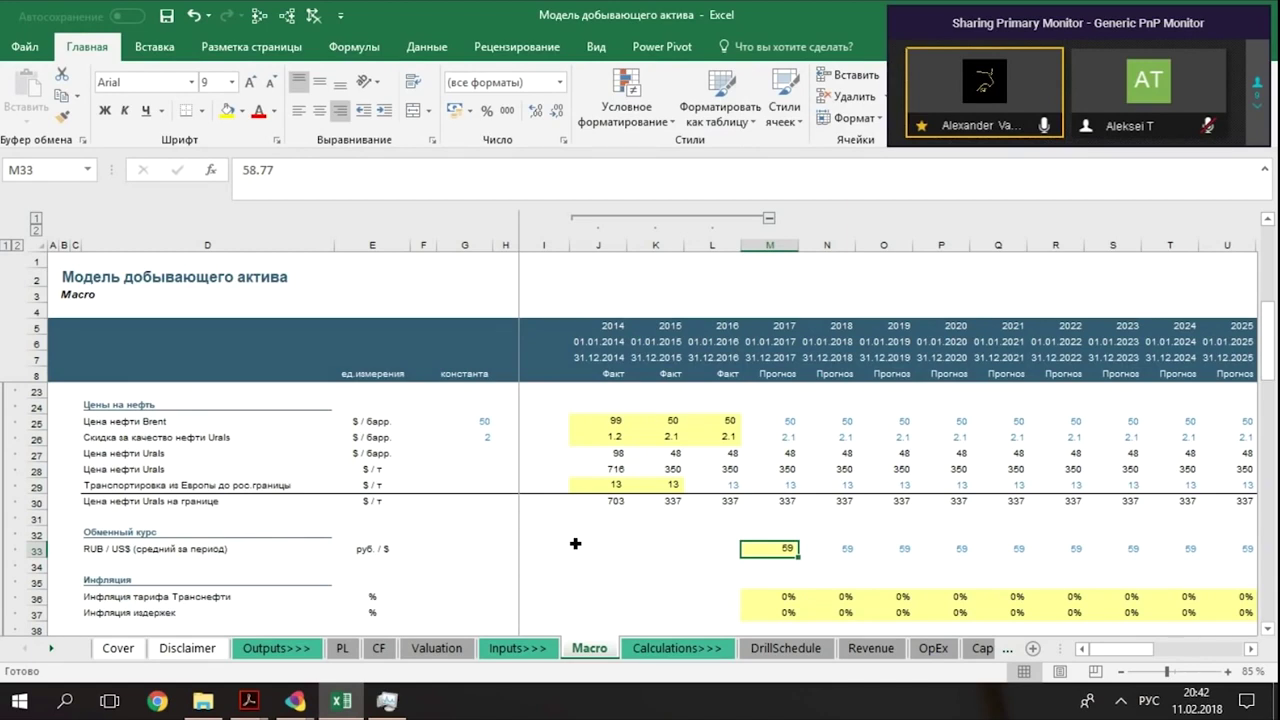
# Step: Look down column M past the exchange rate to the 2017 Transneft tariff inflation input in M36
pyautogui.press('Down')
pyautogui.press('Down')
pyautogui.press('Down')
pyautogui.press('Down')
pyautogui.press('Down')
pyautogui.press('Down')
pyautogui.press('Down')
pyautogui.press('Down')
pyautogui.press('Down')
pyautogui.press('Down')
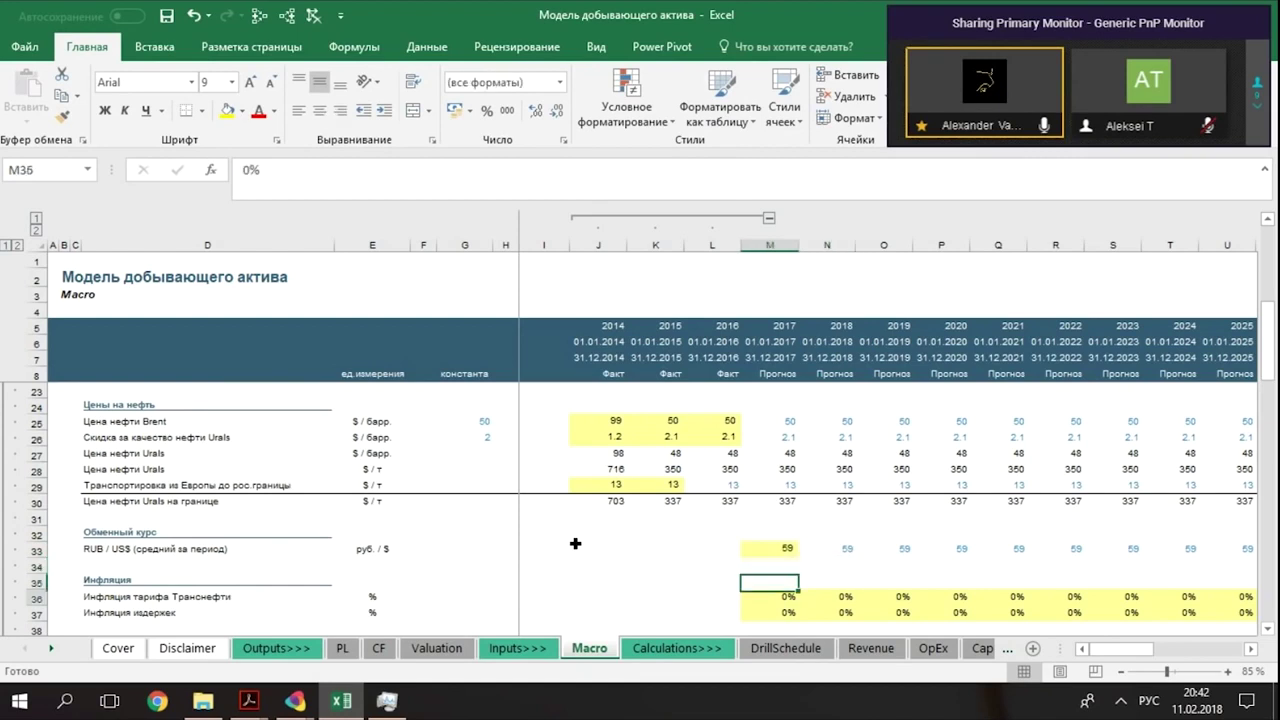
pyautogui.press('Up')
pyautogui.press('Up')
pyautogui.press('Up')
pyautogui.press('Up')
pyautogui.press('Up')
pyautogui.press('Up')
pyautogui.press('Up')
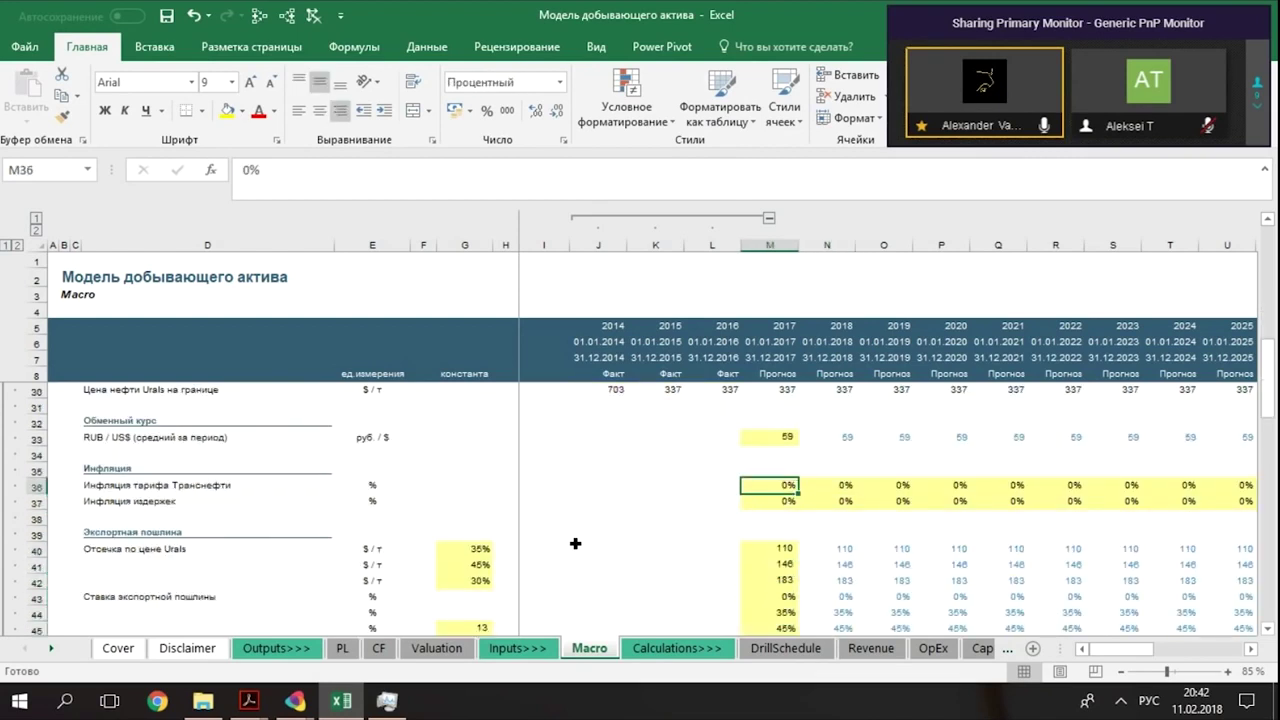
# Step: Look along the cost inflation inputs in row 37 through the forecast years up to 2040
pyautogui.press('Left')
pyautogui.press('Down')
pyautogui.press('Right')
pyautogui.press('Right')
pyautogui.press('Right')
pyautogui.press('Right')
pyautogui.press('Right')
pyautogui.press('Right')
pyautogui.press('Right')
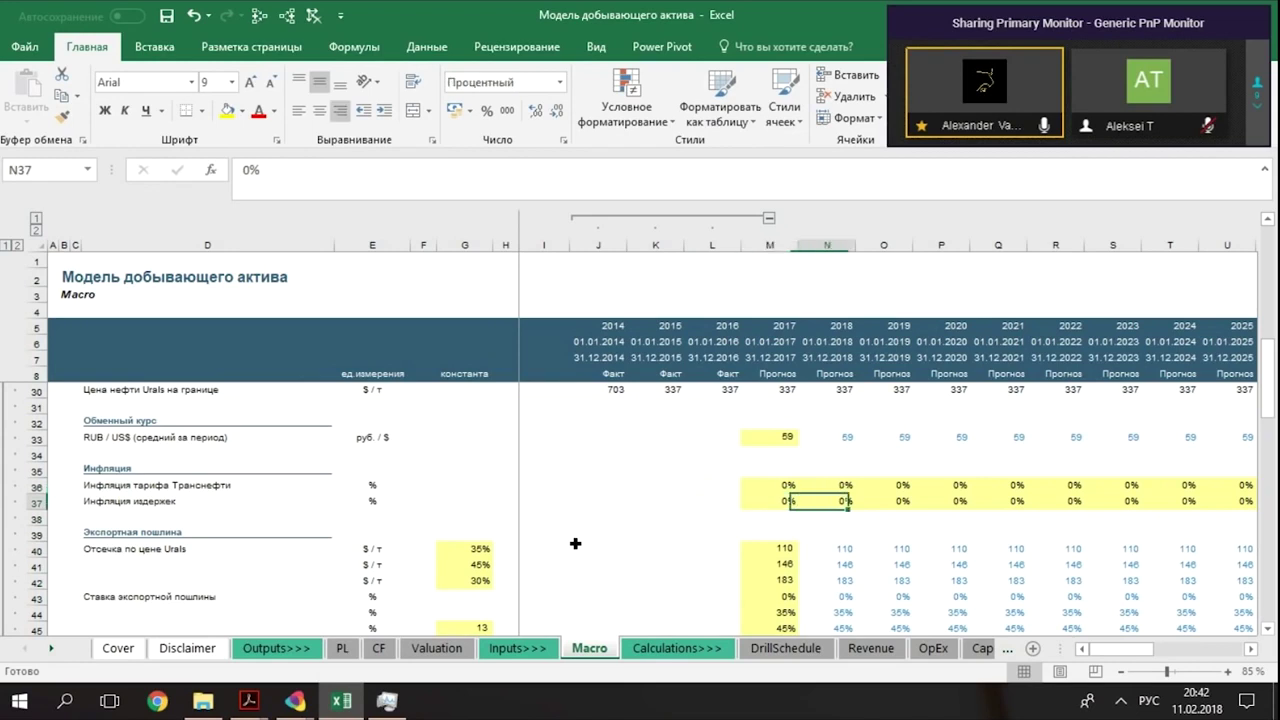
pyautogui.hscroll(3, 575, 543)
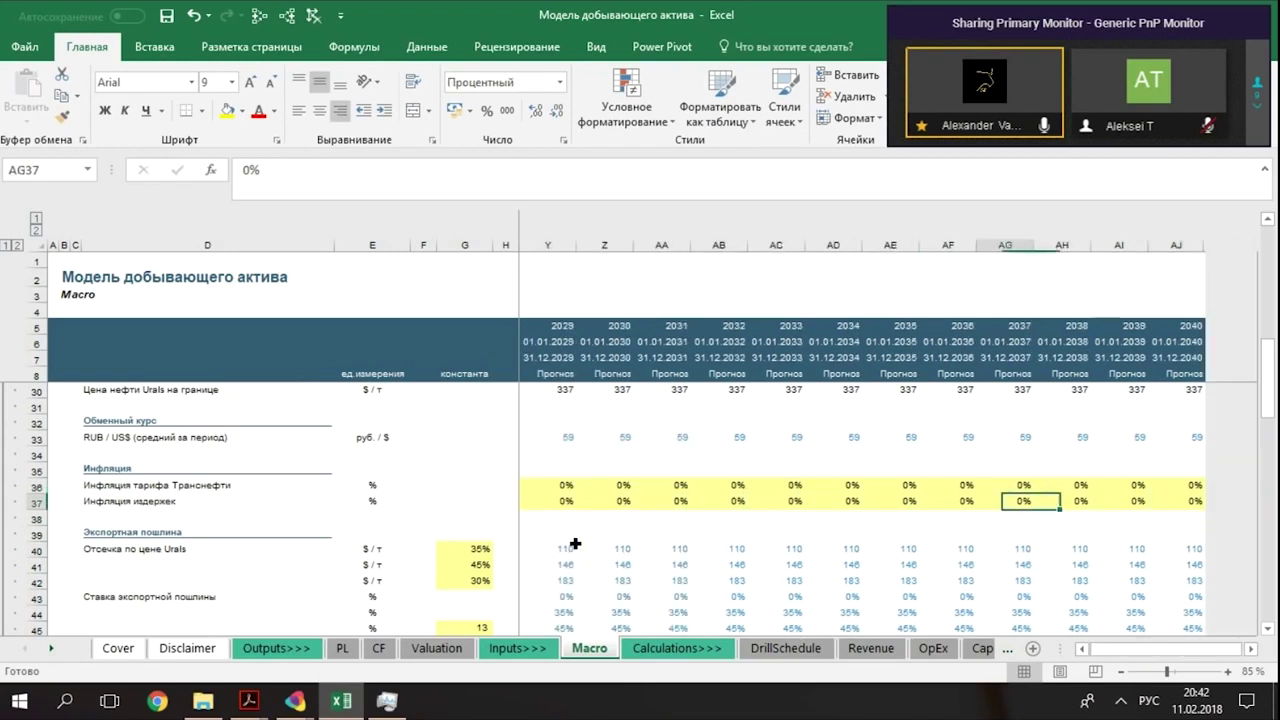
# Step: Go back along row 37 to the first forecast years and check the cost inflation label in D37
pyautogui.press('Left')
pyautogui.press('Left')
pyautogui.press('Left')
pyautogui.press('Left')
pyautogui.press('Left')
pyautogui.press('Left')
pyautogui.press('Left')
pyautogui.press('Left')
pyautogui.press('Left')
pyautogui.press('Left')
pyautogui.press('Left')
pyautogui.press('Left')
pyautogui.press('Left')
pyautogui.press('Left')
pyautogui.press('Left')
pyautogui.press('Left')
pyautogui.press('Left')
pyautogui.press('Right')
pyautogui.press('Right')
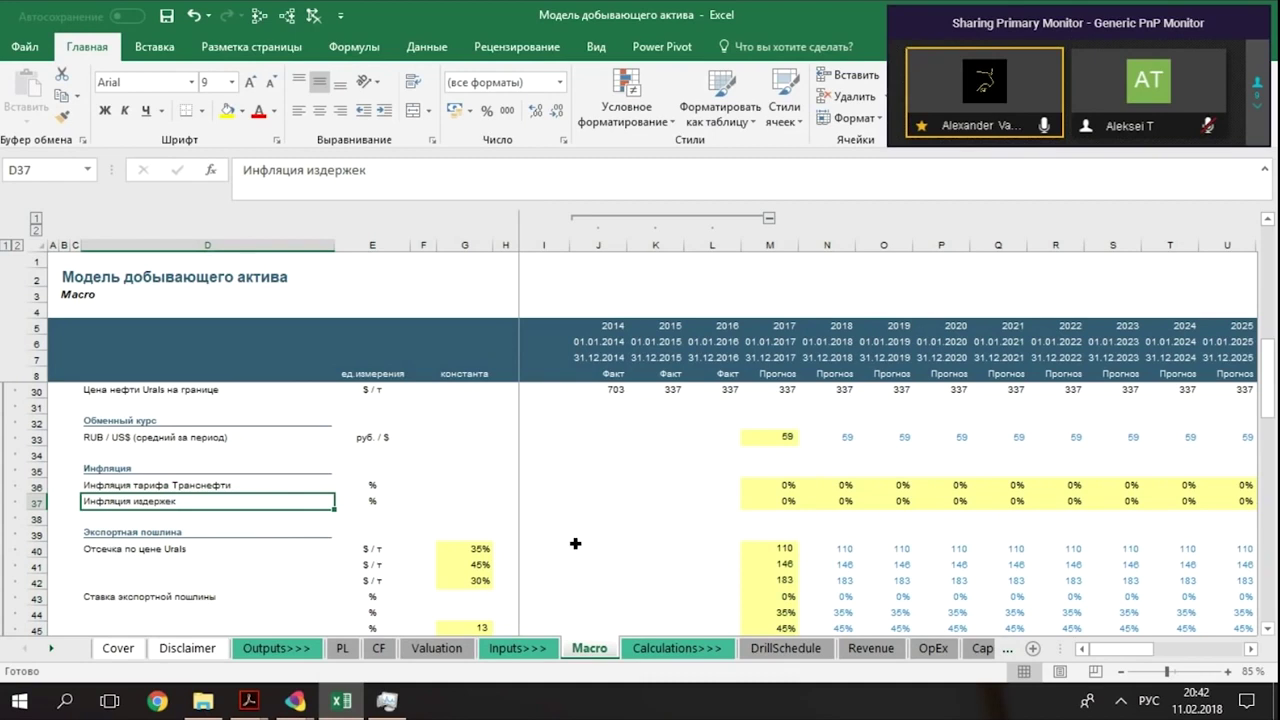
# Step: Examine the first forecast inputs for cost inflation in row 37 and for Transneft tariff inflation in M36
pyautogui.press('Right')
pyautogui.press('Right')
pyautogui.press('Right')
pyautogui.press('Right')
pyautogui.press('Right')
pyautogui.press('Right')
pyautogui.press('Right')
pyautogui.press('Right')
pyautogui.press('Right')
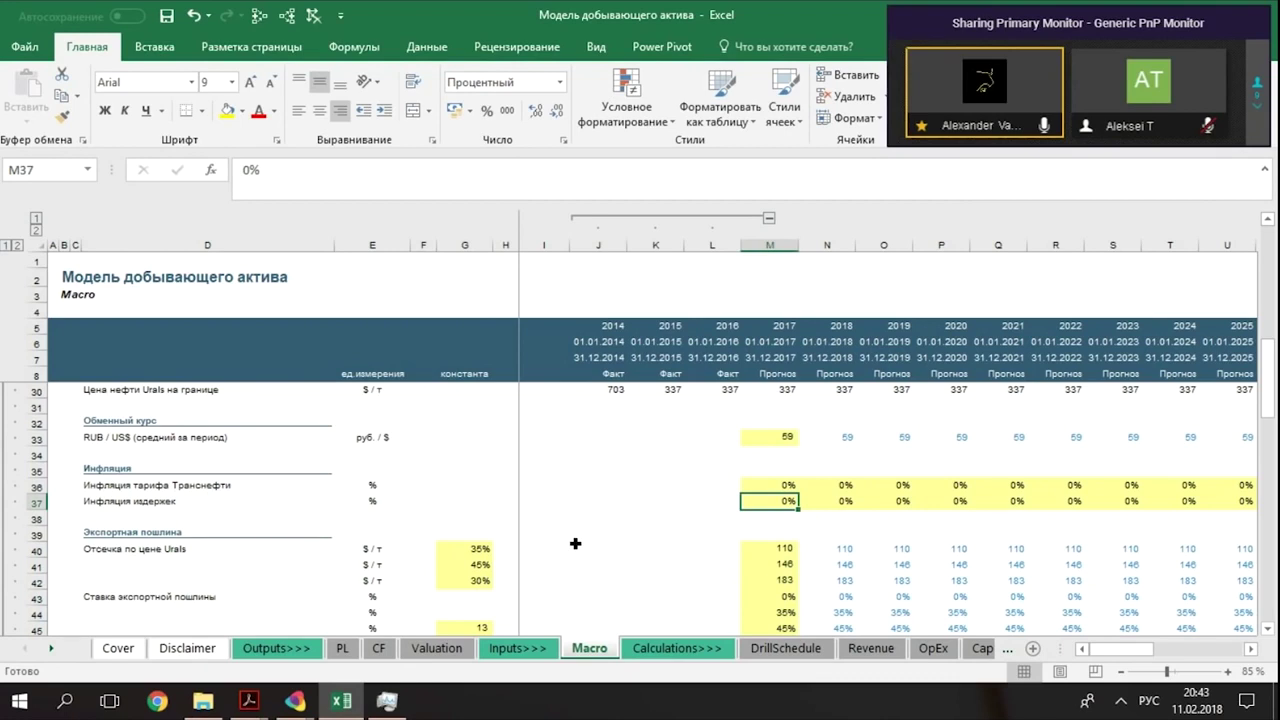
pyautogui.press('Right')
pyautogui.press('Right')
pyautogui.press('Right')
pyautogui.press('Left')
pyautogui.press('Left')
pyautogui.press('Left')
pyautogui.press('Left')
pyautogui.press('Right')
pyautogui.press('Right')
pyautogui.press('Left')
pyautogui.press('Up')
pyautogui.press('Left')
pyautogui.press('Right')
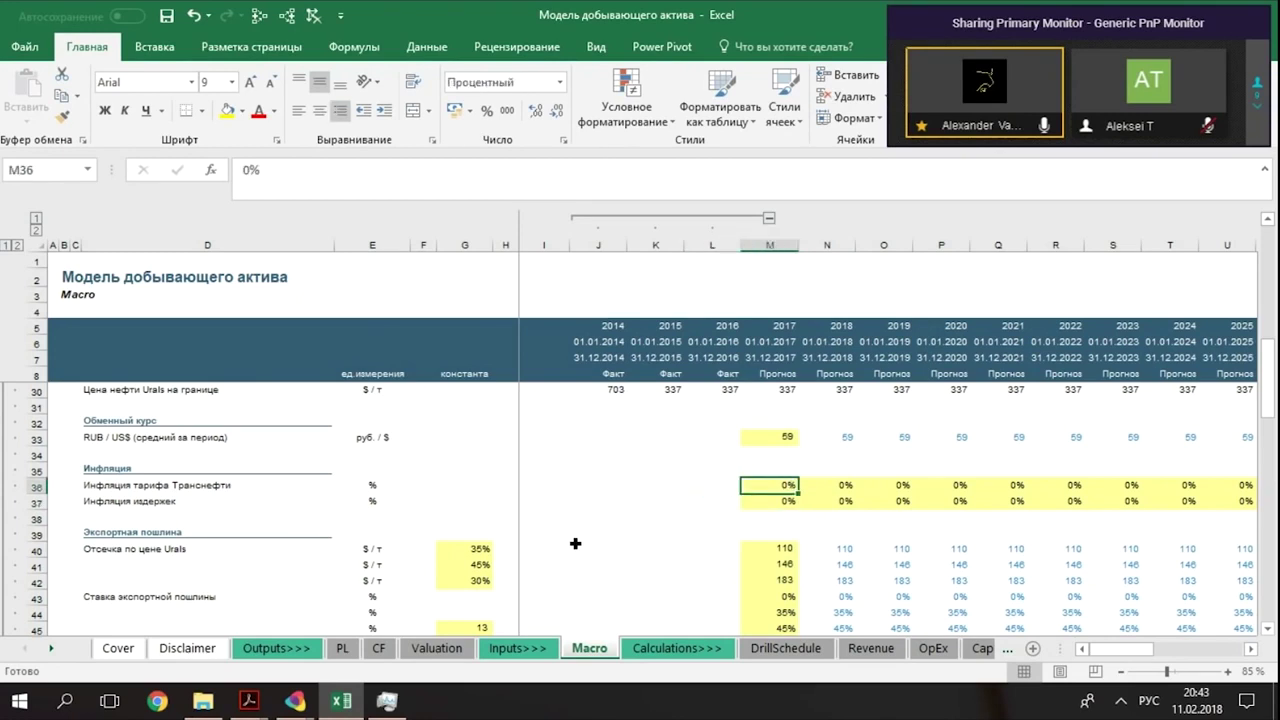
pyautogui.press('Right')
pyautogui.press('Left')
pyautogui.press('Right')
pyautogui.press('Left')
pyautogui.press('Right')
pyautogui.press('Left')
pyautogui.press('Left')
pyautogui.press('Right')
# Step: Switch to the Valuation sheet and look down its rows through the sensitivity table section
pyautogui.click(437, 650)
pyautogui.click(561, 520)
pyautogui.press('Down')
pyautogui.press('Down')
pyautogui.press('Down')
pyautogui.press('Down')
pyautogui.press('Down')
pyautogui.press('Down')
pyautogui.press('Down')
pyautogui.press('Down')
pyautogui.press('Down')
pyautogui.press('Down')
pyautogui.press('Down')
pyautogui.press('Down')
pyautogui.press('Down')
pyautogui.press('Down')
pyautogui.press('Down')
pyautogui.press('Down')
pyautogui.press('Down')
pyautogui.press('Down')
# Step: Return up the Valuation sheet and examine the company value formula in G25
pyautogui.press('Up')
pyautogui.press('Up')
pyautogui.press('Up')
pyautogui.press('Up')
pyautogui.press('Up')
pyautogui.press('Up')
pyautogui.press('Up')
pyautogui.press('Up')
pyautogui.press('Up')
pyautogui.press('Up')
pyautogui.press('Up')
pyautogui.press('Up')
pyautogui.press('Up')
pyautogui.press('Up')
pyautogui.press('Down')
pyautogui.press('Down')
pyautogui.press('Down')
pyautogui.press('Down')
pyautogui.press('Left')
pyautogui.press('Left')
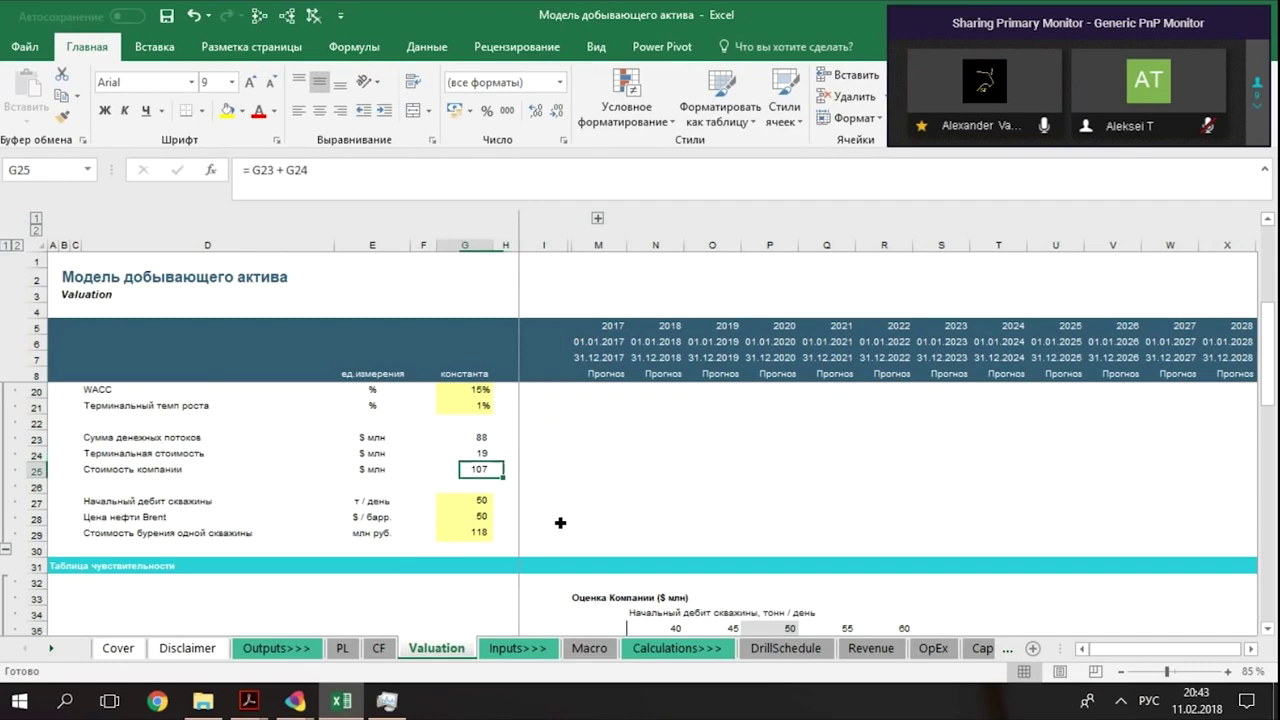
pyautogui.press('Up')
pyautogui.press('Down')
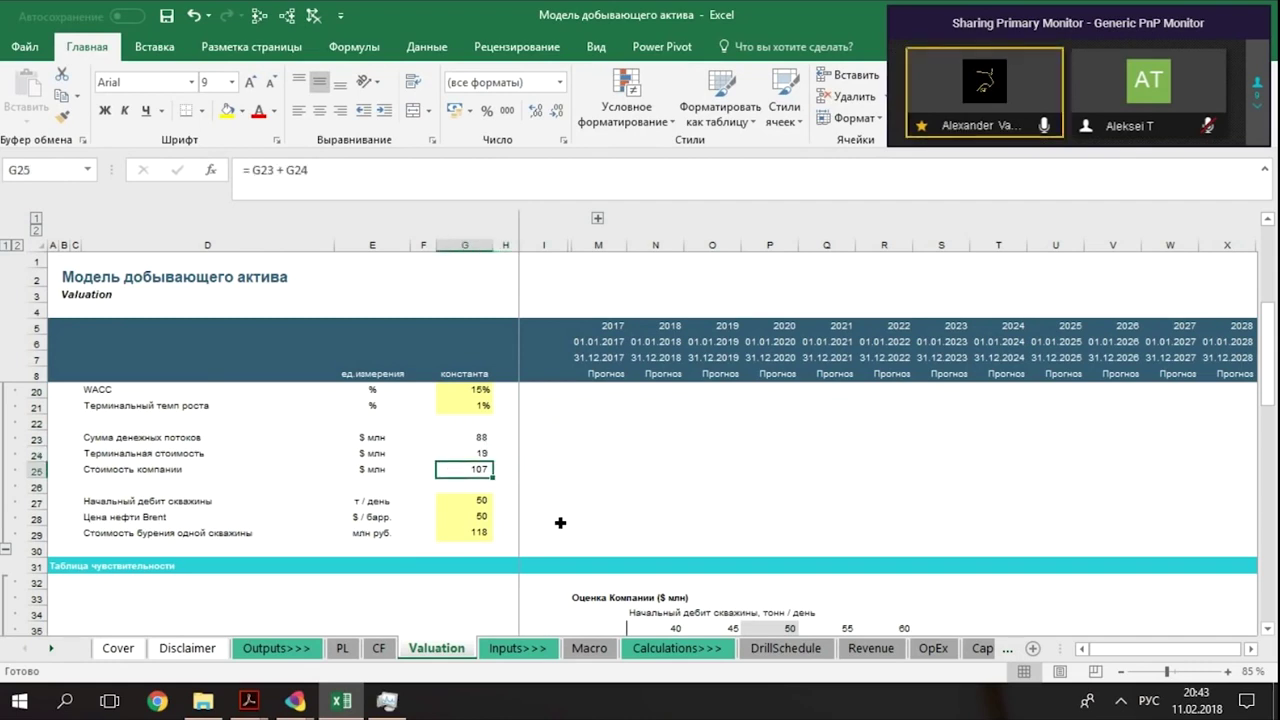
# Step: Set cost inflation in row 37 of the Macro sheet to 2% for 2017 to 2040, and check the company value on Valuation
pyautogui.click(604, 652)
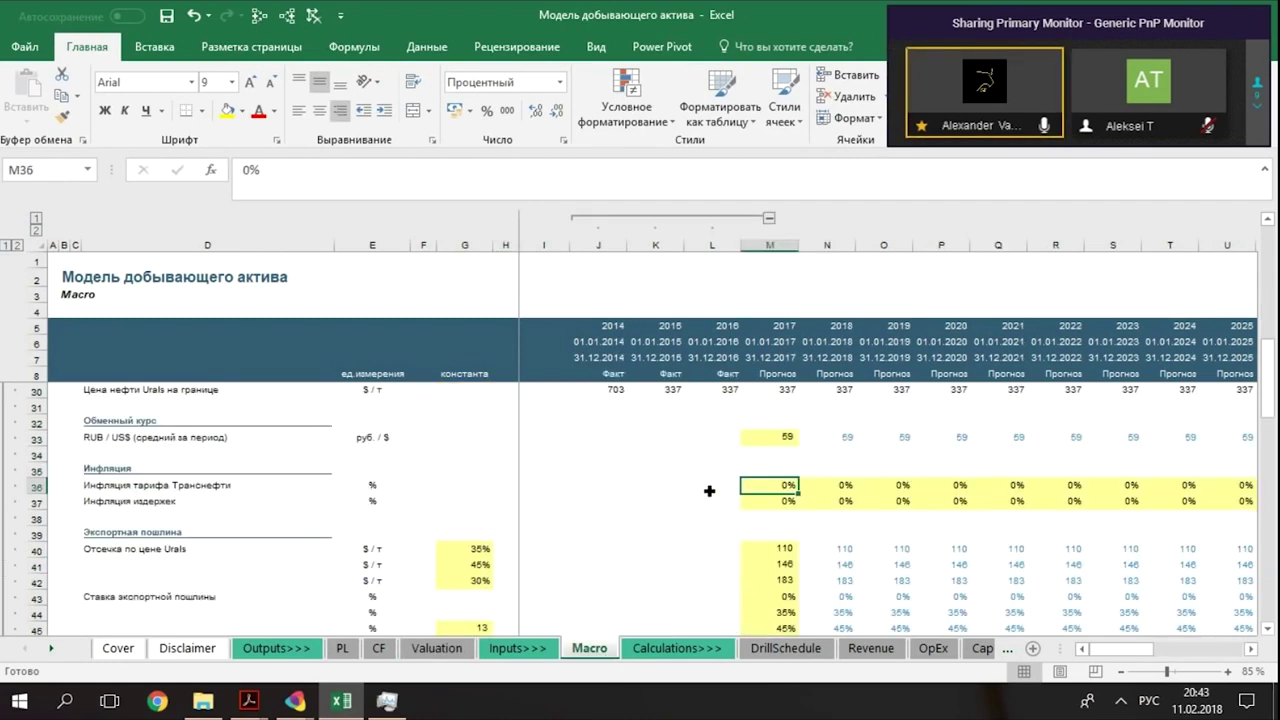
pyautogui.press('Down')
pyautogui.hotkey('ctrl', 'c')
pyautogui.hotkey('shift', 'Right')
pyautogui.hotkey('shift', 'Right')
pyautogui.hotkey('shift', 'Right')
pyautogui.hotkey('shift', 'Right')
pyautogui.hotkey('shift', 'Right')
pyautogui.hotkey('shift', 'Right')
pyautogui.hotkey('shift', 'Right')
pyautogui.hotkey('shift', 'Right')
pyautogui.hotkey('shift', 'Right')
pyautogui.hotkey('shift', 'Right')
pyautogui.hotkey('shift', 'Right')
pyautogui.hotkey('shift', 'Right')
pyautogui.hotkey('shift', 'Right')
pyautogui.hotkey('shift', 'Right')
pyautogui.hotkey('shift', 'Right')
pyautogui.hotkey('shift', 'Right')
pyautogui.hotkey('shift', 'Right')
pyautogui.hotkey('shift', 'Right')
pyautogui.hotkey('shift', 'Right')
pyautogui.hotkey('shift', 'Right')
pyautogui.hotkey('ctrl', 'v')
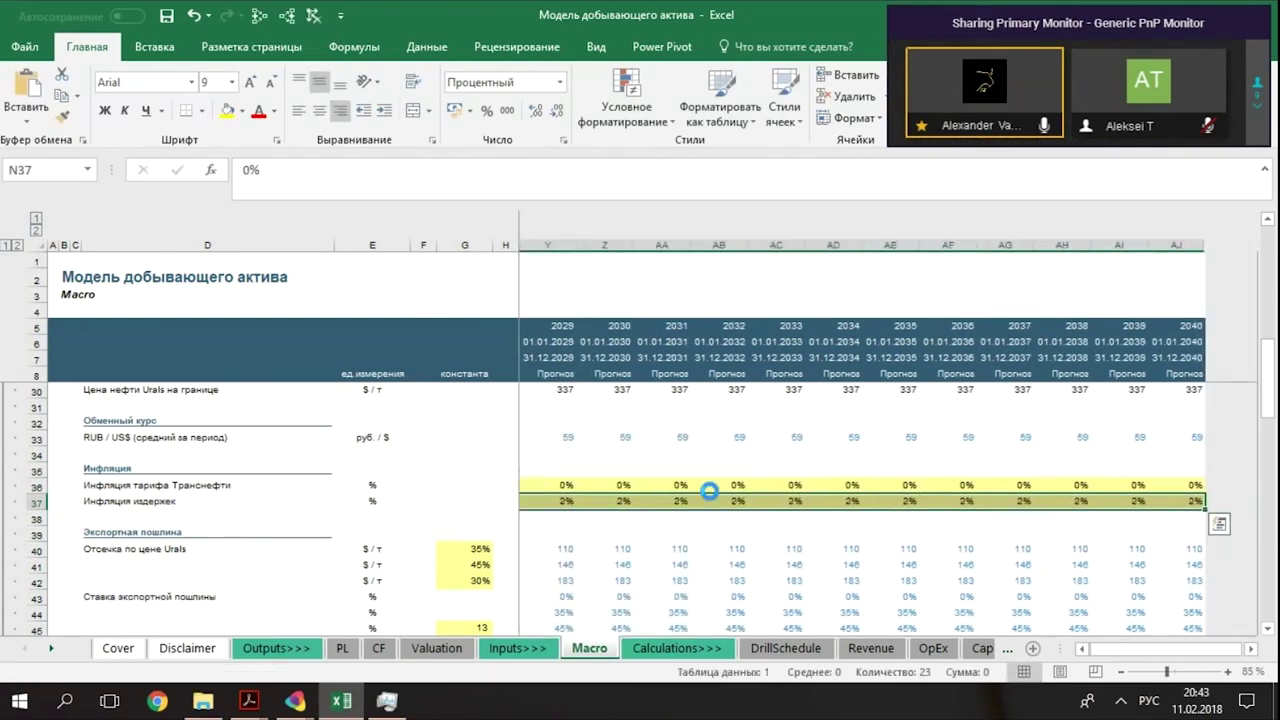
pyautogui.hotkey('ctrl', 'Left')
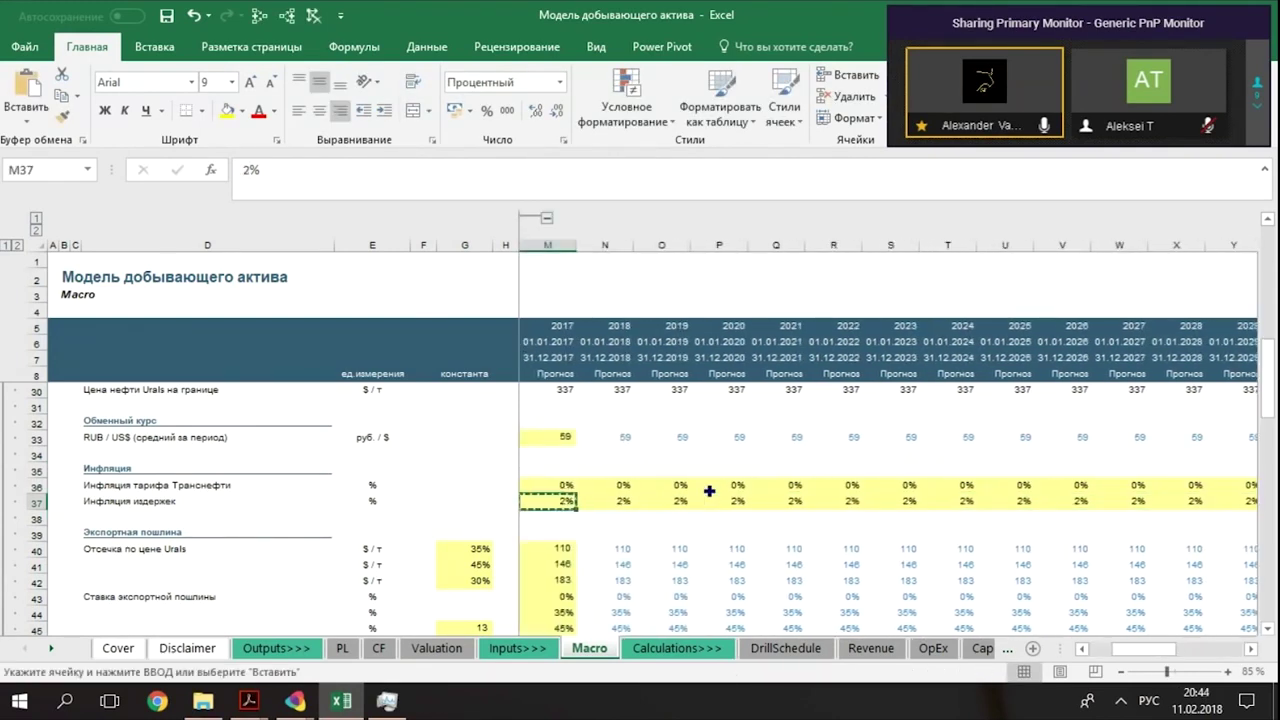
pyautogui.click(445, 655)
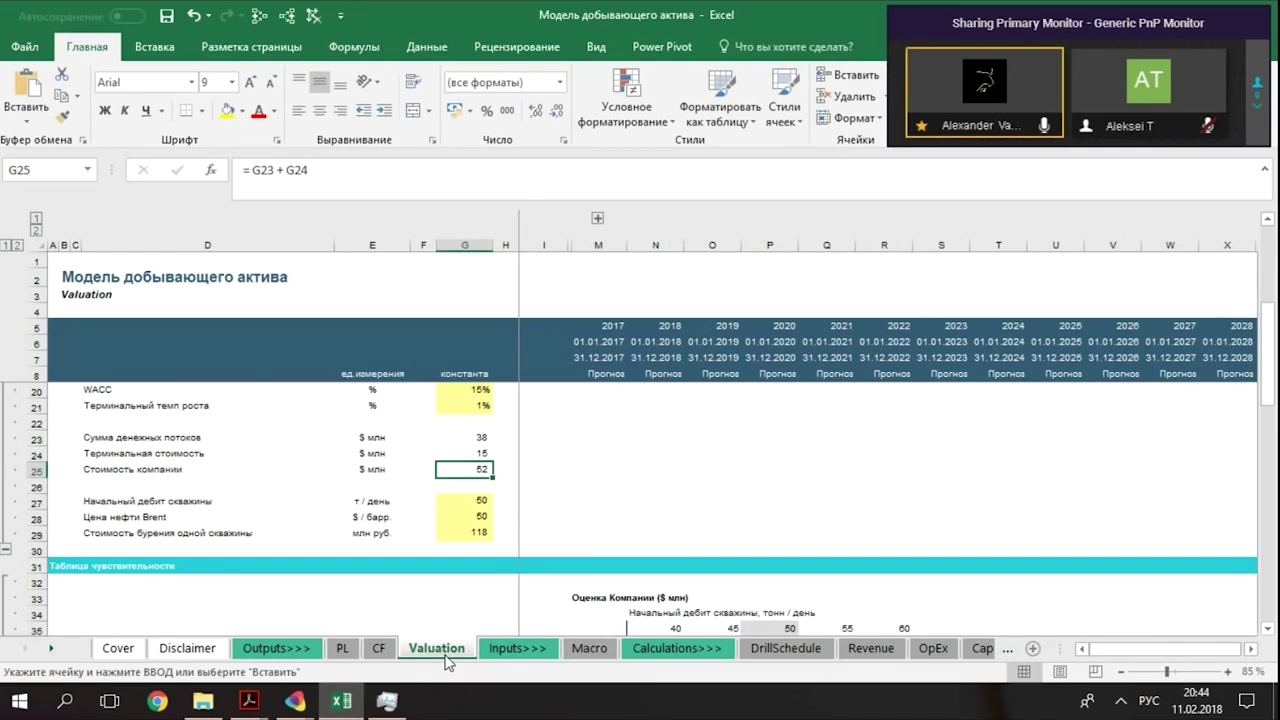
# Step: Set cost inflation in row 37 of the Macro sheet back to 0% for all forecast years by copying M36 across
pyautogui.click(584, 648)
pyautogui.press('Up')
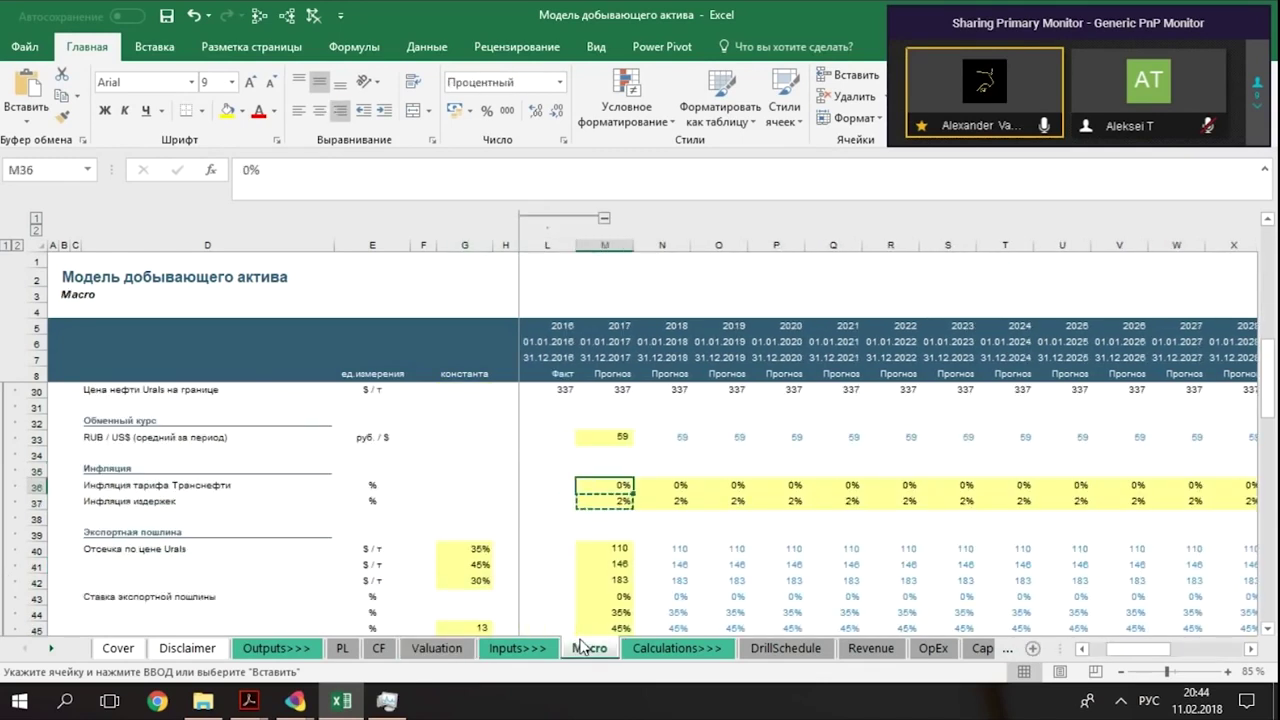
pyautogui.hotkey('ctrl', 'c')
pyautogui.press('Down')
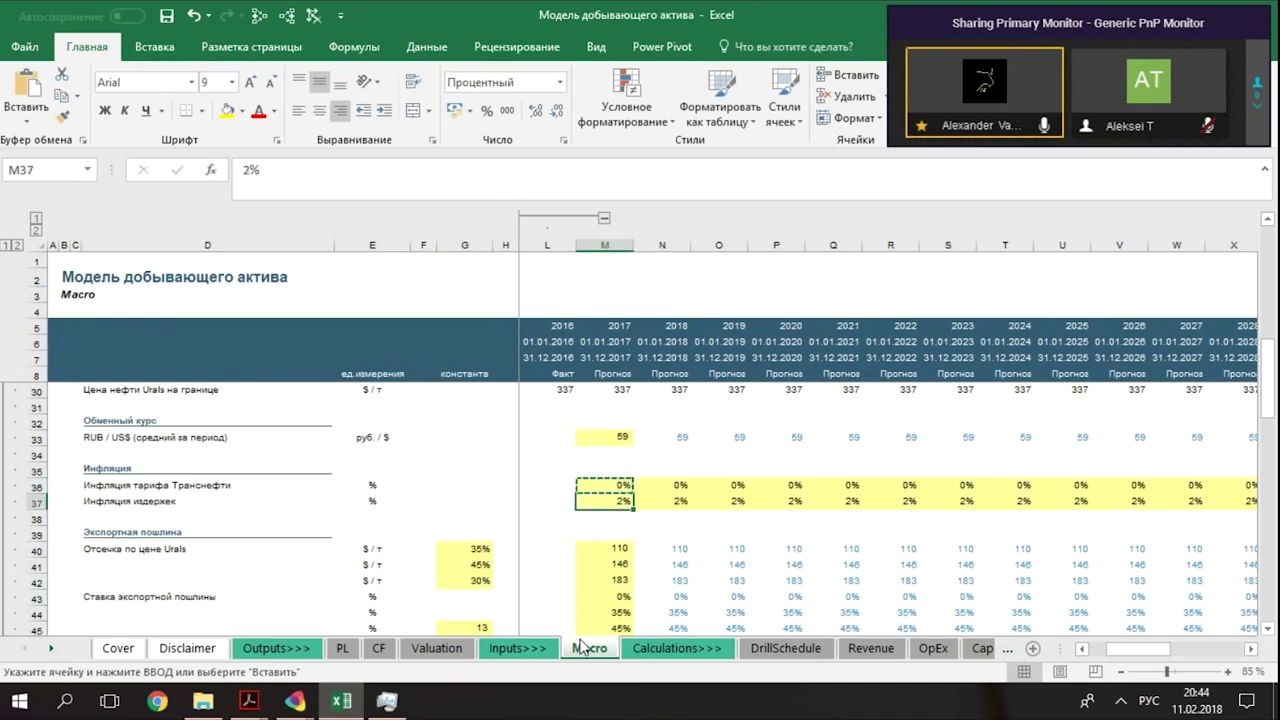
pyautogui.hotkey('ctrl', 'shift', 'Right')
pyautogui.hotkey('ctrl', 'v')
pyautogui.press('Escape')
# Step: Look down the Macro sheet and return to the export duty section starting in row 39
pyautogui.press('Left')
pyautogui.press('Left')
pyautogui.press('Left')
pyautogui.press('Left')
pyautogui.press('Left')
pyautogui.press('Left')
pyautogui.press('Left')
pyautogui.press('Left')
pyautogui.press('Left')
pyautogui.press('Down')
pyautogui.press('Down')
pyautogui.press('Down')
pyautogui.hotkey('ctrl', 'Down')
pyautogui.hotkey('ctrl', 'Down')
pyautogui.hotkey('ctrl', 'Down')
pyautogui.hotkey('ctrl', 'Down')
pyautogui.hotkey('ctrl', 'Down')
pyautogui.hotkey('ctrl', 'Up')
pyautogui.hotkey('ctrl', 'Up')
pyautogui.hotkey('ctrl', 'Up')
pyautogui.hotkey('ctrl', 'Up')
pyautogui.press('Up')
pyautogui.press('Right')
pyautogui.press('Left')
pyautogui.hotkey('alt', 'Tab')
pyautogui.hotkey('alt', 'Tab')
pyautogui.press('Right')
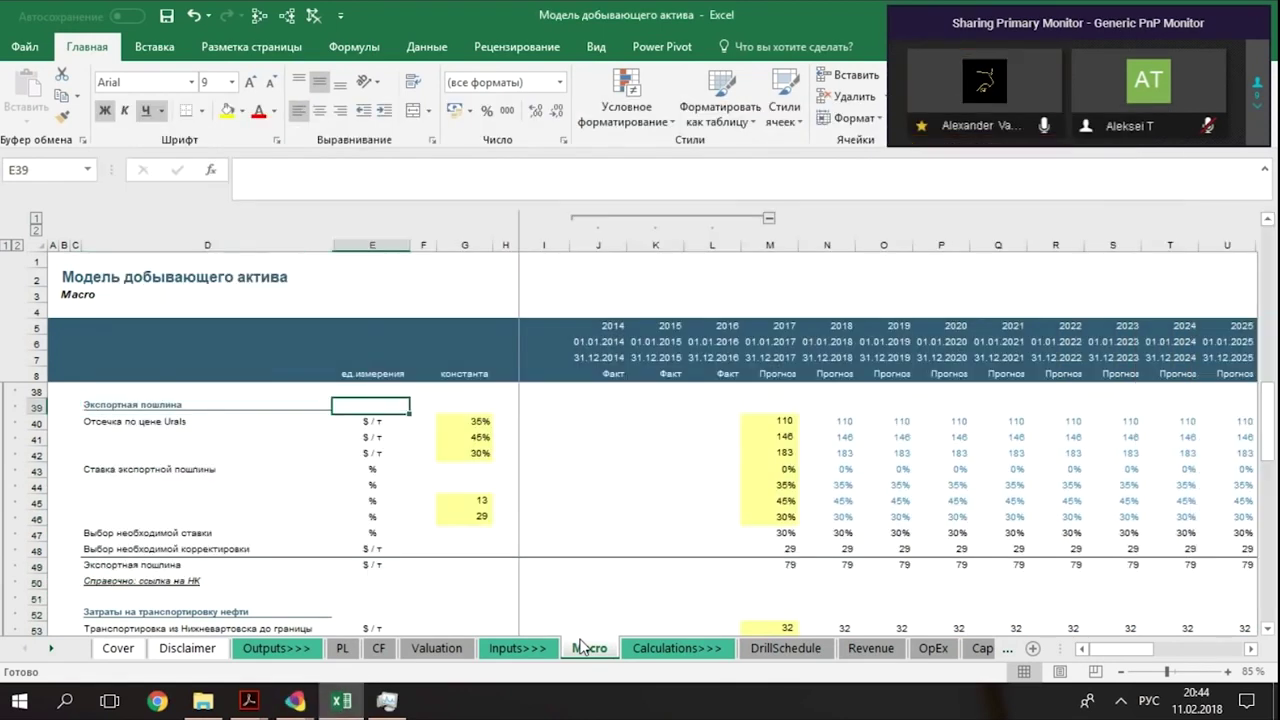
# Step: Examine the Urals price cut-offs for export duty in M40 to M42
pyautogui.press('Right')
pyautogui.press('Right')
pyautogui.press('Right')
pyautogui.press('Down')
pyautogui.press('Right')
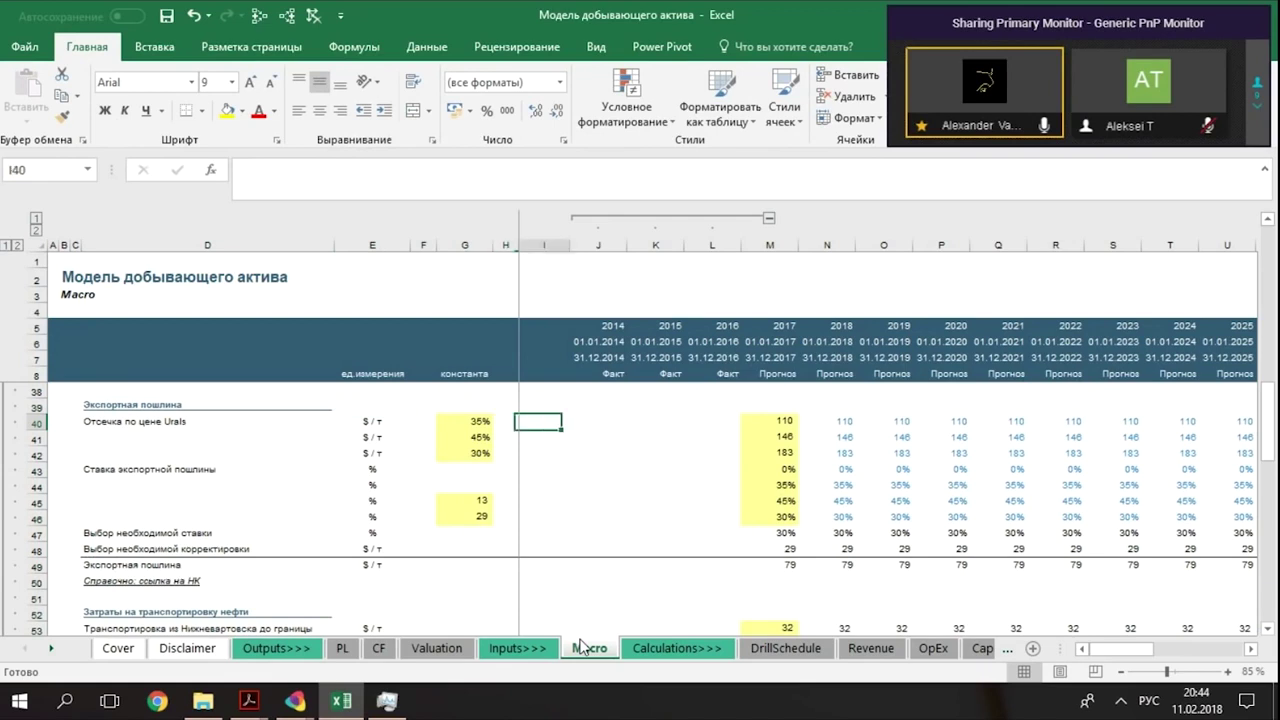
pyautogui.press('Right')
pyautogui.press('Right')
pyautogui.press('Right')
pyautogui.press('Right')
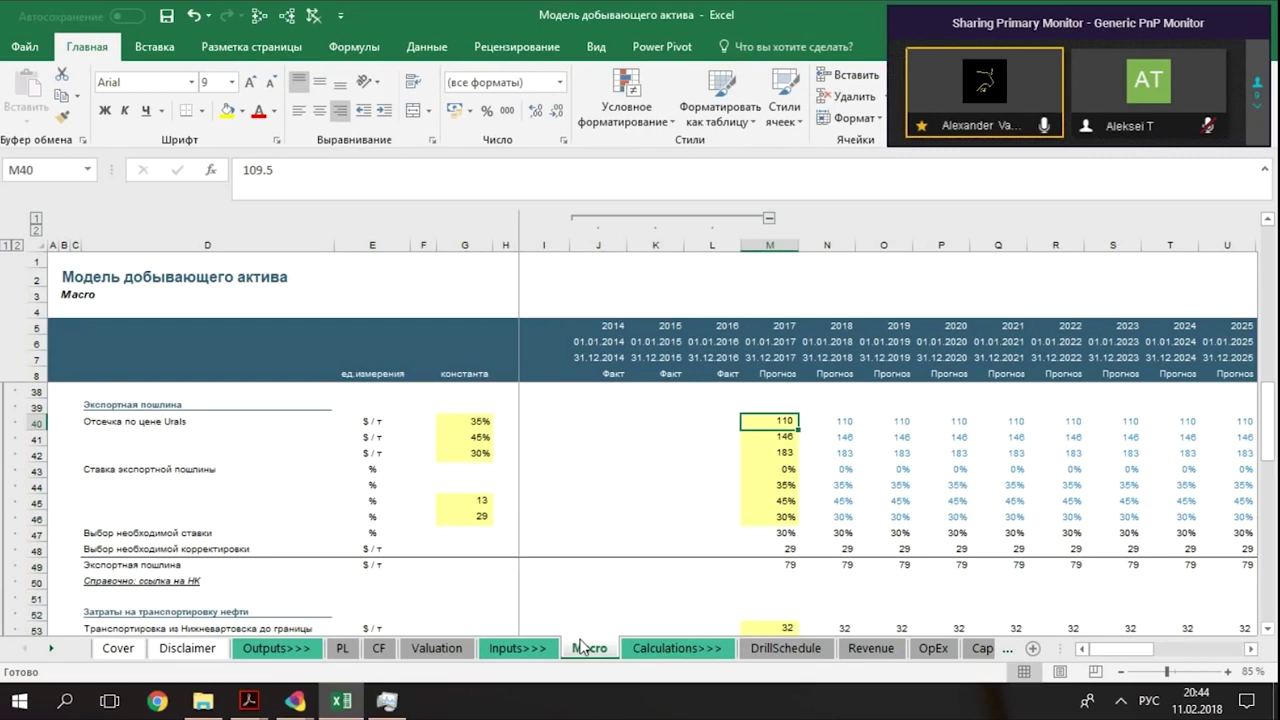
pyautogui.press('Down')
pyautogui.press('Down')
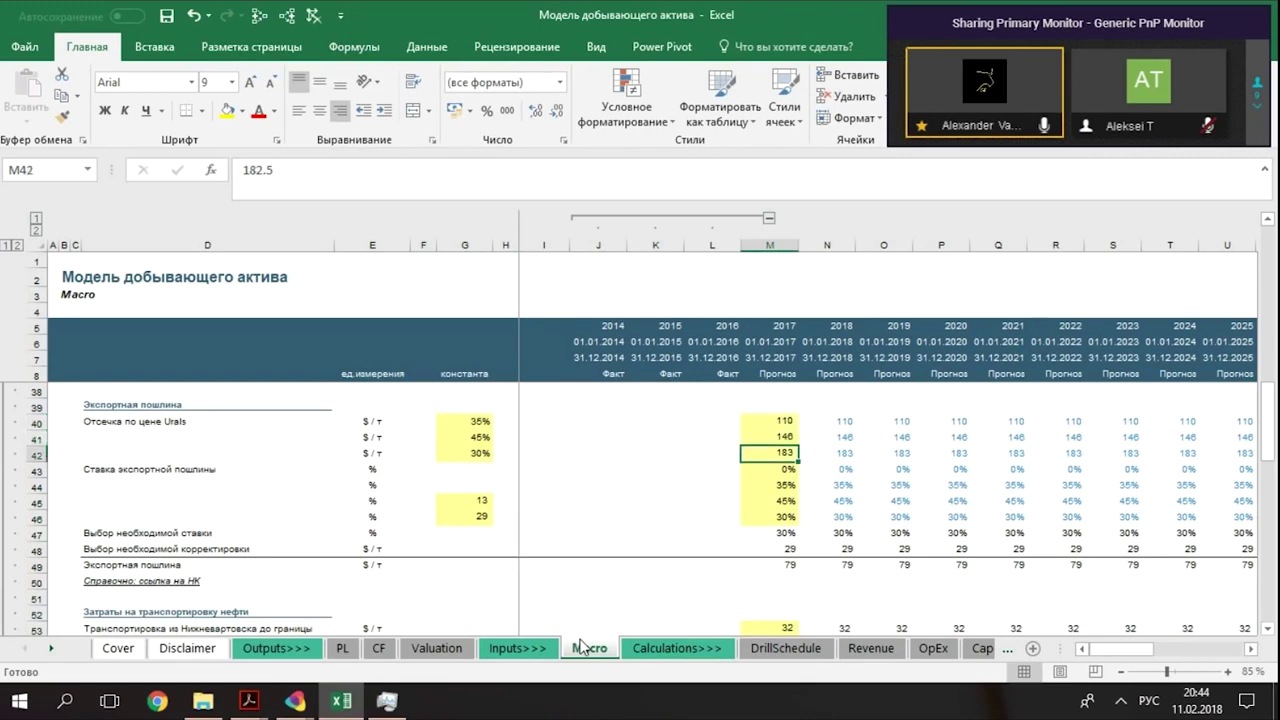
# Step: Go past the export duty rates to M47 and trace its nested IF formula backwards from the last argument
pyautogui.press('Down')
pyautogui.press('Up')
pyautogui.press('Down')
pyautogui.press('Right')
pyautogui.press('Down')
pyautogui.press('Down')
pyautogui.press('Down')
pyautogui.press('Down')
pyautogui.press('Left')
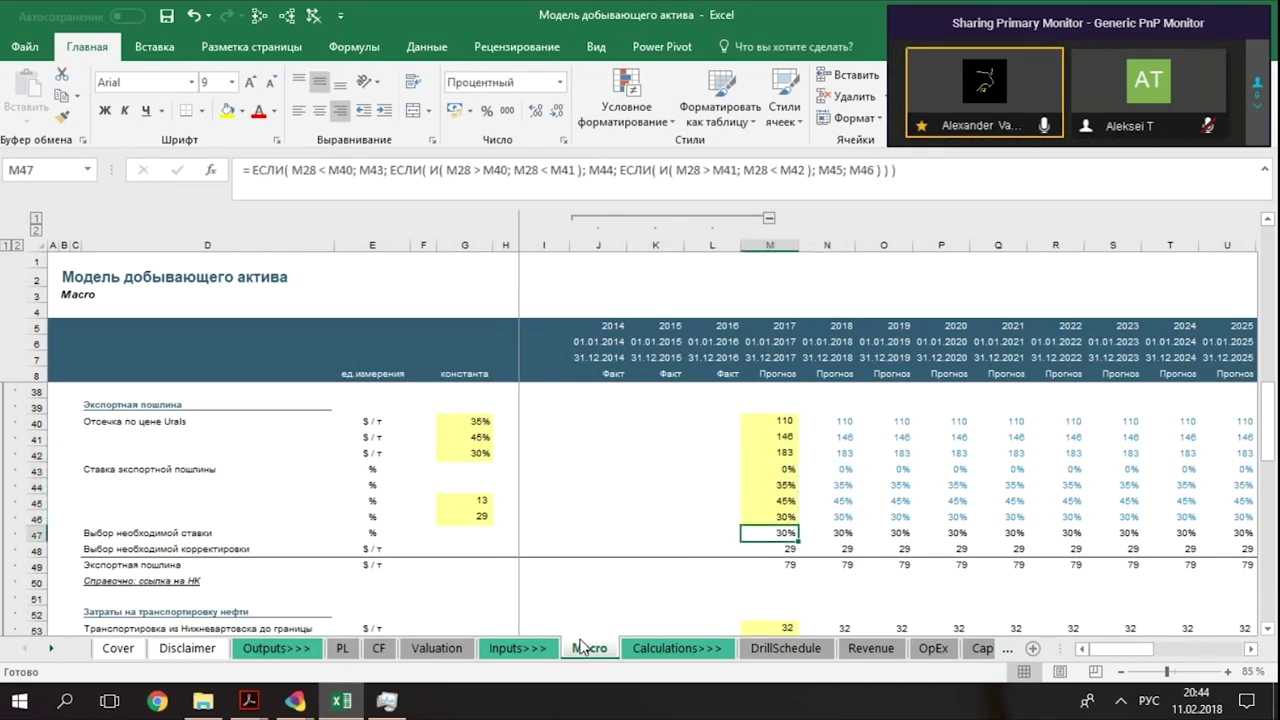
pyautogui.press('F2')
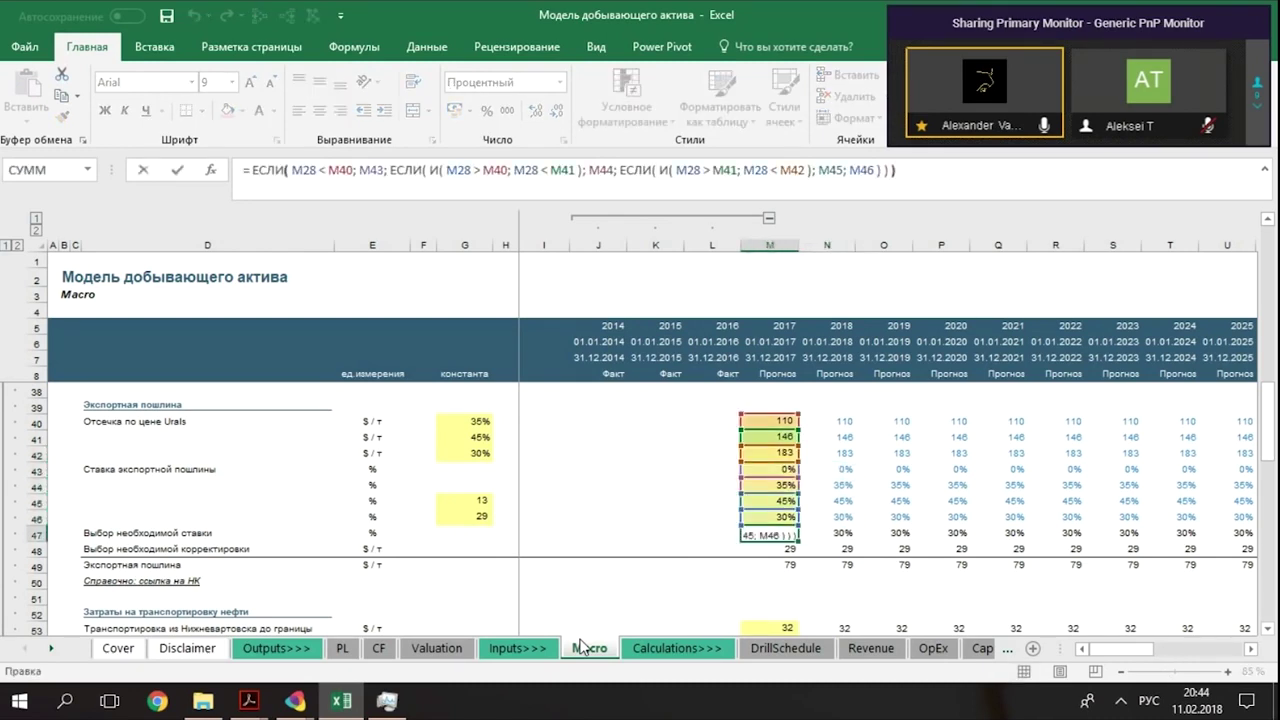
pyautogui.press('Left')
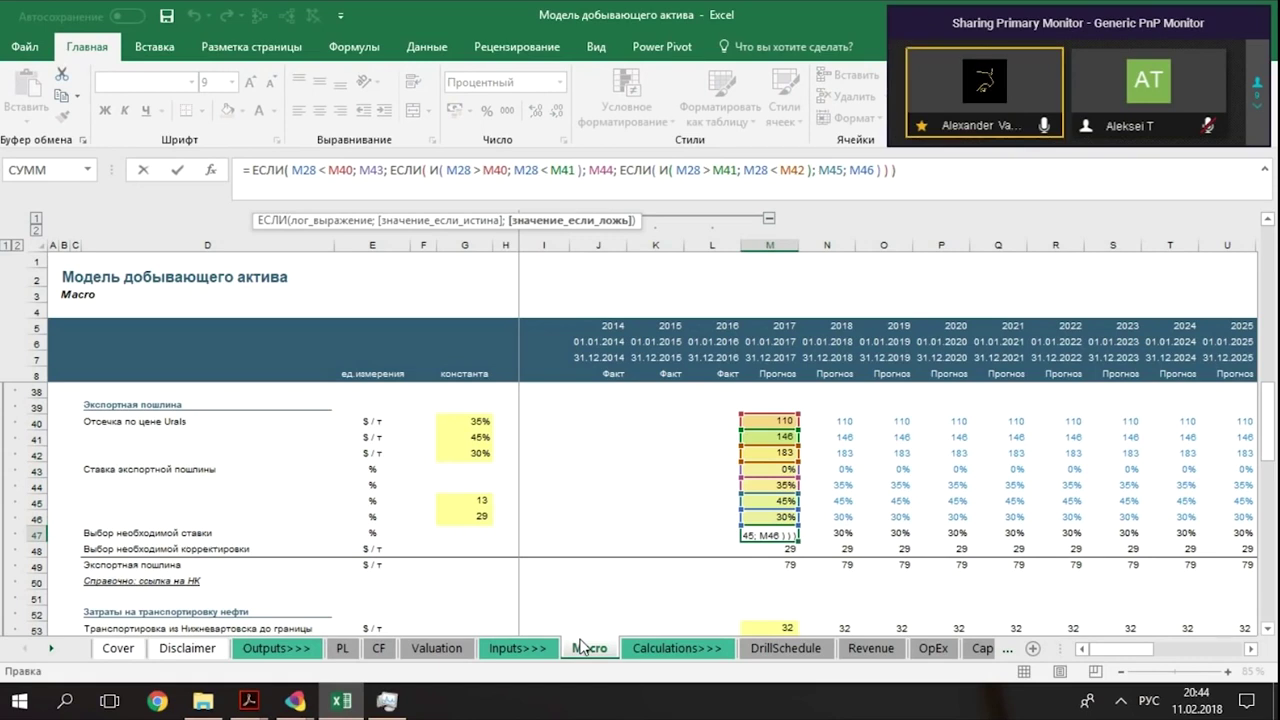
pyautogui.press('Left')
pyautogui.press('Left')
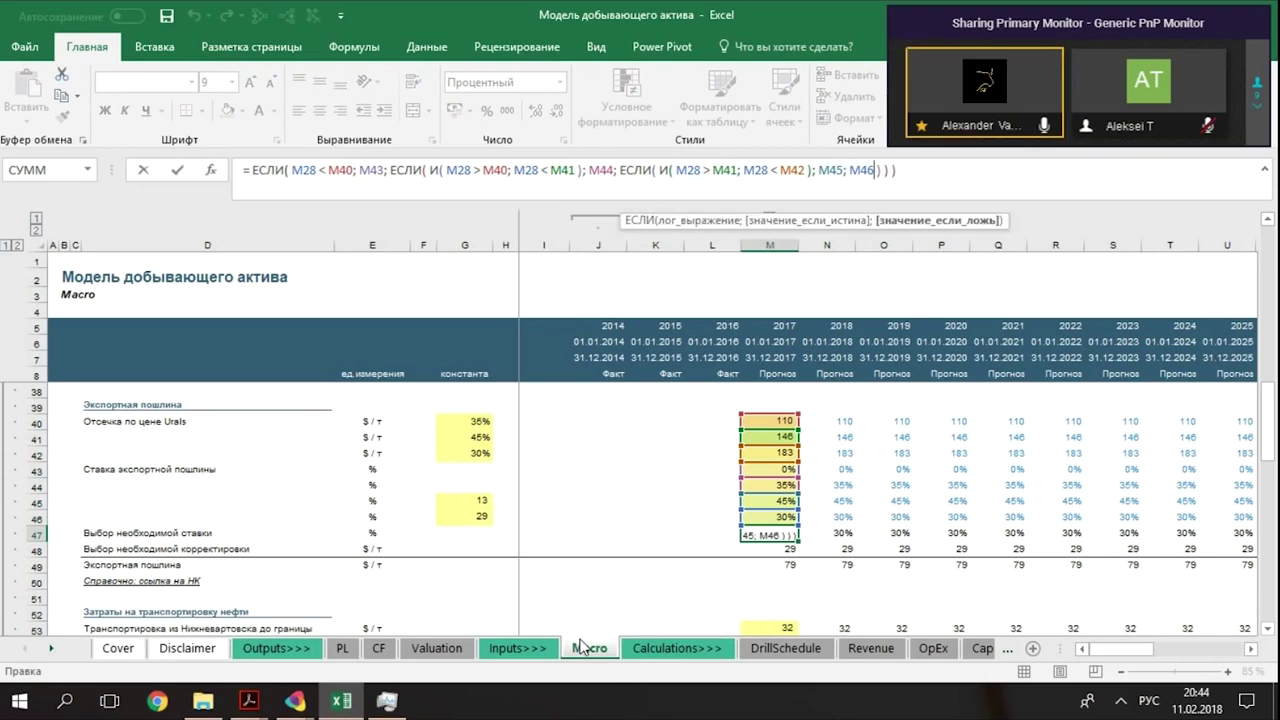
pyautogui.press('Left')
pyautogui.press('Left')
pyautogui.press('Left')
pyautogui.press('Left')
pyautogui.press('Left')
pyautogui.press('Left')
pyautogui.press('Left')
pyautogui.press('Left')
pyautogui.press('Left')
pyautogui.press('Left')
pyautogui.press('Left')
pyautogui.press('Left')
pyautogui.press('Left')
pyautogui.press('Left')
pyautogui.press('Left')
pyautogui.press('Left')
pyautogui.press('Left')
pyautogui.press('Left')
pyautogui.press('Left')
pyautogui.press('Left')
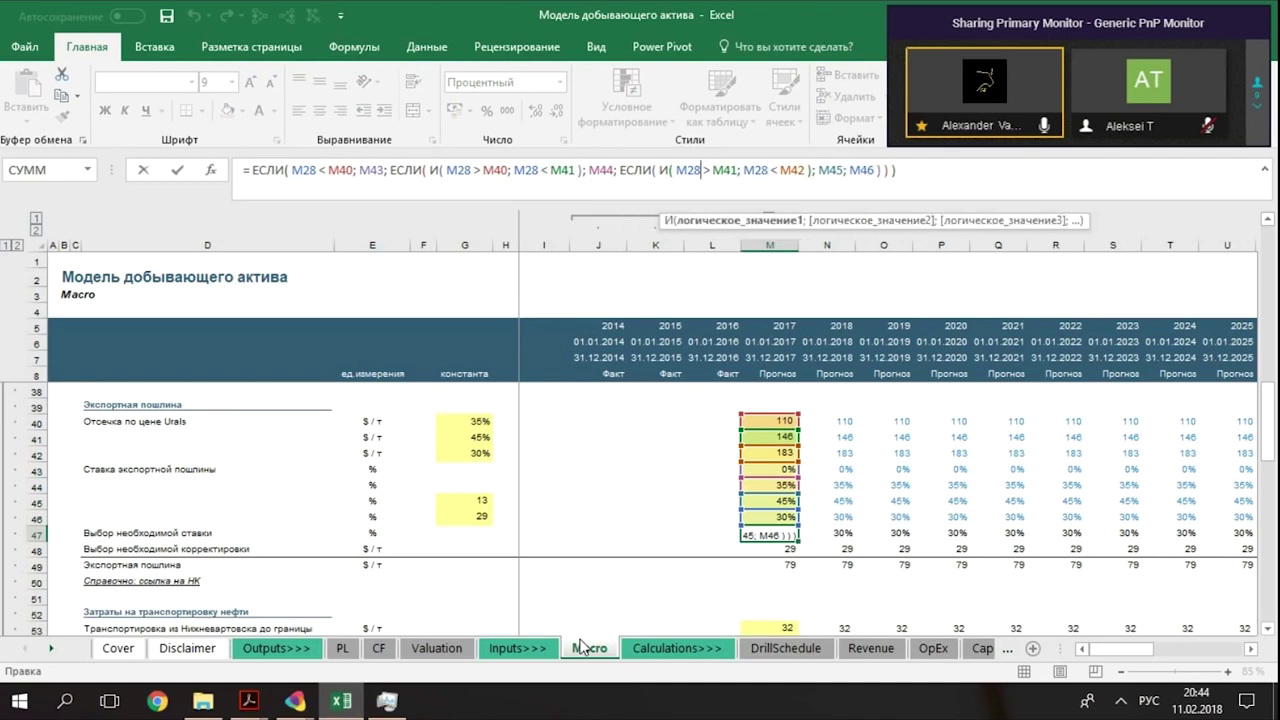
pyautogui.press('Left')
pyautogui.press('Left')
pyautogui.press('Left')
pyautogui.press('Left')
pyautogui.press('Left')
pyautogui.press('Left')
pyautogui.press('Left')
pyautogui.press('Left')
pyautogui.press('Left')
pyautogui.press('Left')
pyautogui.press('Left')
pyautogui.press('Left')
pyautogui.press('Left')
pyautogui.press('Left')
pyautogui.press('Left')
pyautogui.press('Left')
pyautogui.press('Left')
pyautogui.press('Left')
pyautogui.press('Left')
pyautogui.press('Left')
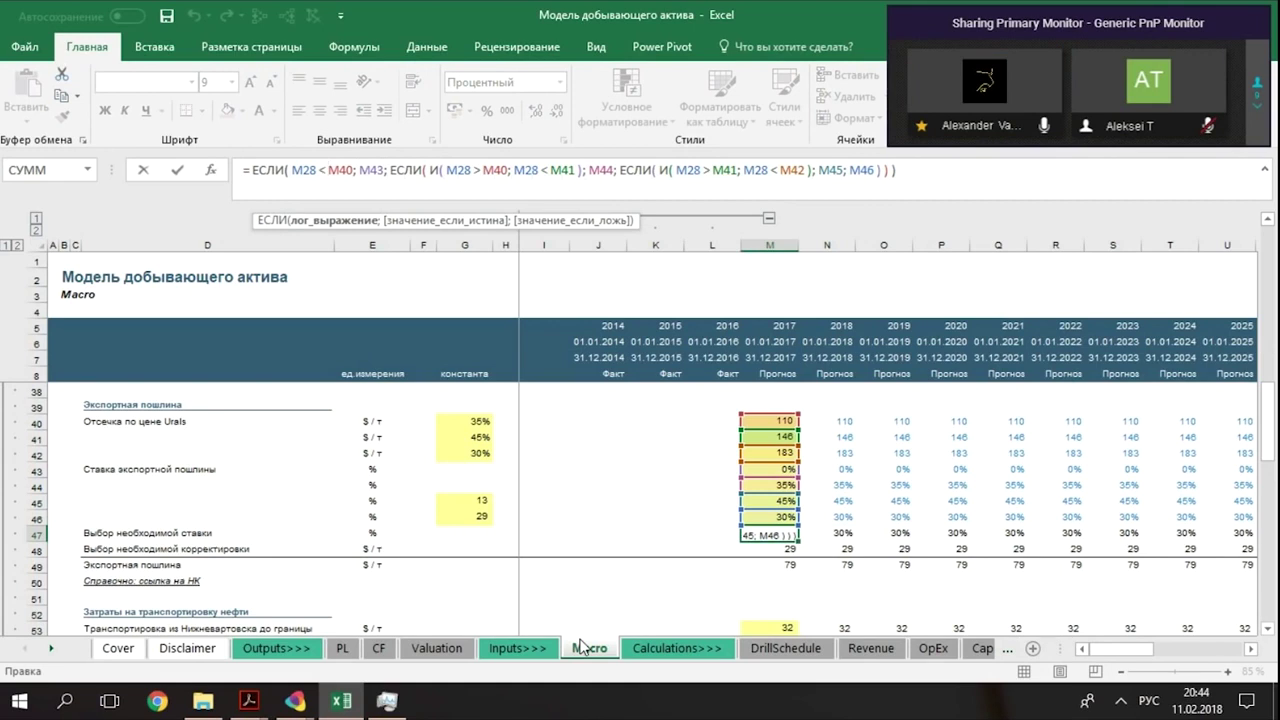
# Step: Leave the M47 formula unchanged and check the neighbouring duty rate and correction cells in column M
pyautogui.press('Escape')
pyautogui.press('Up')
pyautogui.press('Up')
pyautogui.press('Right')
pyautogui.press('Left')
pyautogui.press('Down')
pyautogui.press('Down')
pyautogui.press('F2')
pyautogui.press('Escape')
pyautogui.press('Down')
pyautogui.press('F2')
pyautogui.press('Escape')
pyautogui.press('Up')
# Step: Reopen the nested IF formula in M47 and examine its price conditions and the results M43, M44 and M46
pyautogui.press('F2')
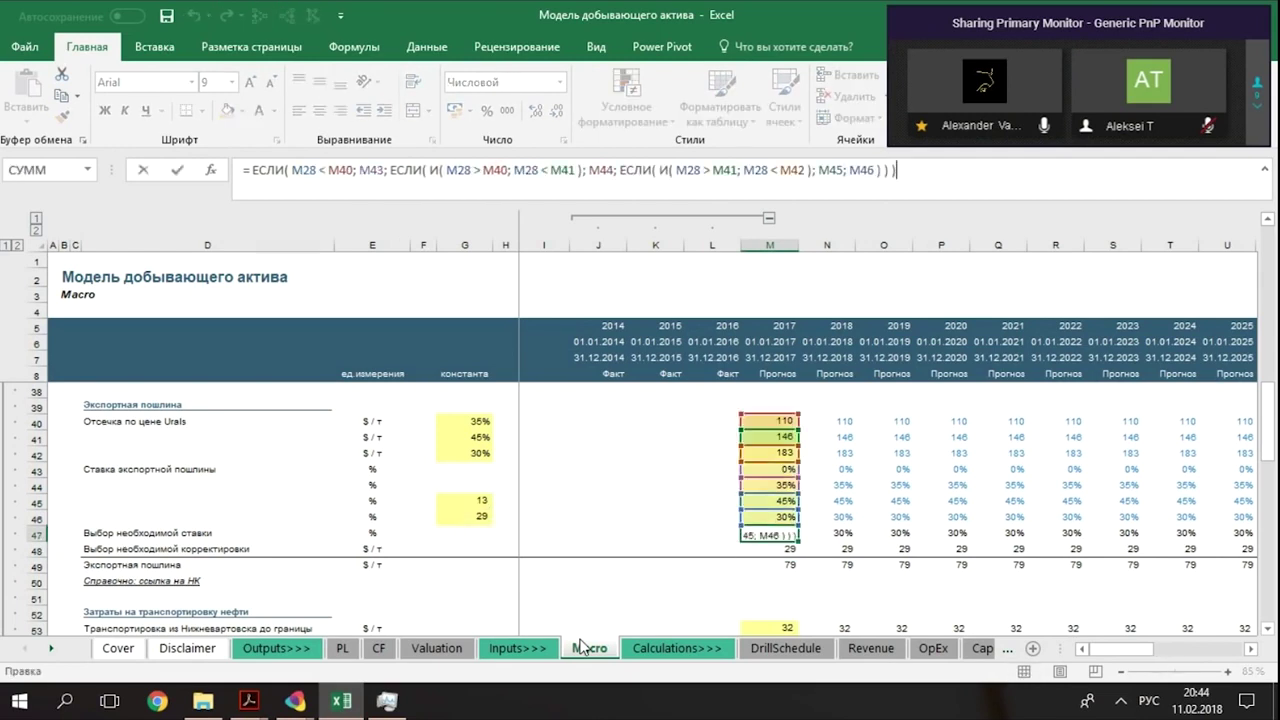
pyautogui.press('Left')
pyautogui.press('Left')
pyautogui.press('Left')
pyautogui.press('Left')
pyautogui.press('Left')
pyautogui.press('Left')
pyautogui.press('Left')
pyautogui.press('Left')
pyautogui.press('Left')
pyautogui.press('Left')
pyautogui.press('Left')
pyautogui.press('Left')
pyautogui.press('Left')
pyautogui.press('Left')
pyautogui.press('Left')
pyautogui.press('Left')
pyautogui.press('Left')
pyautogui.press('Left')
pyautogui.press('Left')
pyautogui.press('Left')
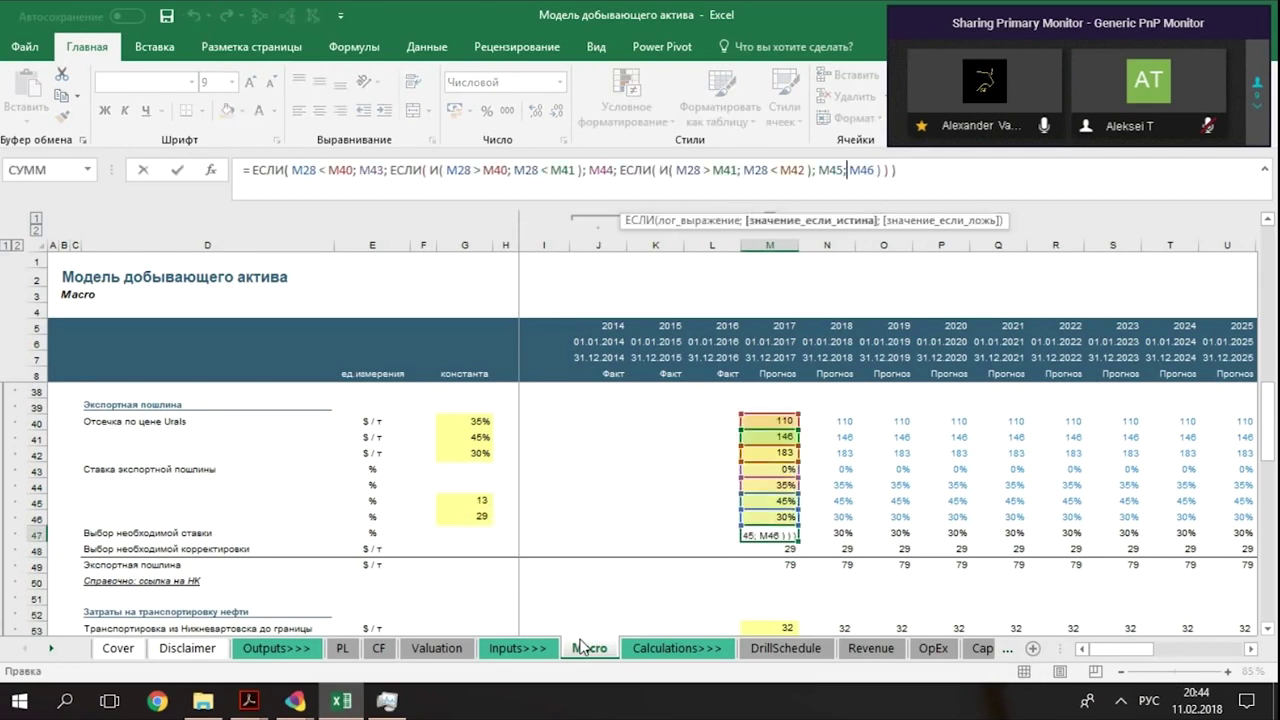
pyautogui.scroll(1, 575, 354)
pyautogui.click(369, 182)
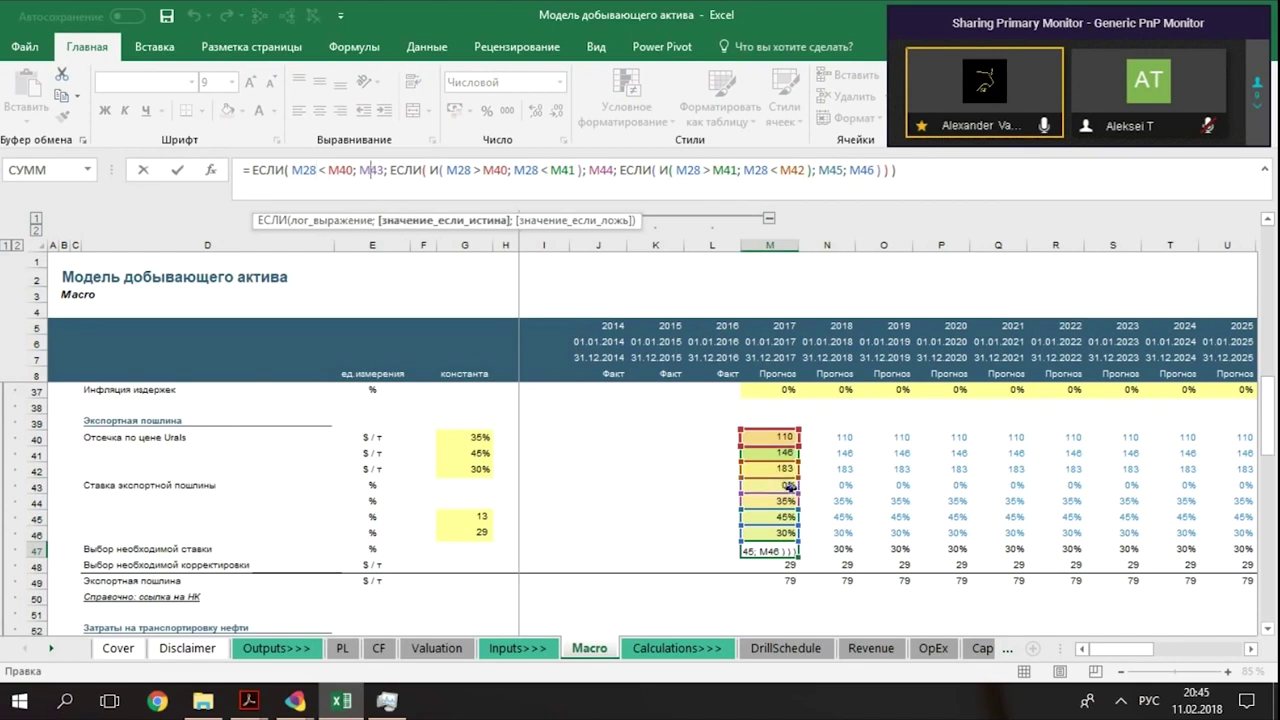
pyautogui.click(463, 171)
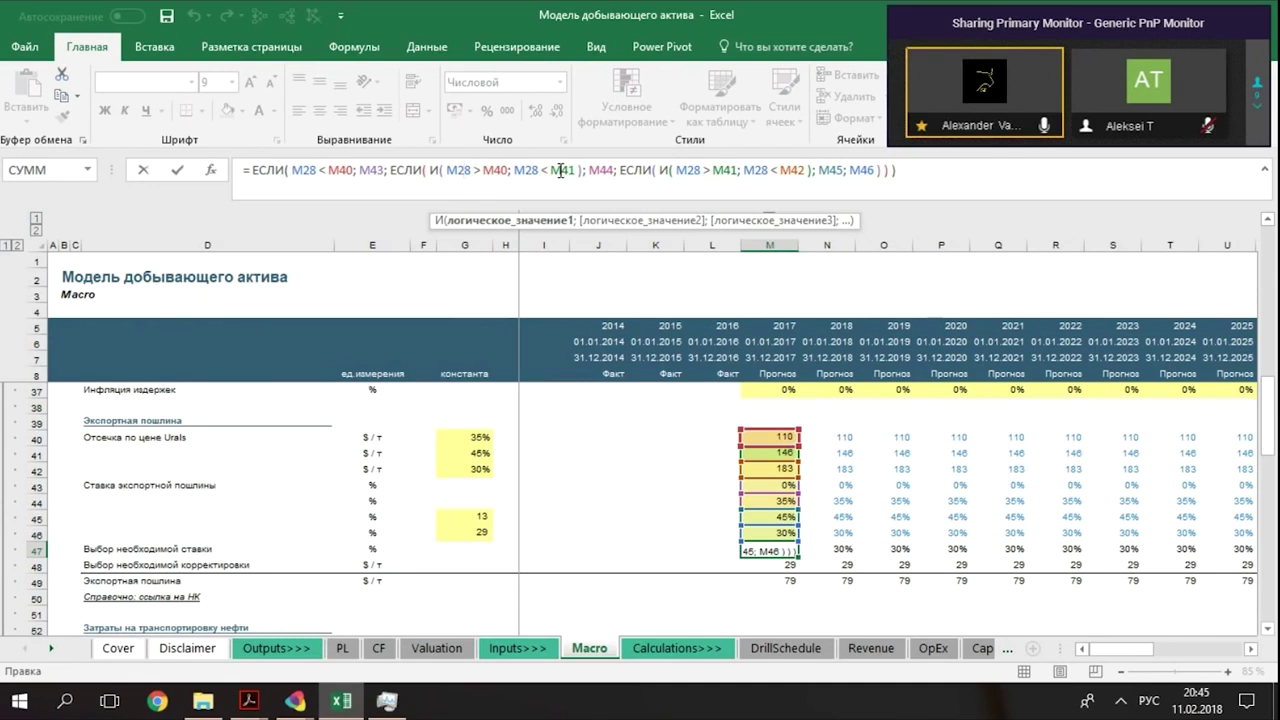
pyautogui.click(603, 166)
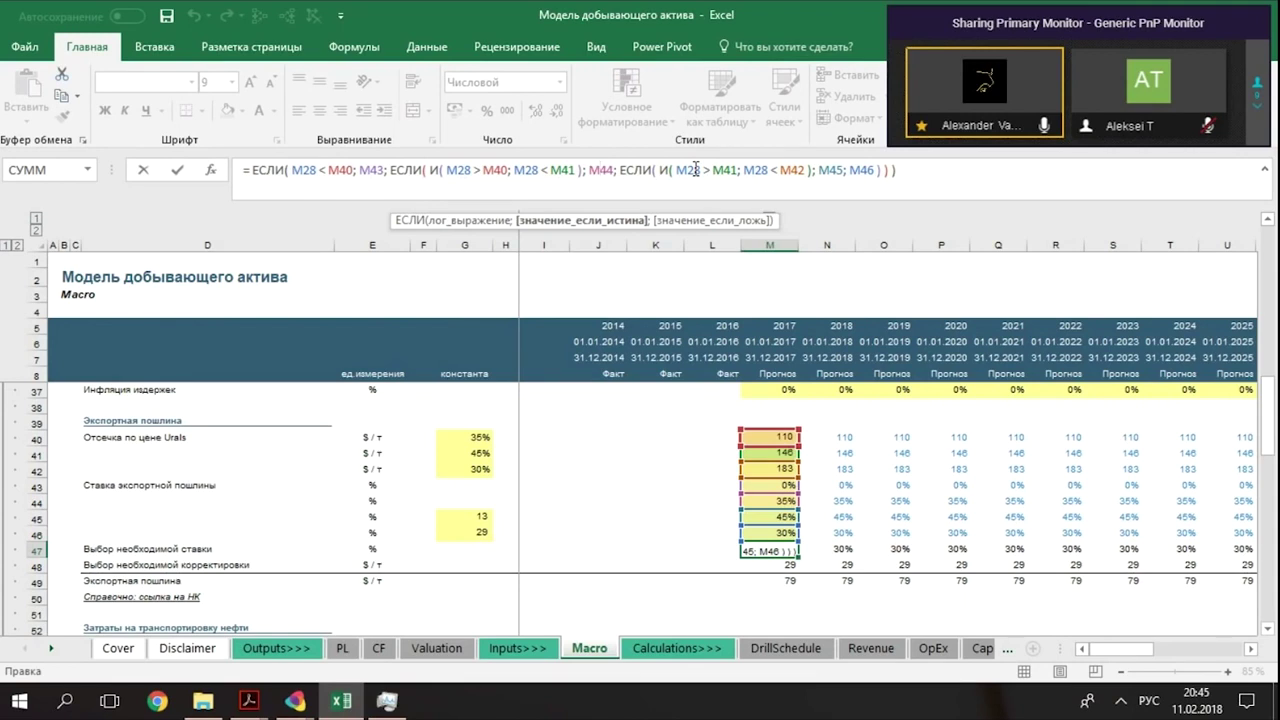
pyautogui.hotkey('alt', 'Tab')
pyautogui.hotkey('alt', 'Tab')
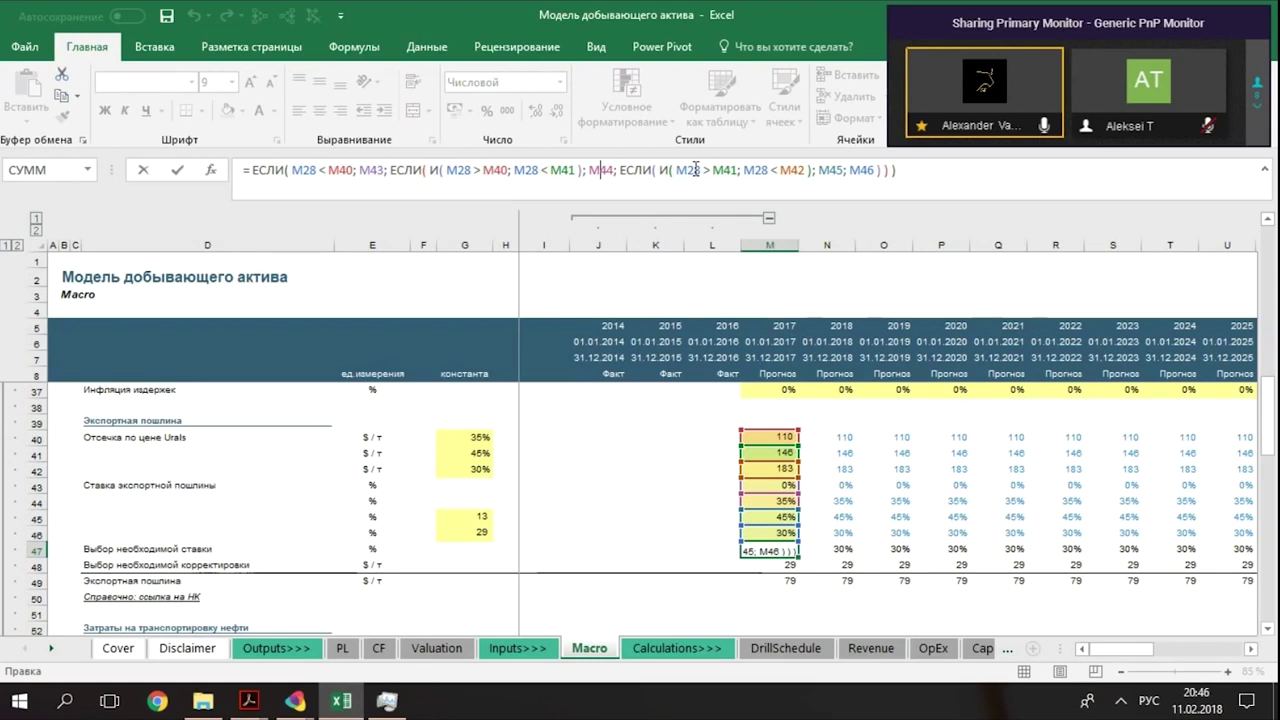
pyautogui.click(867, 170)
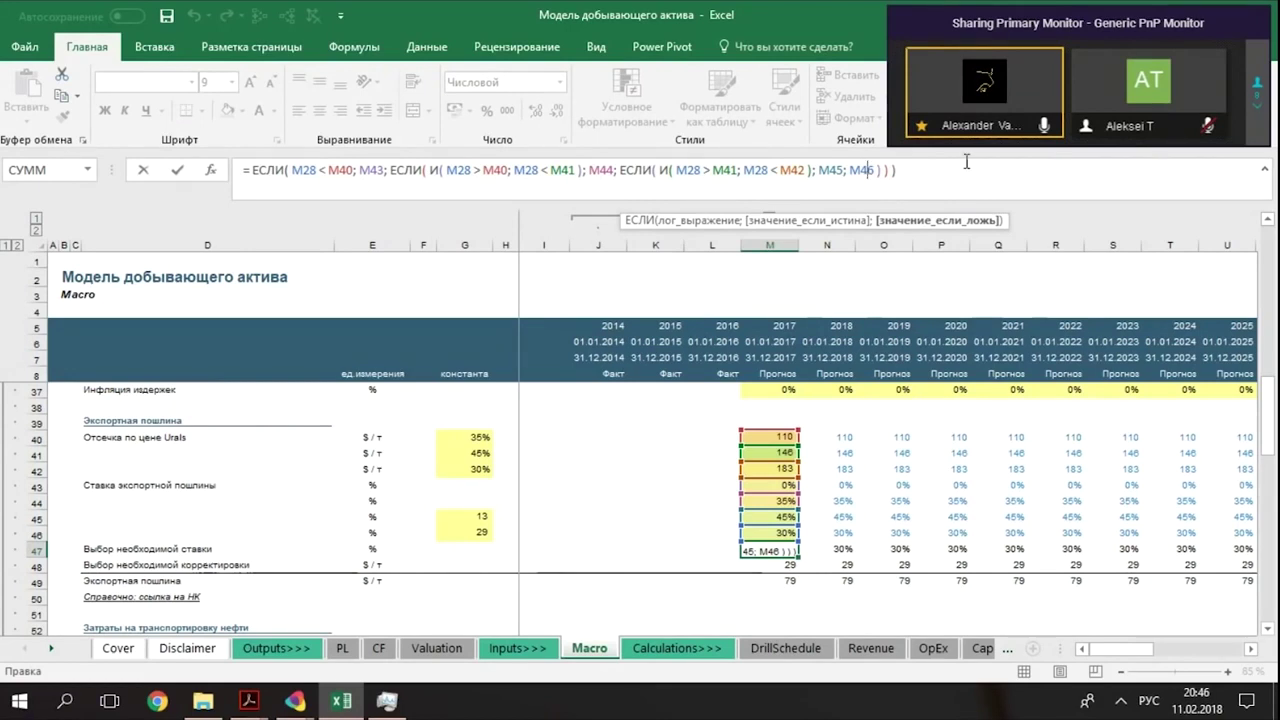
pyautogui.press('Escape')
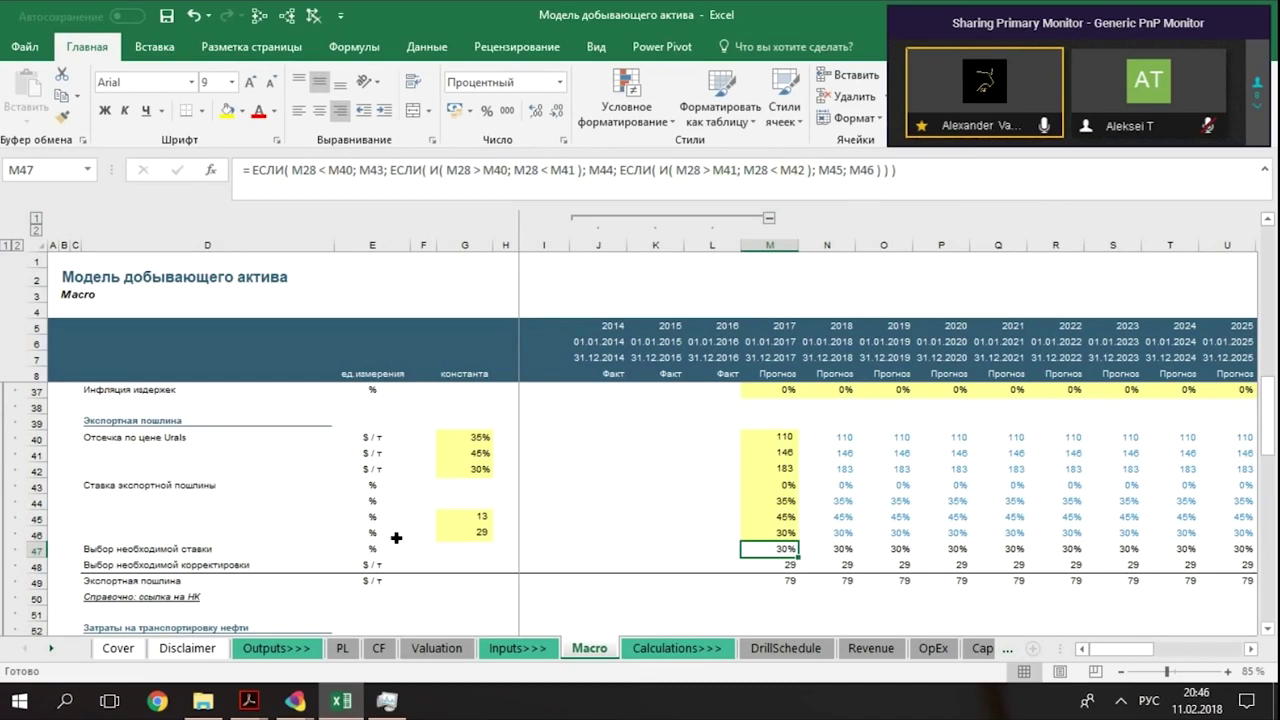
# Step: Examine the required rate selection in row 47 from its label to M47, and the duty rate in M45
pyautogui.click(165, 549)
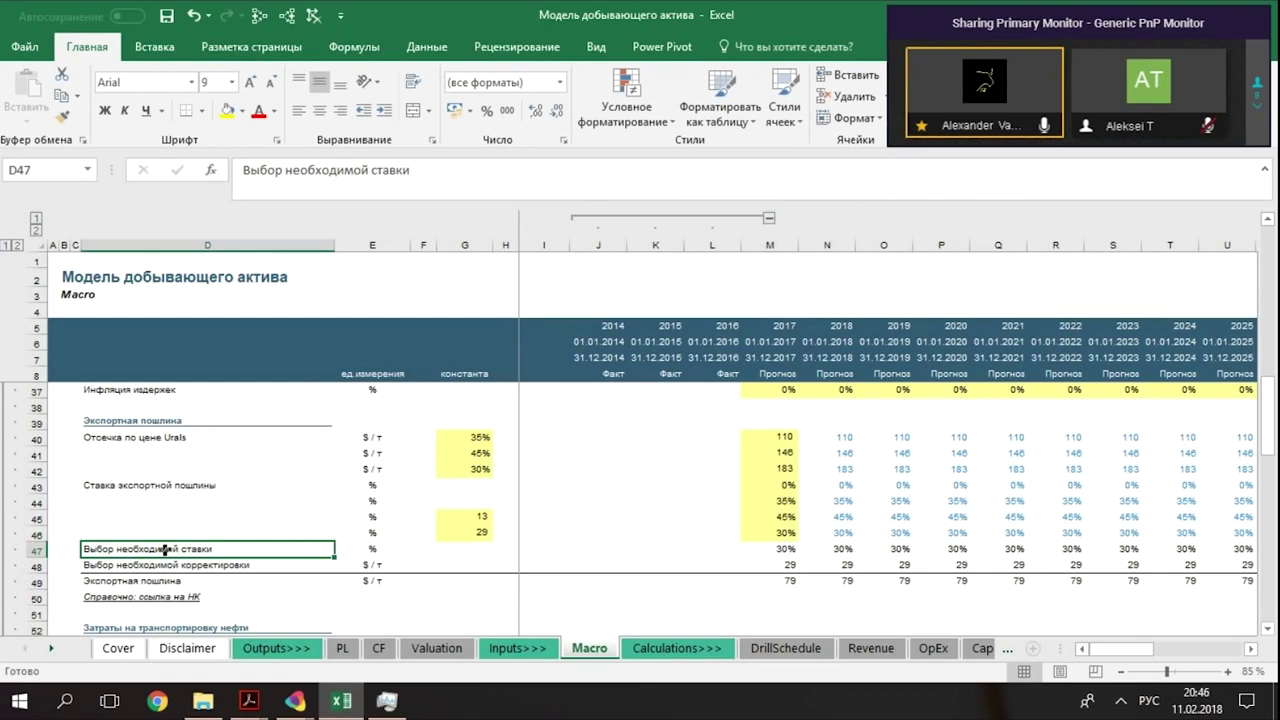
pyautogui.press('Right')
pyautogui.press('Right')
pyautogui.press('Right')
pyautogui.press('Right')
pyautogui.press('Right')
pyautogui.press('Right')
pyautogui.press('Right')
pyautogui.press('Right')
pyautogui.press('Right')
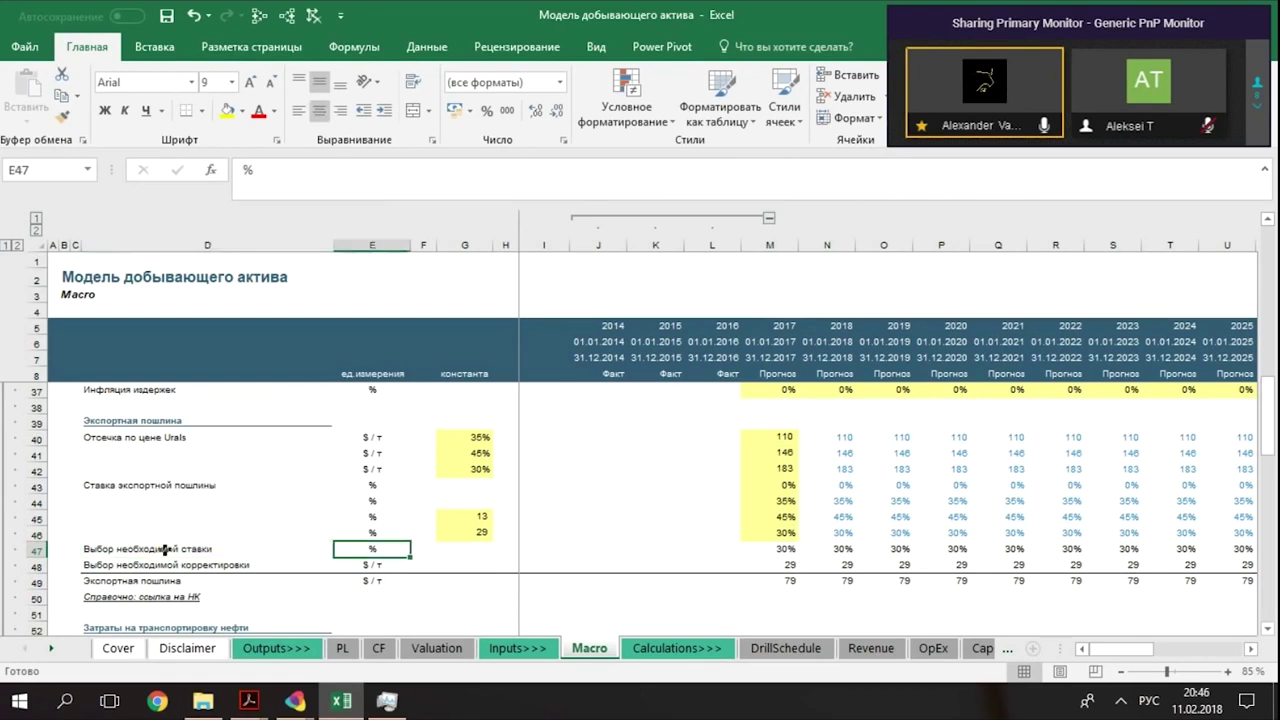
pyautogui.press('Right')
pyautogui.press('Right')
pyautogui.press('Right')
pyautogui.press('Left')
pyautogui.press('Left')
pyautogui.press('Left')
pyautogui.press('Left')
pyautogui.press('Right')
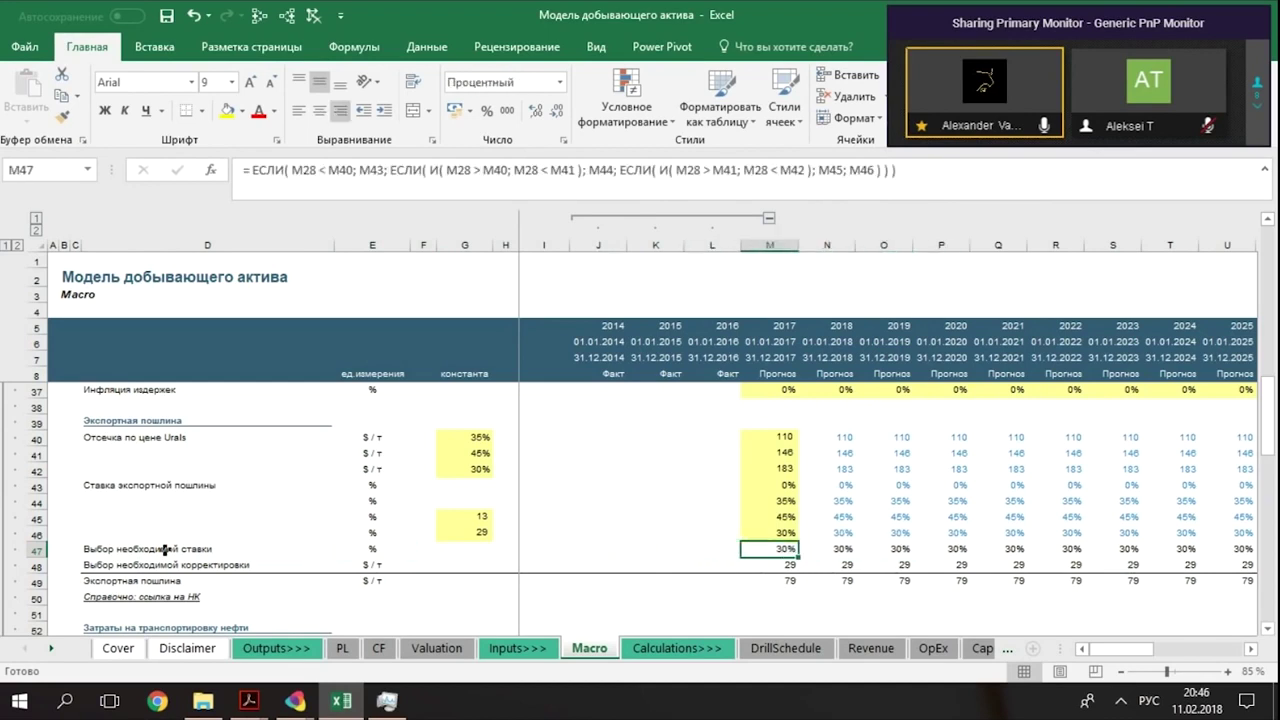
pyautogui.press('Up')
pyautogui.press('Up')
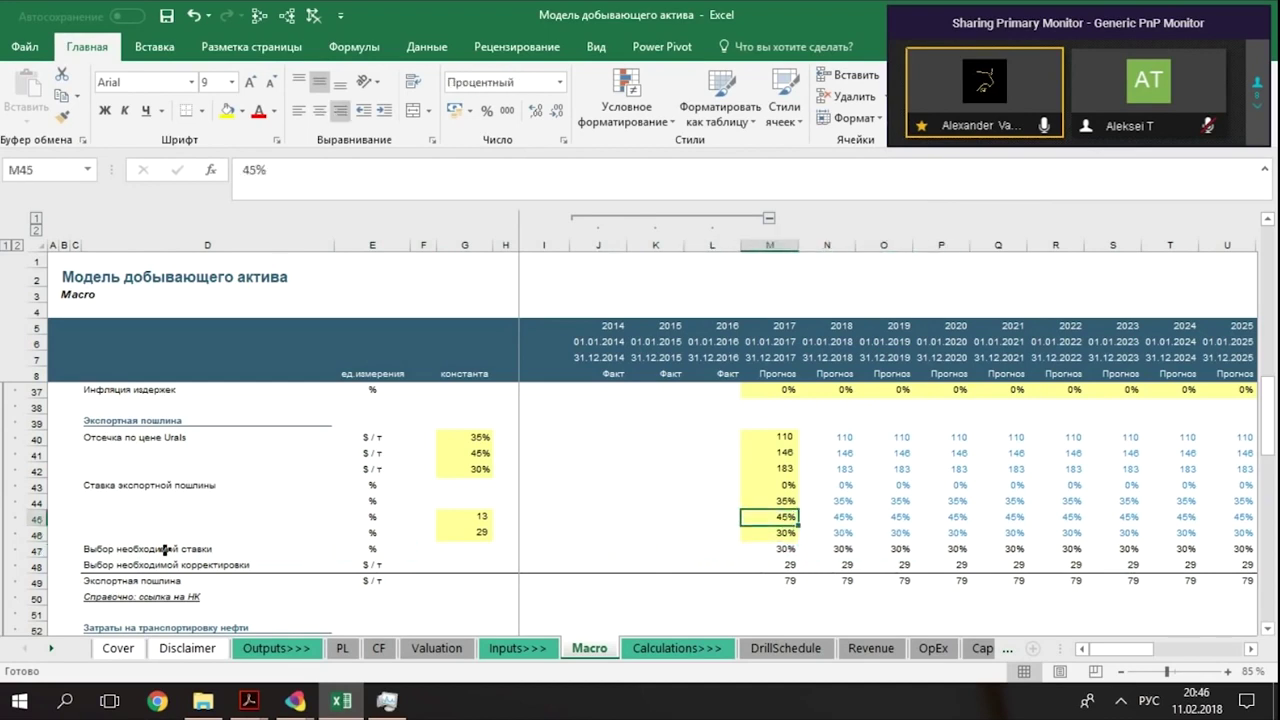
# Step: Compare the export duty rates in M44, M45 and M46
pyautogui.press('Up')
pyautogui.press('Down')
pyautogui.press('Down')
pyautogui.press('Down')
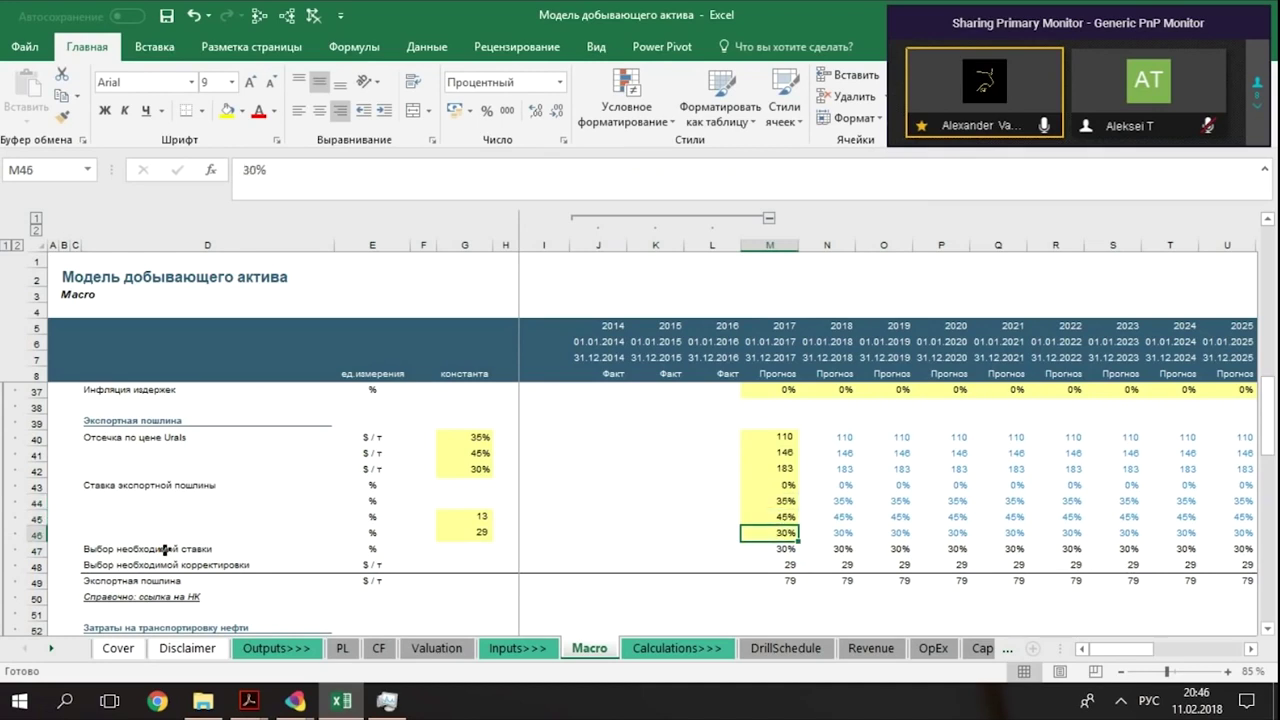
# Step: Go back from the duty rates to the macroeconomic assumptions and examine the Urals oil prices for 2017 in column M
pyautogui.press('Up')
pyautogui.press('Up')
pyautogui.press('Up')
pyautogui.press('Up')
pyautogui.press('Up')
pyautogui.press('Up')
pyautogui.press('Up')
pyautogui.press('Up')
pyautogui.press('Up')
pyautogui.press('Up')
pyautogui.press('Up')
pyautogui.press('Up')
pyautogui.press('Up')
pyautogui.press('Up')
pyautogui.press('Up')
pyautogui.press('Up')
pyautogui.press('Up')
pyautogui.press('Up')
pyautogui.press('Up')
pyautogui.press('Up')
pyautogui.press('Up')
pyautogui.press('Up')
pyautogui.press('Up')
pyautogui.press('Up')
pyautogui.press('Up')
pyautogui.press('Up')
pyautogui.press('Down')
pyautogui.press('Down')
pyautogui.press('Down')
pyautogui.press('Down')
pyautogui.press('Down')
pyautogui.press('Down')
pyautogui.press('Down')
pyautogui.press('Down')
pyautogui.press('Down')
pyautogui.press('Down')
pyautogui.press('Down')
pyautogui.press('Down')
pyautogui.press('Down')
pyautogui.press('Down')
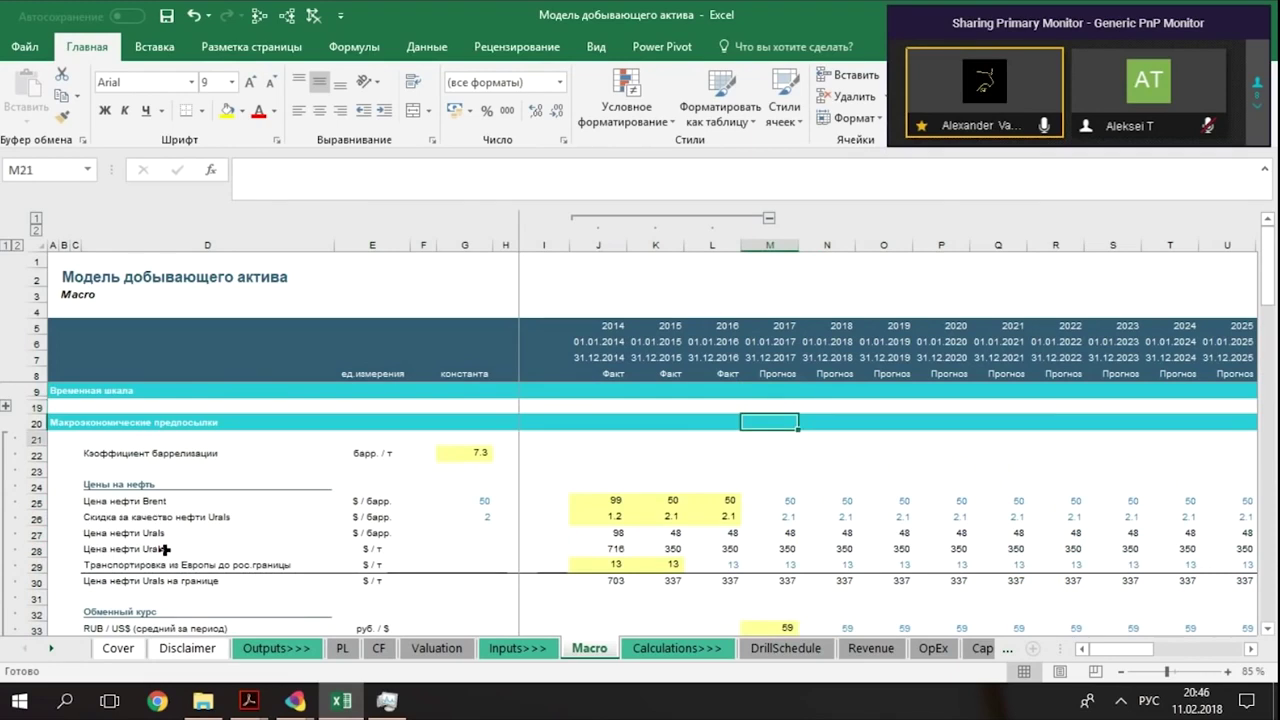
# Step: Go through column M past the export duty block to the transport cost in M53, and return to the rate selection formula in M47
pyautogui.press('Down')
pyautogui.press('Down')
pyautogui.press('Down')
pyautogui.press('Down')
pyautogui.press('Down')
pyautogui.press('Down')
pyautogui.press('Down')
pyautogui.press('Down')
pyautogui.press('Down')
pyautogui.press('Down')
pyautogui.press('Down')
pyautogui.press('Down')
pyautogui.press('Down')
pyautogui.press('Down')
pyautogui.press('Down')
pyautogui.press('Down')
pyautogui.press('Down')
pyautogui.press('Down')
pyautogui.press('Up')
pyautogui.press('Up')
pyautogui.press('Up')
pyautogui.press('Up')
pyautogui.press('Up')
pyautogui.press('Up')
pyautogui.press('Up')
pyautogui.press('Up')
pyautogui.press('Up')
pyautogui.press('Up')
pyautogui.press('Up')
pyautogui.press('Up')
pyautogui.press('Up')
pyautogui.press('Up')
pyautogui.press('Up')
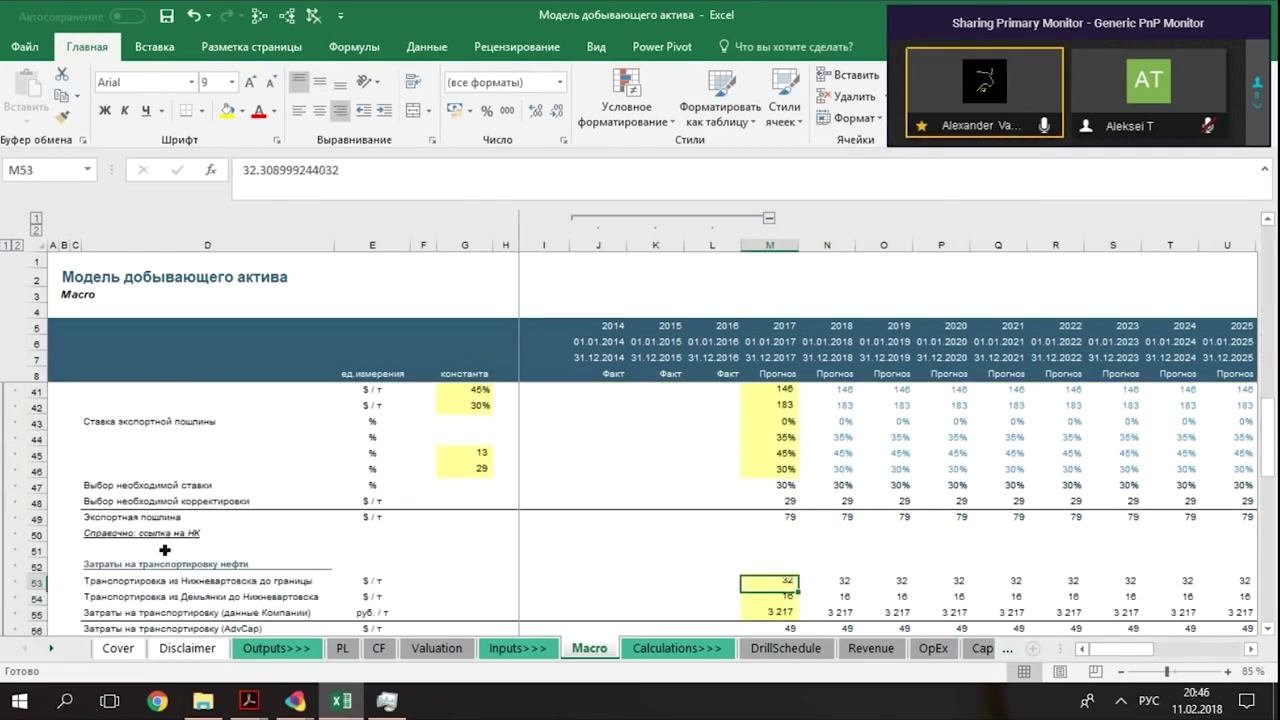
pyautogui.press('Down')
pyautogui.press('Down')
pyautogui.press('Down')
pyautogui.press('Down')
pyautogui.press('Down')
pyautogui.press('Down')
pyautogui.press('Down')
pyautogui.press('Down')
pyautogui.press('Down')
pyautogui.press('Down')
pyautogui.press('Up')
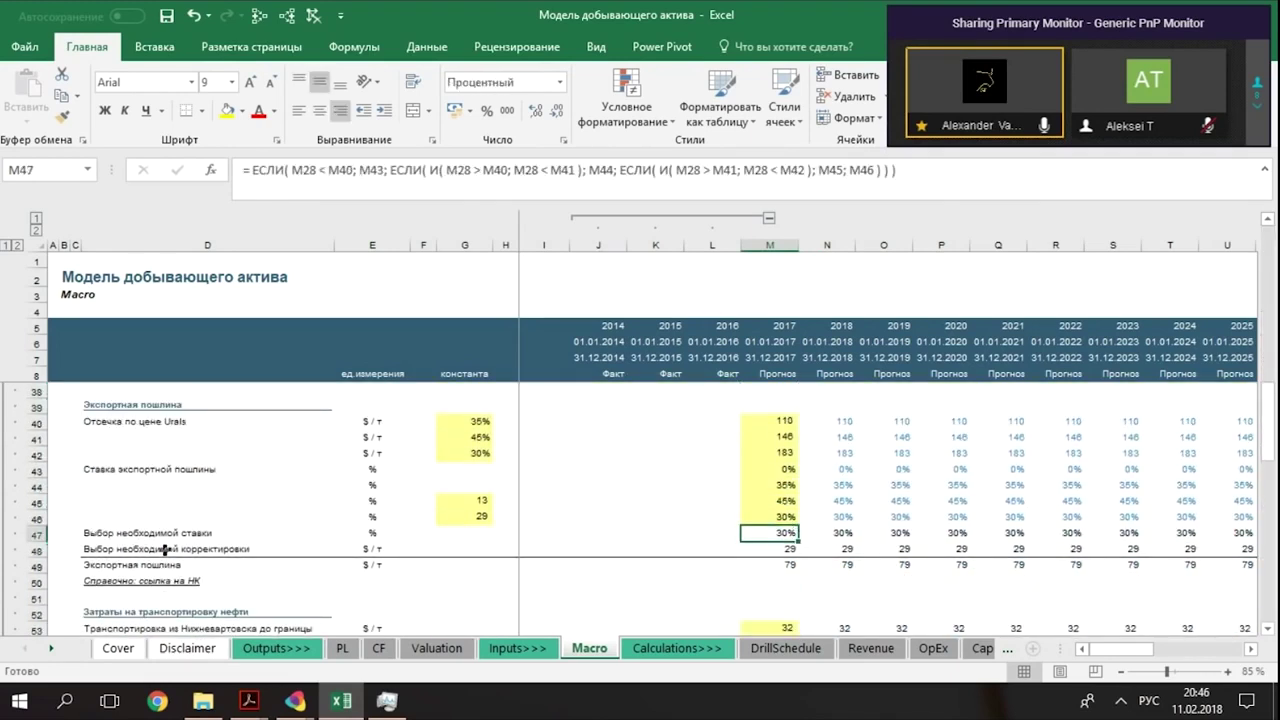
# Step: Examine the rate selection formula across the forecast years in row 47, from M47 to AJ47 for 2040
pyautogui.press('Right')
pyautogui.press('Right')
pyautogui.press('Right')
pyautogui.press('Right')
pyautogui.press('Right')
pyautogui.press('Right')
pyautogui.press('Right')
pyautogui.press('Right')
pyautogui.press('Right')
pyautogui.press('Right')
pyautogui.press('Right')
pyautogui.press('Right')
pyautogui.press('Right')
pyautogui.press('Right')
pyautogui.press('Right')
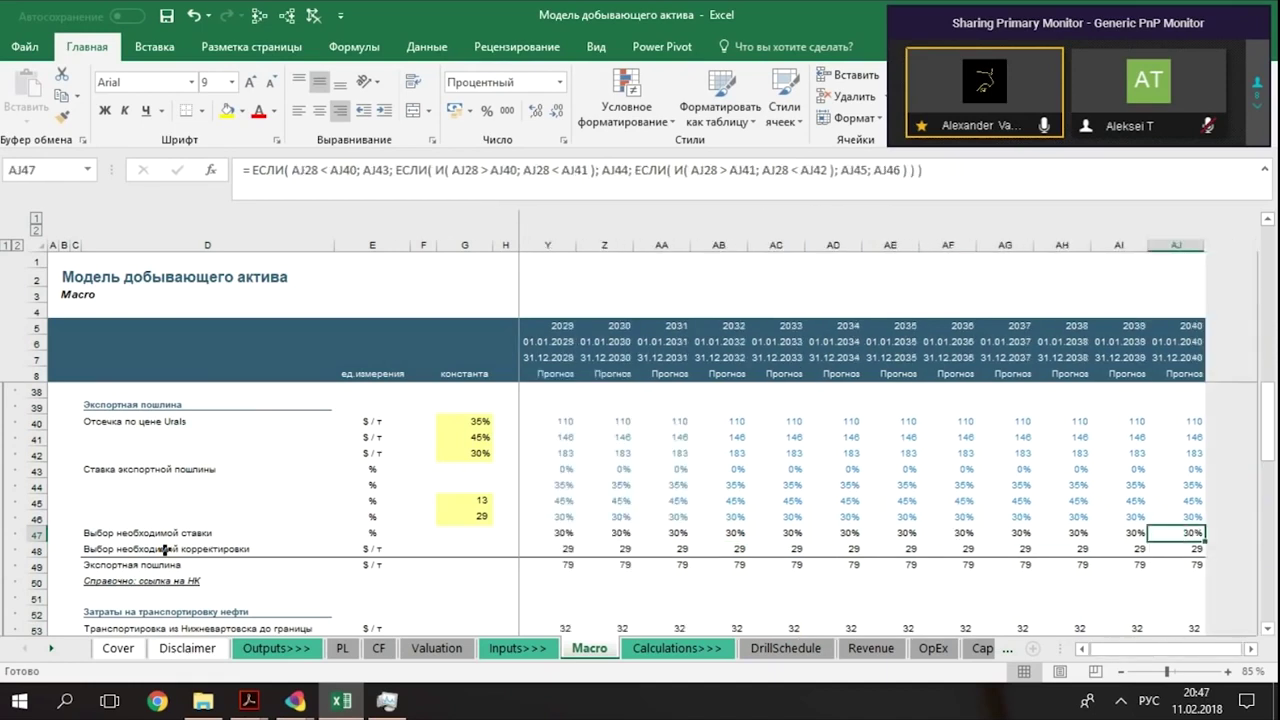
# Step: Go back along row 47 from 2040 to the first forecast year's rate selection formula in M47
pyautogui.press('Left')
pyautogui.press('Left')
pyautogui.press('Left')
pyautogui.press('Left')
pyautogui.press('Left')
pyautogui.press('Left')
pyautogui.press('Left')
pyautogui.press('Left')
pyautogui.press('Left')
pyautogui.press('Left')
pyautogui.press('Left')
pyautogui.press('Left')
pyautogui.press('Left')
pyautogui.press('Left')
pyautogui.press('Left')
pyautogui.press('Left')
pyautogui.press('Left')
pyautogui.press('Left')
pyautogui.press('Left')
pyautogui.press('Left')
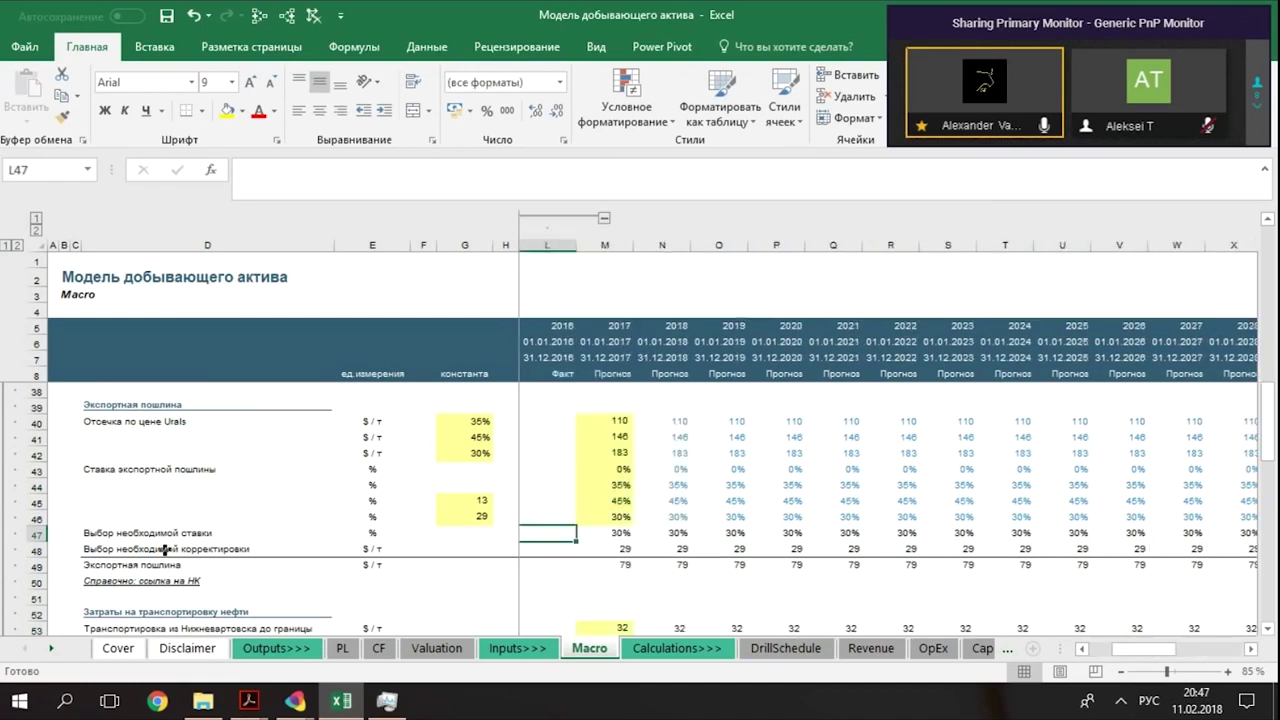
pyautogui.press('Right')
pyautogui.press('Right')
pyautogui.press('Right')
pyautogui.press('Right')
pyautogui.press('Right')
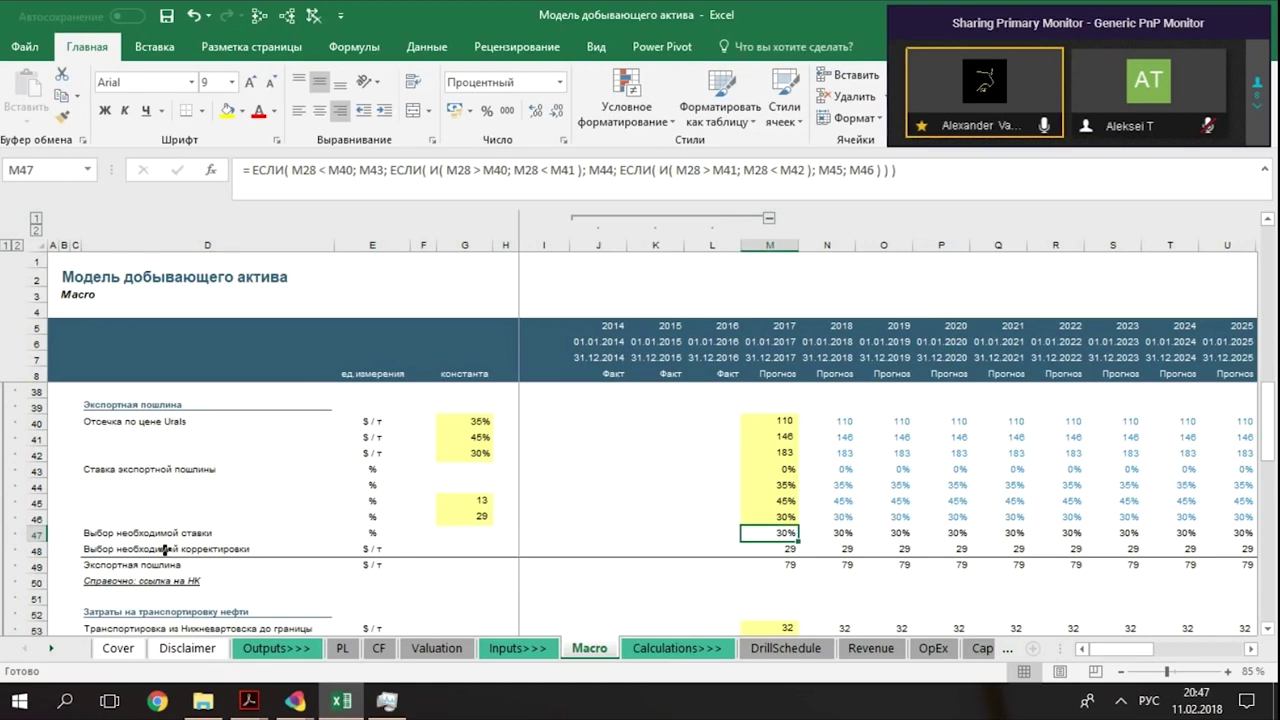
# Step: Compare the rate selection formulas in M47 and N47, and check the same formula through the later forecast years to AI47
pyautogui.press('Right')
pyautogui.press('Left')
pyautogui.press('Left')
pyautogui.press('Right')
pyautogui.press('Right')
pyautogui.press('Right')
pyautogui.press('Right')
pyautogui.press('Right')
pyautogui.press('Right')
pyautogui.press('Right')
pyautogui.press('Right')
pyautogui.press('Right')
pyautogui.press('Right')
pyautogui.press('Right')
pyautogui.press('Right')
pyautogui.press('Right')
pyautogui.press('Right')
pyautogui.press('Right')
pyautogui.press('Right')
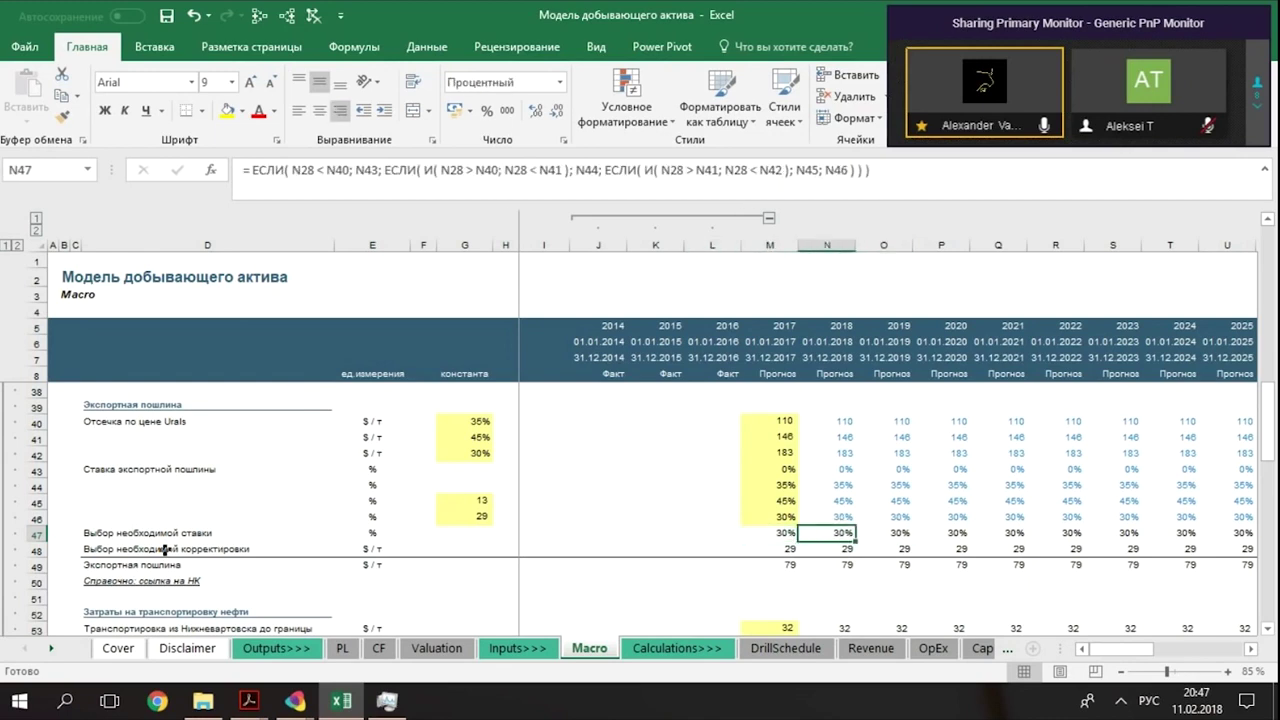
pyautogui.press('Left')
pyautogui.press('Left')
pyautogui.press('Left')
pyautogui.press('Left')
pyautogui.press('Left')
pyautogui.press('Left')
pyautogui.press('Left')
pyautogui.press('Left')
pyautogui.press('Left')
pyautogui.press('Left')
pyautogui.press('Left')
pyautogui.press('Left')
pyautogui.press('Left')
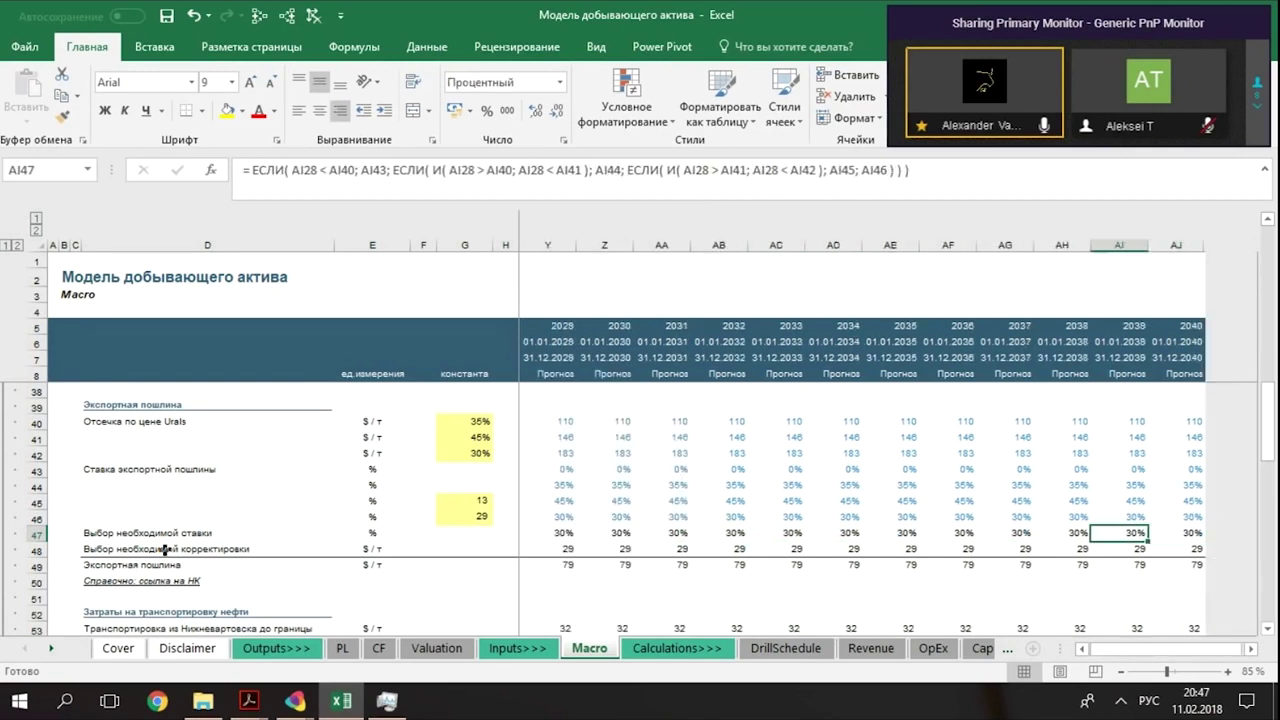
# Step: Go back along row 47 from the later forecast years and down to the adjustment selection row 48
pyautogui.press('Left')
pyautogui.press('Left')
pyautogui.press('Left')
pyautogui.press('Left')
pyautogui.press('Left')
pyautogui.press('Left')
pyautogui.press('Left')
pyautogui.press('Left')
pyautogui.press('Left')
pyautogui.press('Left')
pyautogui.press('Left')
pyautogui.press('Down')
pyautogui.press('Right')
pyautogui.press('Left')
# Step: Move to the 2017 export duty in M49 and check which cells its formula refers to
pyautogui.press('Down')
pyautogui.press('Right')
pyautogui.press('Right')
pyautogui.press('Right')
pyautogui.press('Right')
pyautogui.press('Right')
pyautogui.press('Right')
pyautogui.press('Right')
pyautogui.press('Right')
pyautogui.press('Right')
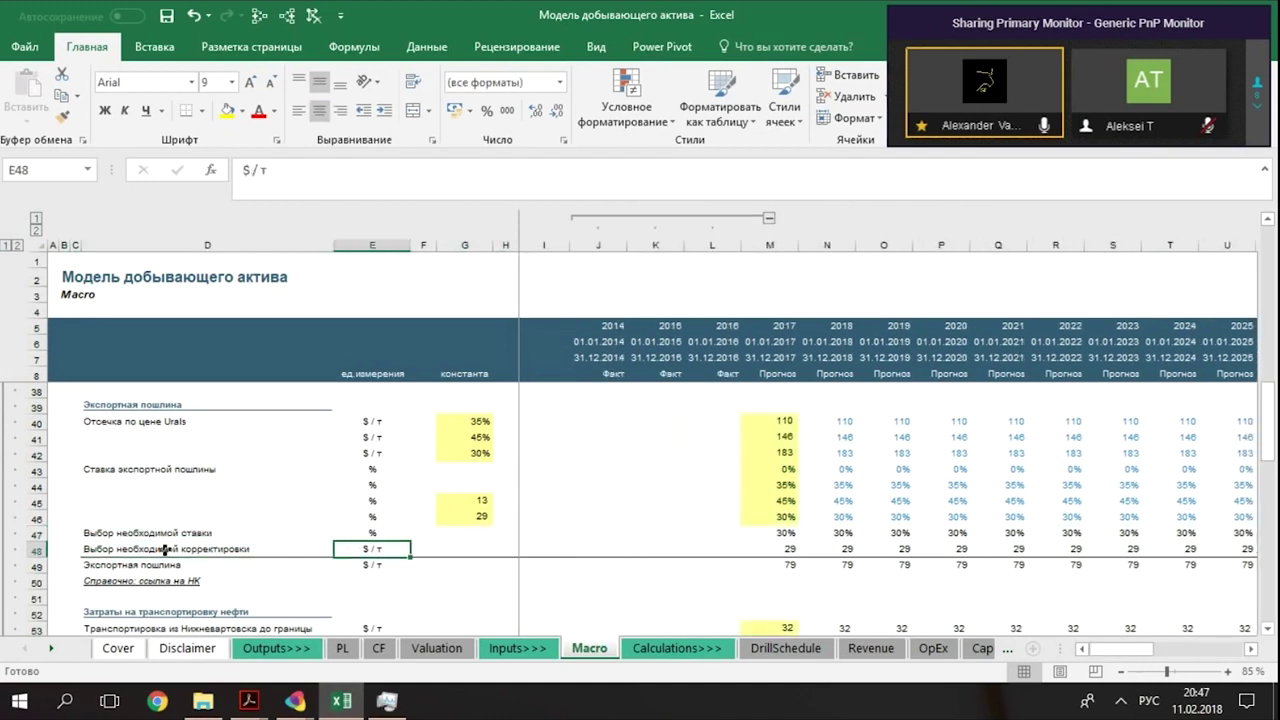
pyautogui.press('F2')
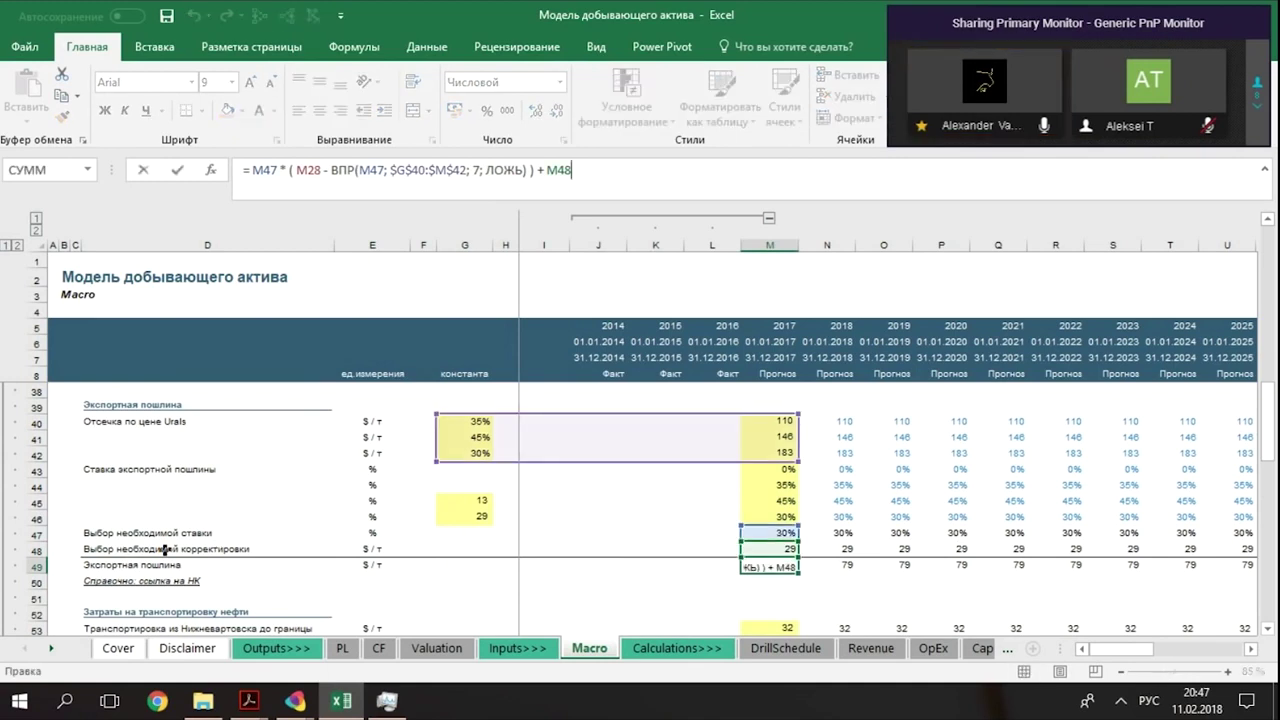
pyautogui.press('Escape')
# Step: Examine the adjustment selection formula in M48 and the rate and constant cells it refers to
pyautogui.press('Up')
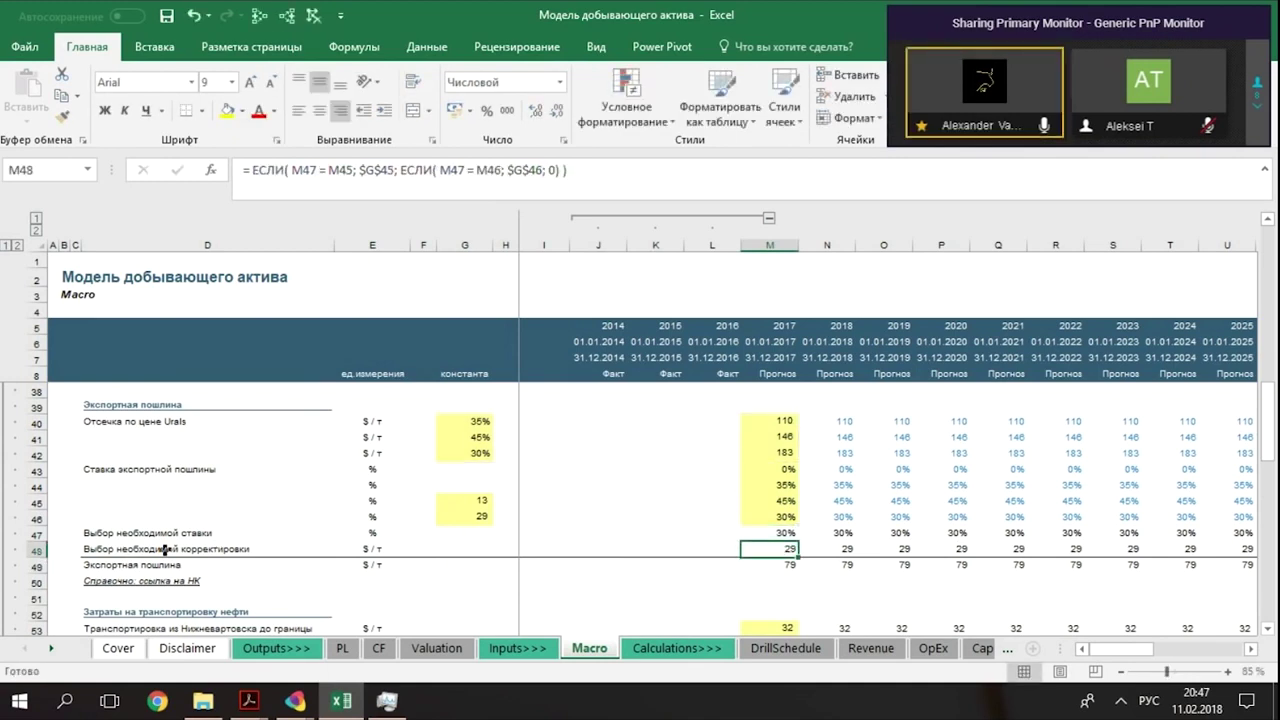
pyautogui.press('F2')
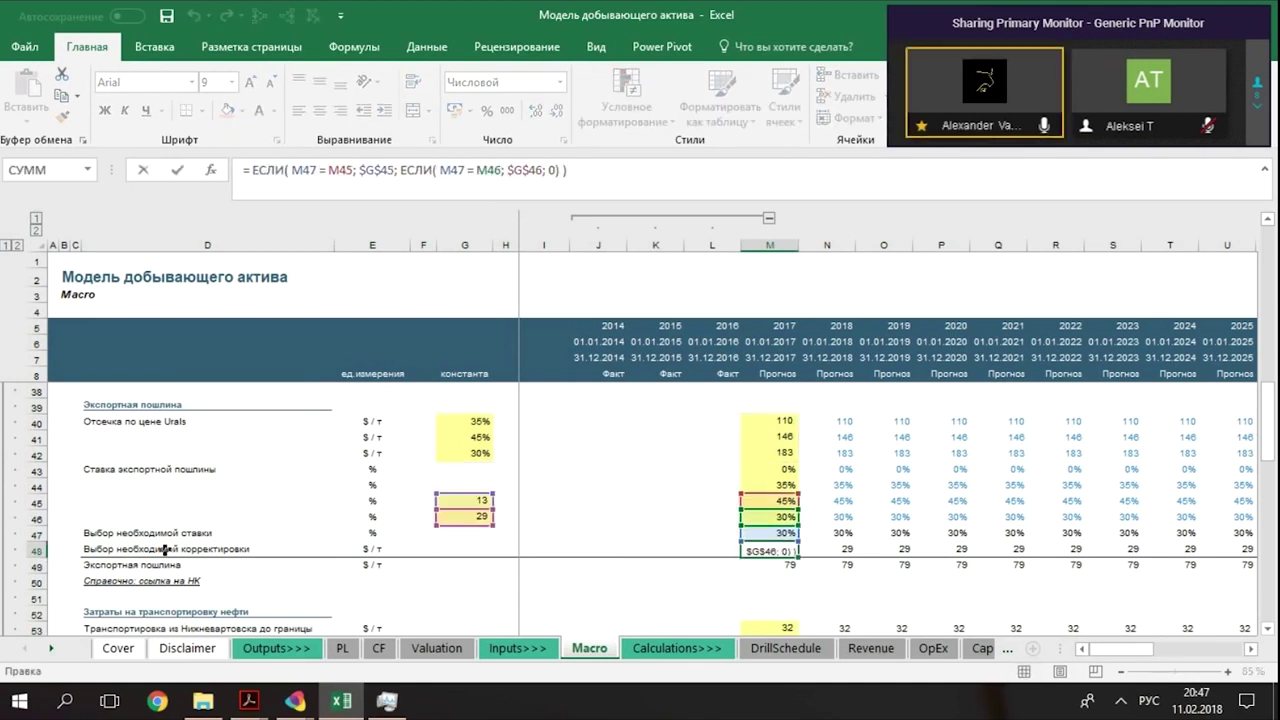
pyautogui.press('Escape')
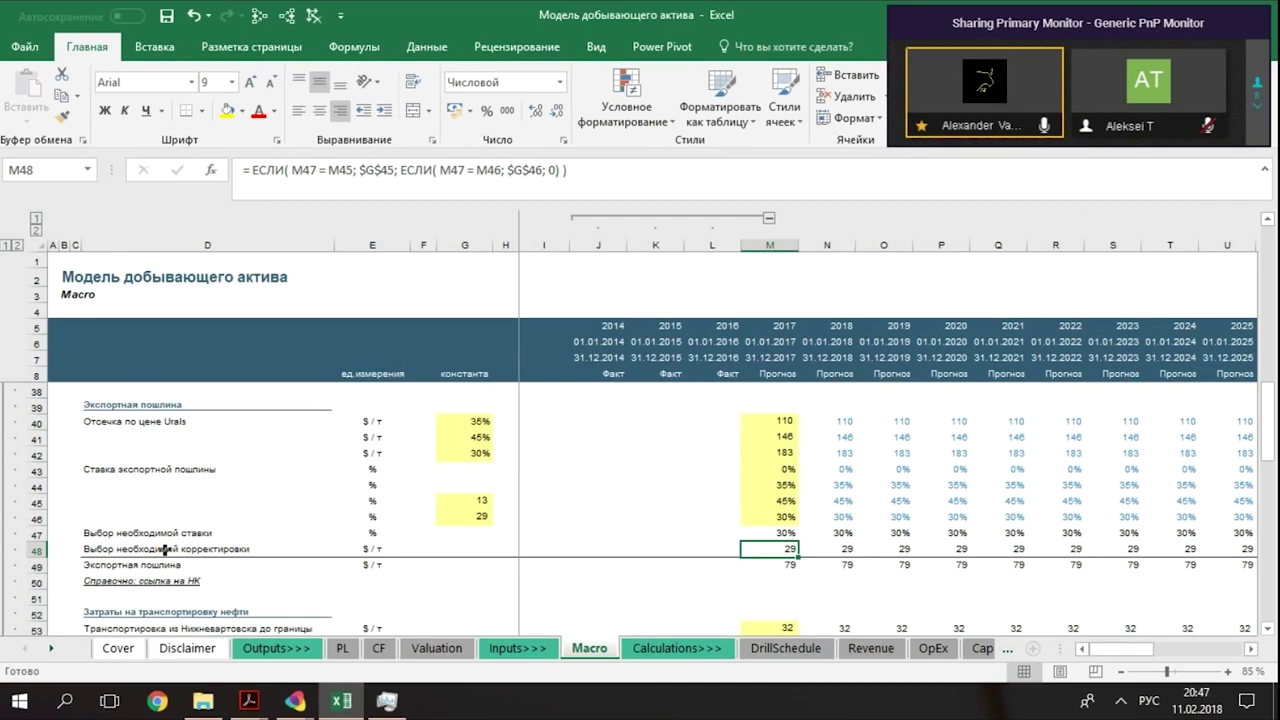
pyautogui.press('F2')
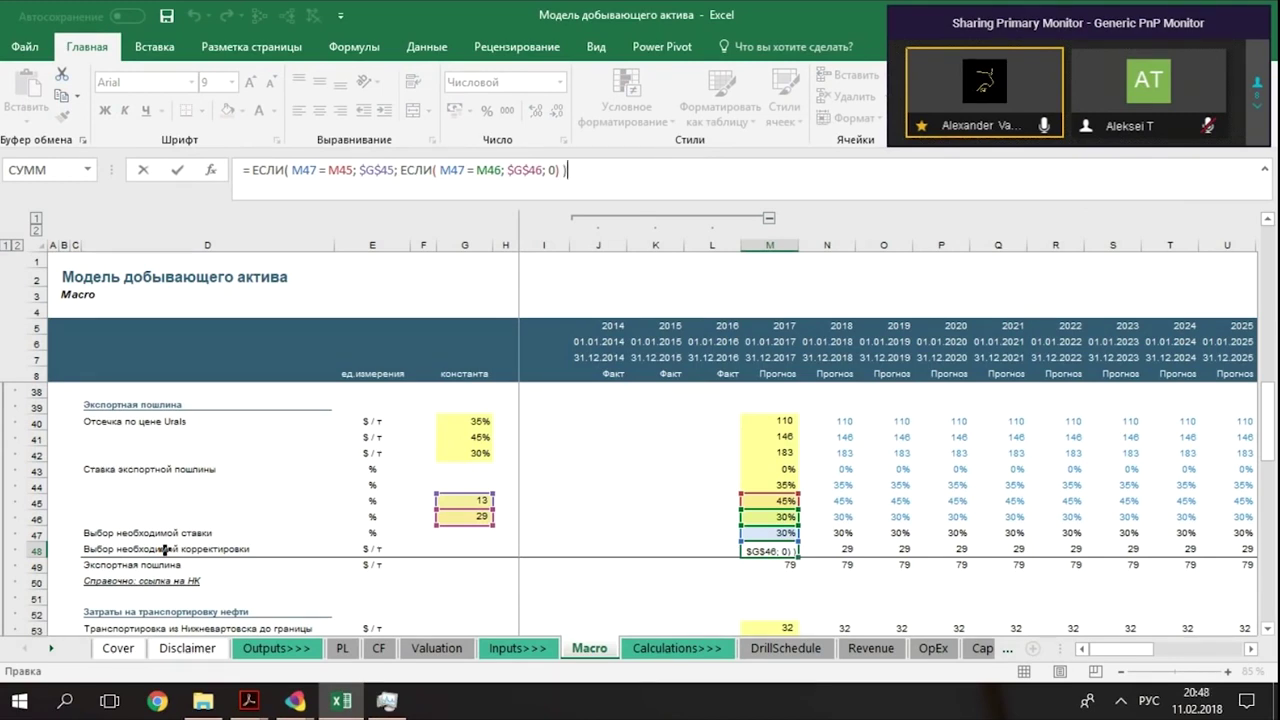
pyautogui.press('Return')
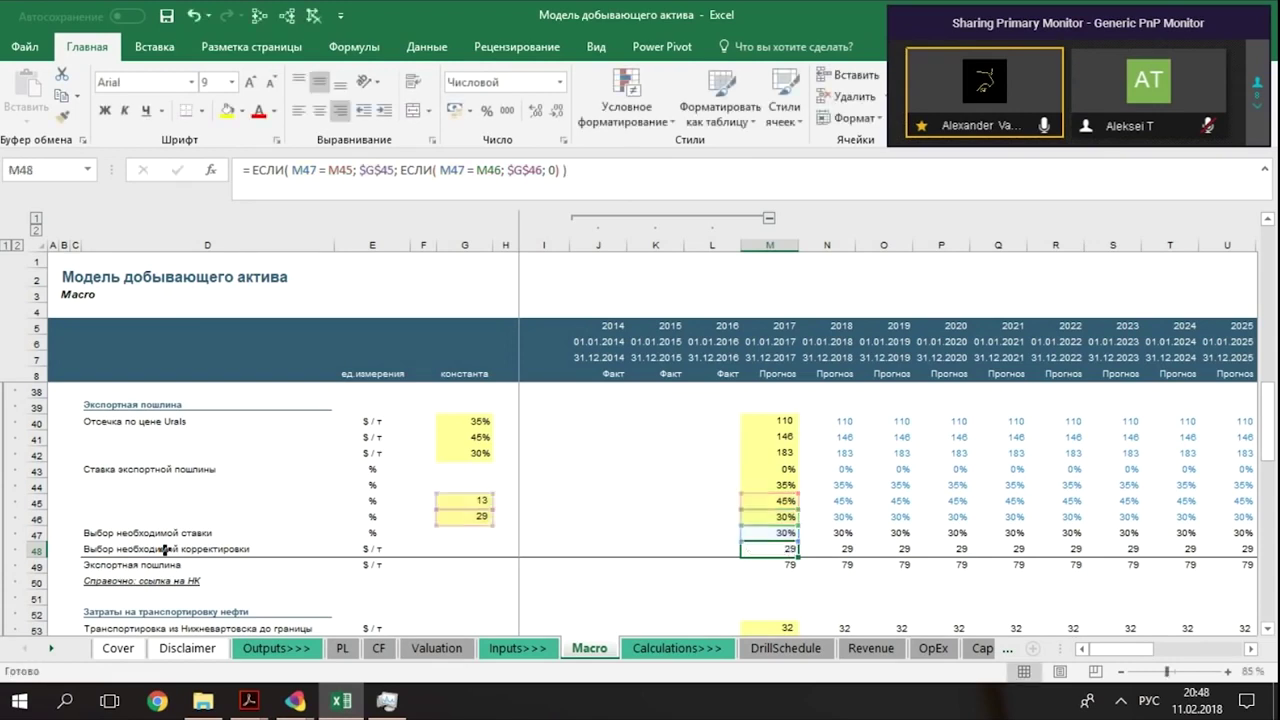
# Step: Trace the export duty formula in M49 backward from the M48 adjustment to the M28 price term
pyautogui.press('F2')
pyautogui.press('Left')
pyautogui.press('Left')
pyautogui.press('Left')
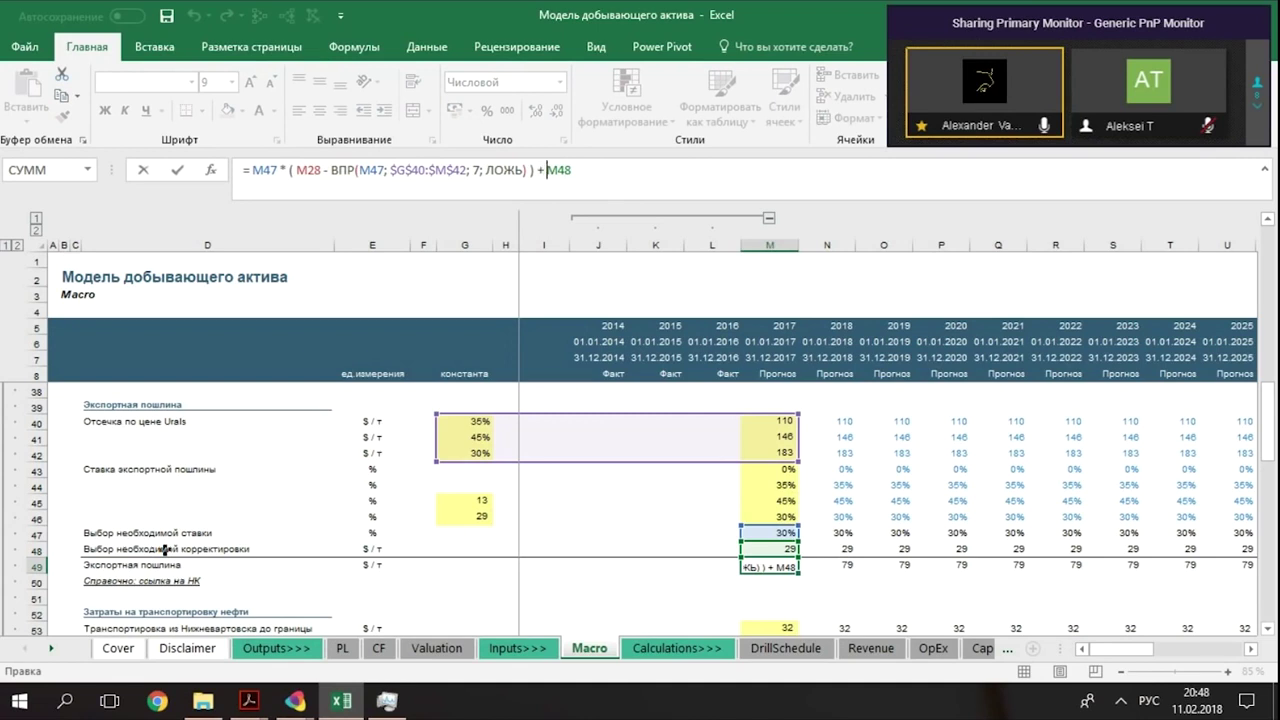
pyautogui.hotkey('ctrl', 'Left')
pyautogui.hotkey('ctrl', 'Left')
pyautogui.hotkey('ctrl', 'Left')
pyautogui.hotkey('ctrl', 'Left')
pyautogui.hotkey('ctrl', 'Left')
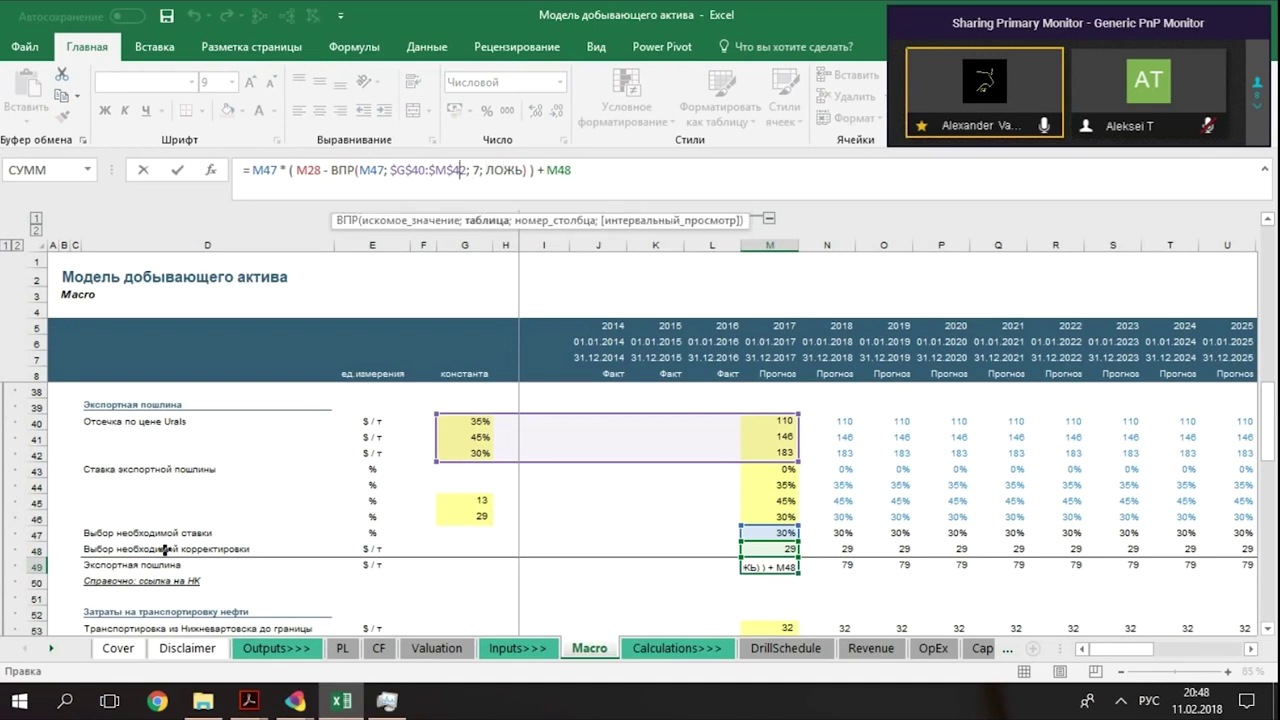
pyautogui.press('BackSpace')
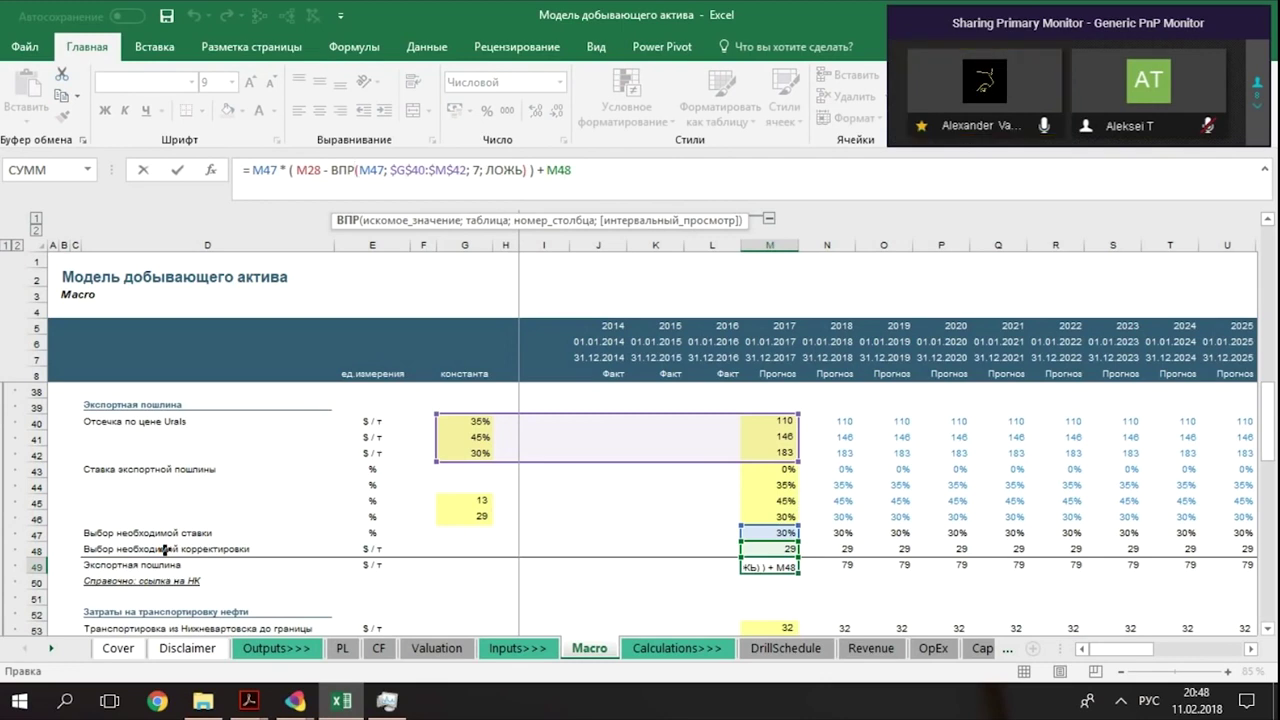
pyautogui.write('(')
pyautogui.hotkey('ctrl', 'Left')
pyautogui.hotkey('ctrl', 'Left')
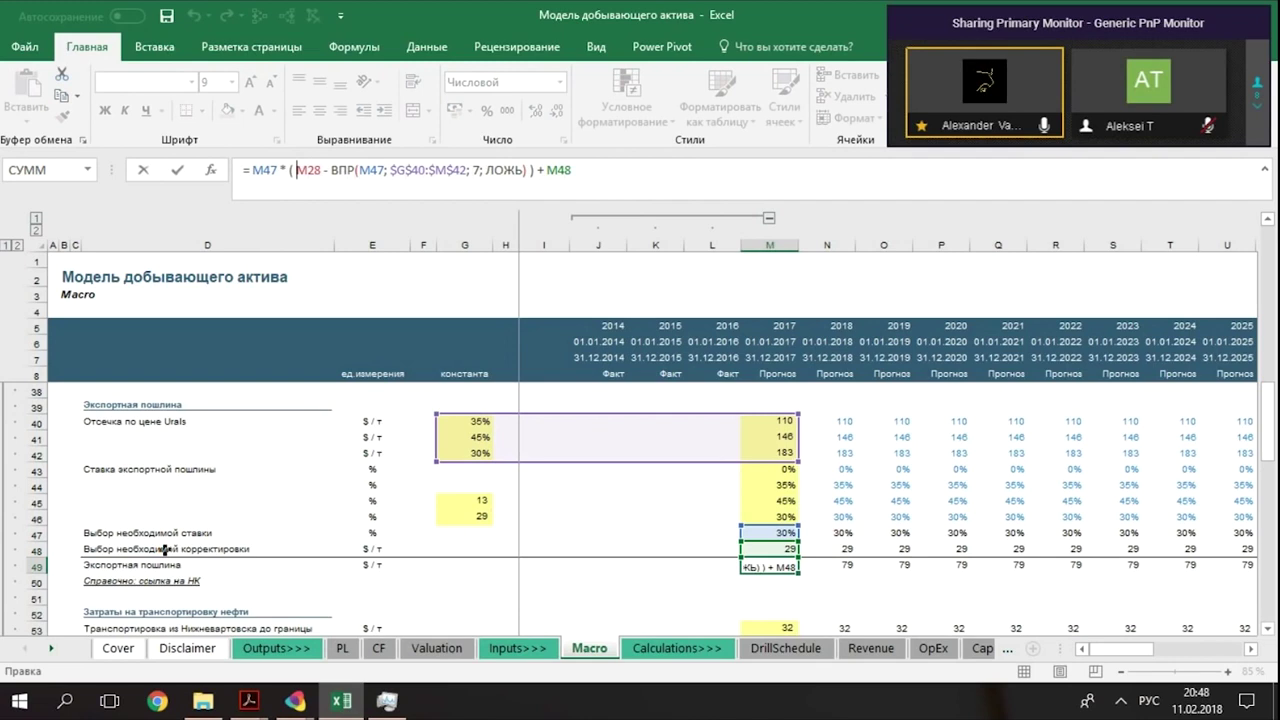
# Step: Examine the ВПР lookup part of the export duty formula in M49 and close the formula without changing it
pyautogui.press('Right')
pyautogui.press('Right')
pyautogui.press('Right')
pyautogui.press('Right')
pyautogui.press('Right')
pyautogui.press('Right')
pyautogui.press('Right')
pyautogui.press('Right')
pyautogui.press('Right')
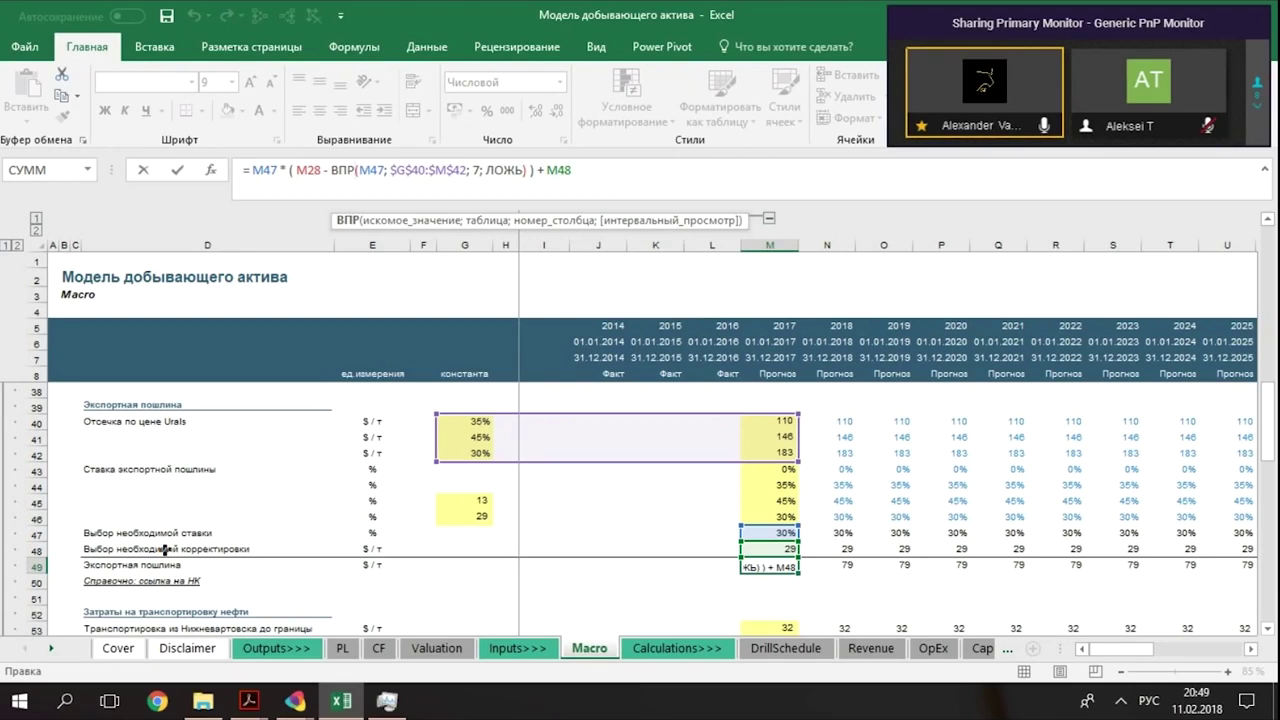
pyautogui.hotkey('ctrl', 'Return')
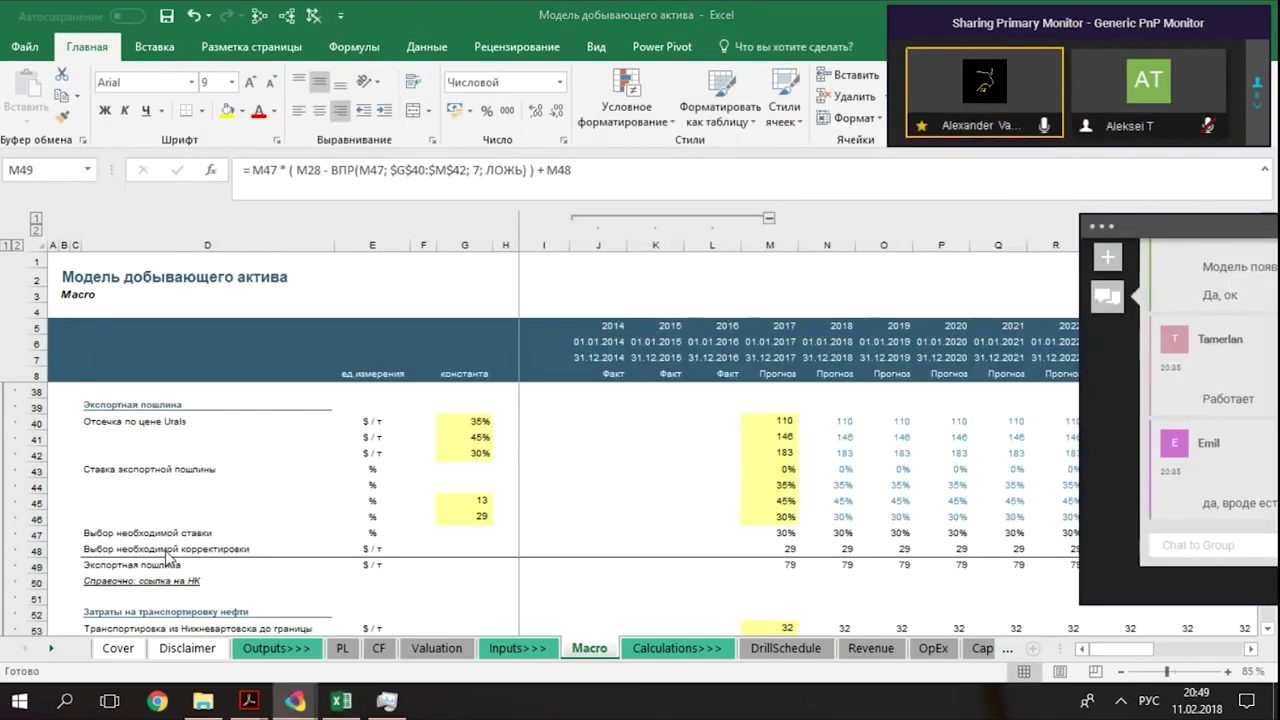
# Step: Follow the tax code reference link in D50 and open its consultant.ru address in Chrome
pyautogui.click(135, 582)
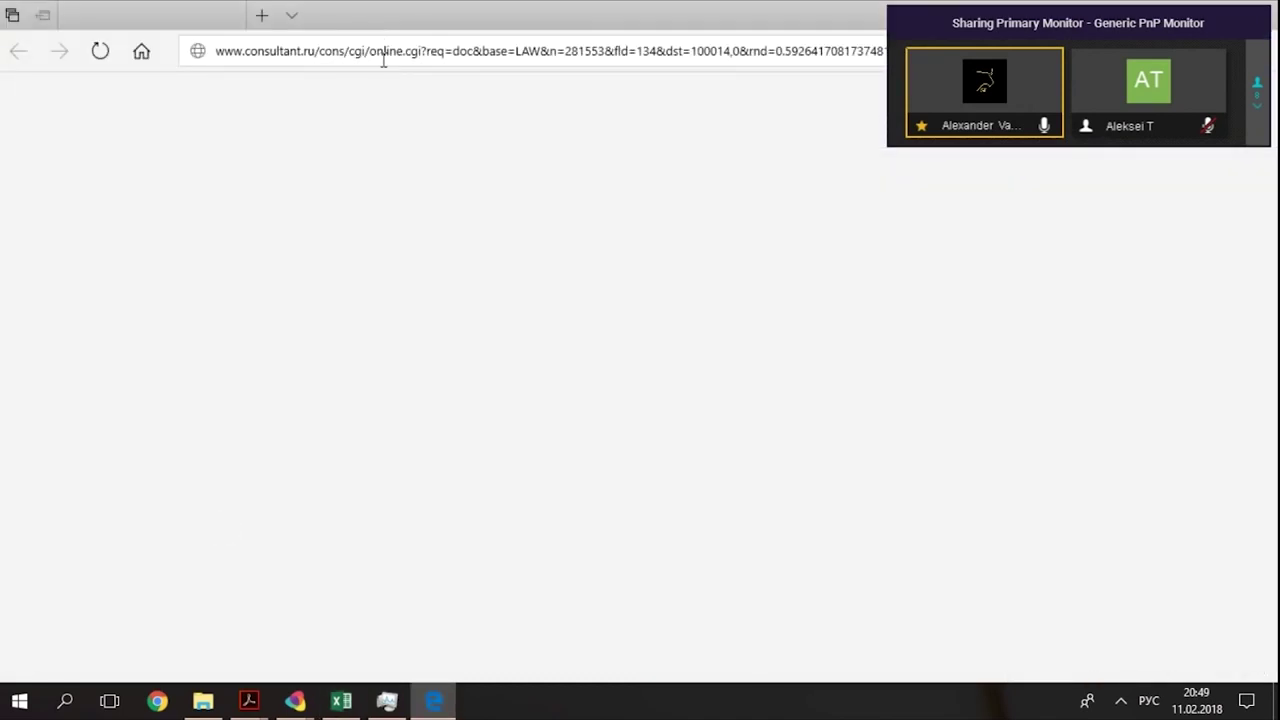
pyautogui.click(383, 51)
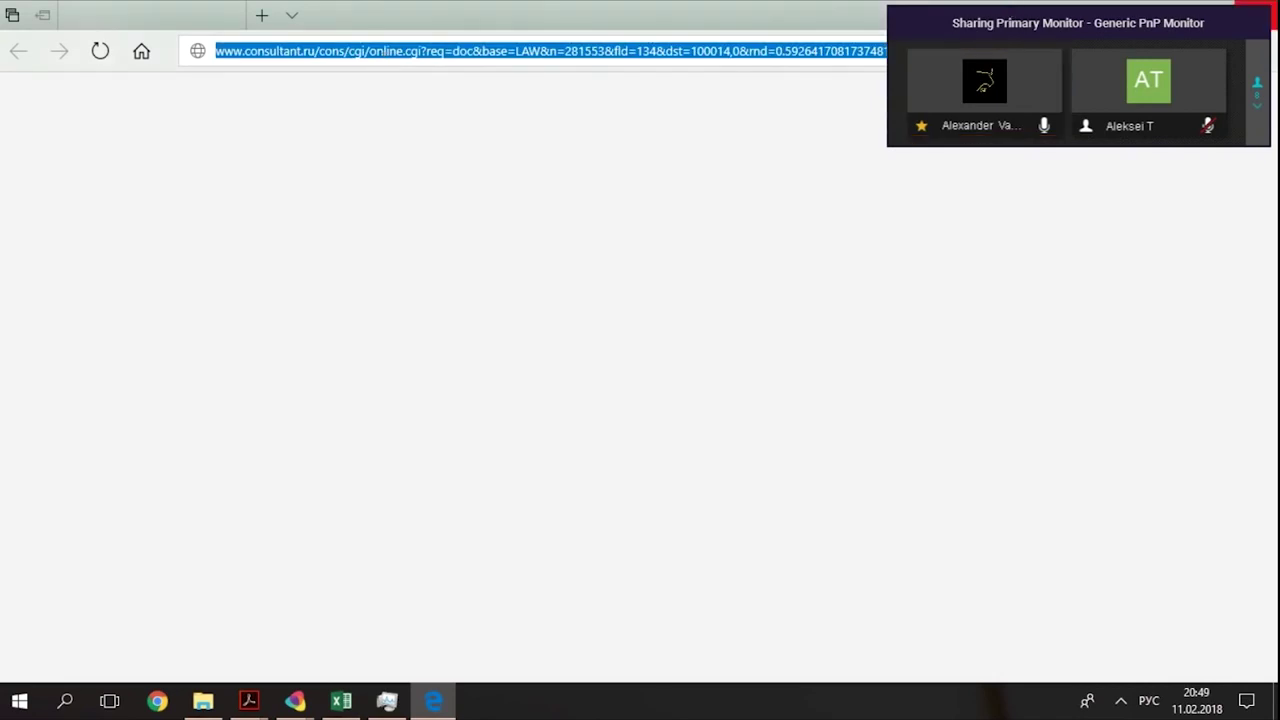
pyautogui.click(341, 700)
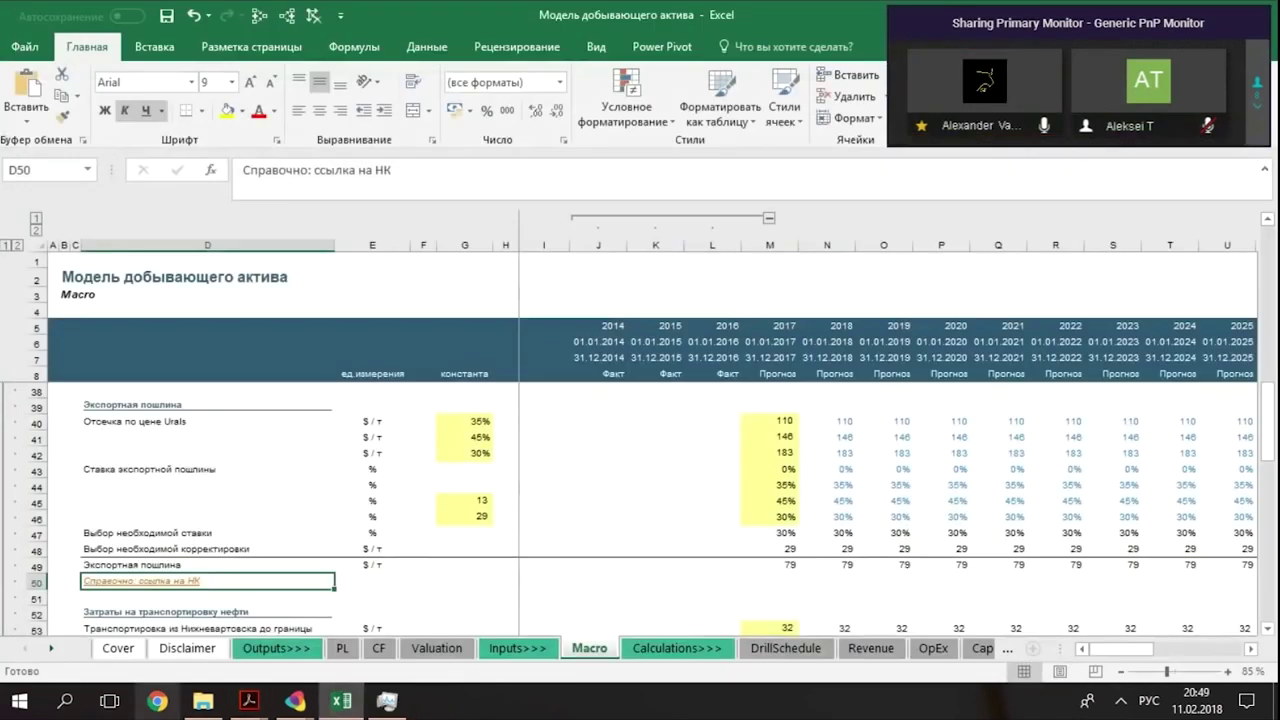
pyautogui.click(257, 488)
pyautogui.click(158, 700)
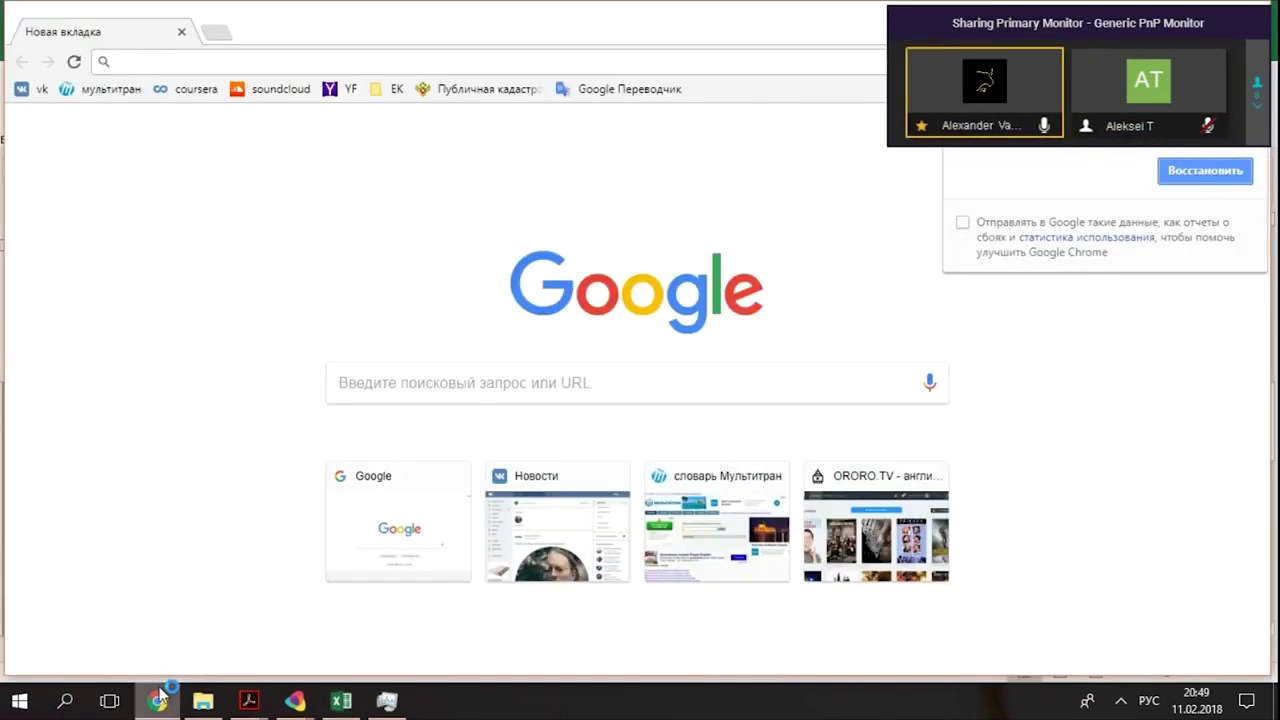
pyautogui.write('www.consultant.ru/cons/cgi/online.cgi?req=doc&base=LAW&n=281553&fld=134&dst=100014,0&rnd=0.5926417081737481#0')
pyautogui.press('Return')
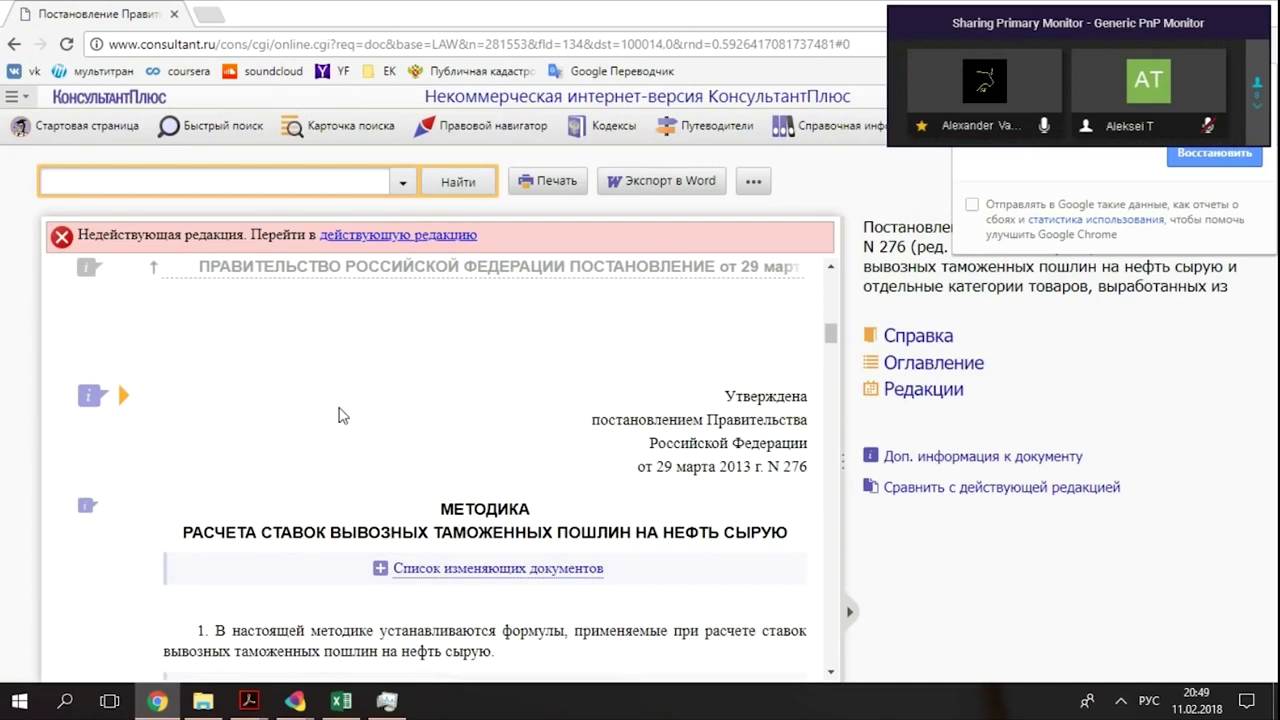
# Step: Read the crude oil export duty formulas for each Urals price band, including the one applying from 1 January 2017
pyautogui.scroll(-1, 339, 415)
pyautogui.scroll(-5, 339, 415)
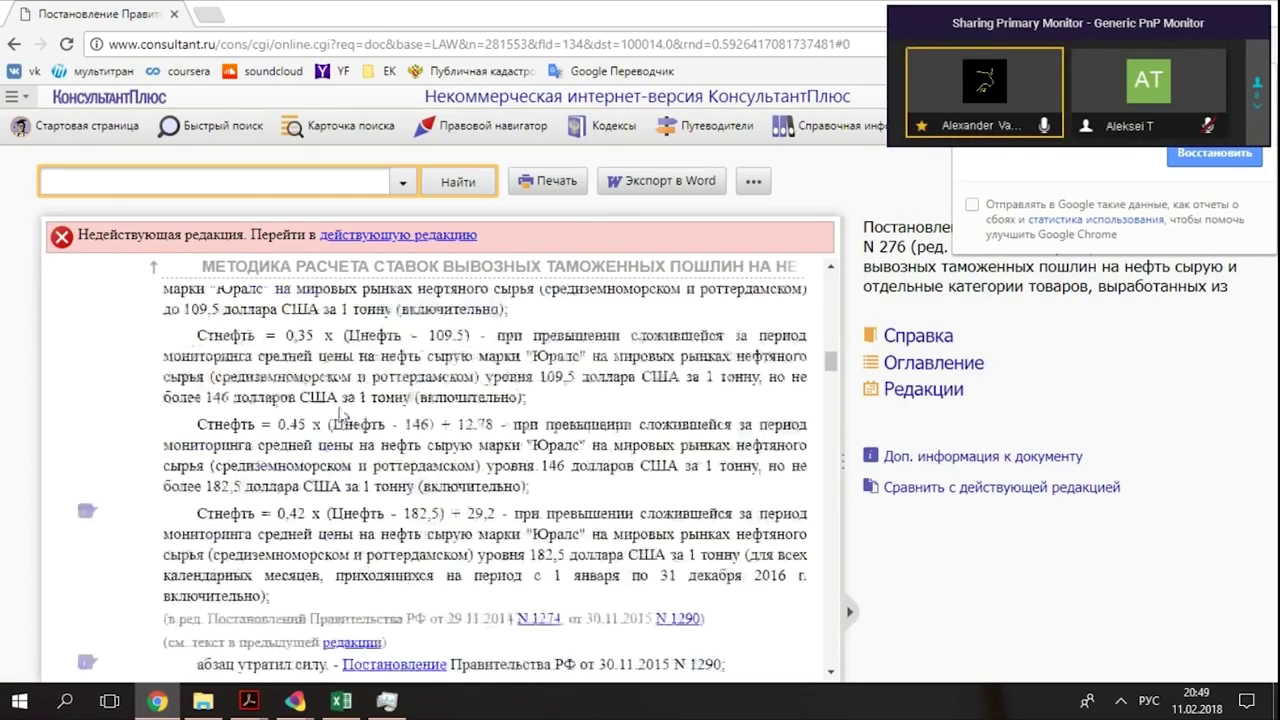
pyautogui.scroll(1, 340, 406)
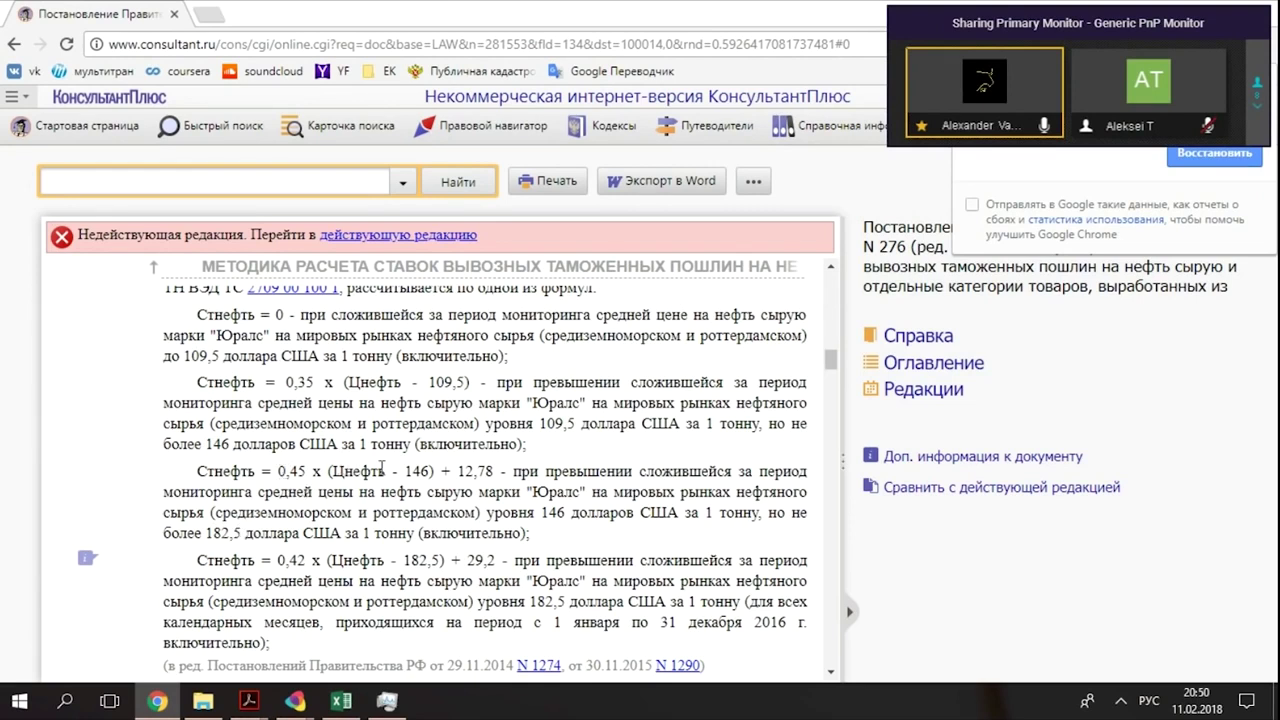
pyautogui.moveTo(458, 470); pyautogui.dragTo(496, 467)
pyautogui.click(355, 558)
pyautogui.scroll(-5, 281, 562)
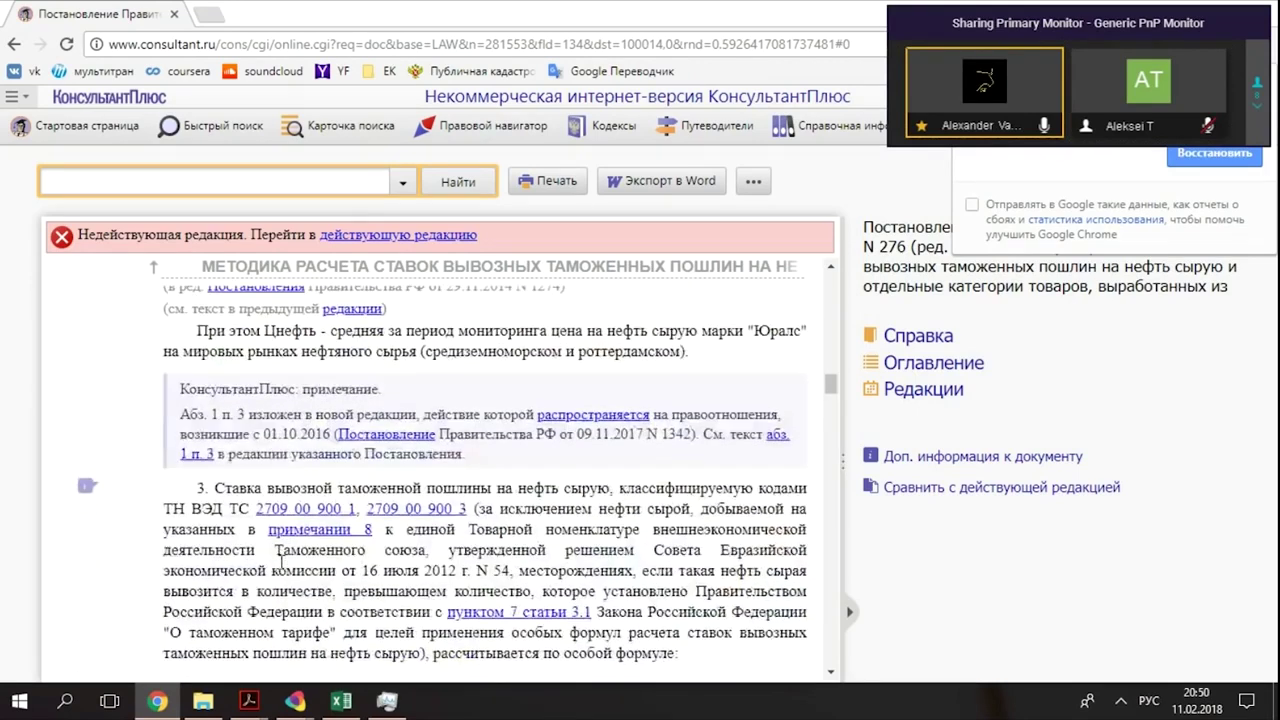
pyautogui.scroll(3, 281, 562)
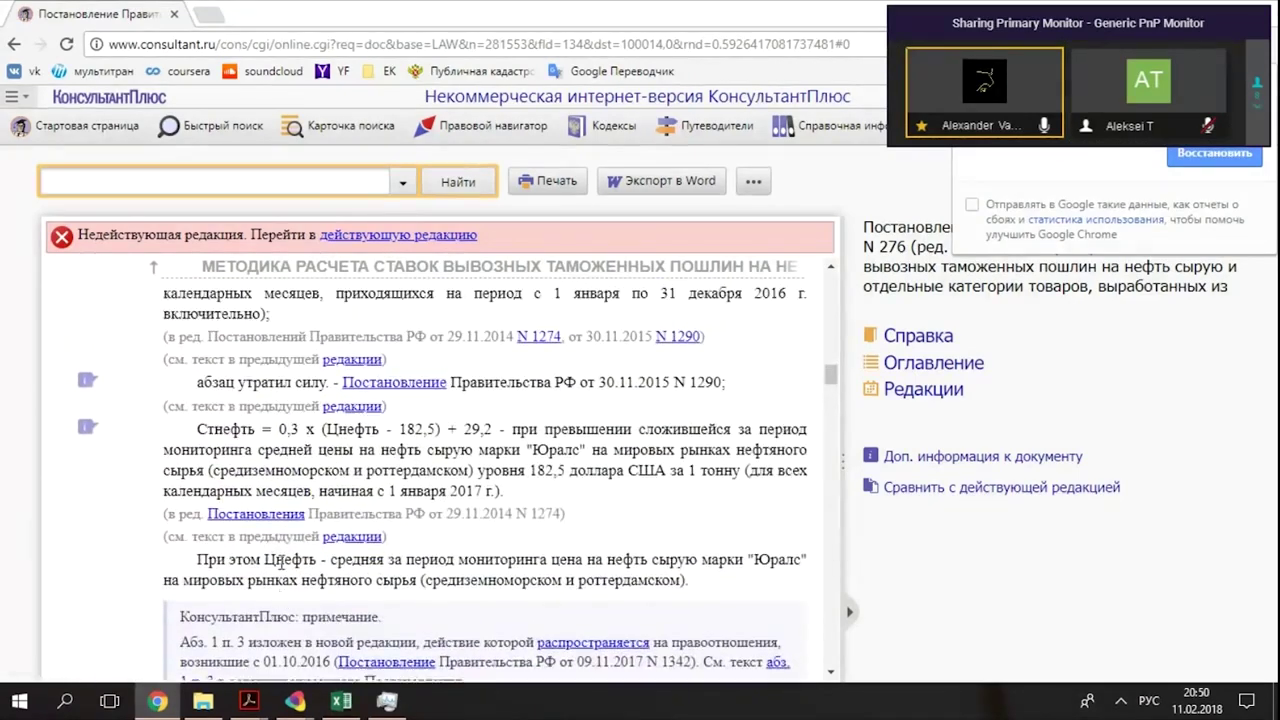
pyautogui.scroll(5, 281, 562)
pyautogui.scroll(-5, 281, 562)
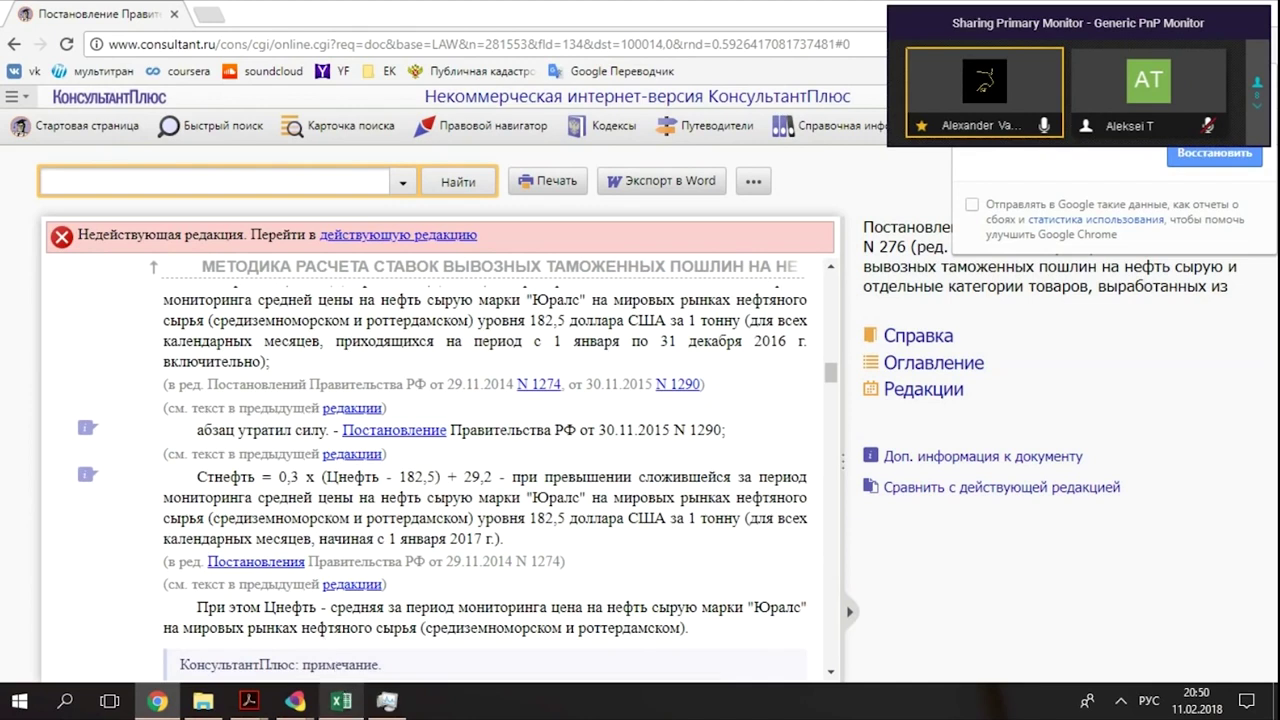
# Step: Switch back to Excel and review the 2017 export duty rates in M43:M46, ending on M46
pyautogui.click(341, 700)
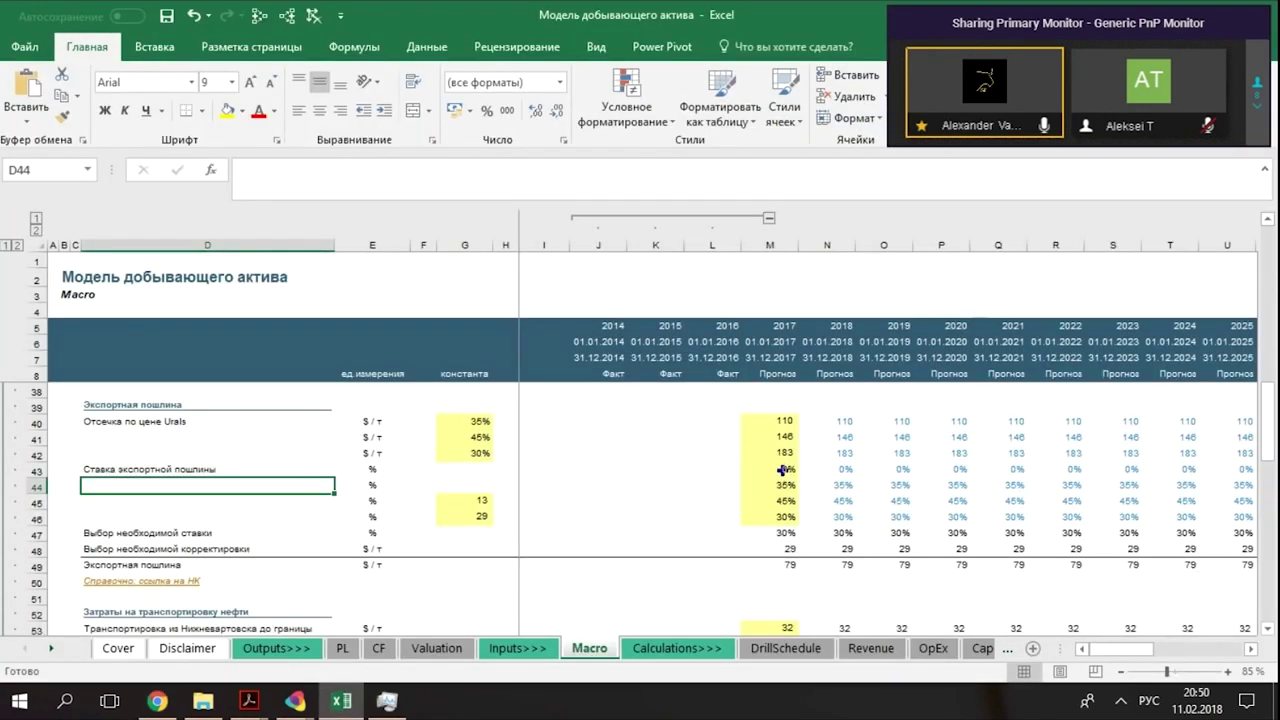
pyautogui.moveTo(782, 470); pyautogui.dragTo(781, 518)
pyautogui.click(781, 518)
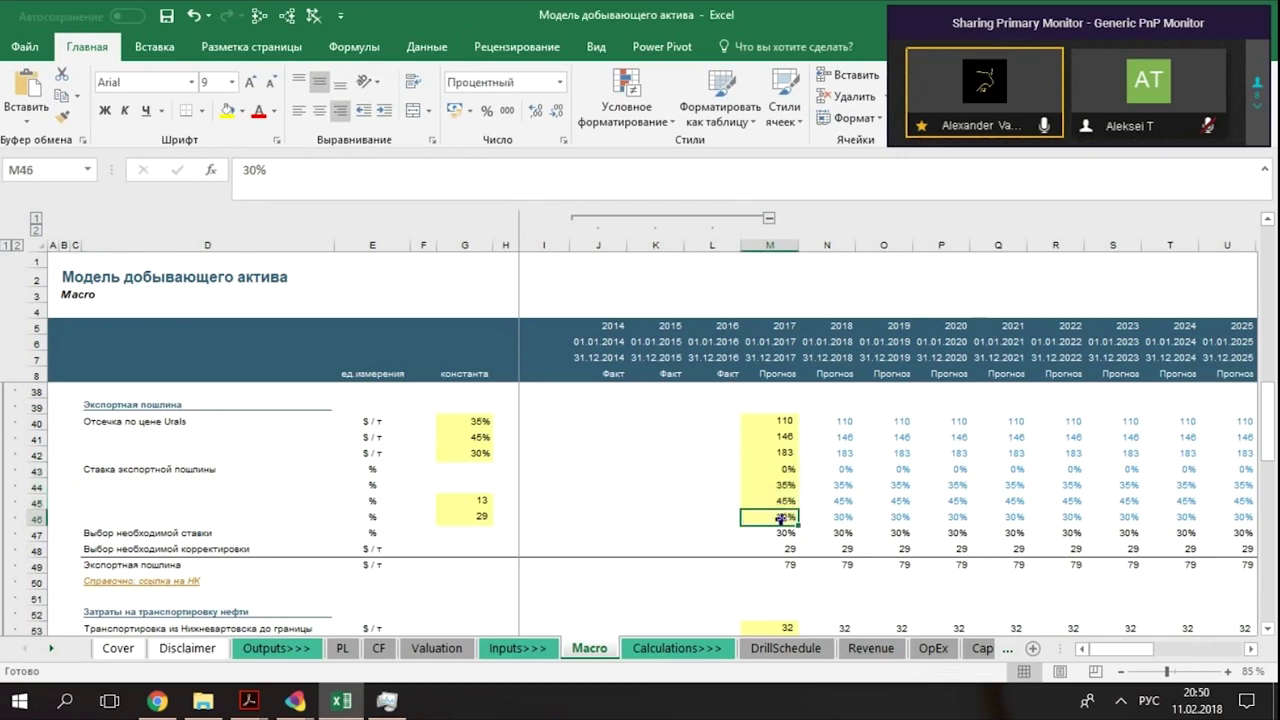
pyautogui.hotkey('alt', 'Tab')
pyautogui.hotkey('alt', 'Tab')
pyautogui.hotkey('alt', 'Tab')
pyautogui.press('Tab')
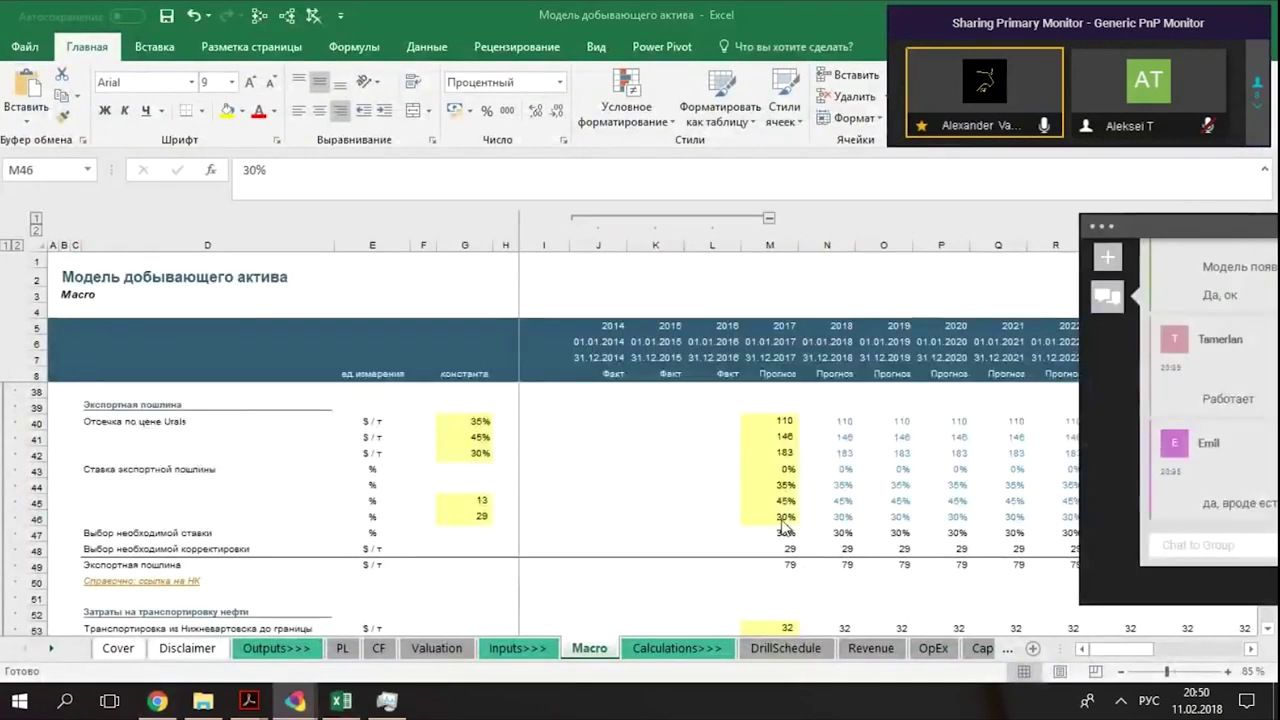
# Step: Go along row 46 from the 2017 duty rate to the adjustment constant in G46
pyautogui.press('Left')
pyautogui.press('Left')
pyautogui.press('Left')
pyautogui.press('Left')
pyautogui.press('Left')
pyautogui.press('Left')
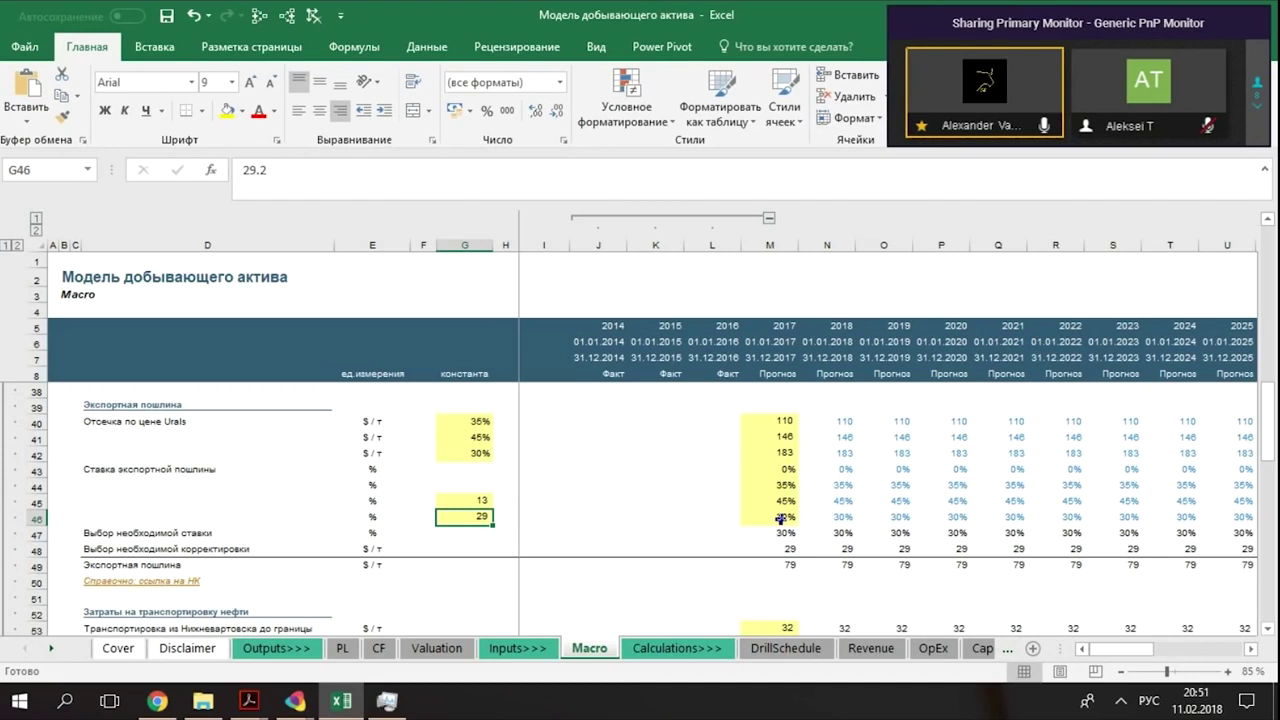
# Step: Go down from G46 past the oil transport costs to the Urals netback calculation
pyautogui.press('Down')
pyautogui.press('Down')
pyautogui.press('Down')
pyautogui.press('Down')
pyautogui.press('Down')
pyautogui.press('Down')
pyautogui.press('Down')
pyautogui.press('Down')
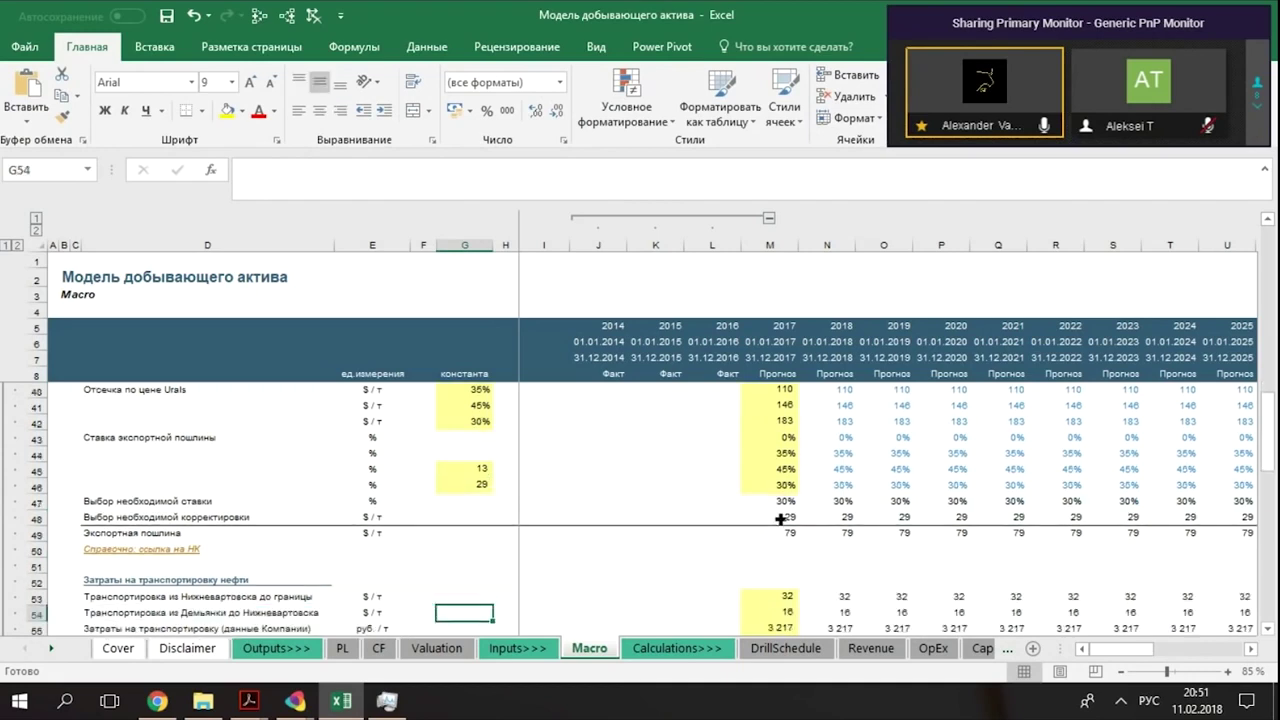
pyautogui.press('Down')
pyautogui.press('Down')
pyautogui.press('Down')
pyautogui.press('Down')
pyautogui.press('Down')
pyautogui.press('Down')
pyautogui.press('Down')
pyautogui.press('Down')
# Step: Return to the label of the Nizhnevartovsk-to-border transport cost in D53
pyautogui.press('Up')
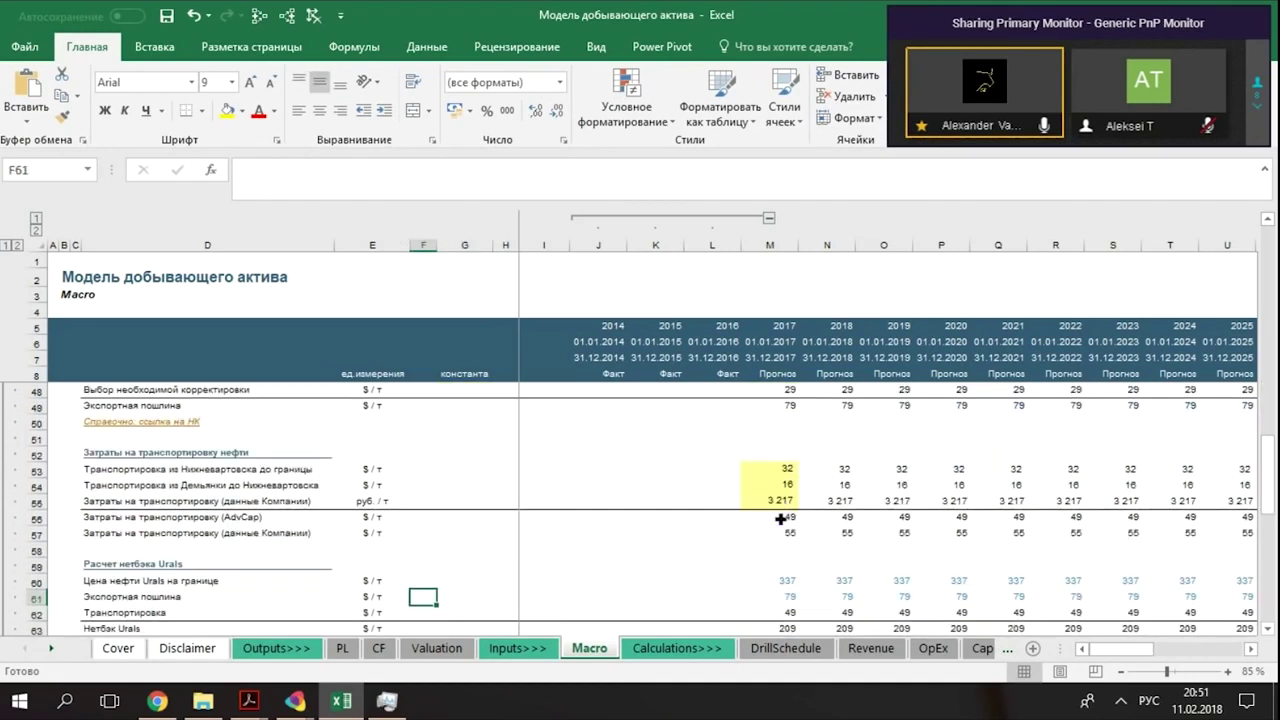
pyautogui.press('Up')
pyautogui.press('Up')
pyautogui.press('Up')
pyautogui.press('Left')
pyautogui.press('Left')
pyautogui.press('Left')
pyautogui.press('Up')
pyautogui.press('Up')
pyautogui.press('Up')
pyautogui.press('Up')
pyautogui.press('Up')
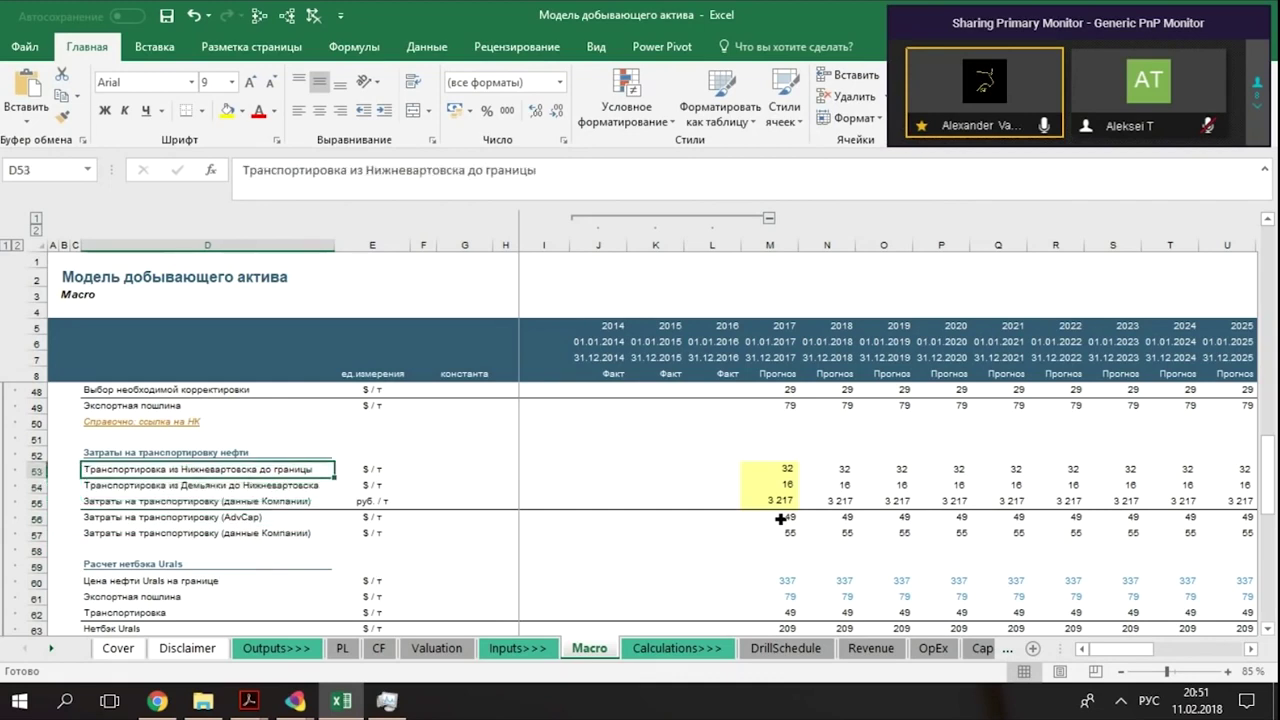
# Step: Go along row 53 and examine the 2017 Nizhnevartovsk-to-border transport cost in M53
pyautogui.press('Right')
pyautogui.press('Right')
pyautogui.press('Right')
pyautogui.press('Right')
pyautogui.press('Right')
pyautogui.press('Right')
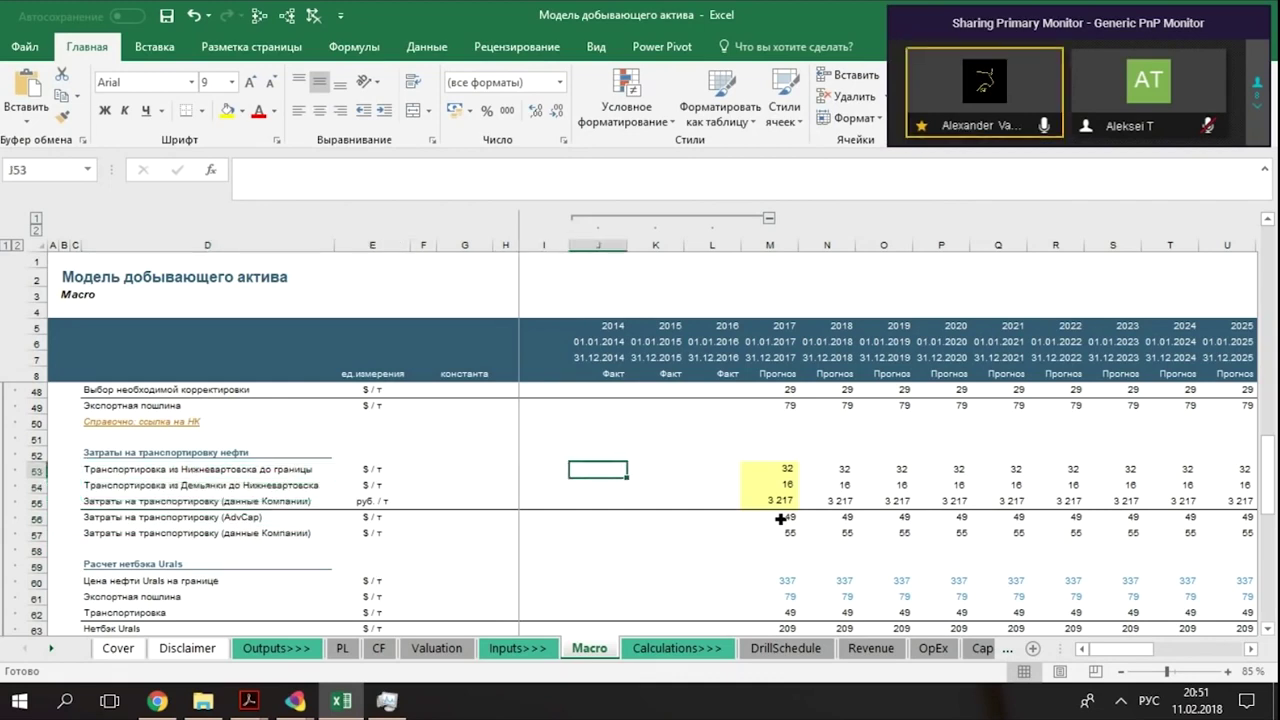
pyautogui.press('Right')
pyautogui.press('Right')
pyautogui.press('Right')
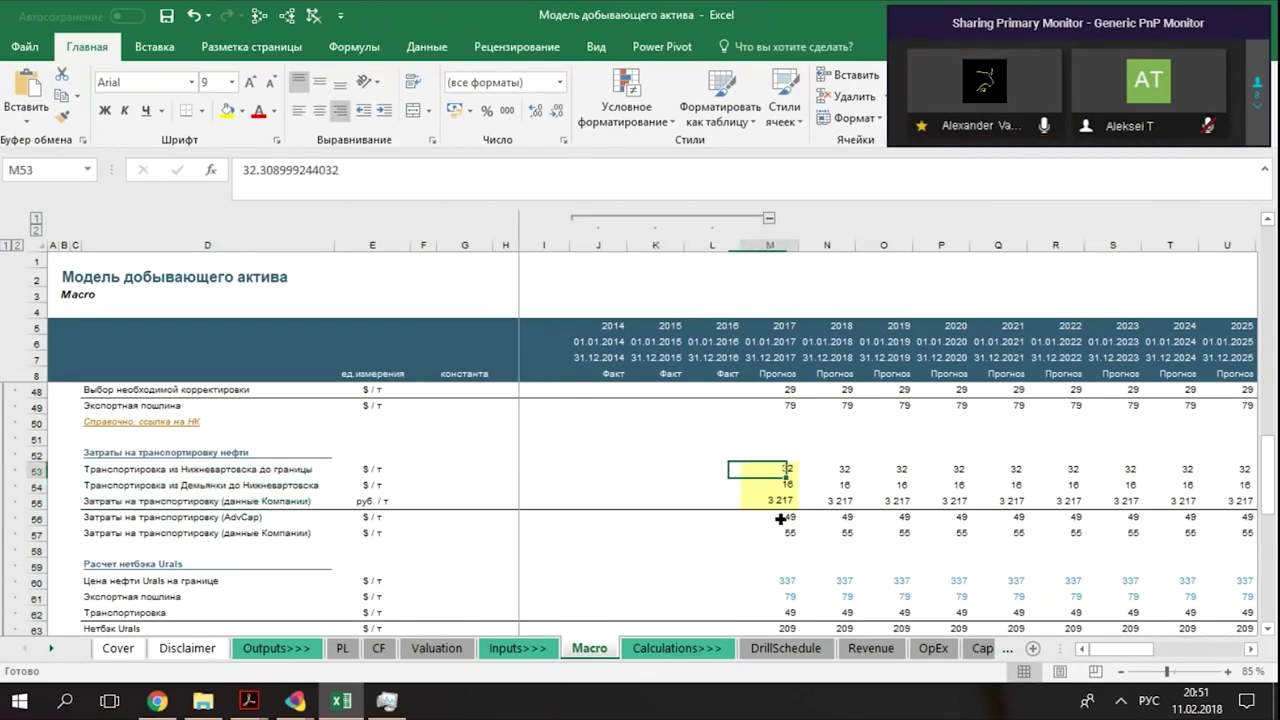
pyautogui.press('Left')
pyautogui.press('Right')
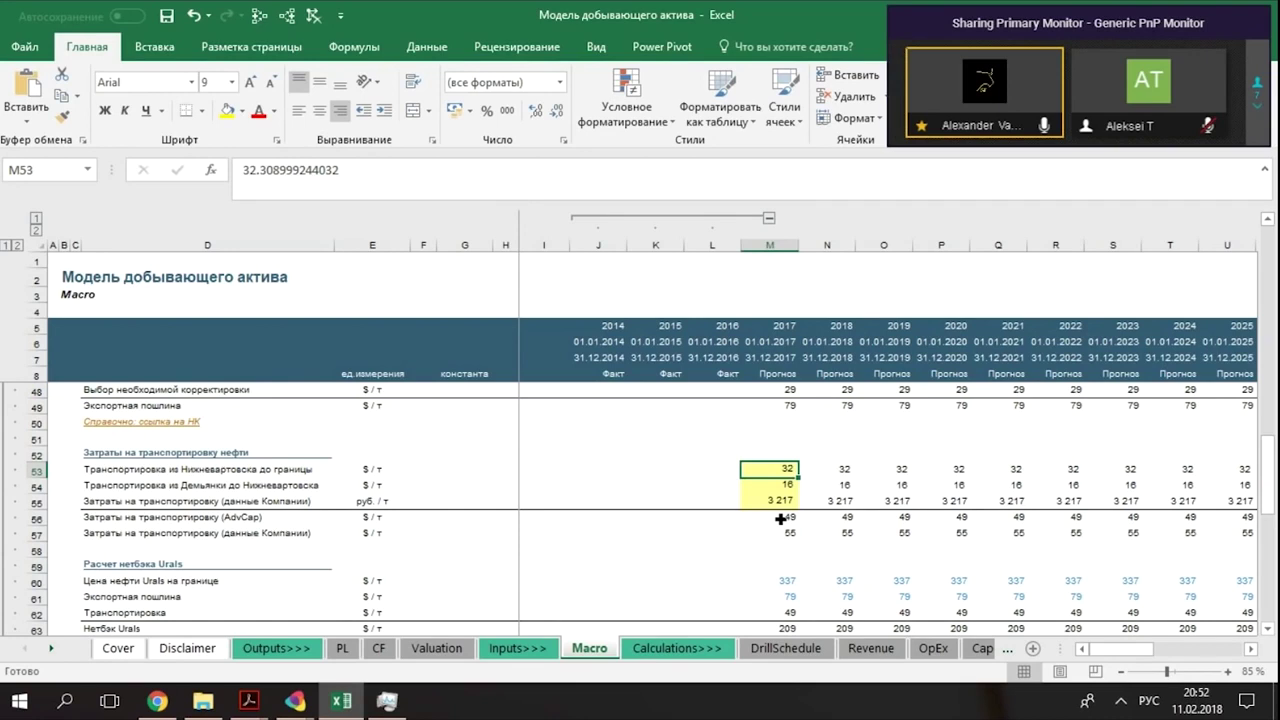
# Step: Examine the 2017 transport cost to Nizhnevartovsk in M54 and go on to the company's transport cost in M55
pyautogui.press('Down')
pyautogui.press('Up')
pyautogui.press('Up')
pyautogui.press('Down')
pyautogui.press('Down')
pyautogui.press('Left')
pyautogui.press('Right')
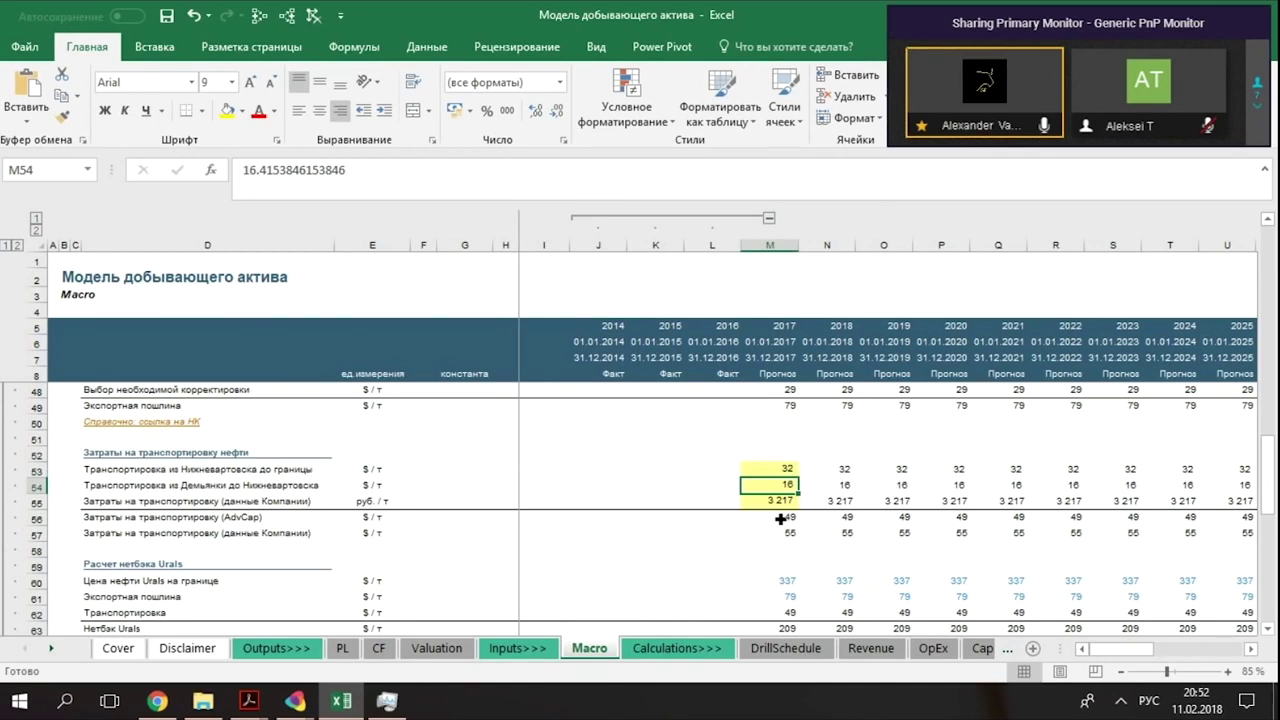
pyautogui.press('Left')
pyautogui.press('Right')
pyautogui.press('Right')
pyautogui.press('Left')
pyautogui.press('Down')
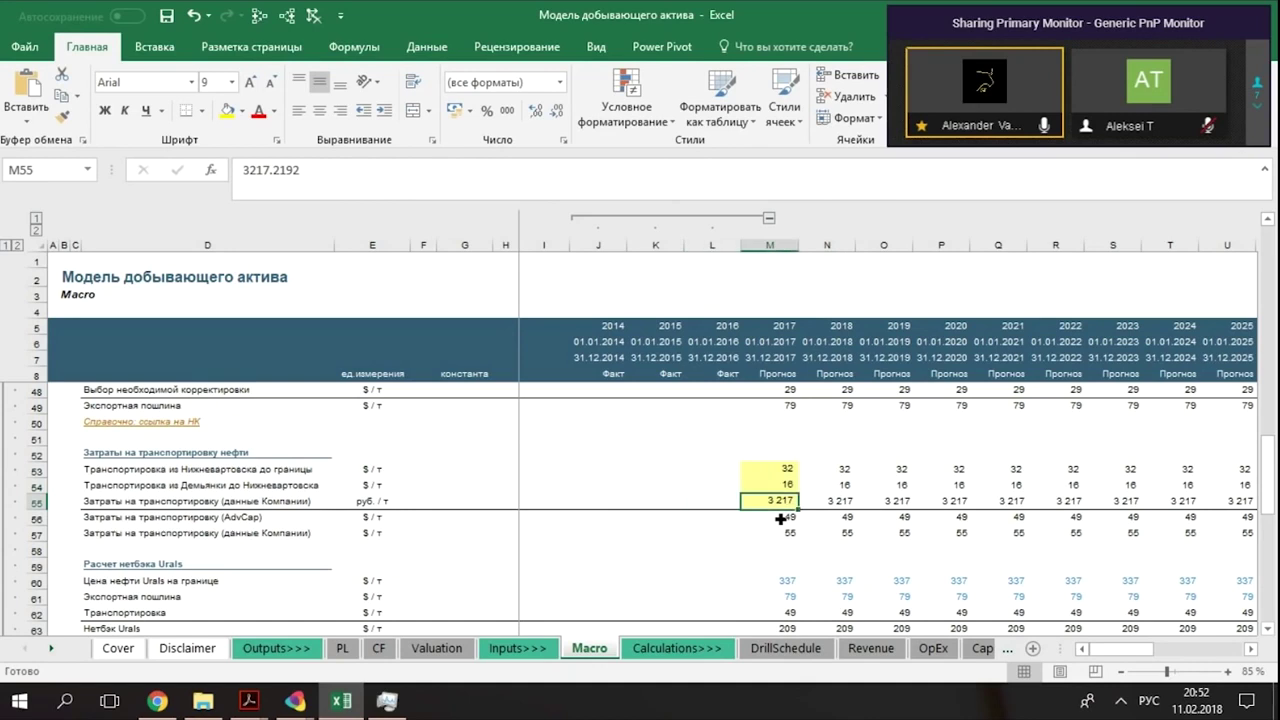
# Step: Examine the formula of the 2017 AdvCap oil transport cost in M56
pyautogui.press('Up')
pyautogui.press('Down')
pyautogui.press('Up')
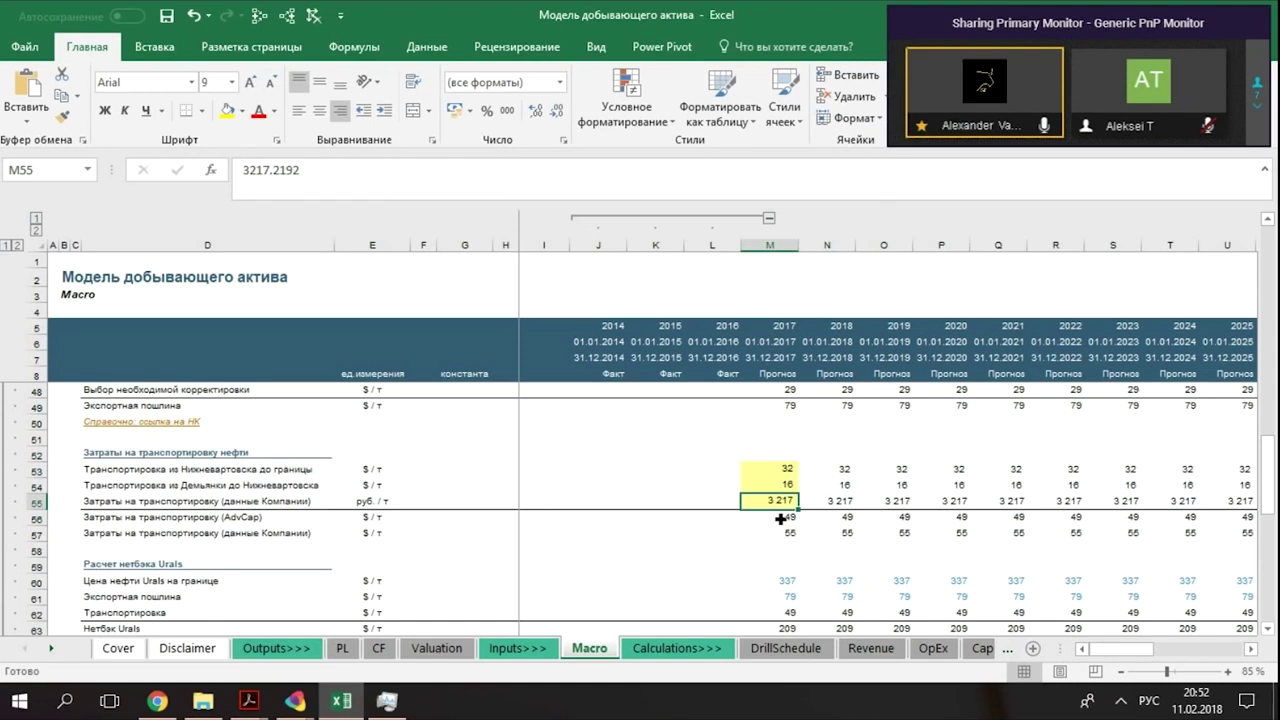
pyautogui.press('Down')
pyautogui.press('F2')
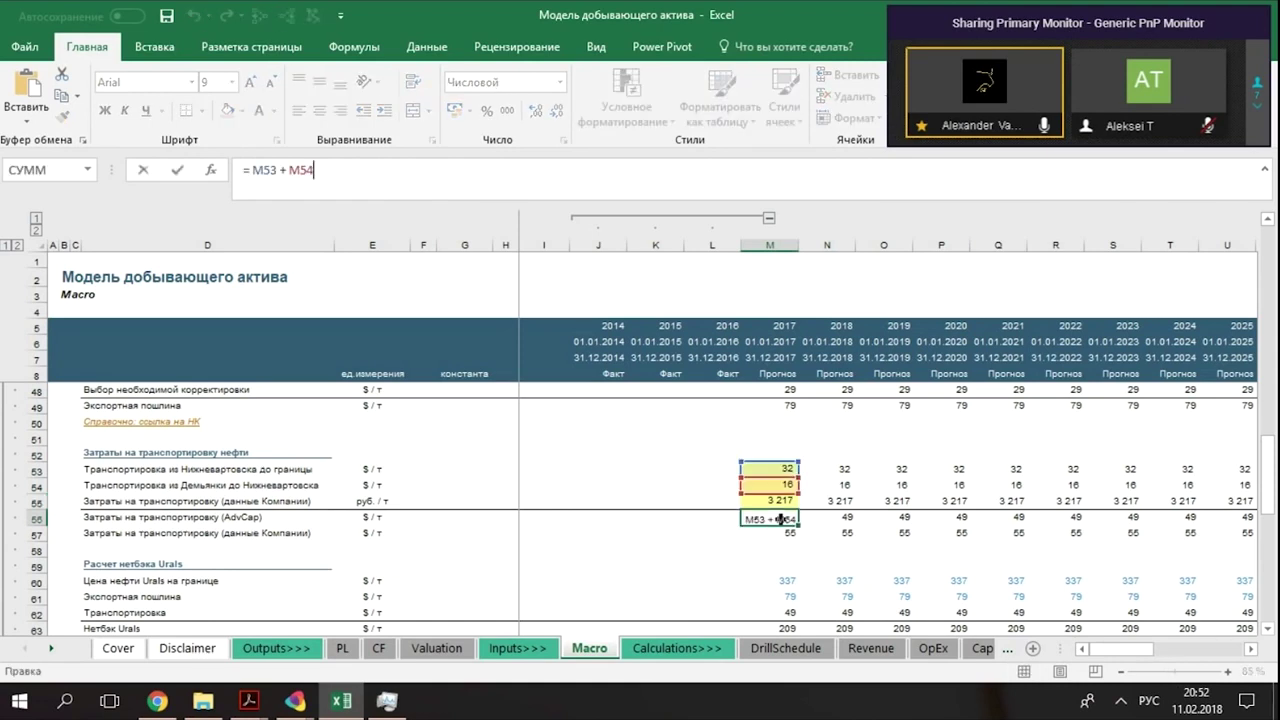
pyautogui.press('Escape')
# Step: Go back over the two 2017 transport cost inputs in M53 and M54 that feed the AdvCap cost
pyautogui.press('Up')
pyautogui.press('Up')
pyautogui.press('Up')
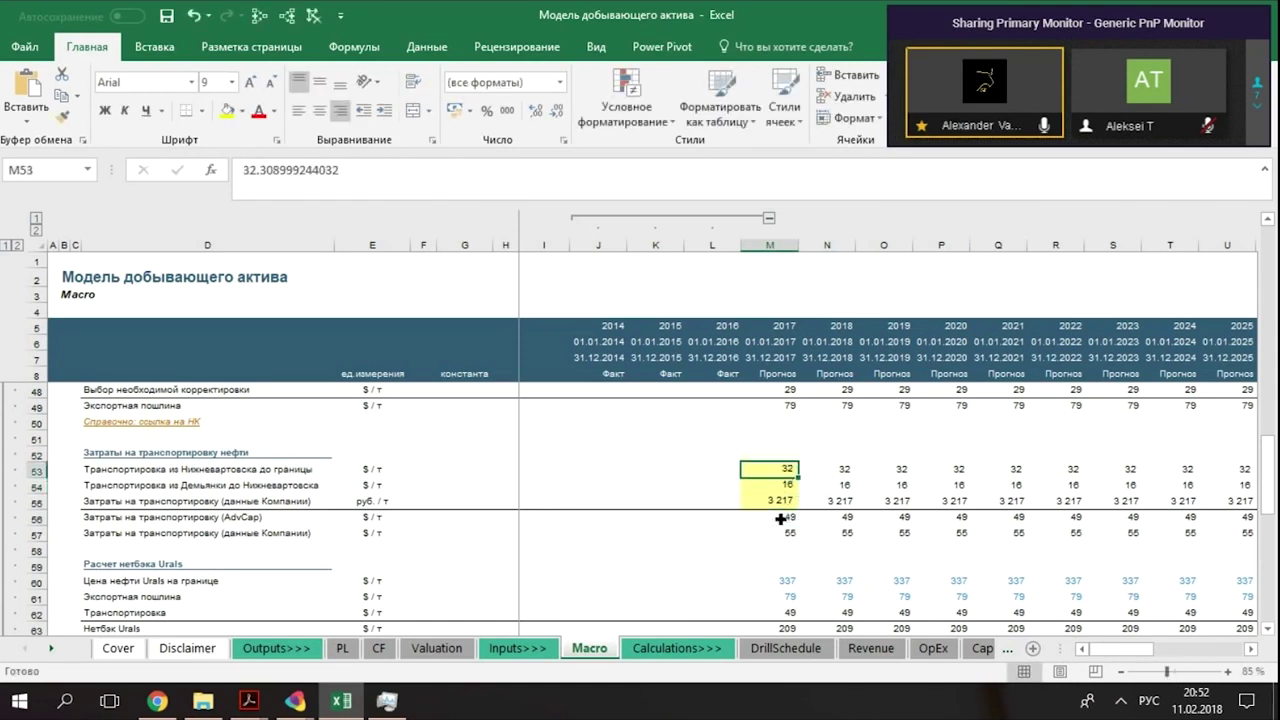
pyautogui.hotkey('shift', 'Down')
pyautogui.press('Down')
pyautogui.press('Down')
pyautogui.press('Up')
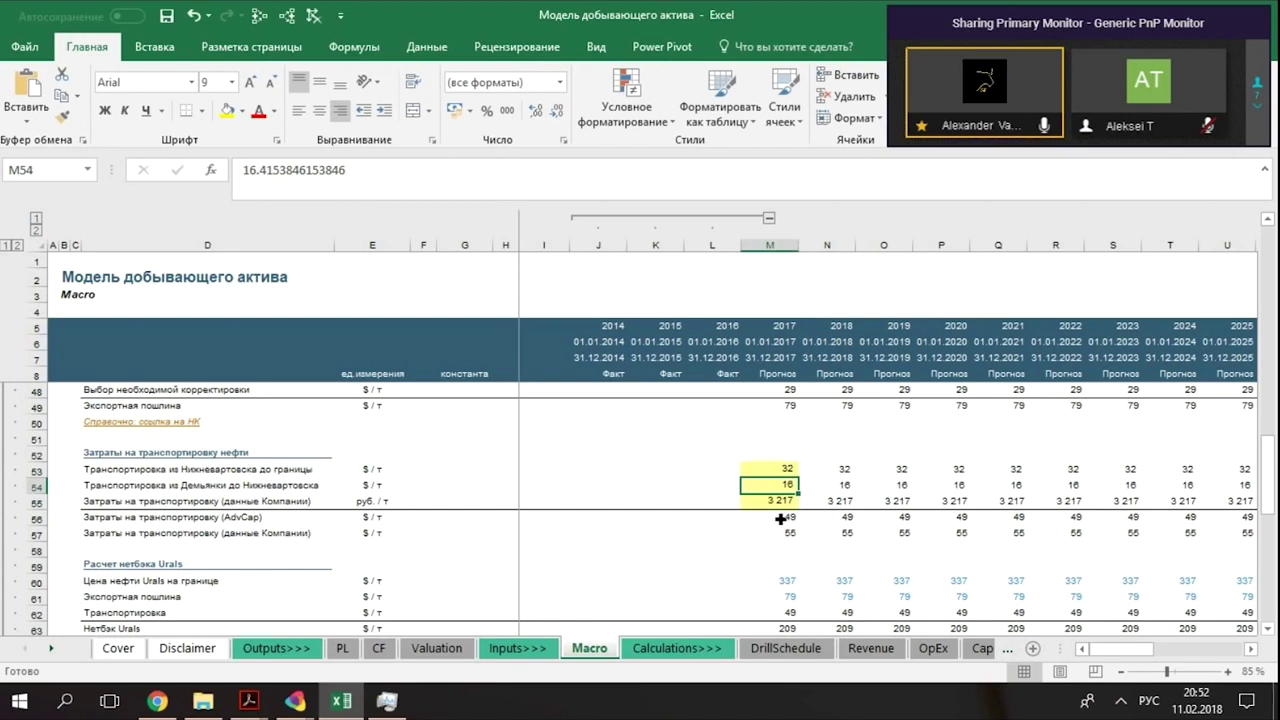
# Step: Compare the 2017 AdvCap transport cost formula in M56 with the company-data formula in M57
pyautogui.press('Down')
pyautogui.press('Down')
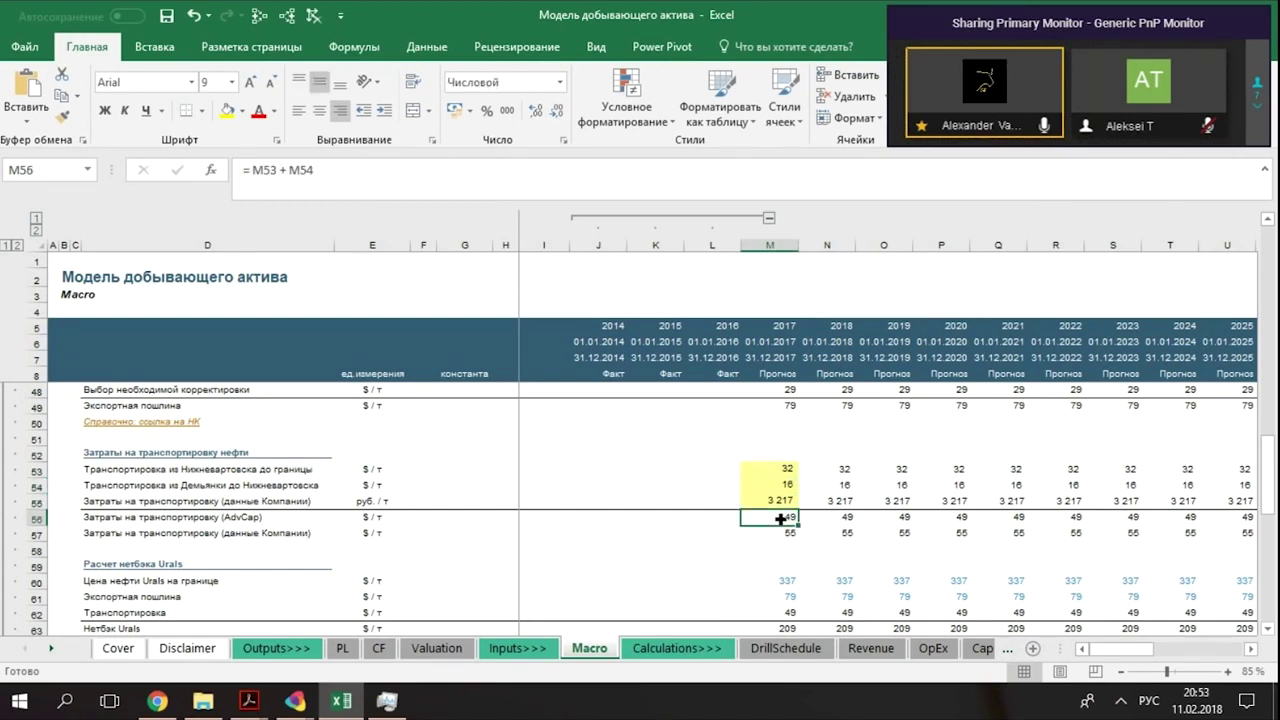
pyautogui.press('Down')
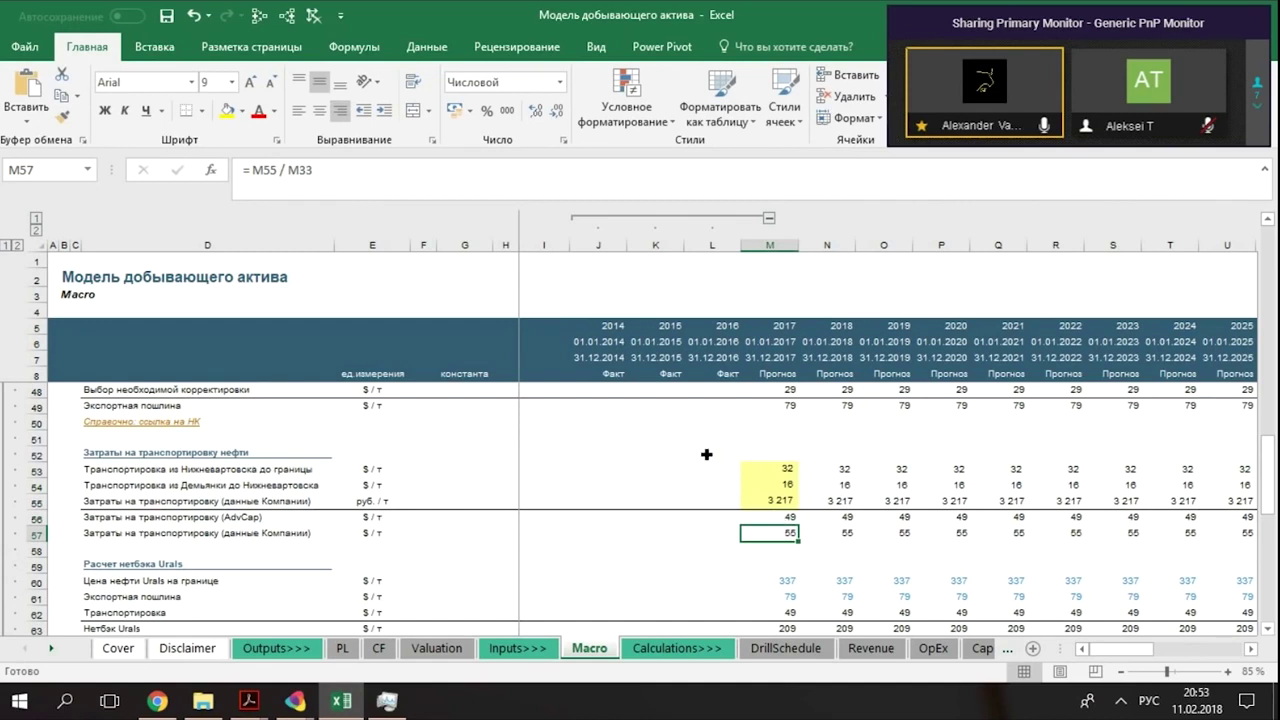
pyautogui.press('Up')
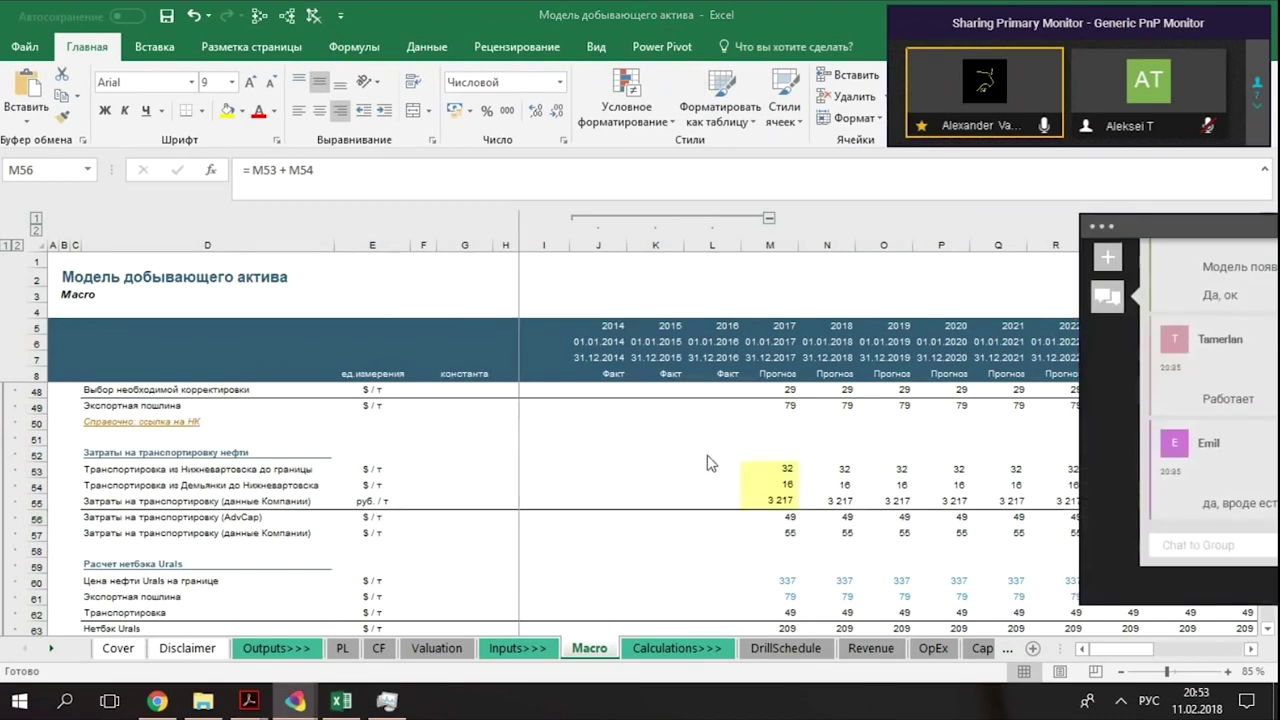
# Step: Look over the rows around the transport costs and go on to the 2017 Urals border price in M60
pyautogui.press('Down')
pyautogui.press('Right')
pyautogui.press('Down')
pyautogui.press('Down')
pyautogui.press('Down')
pyautogui.press('Down')
pyautogui.press('Down')
pyautogui.press('Down')
pyautogui.press('Down')
pyautogui.press('Down')
pyautogui.press('Down')
pyautogui.press('Down')
pyautogui.press('Down')
pyautogui.press('Down')
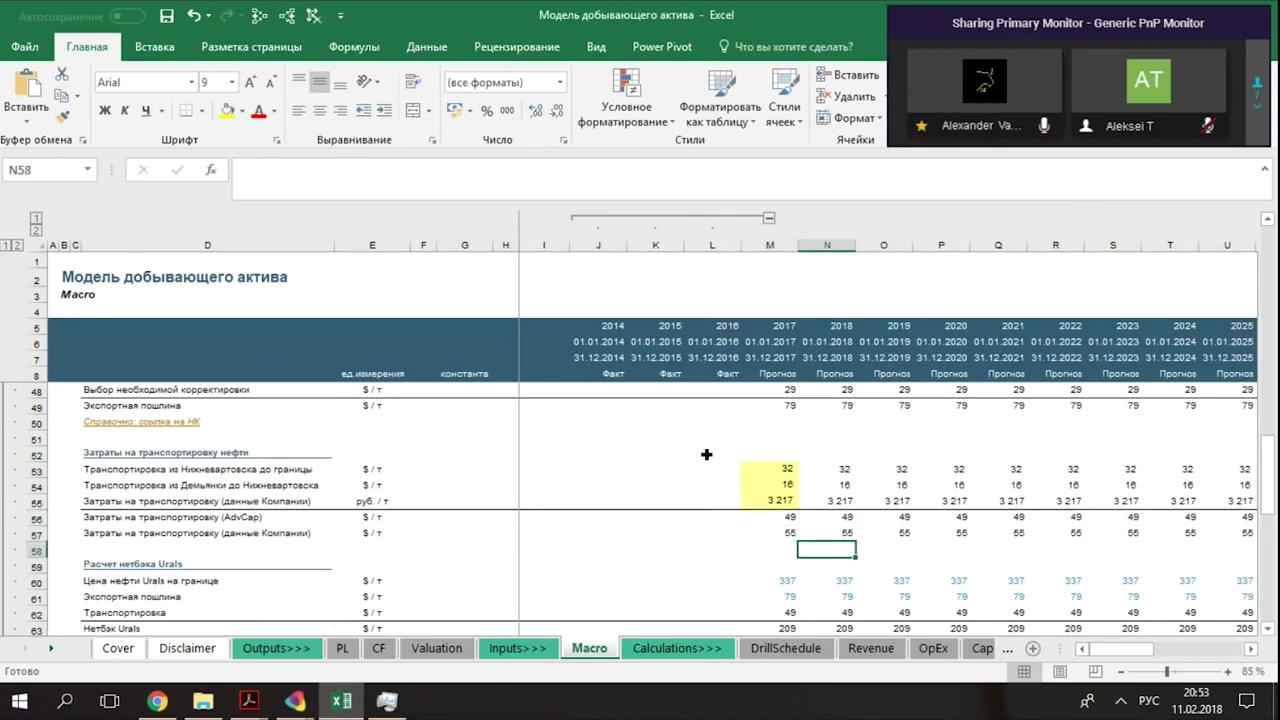
pyautogui.press('Up')
pyautogui.press('Up')
pyautogui.press('Up')
pyautogui.press('Up')
pyautogui.press('Up')
pyautogui.press('Up')
pyautogui.press('Up')
pyautogui.press('Up')
pyautogui.press('Up')
pyautogui.press('Up')
pyautogui.press('Up')
pyautogui.press('Up')
pyautogui.press('Up')
pyautogui.press('Up')
pyautogui.press('Down')
pyautogui.press('Down')
pyautogui.press('Down')
pyautogui.press('Down')
pyautogui.press('Down')
pyautogui.press('Down')
pyautogui.press('Left')
pyautogui.press('Up')
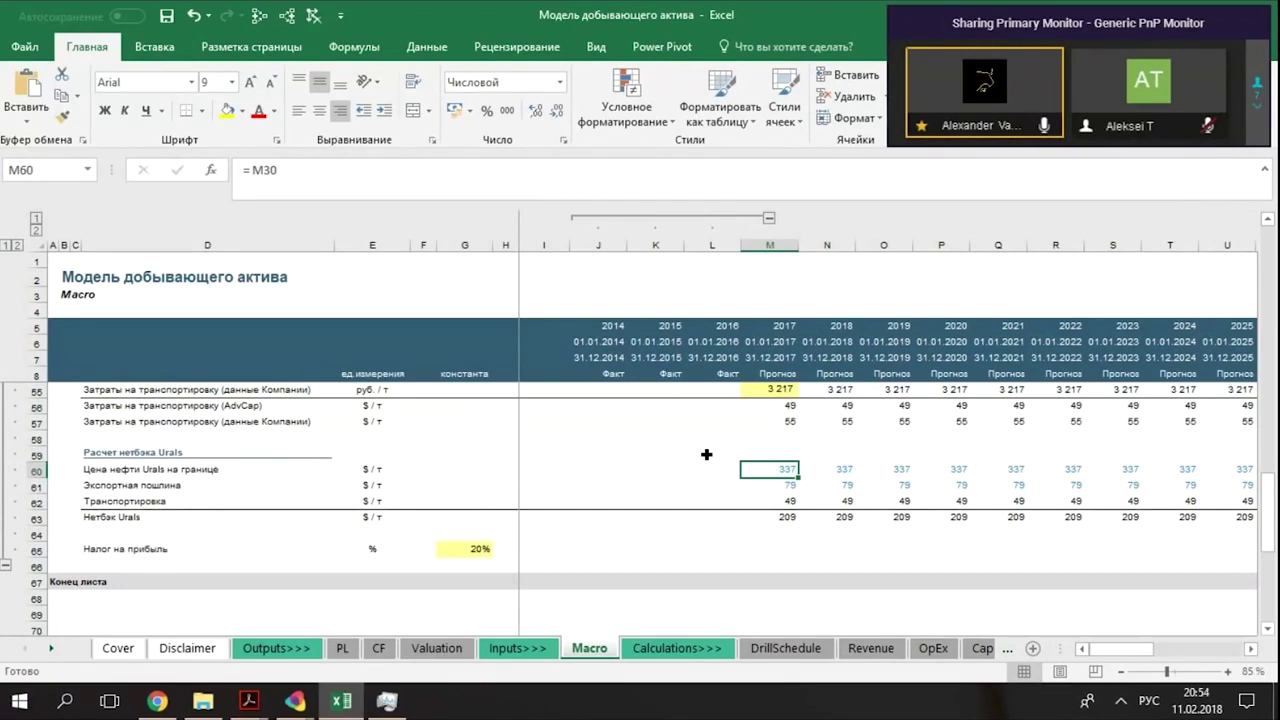
# Step: Examine the 2017 Urals netback components in M60 to M62: border price, export duty and transport
pyautogui.press('Down')
pyautogui.press('Down')
pyautogui.press('Down')
pyautogui.press('Up')
pyautogui.press('Up')
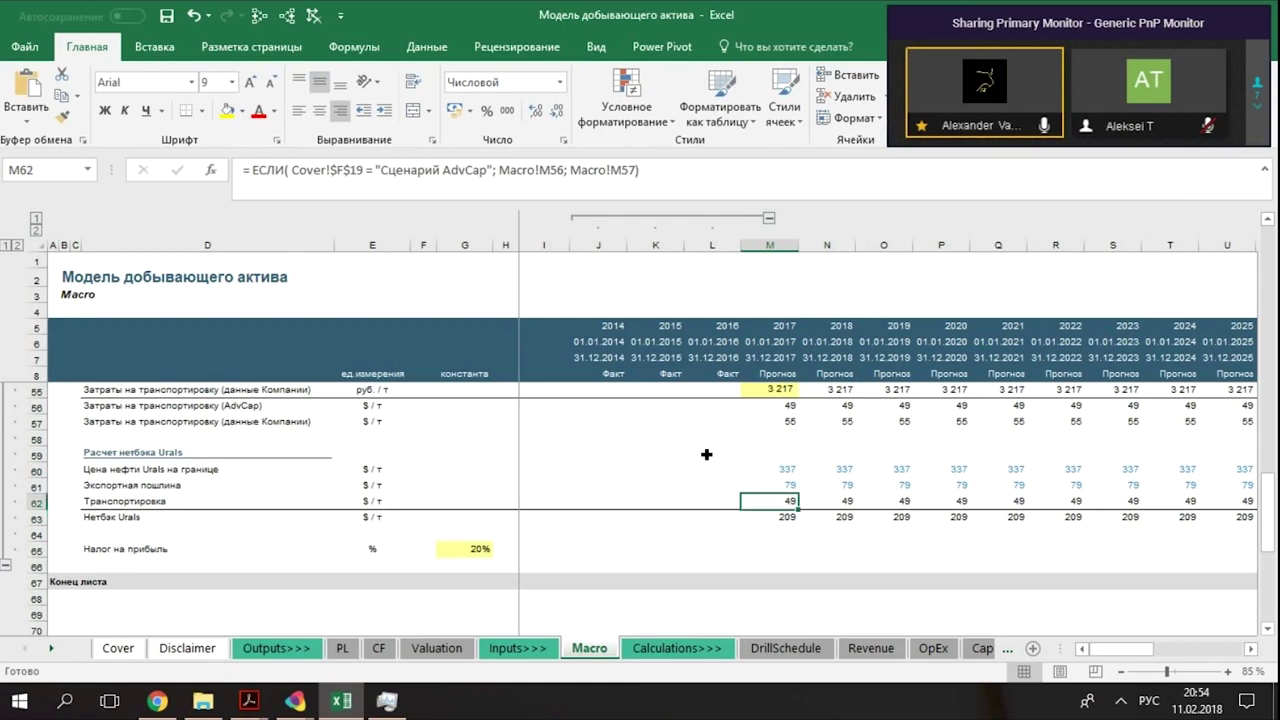
pyautogui.press('Up')
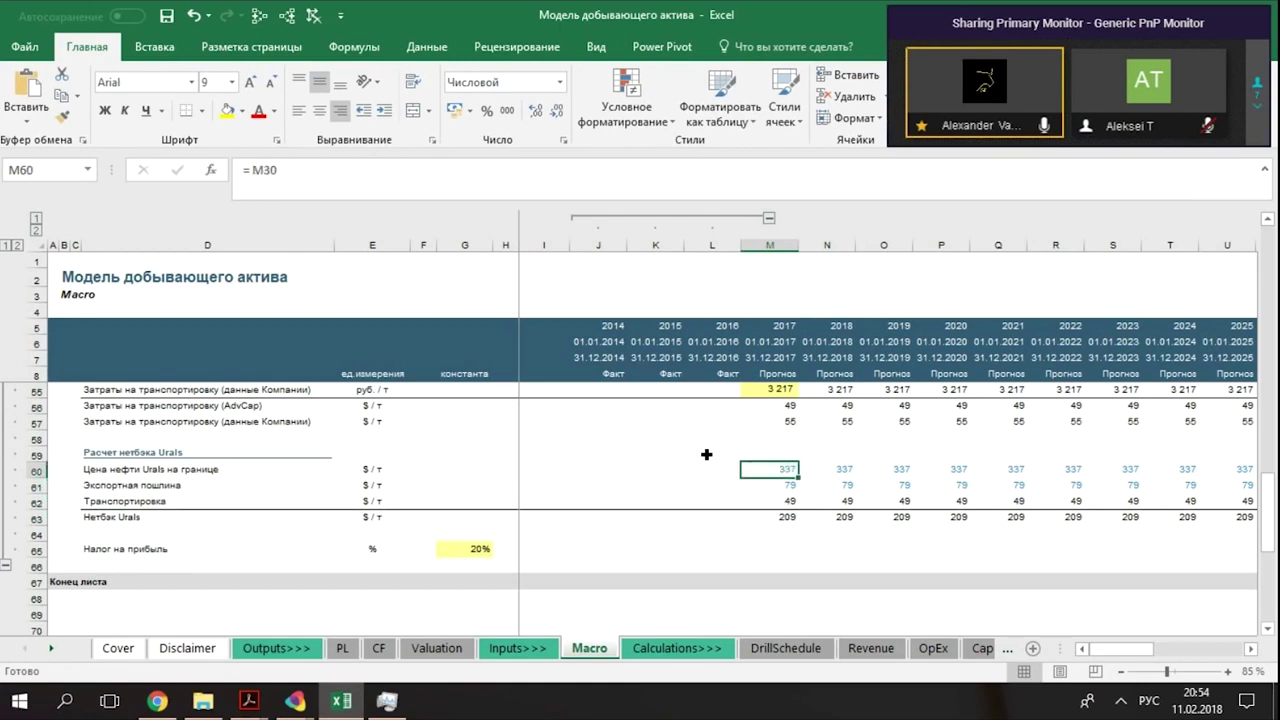
pyautogui.press('Down')
pyautogui.press('Down')
pyautogui.press('Up')
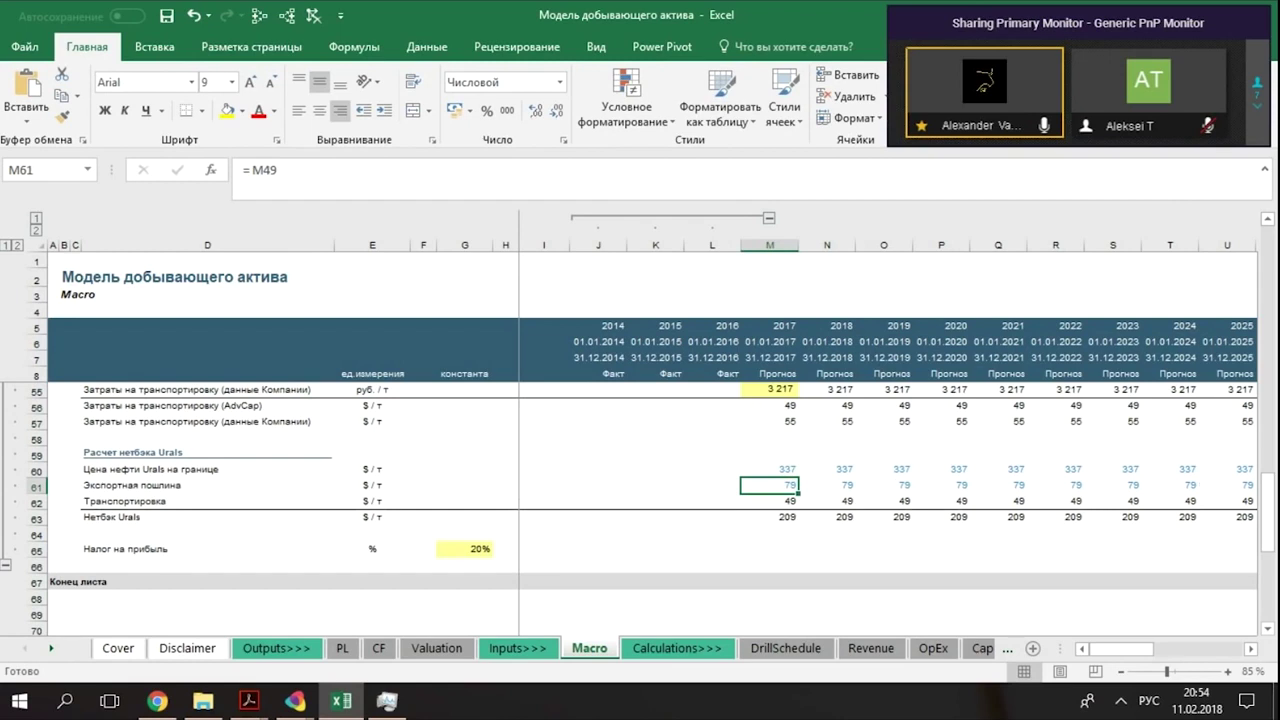
# Step: Set the 2016 Brent oil price in L25 to 25
pyautogui.moveTo(1268, 512); pyautogui.dragTo(1268, 470)
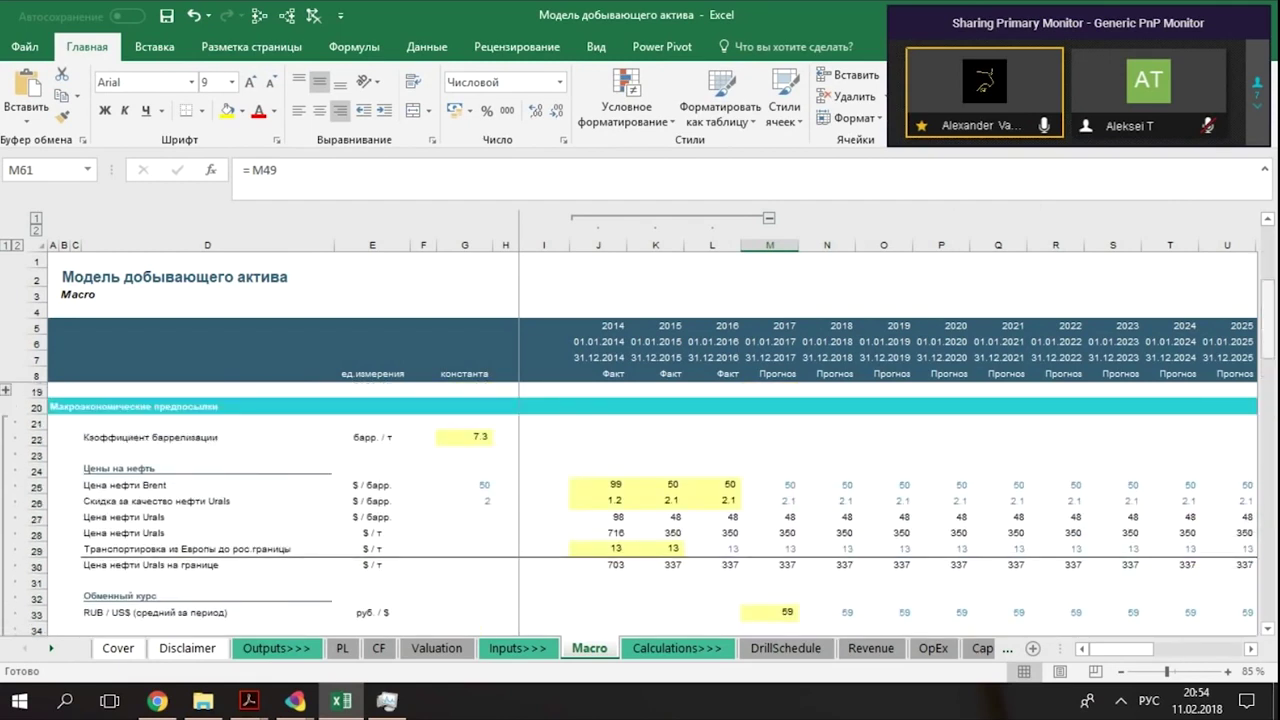
pyautogui.moveTo(1268, 330); pyautogui.dragTo(1268, 338)
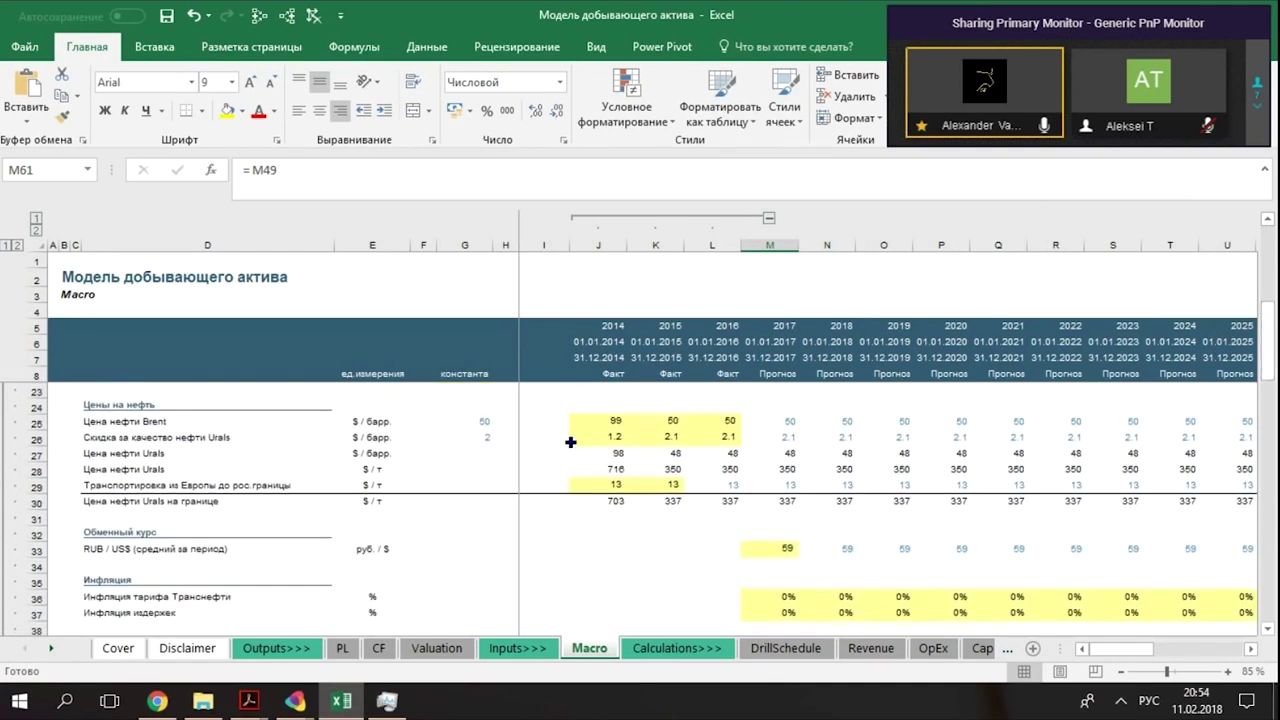
pyautogui.click(717, 420)
pyautogui.press('Left')
pyautogui.press('Down')
pyautogui.press('Right')
pyautogui.press('Up')
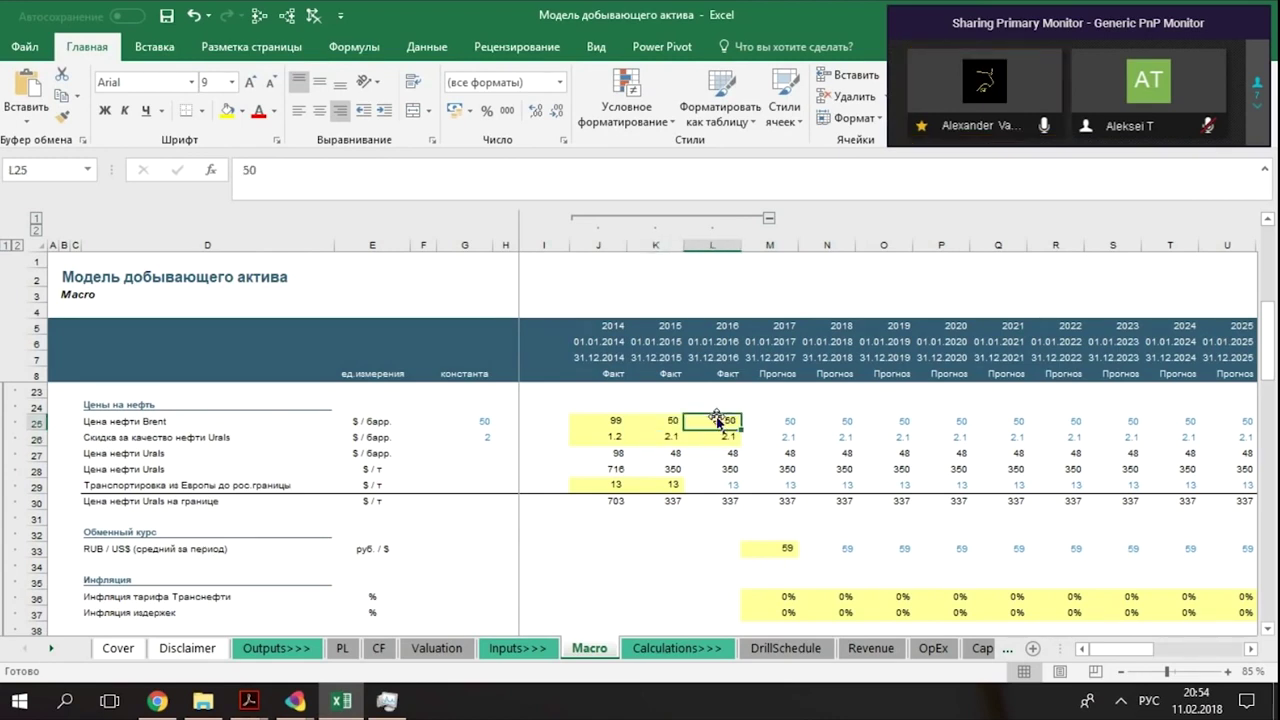
pyautogui.press('BackSpace')
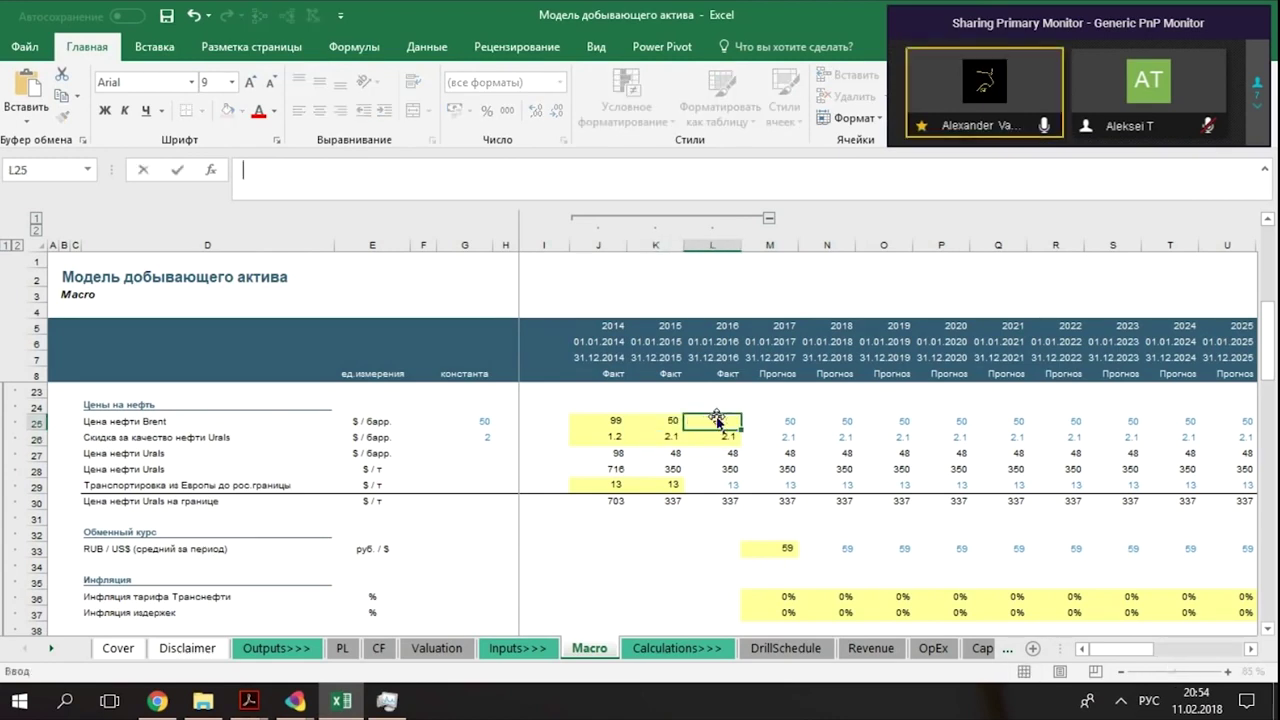
pyautogui.write('25')
pyautogui.press('Return')
# Step: Link the 2017 Brent price in M25 to the 2016 price in L25
pyautogui.press('Right')
pyautogui.press('Down')
pyautogui.click(716, 416)
pyautogui.press('Right')
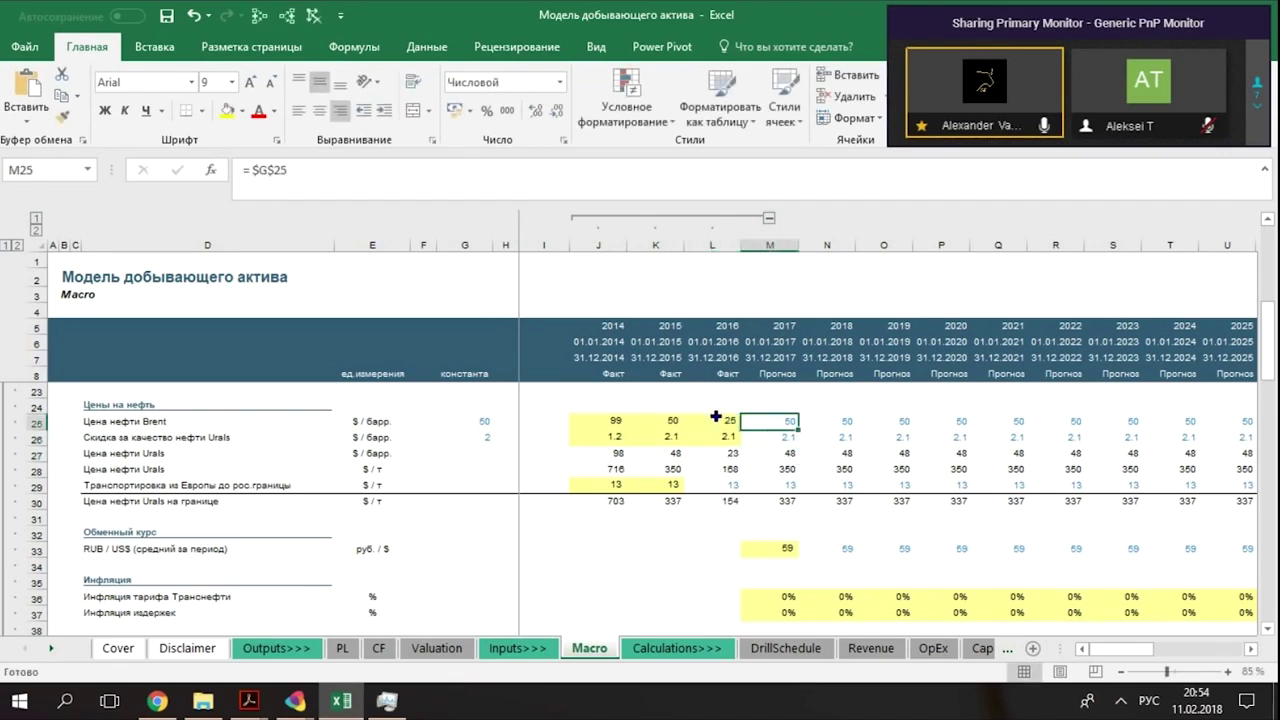
pyautogui.write('=')
pyautogui.click(716, 416)
pyautogui.press('Return')
# Step: Follow the 2017 column down from the Urals price to the export duty rates starting in M43
pyautogui.press('Down')
pyautogui.press('Down')
pyautogui.press('Down')
pyautogui.press('Down')
pyautogui.press('Down')
pyautogui.press('Down')
pyautogui.press('Down')
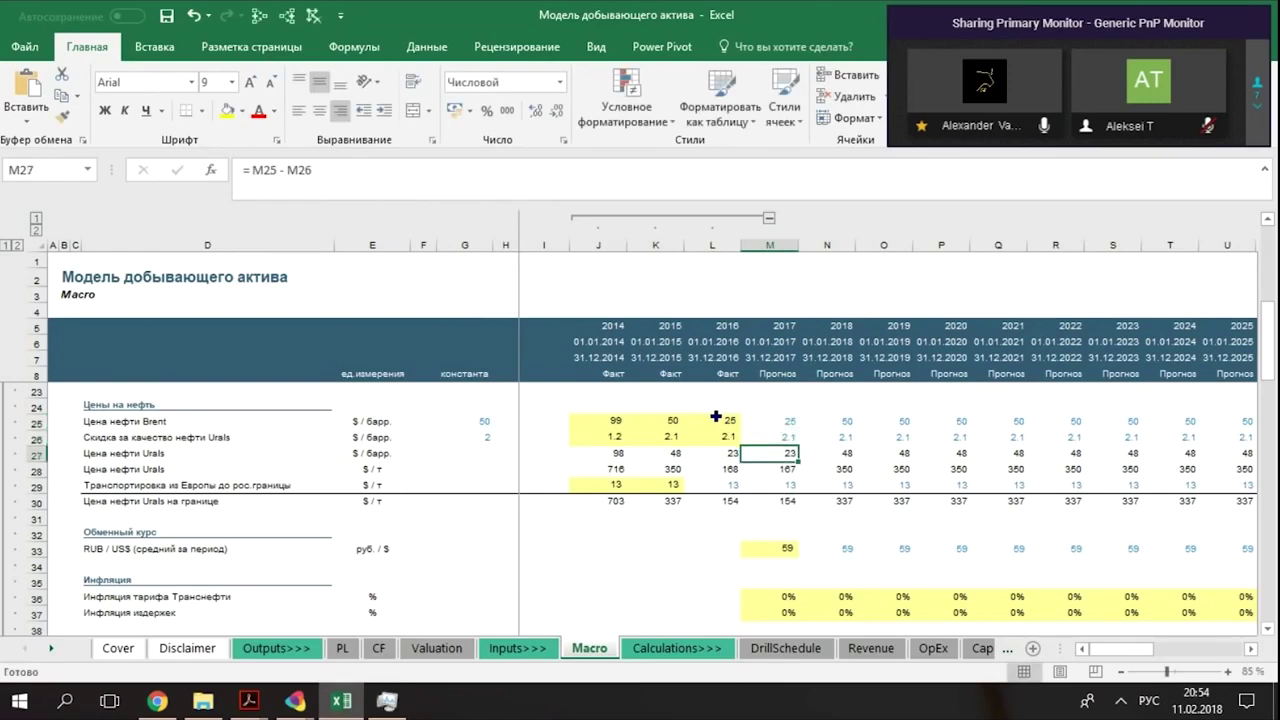
pyautogui.press('Down')
pyautogui.press('Down')
pyautogui.press('Down')
pyautogui.press('Down')
pyautogui.press('Down')
pyautogui.press('Down')
pyautogui.press('Down')
pyautogui.press('Down')
pyautogui.press('Down')
pyautogui.press('Down')
pyautogui.press('Down')
pyautogui.press('Down')
pyautogui.press('Down')
pyautogui.press('Down')
pyautogui.press('Down')
pyautogui.press('Down')
pyautogui.press('Down')
pyautogui.press('Down')
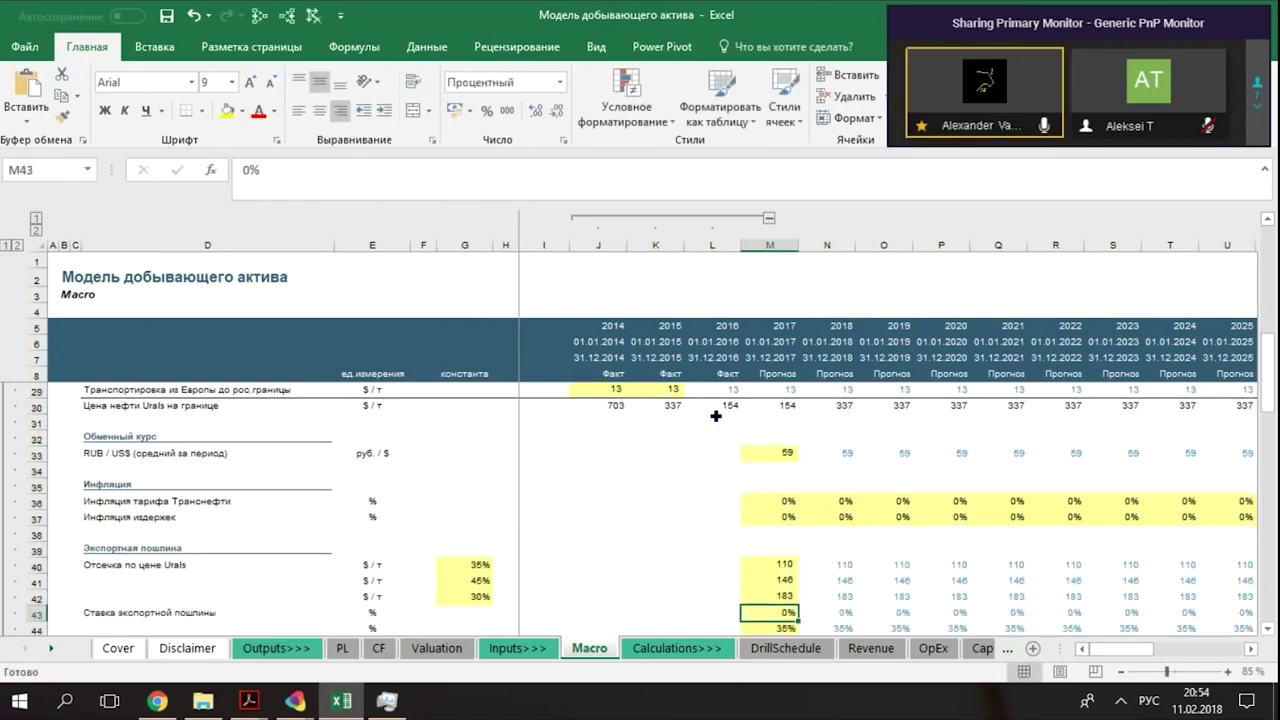
# Step: Check the 2017 export duty rate selection formula in M47
pyautogui.press('Up')
pyautogui.press('Up')
pyautogui.press('Up')
pyautogui.press('Up')
pyautogui.press('Up')
pyautogui.press('Up')
pyautogui.press('Down')
pyautogui.press('Down')
pyautogui.press('Down')
pyautogui.press('Down')
pyautogui.press('Down')
pyautogui.press('Down')
pyautogui.press('Down')
pyautogui.press('Down')
pyautogui.press('Down')
pyautogui.press('Down')
pyautogui.press('Down')
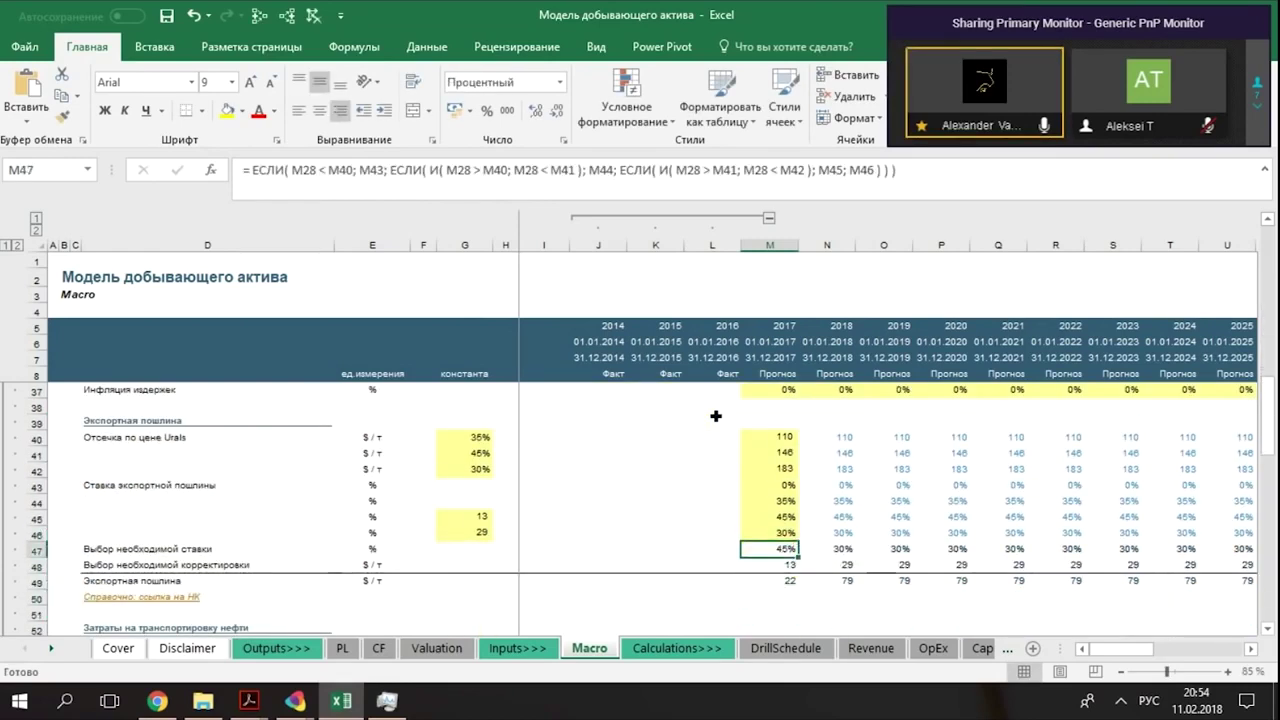
# Step: Follow the 2017 column down to the Urals netback calculation and check its export duty and transport rows
pyautogui.press('Down')
pyautogui.press('Down')
pyautogui.press('Down')
pyautogui.press('Down')
pyautogui.press('Down')
pyautogui.press('Down')
pyautogui.press('Down')
pyautogui.press('Down')
pyautogui.press('Down')
pyautogui.press('Down')
pyautogui.press('Down')
pyautogui.press('Down')
pyautogui.press('Down')
pyautogui.press('Down')
pyautogui.press('Down')
pyautogui.press('Down')
pyautogui.press('Down')
pyautogui.press('Down')
pyautogui.press('Down')
pyautogui.press('Down')
pyautogui.press('Up')
pyautogui.press('Up')
pyautogui.press('Up')
pyautogui.press('Up')
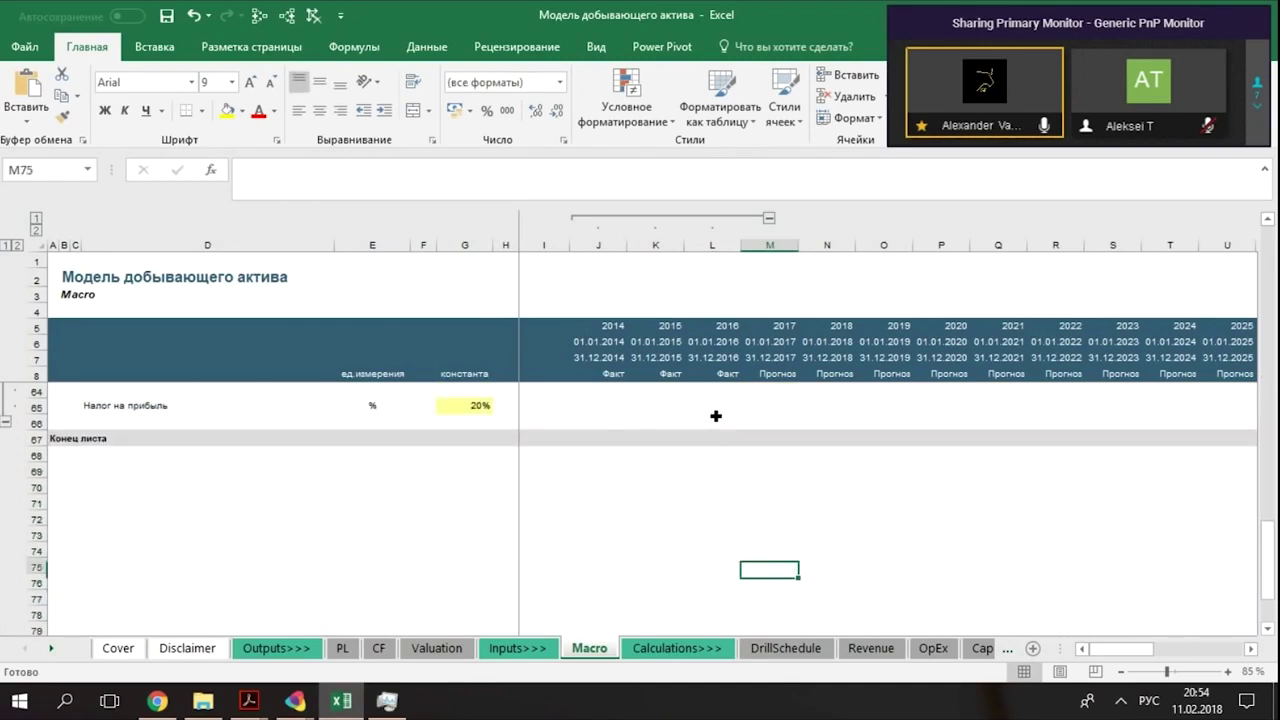
pyautogui.press('Right')
pyautogui.press('Up')
pyautogui.press('Up')
pyautogui.press('Up')
pyautogui.press('Up')
pyautogui.press('Up')
pyautogui.press('Up')
pyautogui.press('Up')
pyautogui.press('Up')
pyautogui.press('Up')
pyautogui.press('Up')
pyautogui.press('Up')
pyautogui.press('Up')
pyautogui.press('Up')
pyautogui.press('Up')
pyautogui.press('Up')
pyautogui.press('Up')
pyautogui.press('Up')
pyautogui.press('Up')
pyautogui.press('Down')
pyautogui.press('Down')
pyautogui.press('Down')
pyautogui.press('Left')
pyautogui.press('Down')
pyautogui.press('Down')
pyautogui.press('Down')
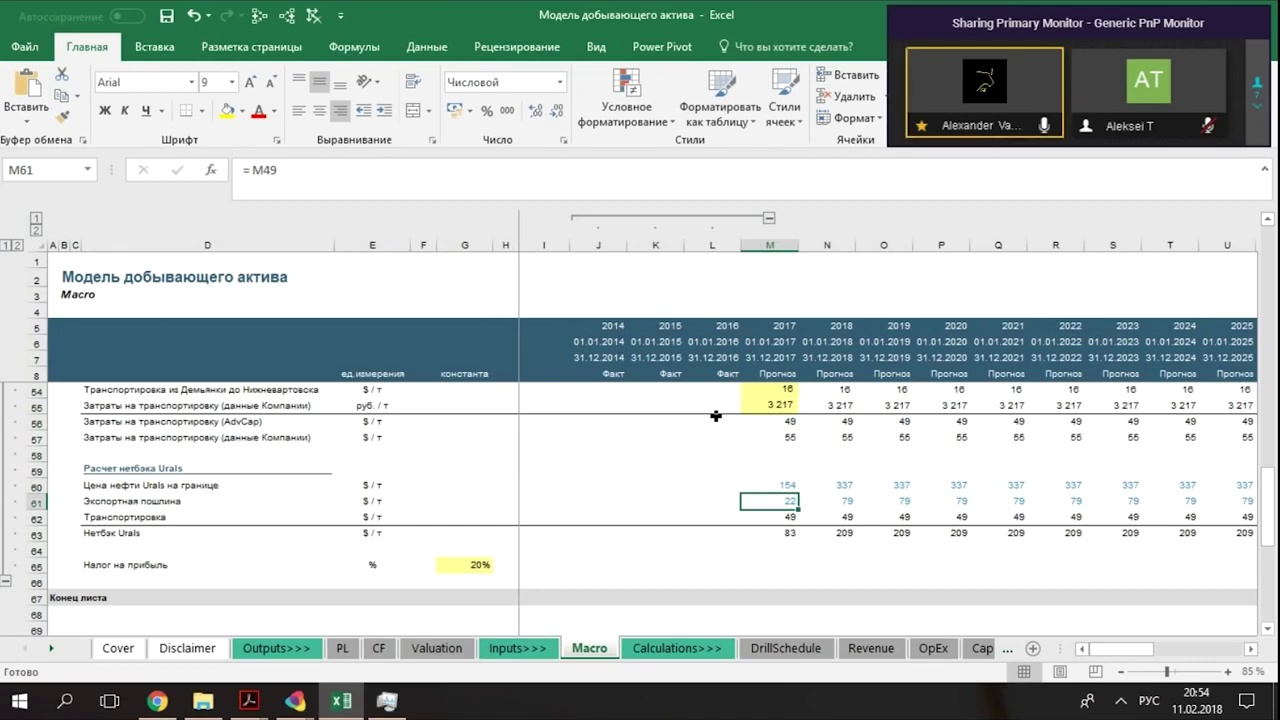
pyautogui.press('Down')
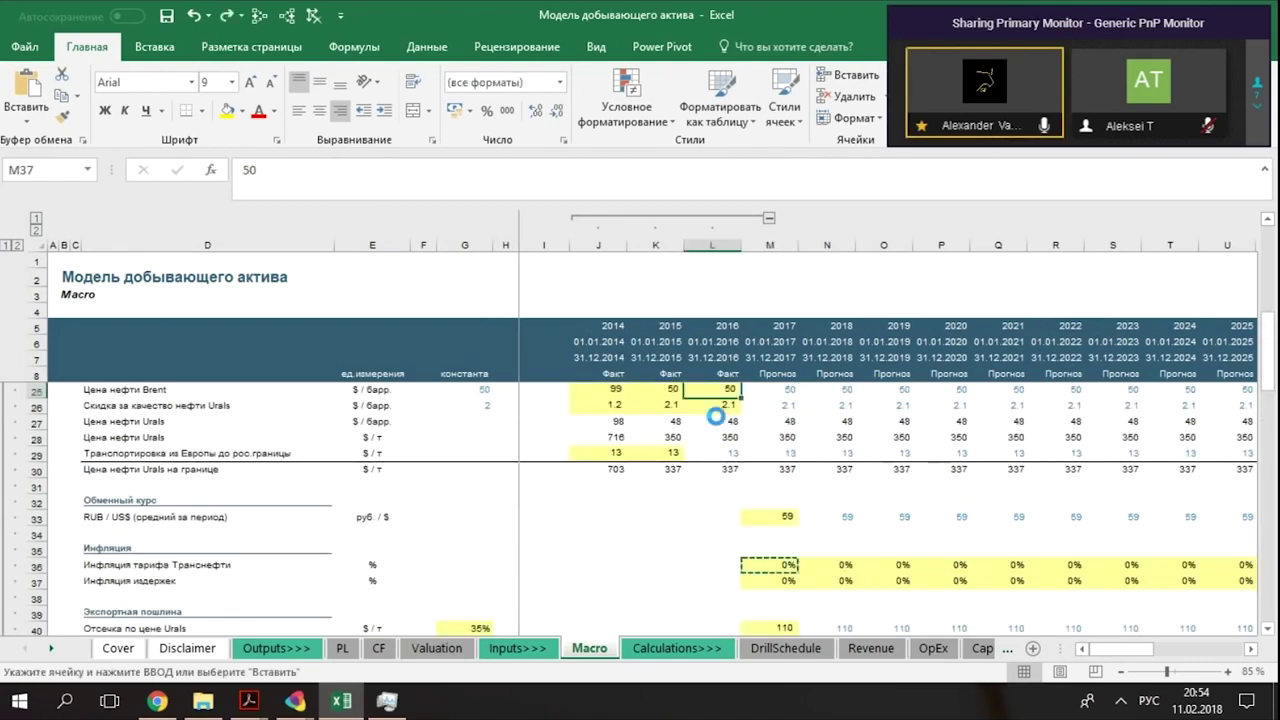
# Step: Restore the 2016 Brent price to 50 and paste the 0% rate from M36 across the cost inflation row from M37
pyautogui.hotkey('ctrl', 'shift', 'Right')
pyautogui.press('Return')
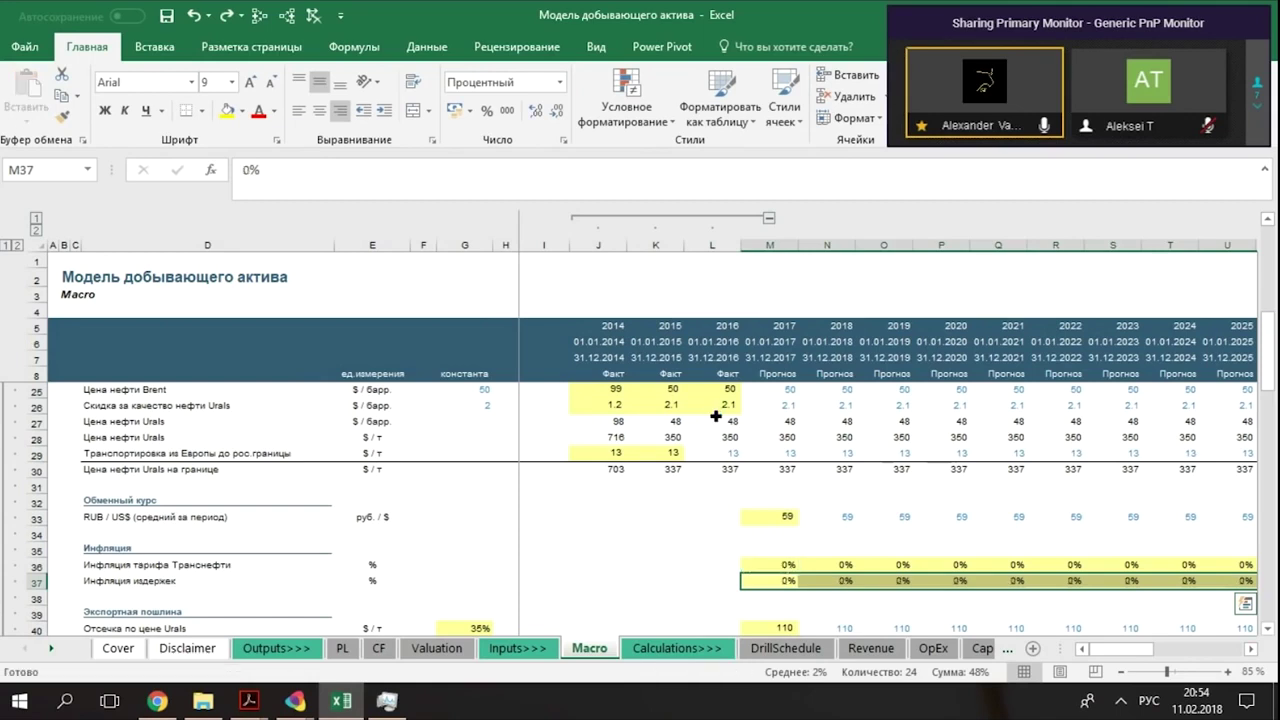
# Step: Trace the 2017 column down to the Urals netback block and check the netback formula in M63
pyautogui.press('Down')
pyautogui.press('Down')
pyautogui.press('Down')
pyautogui.press('Down')
pyautogui.press('Down')
pyautogui.press('Down')
pyautogui.press('Down')
pyautogui.press('Down')
pyautogui.press('Down')
pyautogui.press('Down')
pyautogui.press('Down')
pyautogui.press('Down')
pyautogui.press('Down')
pyautogui.press('Down')
pyautogui.press('Down')
pyautogui.press('Down')
pyautogui.press('Down')
pyautogui.press('Down')
pyautogui.press('Down')
pyautogui.press('Down')
pyautogui.press('Up')
pyautogui.press('Up')
pyautogui.press('Up')
pyautogui.press('Up')
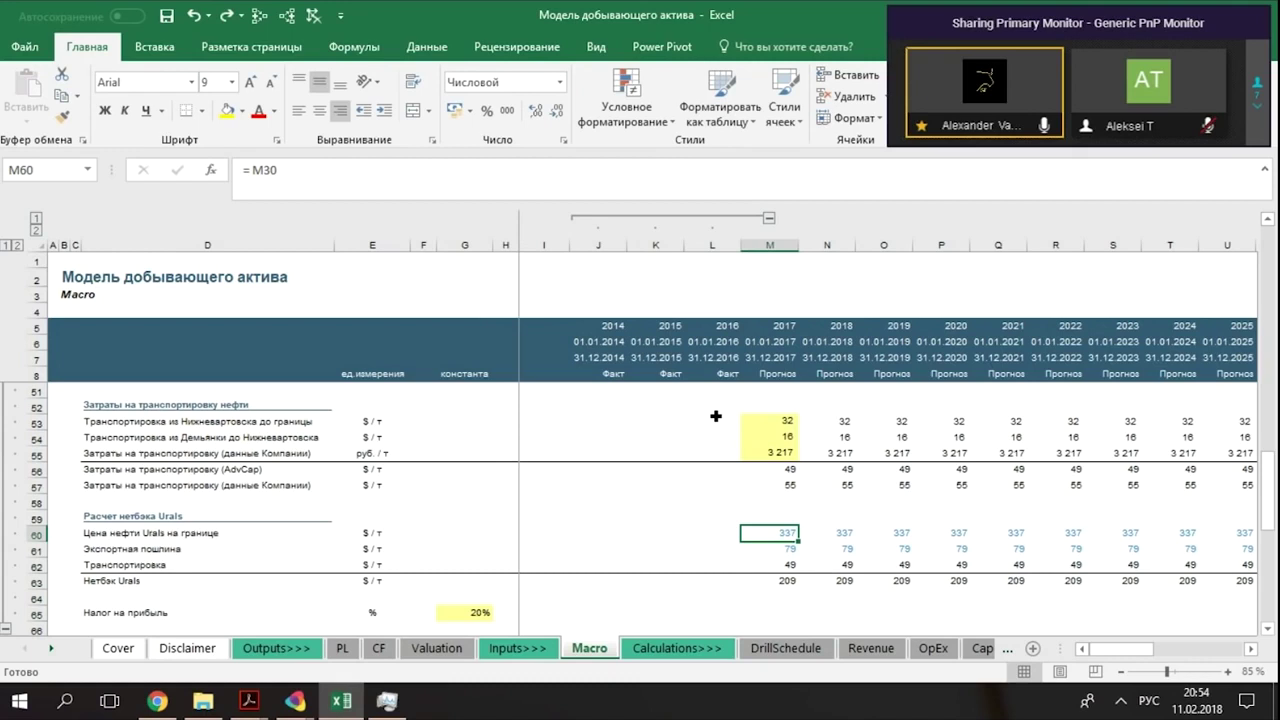
pyautogui.press('Down')
pyautogui.press('Down')
pyautogui.press('Down')
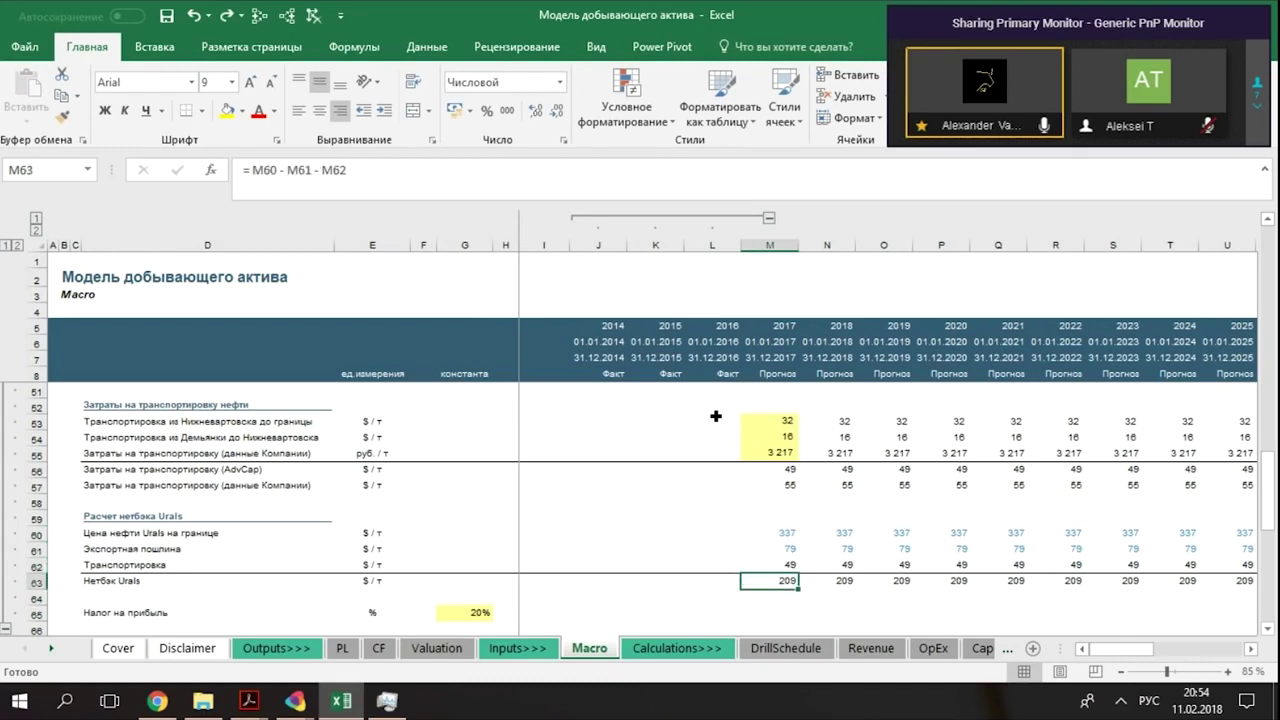
# Step: Examine the profit tax assumption in row 65 of the Macro sheet, moving to its label in D65
pyautogui.press('Down')
pyautogui.press('Down')
pyautogui.press('Left')
pyautogui.press('Left')
pyautogui.press('Left')
pyautogui.press('Left')
pyautogui.press('Left')
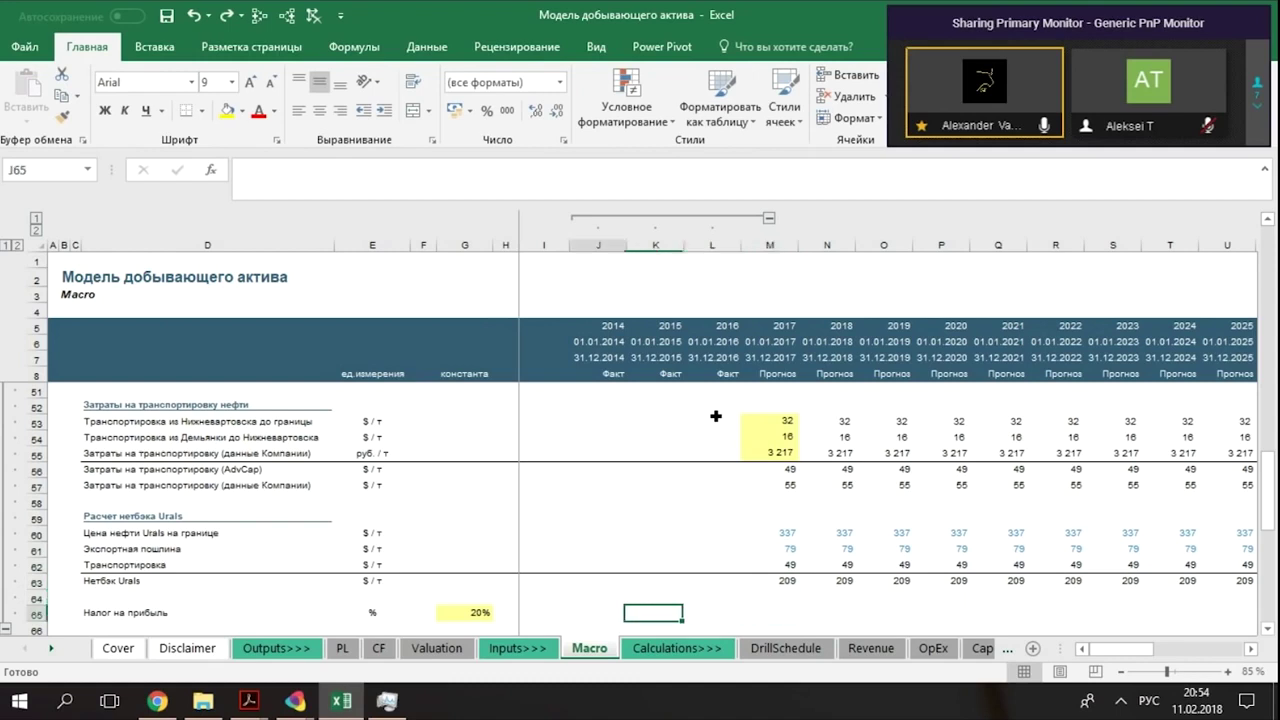
pyautogui.press('Down')
pyautogui.press('Up')
pyautogui.press('Left')
pyautogui.press('Left')
pyautogui.press('Left')
pyautogui.press('Left')
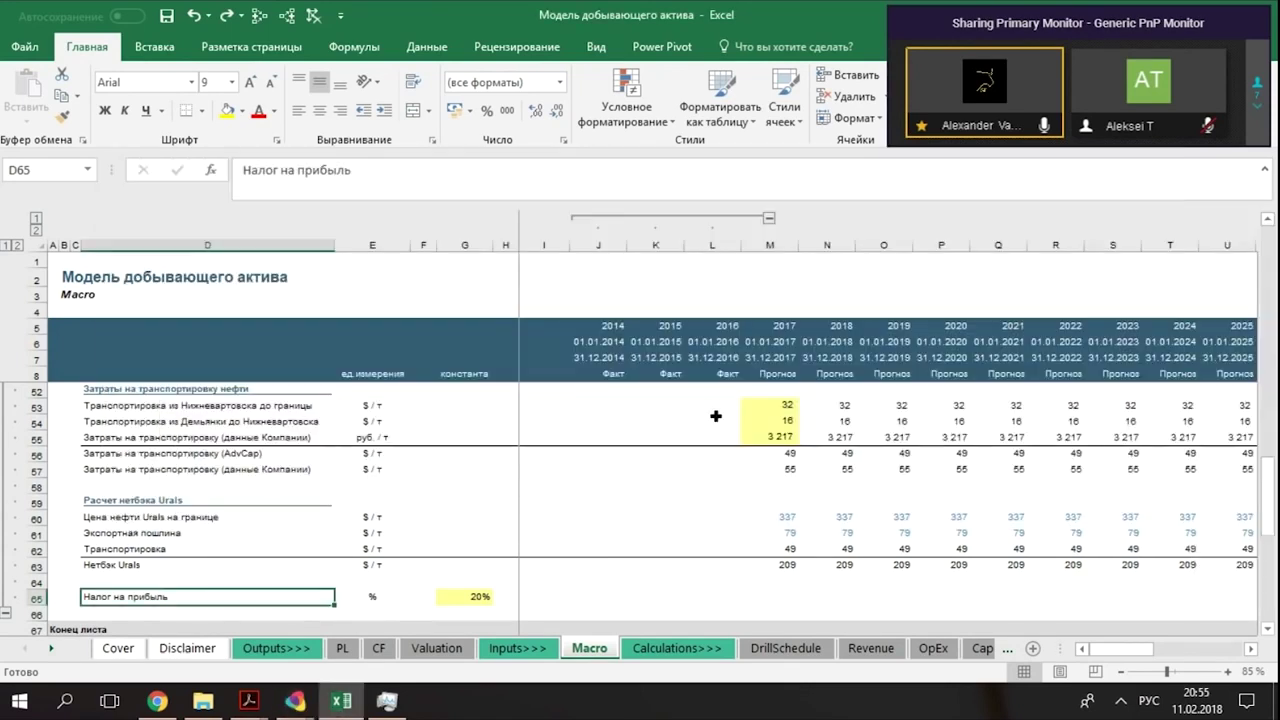
# Step: Return to cell A1 of the Macro sheet and open the DrillSchedule sheet
pyautogui.press('Left')
pyautogui.press('Left')
pyautogui.press('Left')
pyautogui.press('Up')
pyautogui.press('Up')
pyautogui.press('Up')
pyautogui.press('Up')
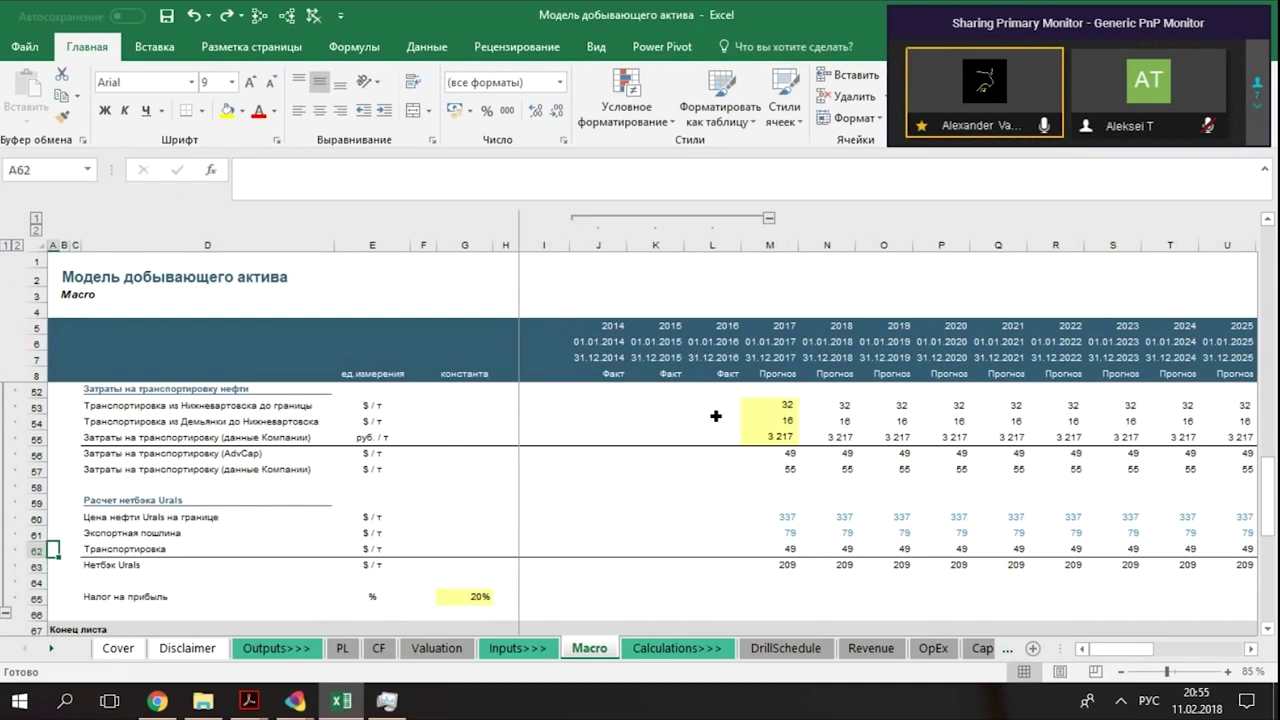
pyautogui.hotkey('ctrl', 'Up')
pyautogui.hotkey('ctrl', 'Home')
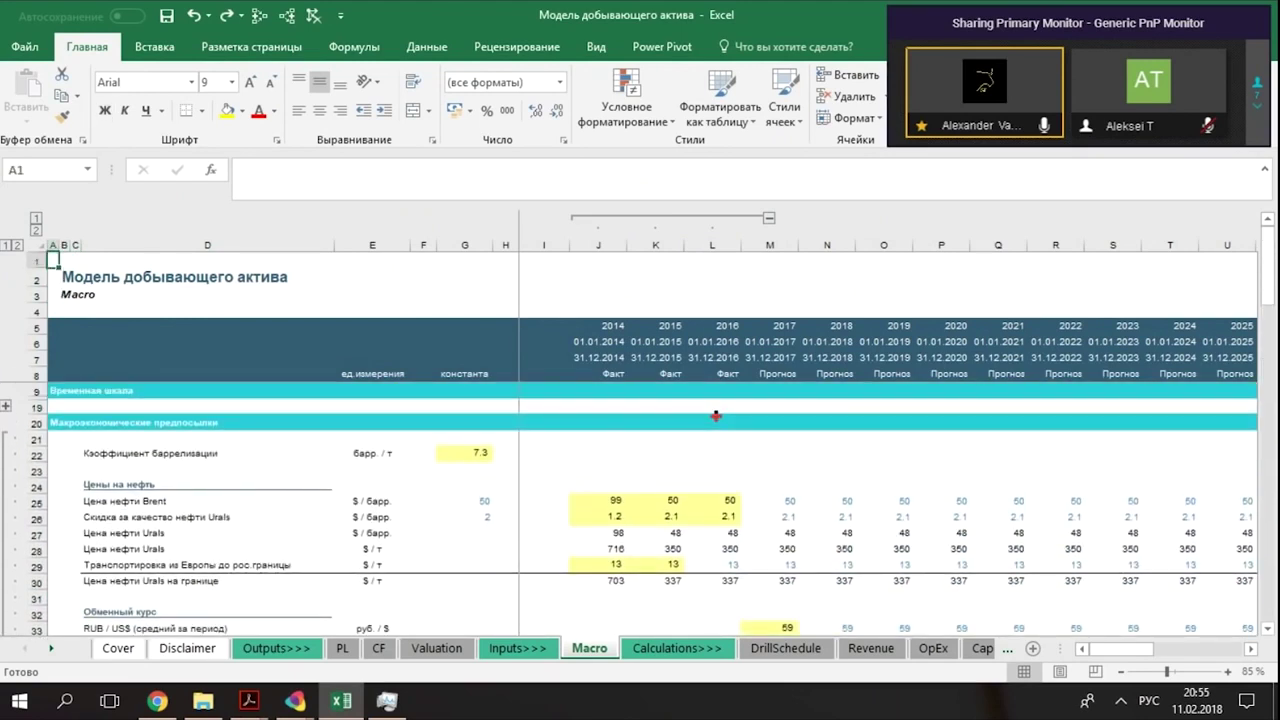
pyautogui.click(770, 649)
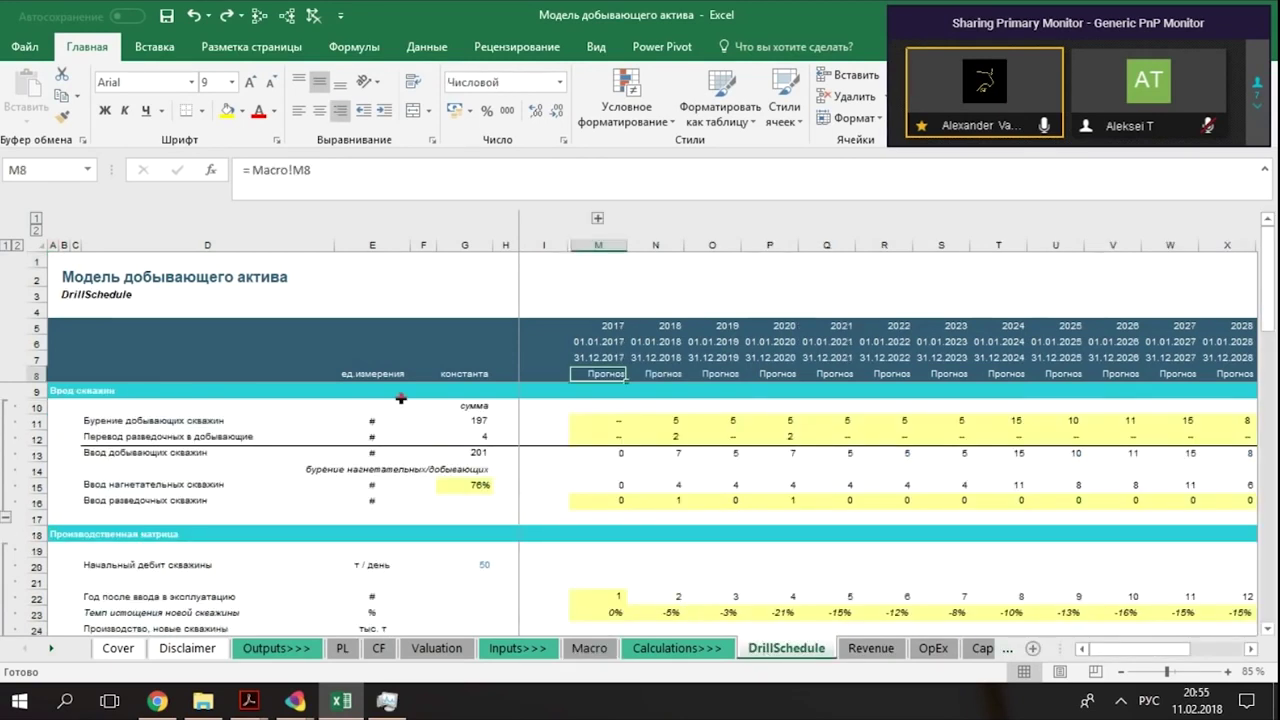
# Step: Examine the well commissioning section of the DrillSchedule sheet, from the header down to row 14
pyautogui.press('Up')
pyautogui.press('Left')
pyautogui.press('Left')
pyautogui.press('Left')
pyautogui.press('Left')
pyautogui.press('Left')
pyautogui.press('Left')
pyautogui.press('Left')
pyautogui.press('Left')
pyautogui.press('Left')
pyautogui.press('Up')
pyautogui.press('Up')
pyautogui.press('Up')
pyautogui.press('Up')
pyautogui.press('Up')
pyautogui.press('Up')
pyautogui.press('Down')
pyautogui.press('Down')
pyautogui.press('Down')
pyautogui.press('Down')
pyautogui.press('Down')
pyautogui.press('Down')
pyautogui.press('Down')
pyautogui.press('Down')
pyautogui.press('Down')
pyautogui.press('Down')
pyautogui.press('Down')
pyautogui.press('Down')
pyautogui.press('Down')
pyautogui.press('Right')
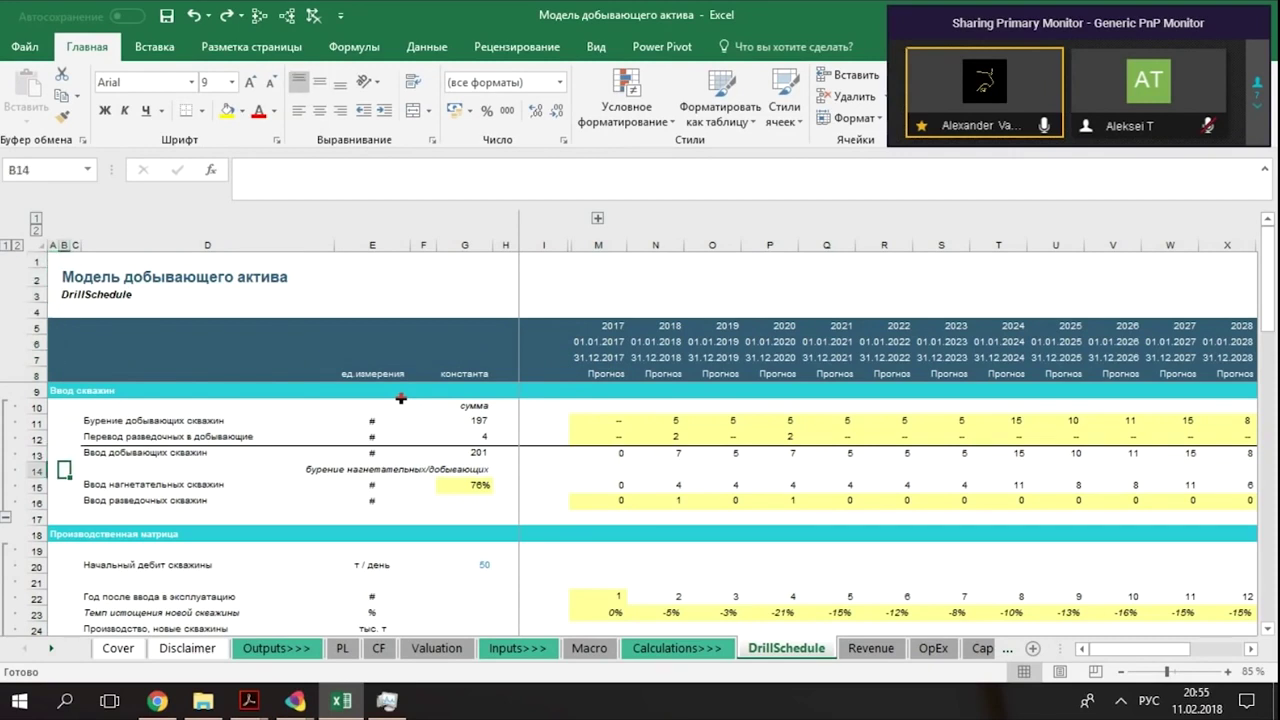
# Step: Examine the DrillSchedule sheet from the well commissioning rows down through the yearly production matrix in column M
pyautogui.press('Down')
pyautogui.press('Down')
pyautogui.press('Right')
pyautogui.press('Right')
pyautogui.press('Down')
pyautogui.press('Down')
pyautogui.press('Down')
pyautogui.press('Right')
pyautogui.press('Right')
pyautogui.press('Right')
pyautogui.press('Down')
pyautogui.press('Down')
pyautogui.press('Right')
pyautogui.press('Right')
pyautogui.press('Right')
pyautogui.press('Down')
pyautogui.press('Down')
pyautogui.press('Down')
pyautogui.press('Down')
pyautogui.press('Down')
pyautogui.press('Down')
pyautogui.press('Down')
pyautogui.press('Down')
pyautogui.press('Down')
pyautogui.press('Down')
pyautogui.press('Down')
pyautogui.press('Down')
pyautogui.press('Down')
pyautogui.press('Down')
pyautogui.press('Down')
pyautogui.press('Down')
pyautogui.press('Down')
pyautogui.press('Down')
pyautogui.press('Down')
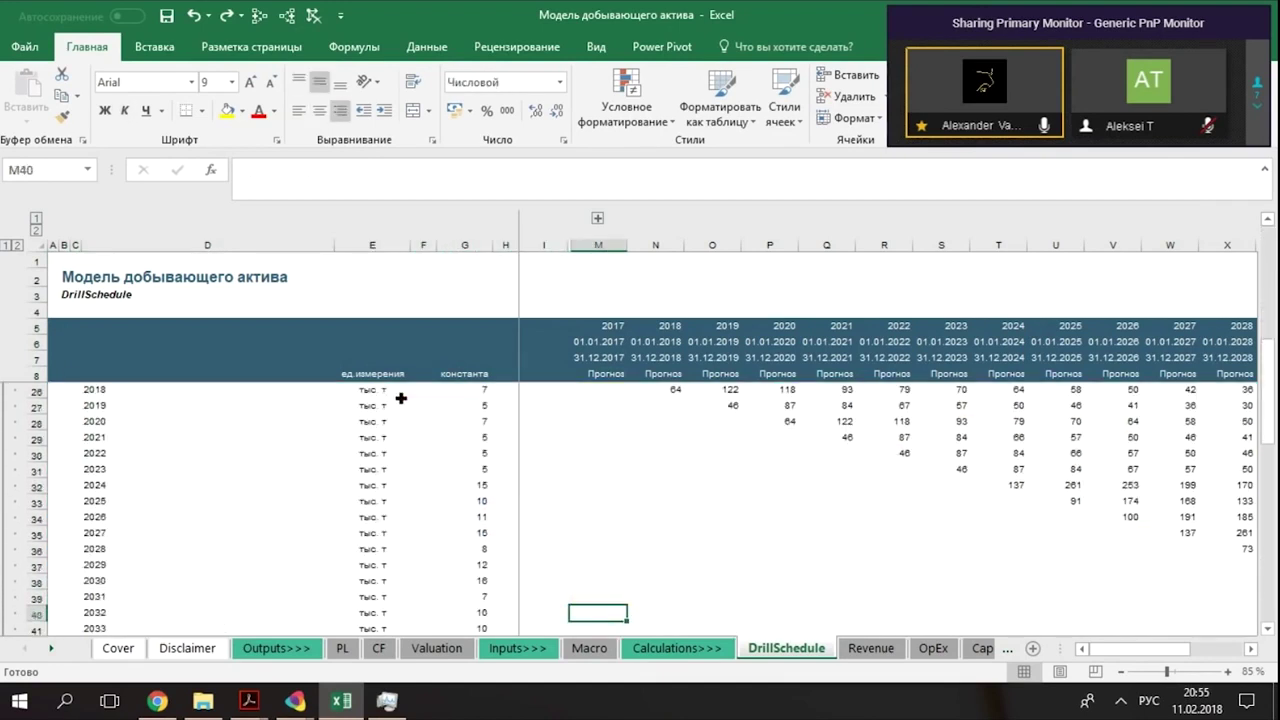
pyautogui.press('Down')
pyautogui.press('Down')
pyautogui.press('Down')
pyautogui.press('Down')
pyautogui.press('Down')
pyautogui.press('Down')
pyautogui.press('Down')
pyautogui.press('Down')
pyautogui.press('Down')
pyautogui.press('Down')
pyautogui.press('Down')
pyautogui.press('Down')
pyautogui.press('Down')
pyautogui.press('Down')
pyautogui.press('Down')
pyautogui.press('Down')
pyautogui.press('Down')
pyautogui.press('Down')
# Step: Go back up the 2017 column to the production well drilling input in M11
pyautogui.press('Up')
pyautogui.press('Up')
pyautogui.press('Up')
pyautogui.press('Up')
pyautogui.press('Up')
pyautogui.press('Up')
pyautogui.press('Up')
pyautogui.press('Up')
pyautogui.press('Up')
pyautogui.press('Up')
pyautogui.press('Up')
pyautogui.press('Up')
pyautogui.press('Up')
pyautogui.press('Up')
pyautogui.press('Up')
pyautogui.press('Up')
pyautogui.press('Up')
pyautogui.press('Up')
pyautogui.press('Up')
pyautogui.press('Up')
pyautogui.press('Up')
pyautogui.press('Up')
pyautogui.press('Up')
pyautogui.press('Up')
pyautogui.press('Up')
pyautogui.press('Up')
pyautogui.press('Up')
pyautogui.press('Up')
pyautogui.press('Up')
pyautogui.press('Up')
pyautogui.press('Up')
pyautogui.press('Up')
pyautogui.press('Up')
pyautogui.press('Up')
pyautogui.press('Up')
pyautogui.press('Up')
pyautogui.press('Up')
pyautogui.press('Up')
pyautogui.press('Up')
pyautogui.press('Up')
pyautogui.press('Down')
pyautogui.press('Down')
pyautogui.press('Down')
pyautogui.press('Down')
pyautogui.press('Down')
pyautogui.press('Down')
pyautogui.press('Down')
pyautogui.press('Down')
pyautogui.press('Down')
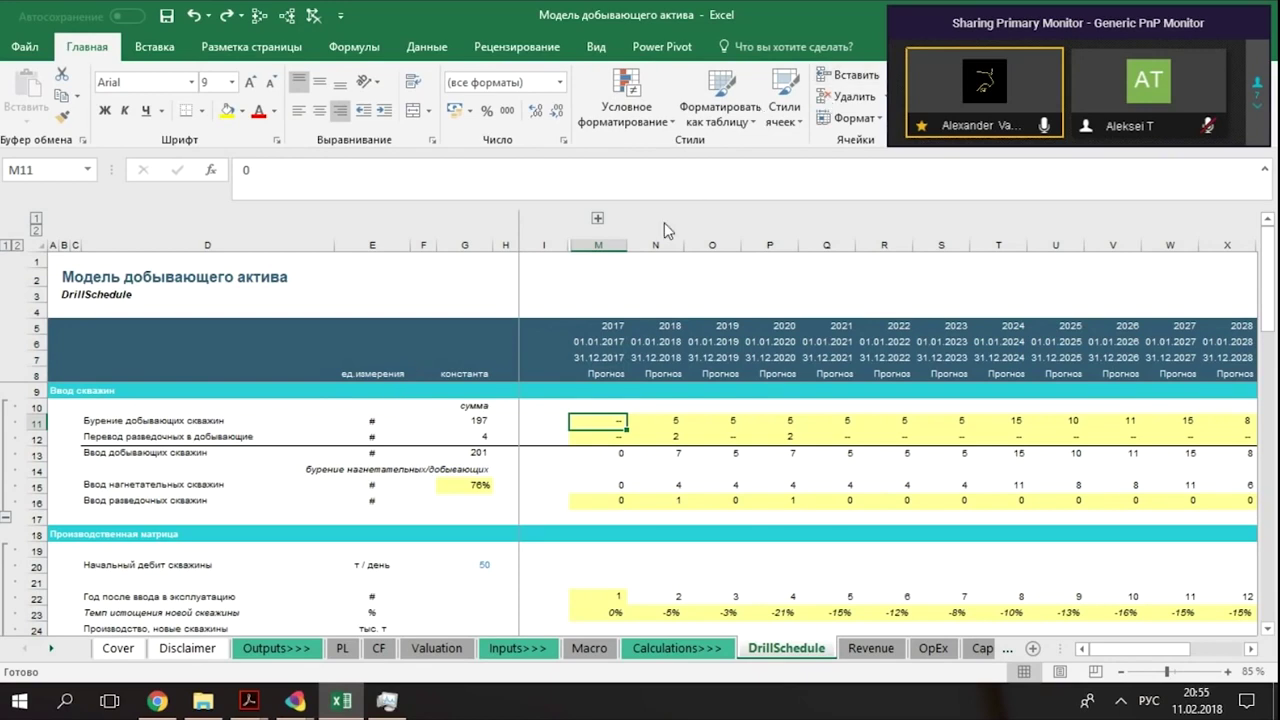
# Step: Examine the production well drilling inputs in row 11 for the first forecast years, starting from 2017
pyautogui.click(598, 218)
pyautogui.click(655, 420)
pyautogui.click(598, 420)
pyautogui.press('Right')
pyautogui.press('Right')
pyautogui.press('Right')
pyautogui.press('Left')
pyautogui.press('Left')
pyautogui.press('Left')
# Step: Follow the production well drilling schedule in row 11 across the forecast years to 2039 in AI11
pyautogui.press('Right')
pyautogui.press('Right')
pyautogui.press('Right')
pyautogui.press('Right')
pyautogui.press('Right')
pyautogui.press('Right')
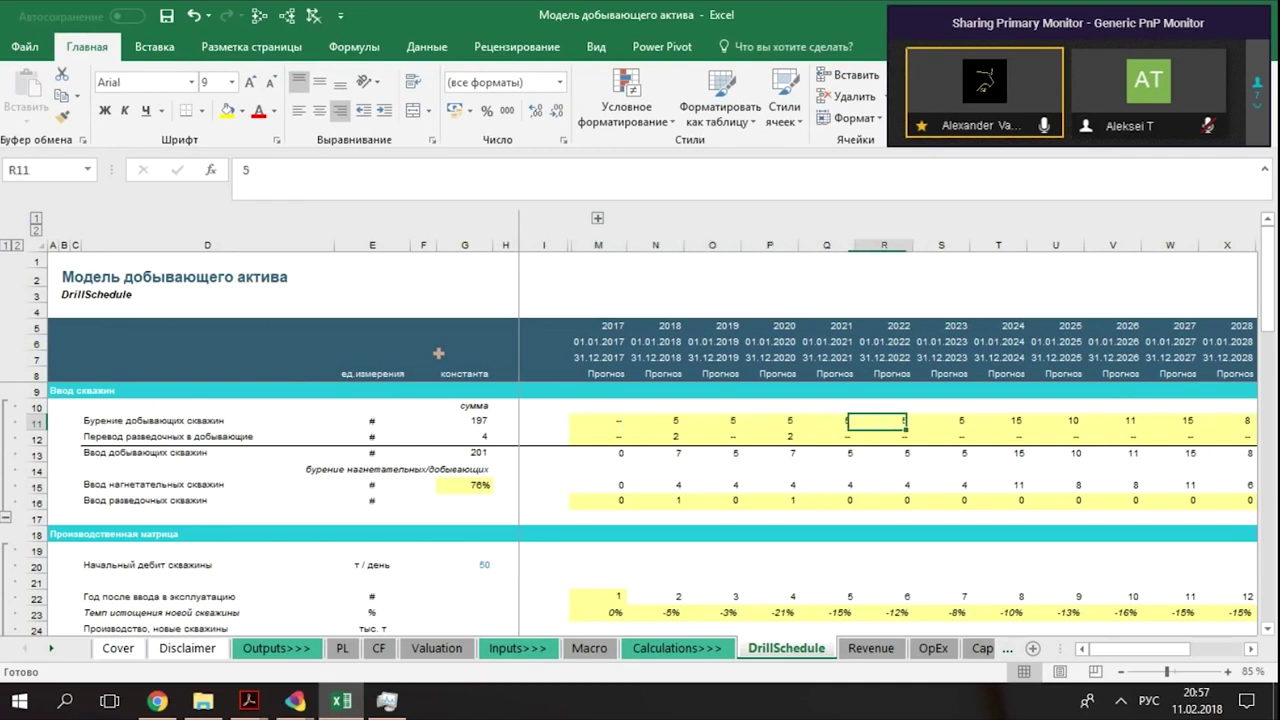
pyautogui.press('Right')
pyautogui.press('Right')
pyautogui.press('Right')
pyautogui.press('Right')
pyautogui.press('Right')
pyautogui.press('Right')
pyautogui.press('Right')
pyautogui.press('Right')
pyautogui.press('Right')
pyautogui.press('Right')
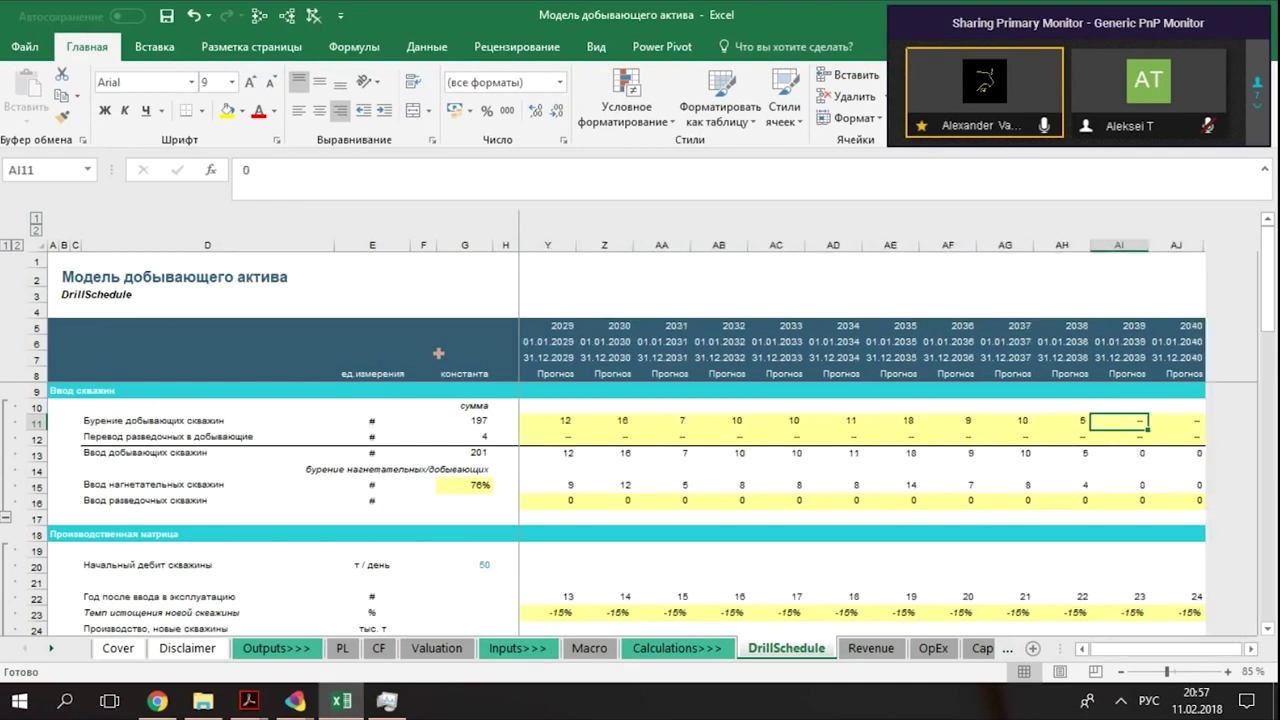
# Step: Review the production well drilling schedule in row 11 back through the early forecast years and forward again to 2039 in AI11
pyautogui.press('Left')
pyautogui.press('Left')
pyautogui.press('Left')
pyautogui.press('Left')
pyautogui.press('Left')
pyautogui.press('Left')
pyautogui.press('Left')
pyautogui.press('Left')
pyautogui.press('Left')
pyautogui.press('Left')
pyautogui.press('Left')
pyautogui.press('Left')
pyautogui.press('Left')
pyautogui.press('Left')
pyautogui.press('Left')
pyautogui.press('Left')
pyautogui.press('Left')
pyautogui.press('Left')
pyautogui.press('Left')
pyautogui.press('Left')
pyautogui.press('Right')
pyautogui.press('Right')
pyautogui.press('Right')
pyautogui.press('Right')
pyautogui.press('Right')
pyautogui.press('Right')
pyautogui.press('Right')
pyautogui.press('Right')
pyautogui.press('Right')
pyautogui.press('Right')
pyautogui.press('Right')
pyautogui.press('Right')
pyautogui.press('Right')
pyautogui.press('Right')
pyautogui.press('Right')
pyautogui.press('Right')
pyautogui.press('Right')
pyautogui.press('Right')
pyautogui.press('Right')
pyautogui.press('Right')
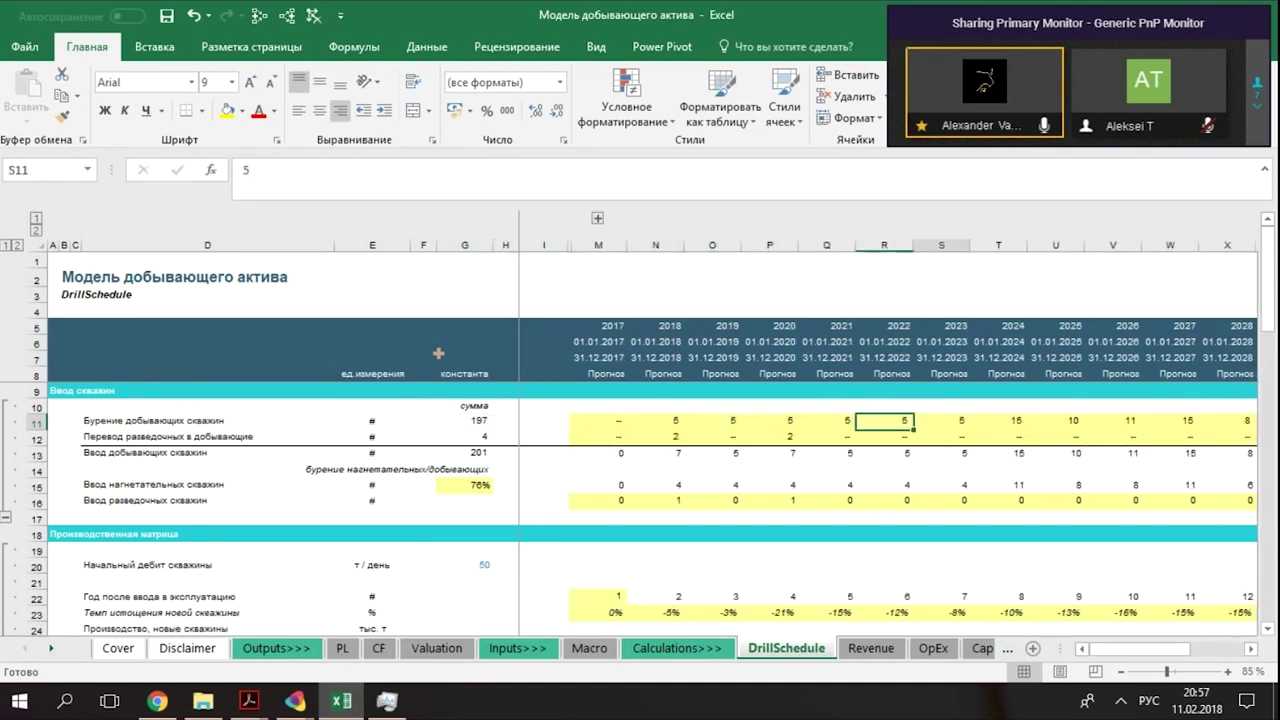
pyautogui.press('Right')
pyautogui.press('Left')
pyautogui.press('Left')
pyautogui.press('Left')
pyautogui.press('Left')
pyautogui.press('Left')
pyautogui.press('Left')
pyautogui.press('Left')
pyautogui.press('Left')
pyautogui.press('Left')
pyautogui.press('Left')
pyautogui.press('Left')
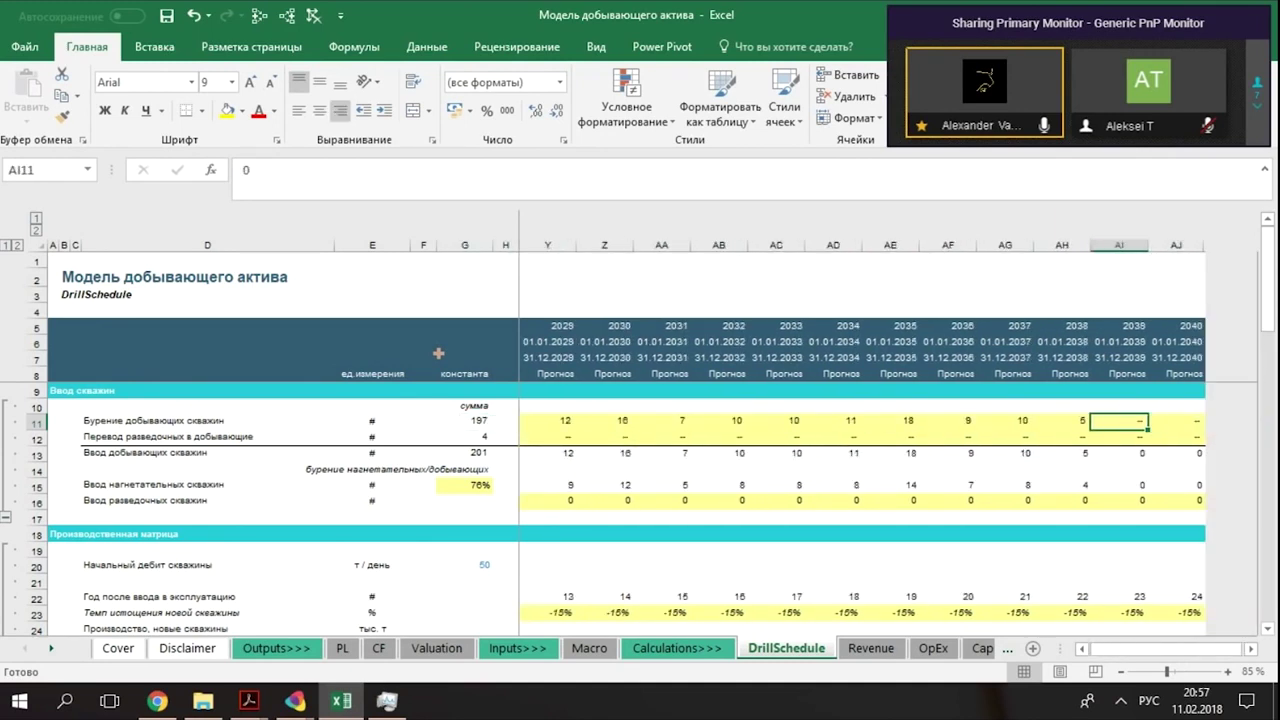
# Step: Go back along row 11 from 2039 to the production well drilling label in D11
pyautogui.press('Left')
pyautogui.press('Left')
pyautogui.press('Left')
pyautogui.press('Left')
pyautogui.press('Left')
pyautogui.press('Left')
pyautogui.press('Left')
pyautogui.press('Left')
pyautogui.press('Left')
pyautogui.press('Left')
pyautogui.press('Left')
pyautogui.press('Left')
pyautogui.press('Left')
pyautogui.press('Left')
pyautogui.press('Left')
pyautogui.press('Left')
pyautogui.press('Left')
pyautogui.press('Left')
pyautogui.press('Right')
pyautogui.press('Right')
pyautogui.press('Right')
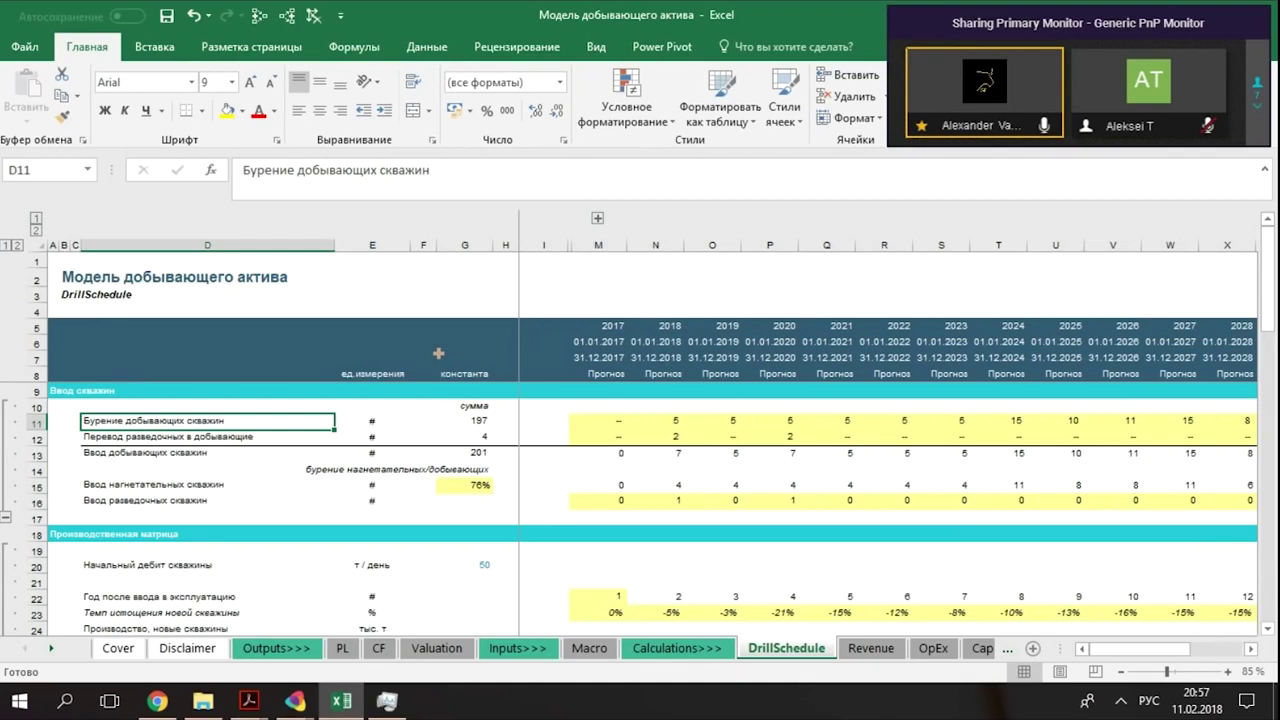
# Step: Examine the well category labels in column D, from exploration well commissioning in D16 to the exploration-to-production conversion in D12
pyautogui.click(204, 497)
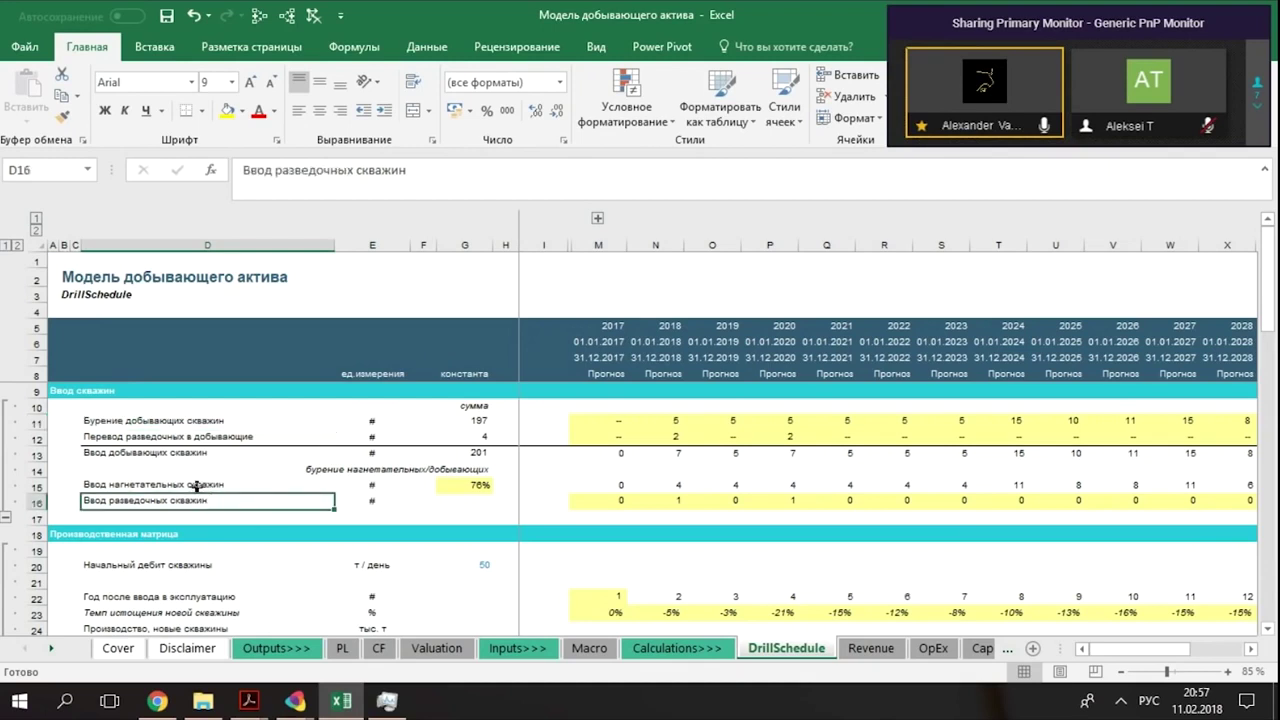
pyautogui.scroll(-1, 185, 460)
pyautogui.click(180, 422)
pyautogui.press('Up')
pyautogui.press('Up')
pyautogui.press('Up')
pyautogui.press('Up')
pyautogui.press('Up')
pyautogui.press('Up')
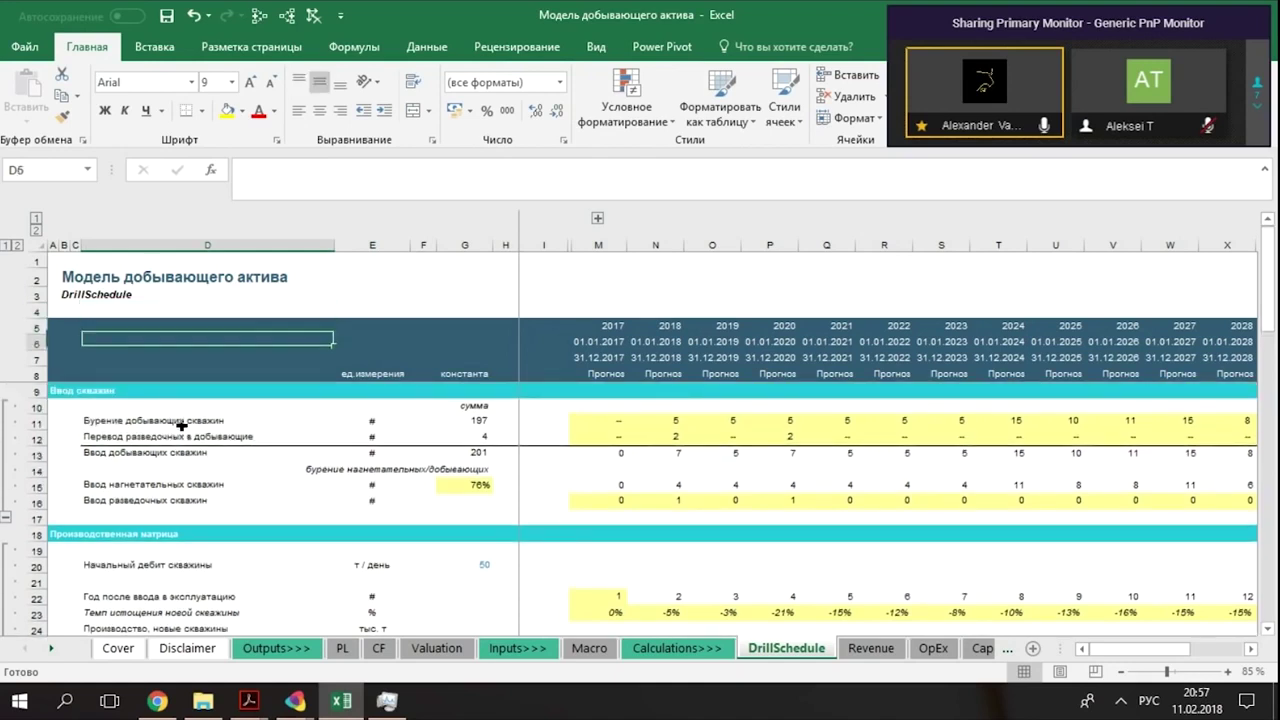
pyautogui.click(181, 425)
pyautogui.press('Down')
pyautogui.press('Down')
pyautogui.press('Up')
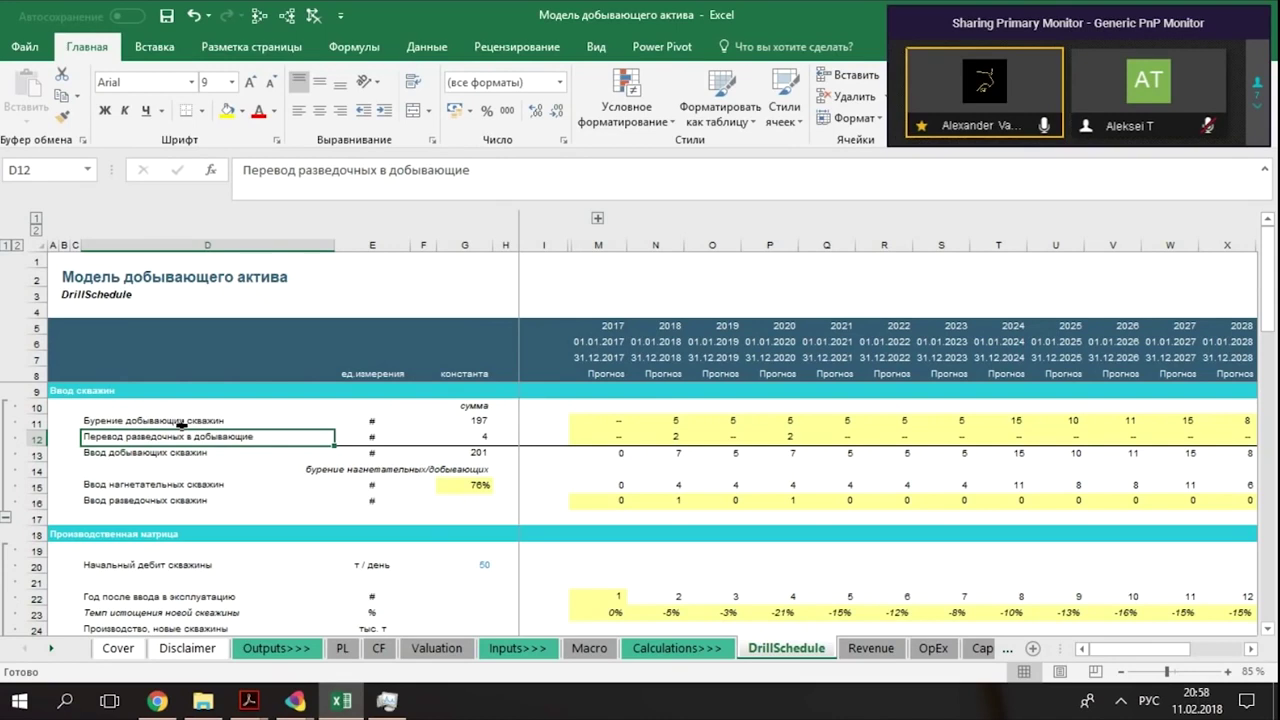
# Step: Inspect the sum formula in M13 for the production wells commissioned in 2017
pyautogui.press('Down')
pyautogui.press('Right')
pyautogui.press('Right')
pyautogui.press('Right')
pyautogui.press('Right')
pyautogui.press('Right')
pyautogui.press('Right')
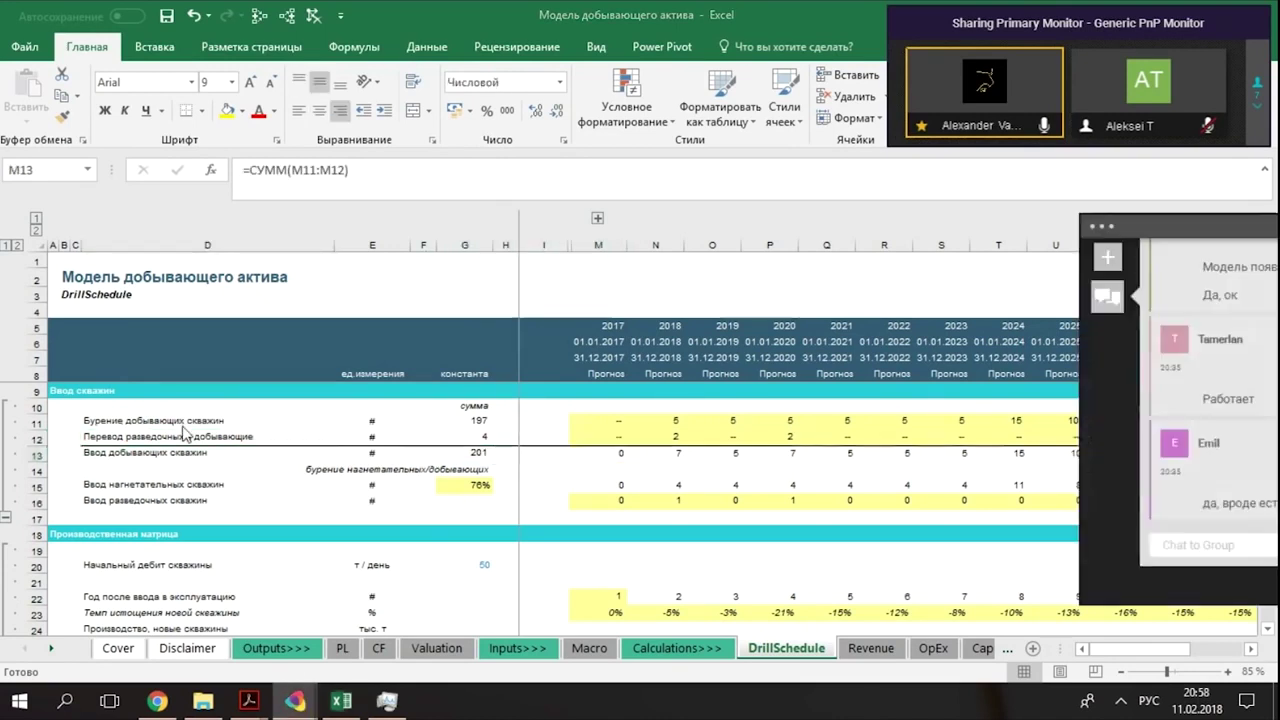
pyautogui.press('F2')
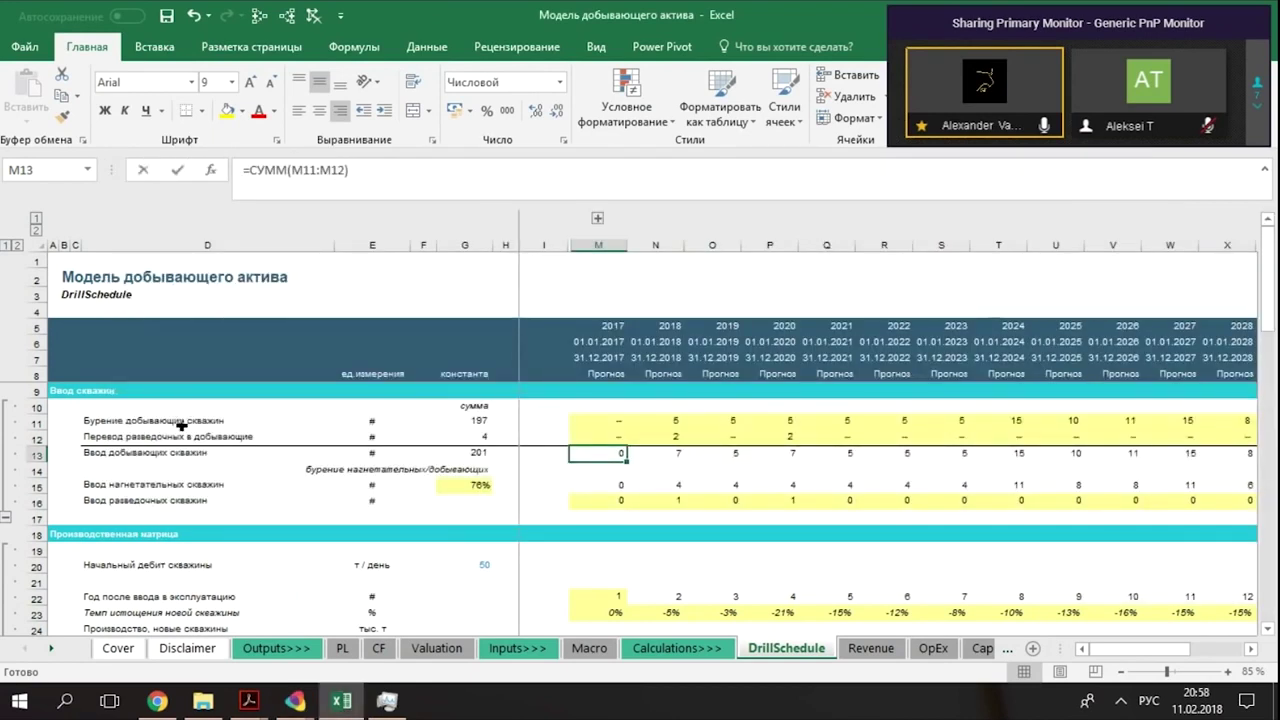
pyautogui.press('Escape')
# Step: Compare the production well commissioning sums in row 13 with the exploration well conversions in row 12 for 2018 to 2020
pyautogui.press('Right')
pyautogui.press('Right')
pyautogui.press('Right')
pyautogui.press('Right')
pyautogui.press('Left')
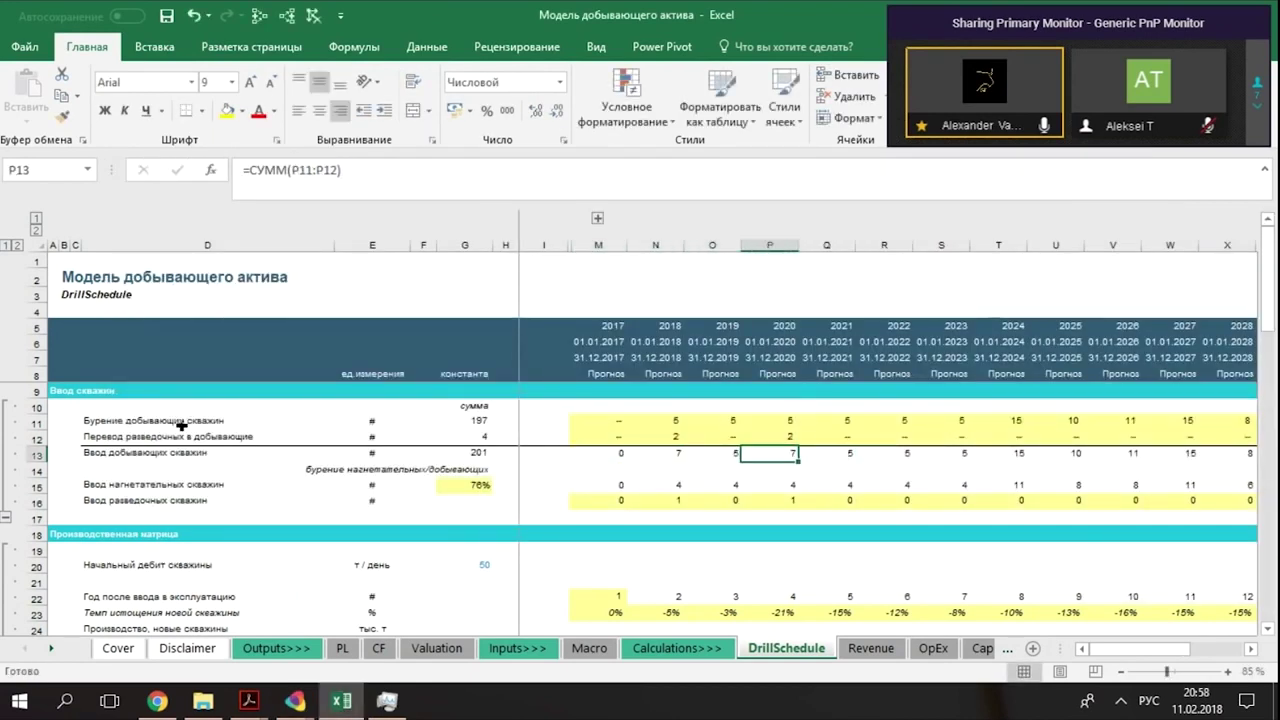
pyautogui.press('Up')
pyautogui.press('Left')
pyautogui.press('Up')
pyautogui.press('Down')
pyautogui.press('Left')
pyautogui.press('Down')
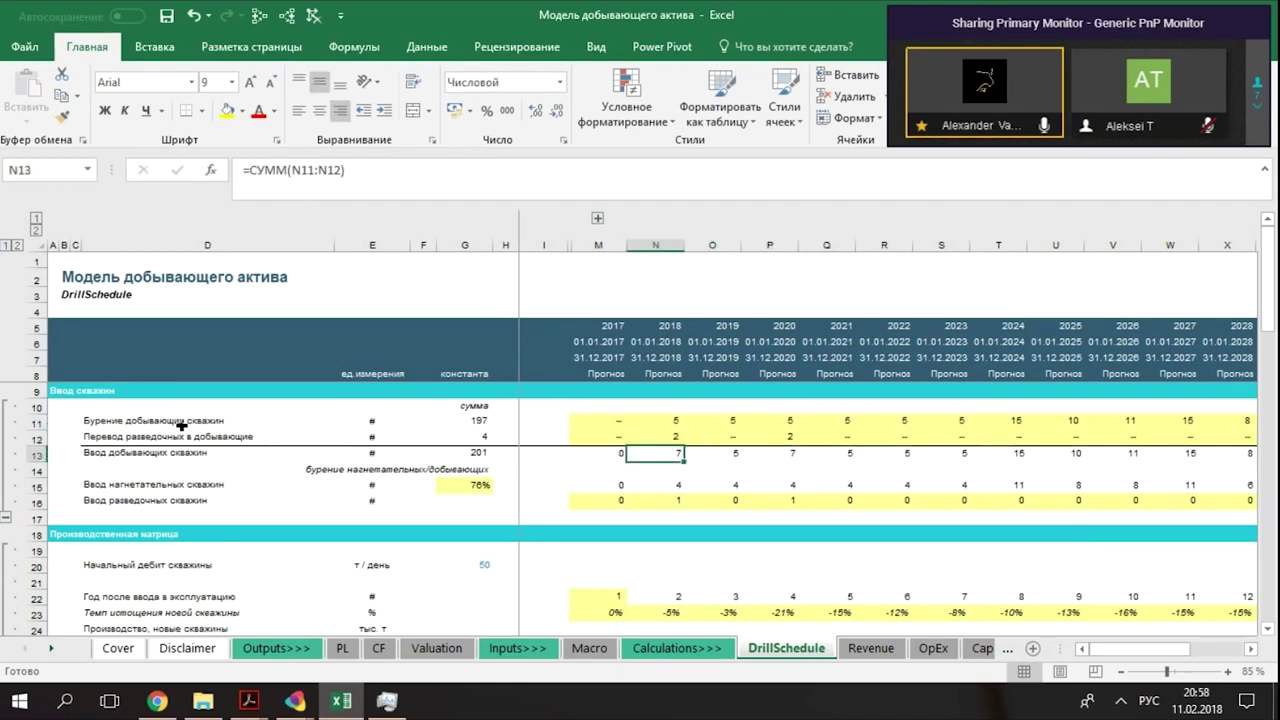
# Step: Examine the exploration-to-production well conversions in row 12 across the first forecast years, along with the commissioning sums in row 13
pyautogui.press('Left')
pyautogui.press('Up')
pyautogui.press('Left')
pyautogui.press('Left')
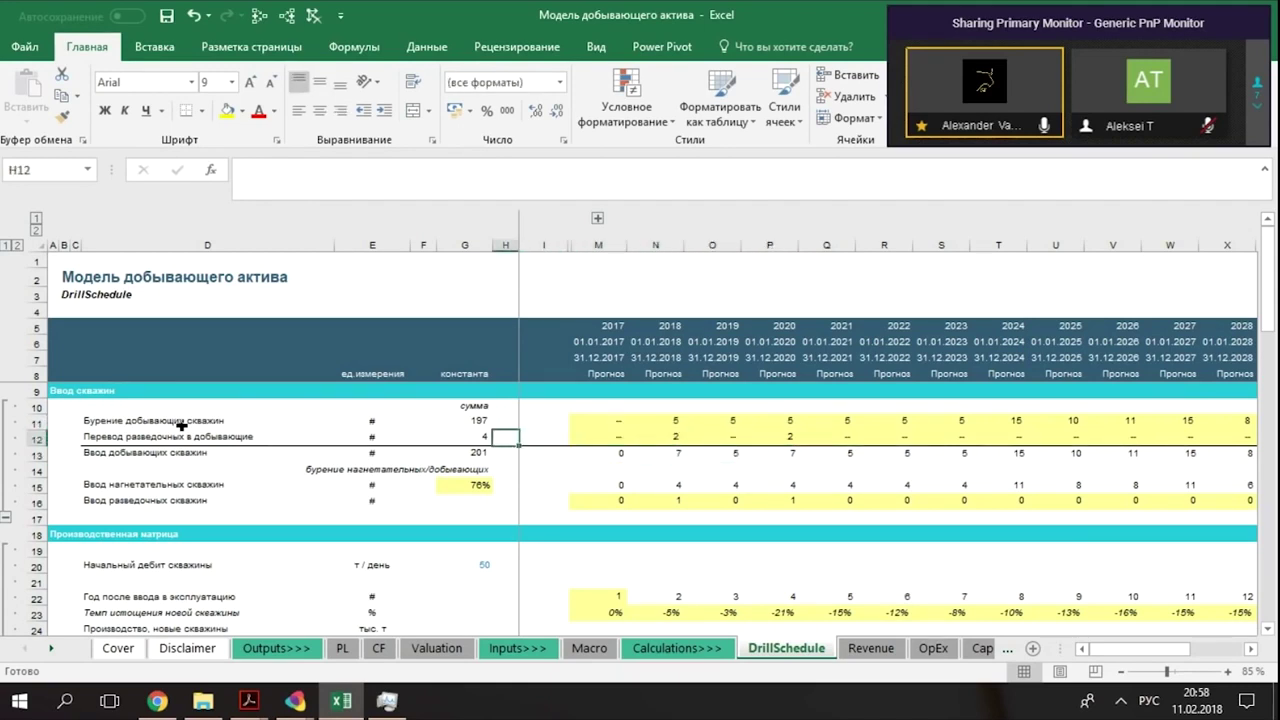
pyautogui.press('Left')
pyautogui.press('Right')
pyautogui.press('Right')
pyautogui.press('Right')
pyautogui.press('Right')
pyautogui.press('Right')
pyautogui.press('Right')
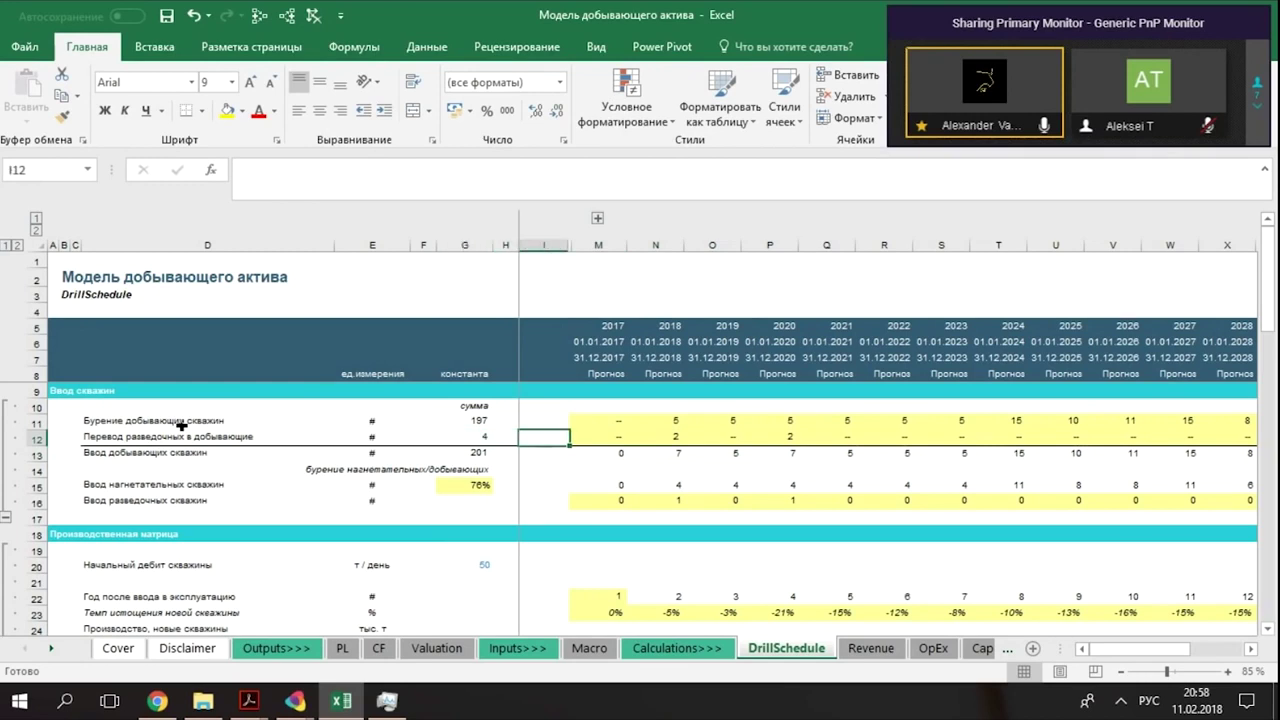
pyautogui.press('Down')
pyautogui.press('Left')
pyautogui.press('Left')
pyautogui.press('Up')
pyautogui.press('Right')
pyautogui.press('Right')
pyautogui.press('Left')
pyautogui.press('Left')
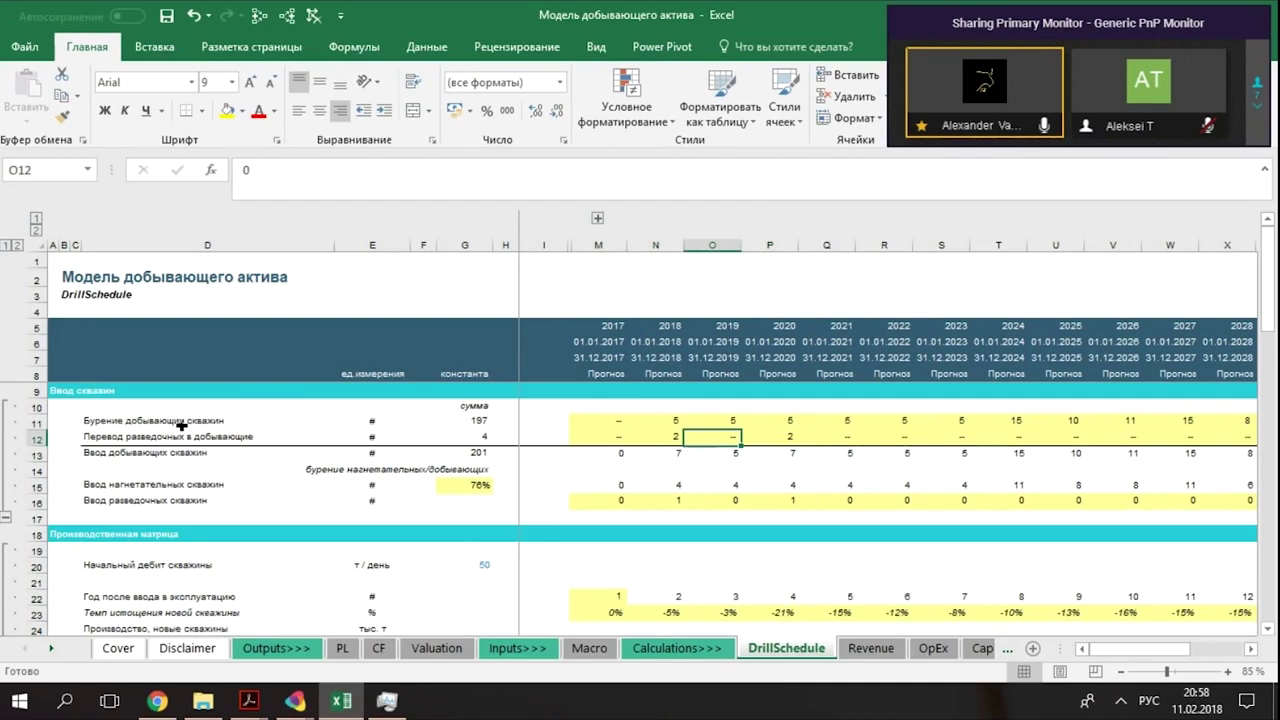
pyautogui.press('Down')
pyautogui.press('Left')
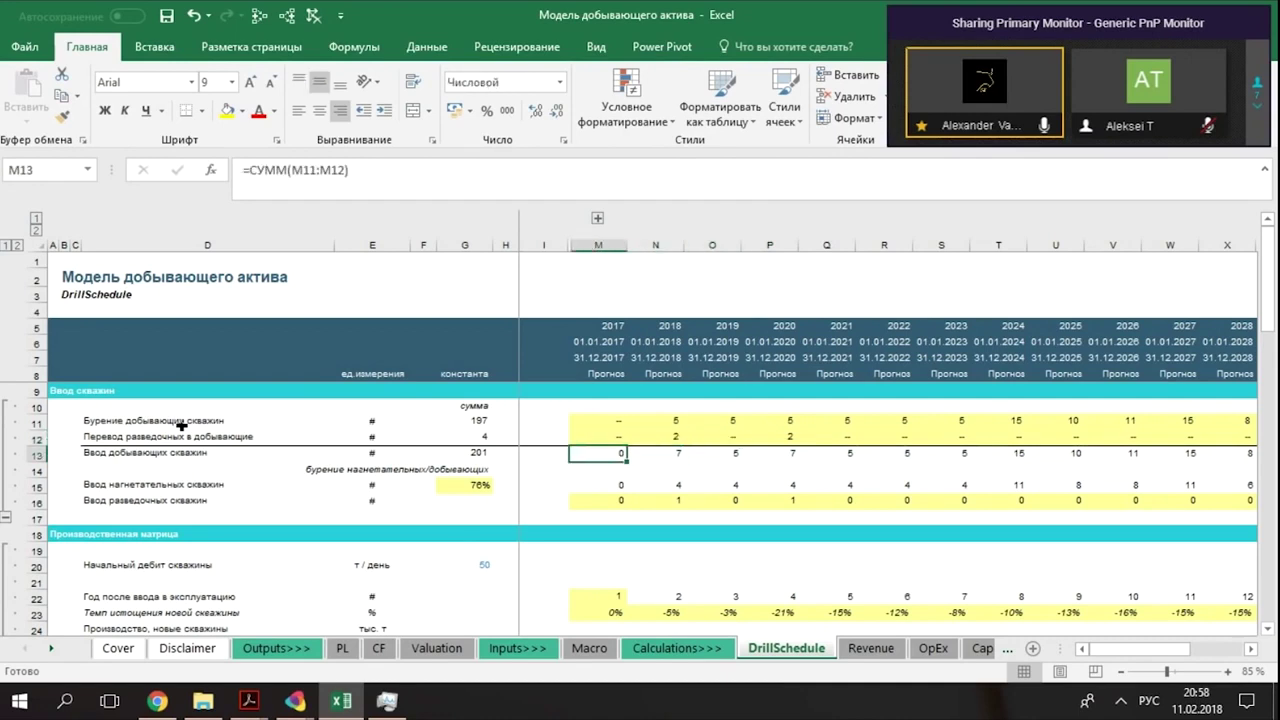
# Step: Go to the injection-to-production well drilling ratio in G15
pyautogui.press('Left')
pyautogui.press('Right')
pyautogui.press('Down')
pyautogui.press('Left')
pyautogui.press('Down')
pyautogui.press('Left')
pyautogui.press('Left')
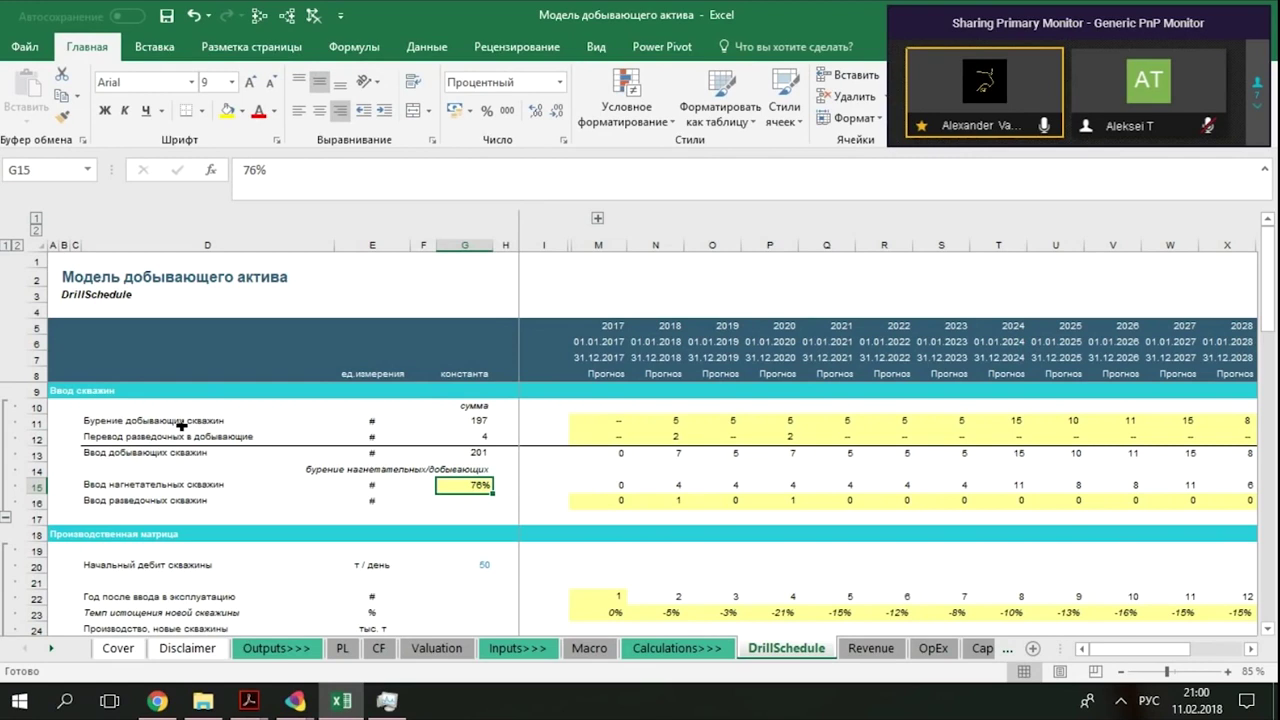
# Step: Examine the injection well commissioning formulas in row 15 across the first forecast years, starting from the drilling ratio in G15
pyautogui.press('Right')
pyautogui.press('Right')
pyautogui.press('Right')
pyautogui.press('Right')
pyautogui.press('Right')
pyautogui.press('Right')
pyautogui.press('Right')
pyautogui.press('Left')
pyautogui.press('Left')
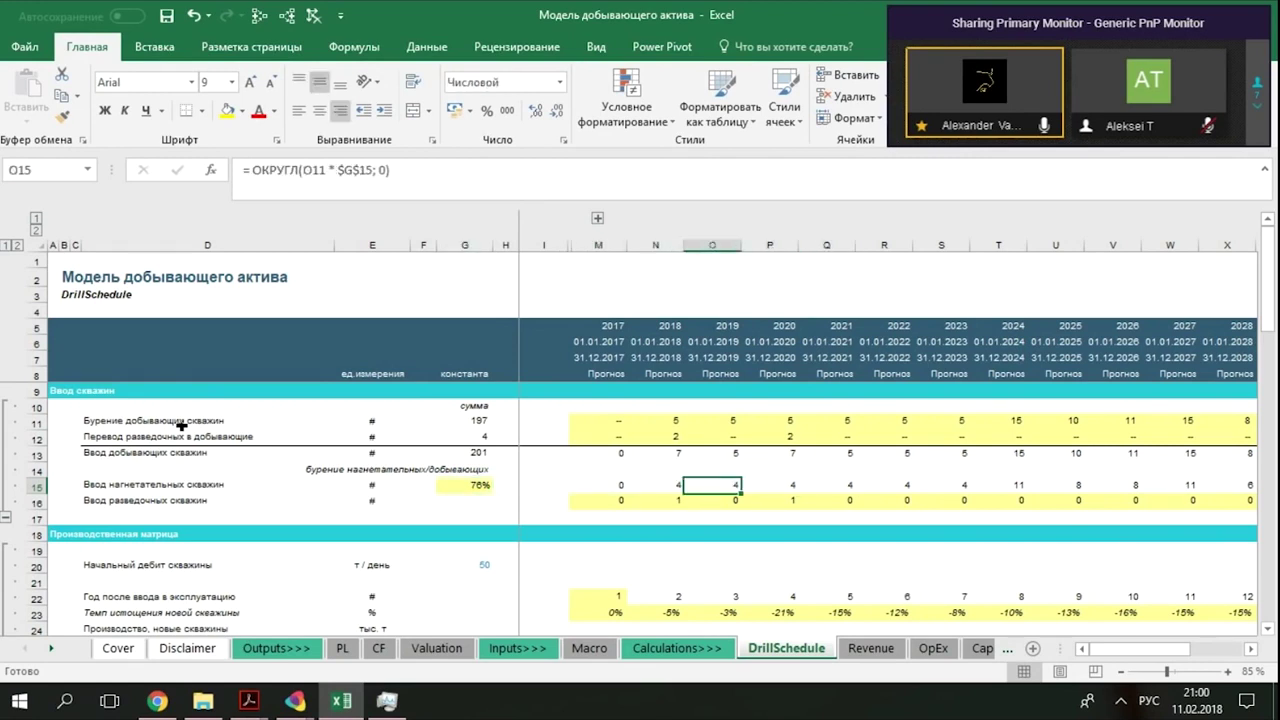
pyautogui.press('Left')
pyautogui.press('Left')
pyautogui.press('Right')
pyautogui.press('Right')
pyautogui.press('Right')
pyautogui.press('Right')
pyautogui.press('Right')
pyautogui.press('Right')
pyautogui.press('Right')
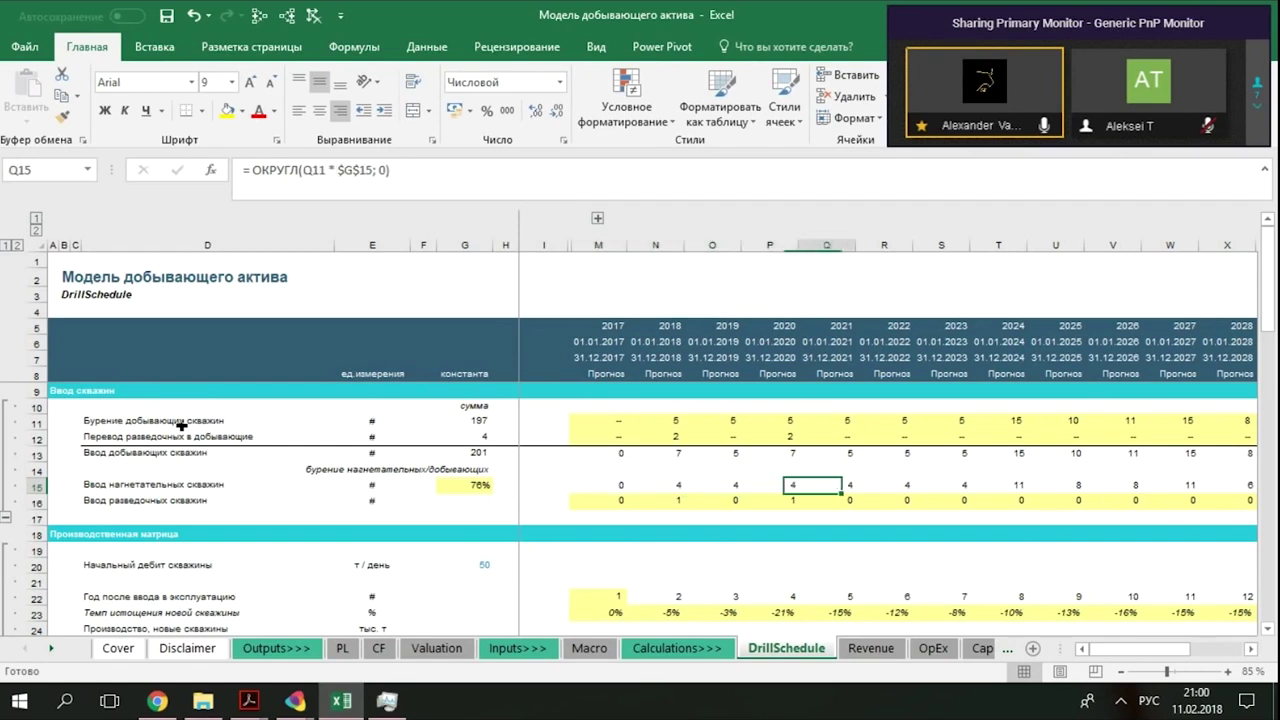
# Step: Check the row 15 injection well formulas through 2026, and return to the beginning of the row
pyautogui.press('Right')
pyautogui.press('Right')
pyautogui.press('Right')
pyautogui.press('Left')
pyautogui.press('Left')
pyautogui.press('Left')
pyautogui.press('Left')
pyautogui.press('Left')
pyautogui.press('Left')
pyautogui.press('Left')
pyautogui.press('Left')
pyautogui.press('Left')
pyautogui.press('Left')
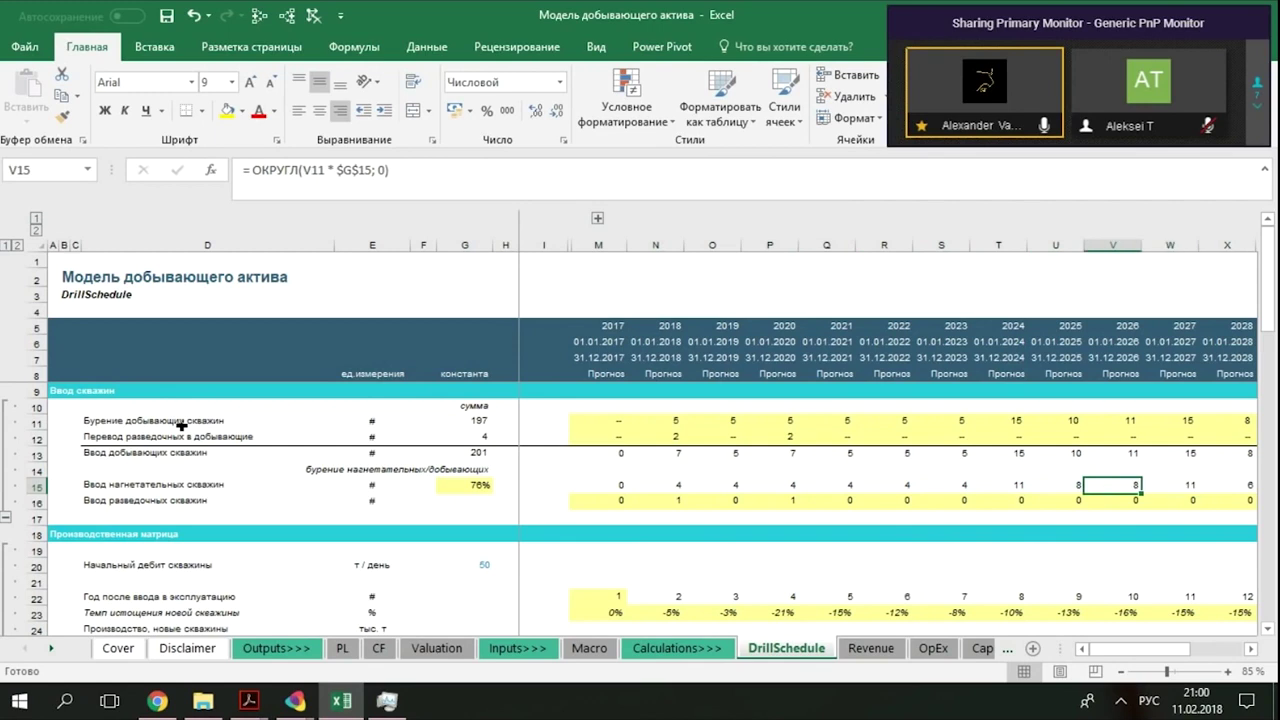
pyautogui.press('Left')
pyautogui.press('Left')
pyautogui.press('Left')
pyautogui.press('Left')
pyautogui.press('Left')
pyautogui.press('Left')
pyautogui.press('Left')
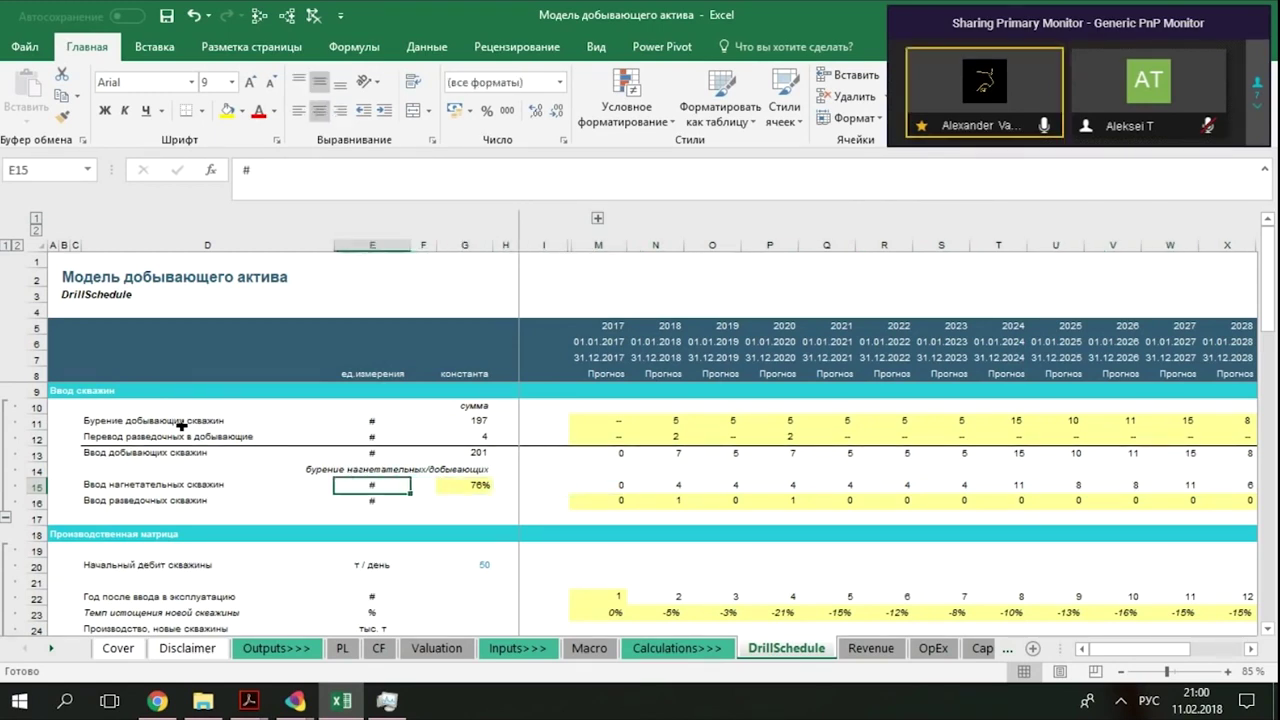
# Step: Go through the exploration well commissioning inputs in row 16, from the constant column to the yearly values and back
pyautogui.press('Down')
pyautogui.press('Right')
pyautogui.press('Right')
pyautogui.hotkey('ctrl', 'Right')
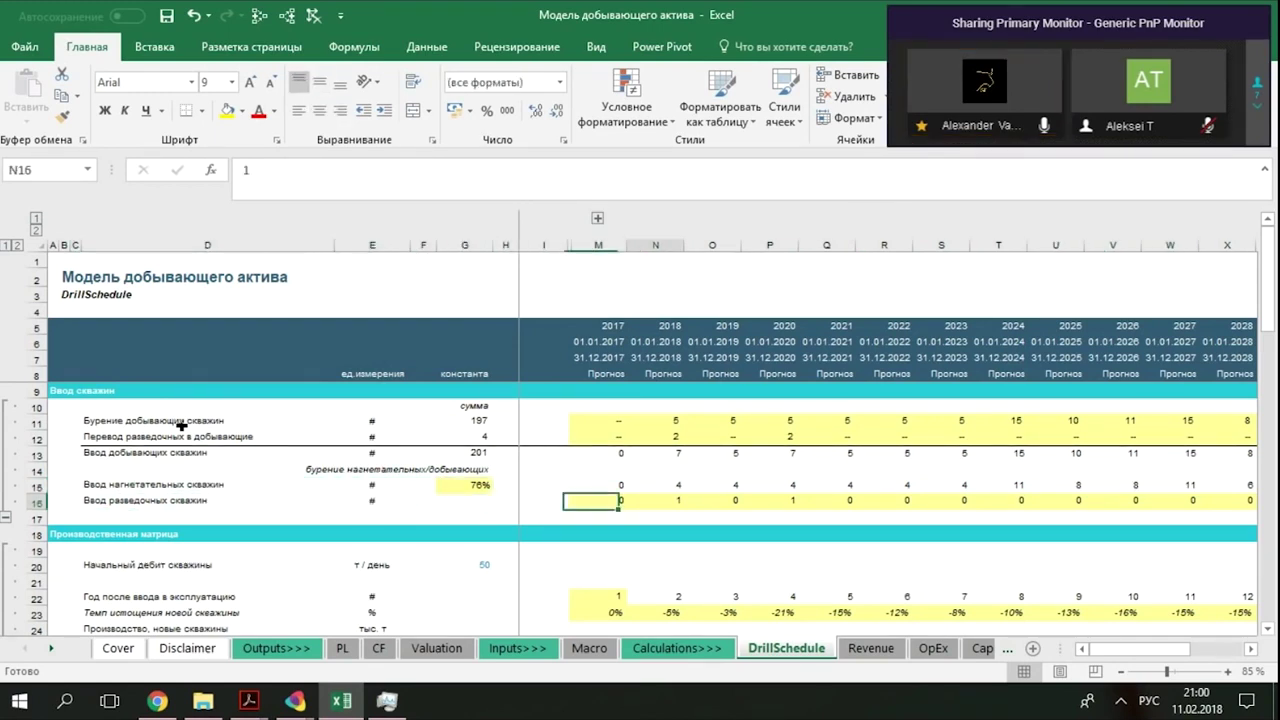
pyautogui.hotkey('ctrl', 'Right')
pyautogui.hotkey('ctrl', 'Left')
pyautogui.press('Left')
pyautogui.hotkey('ctrl', 'Left')
pyautogui.hotkey('ctrl', 'Left')
pyautogui.press('Left')
# Step: Inspect the exploration well commissioning inputs for 2018 and 2019 in row 16
pyautogui.press('Right')
pyautogui.press('Right')
pyautogui.press('Right')
pyautogui.press('Right')
pyautogui.press('Right')
pyautogui.press('Right')
pyautogui.press('Right')
pyautogui.press('Right')
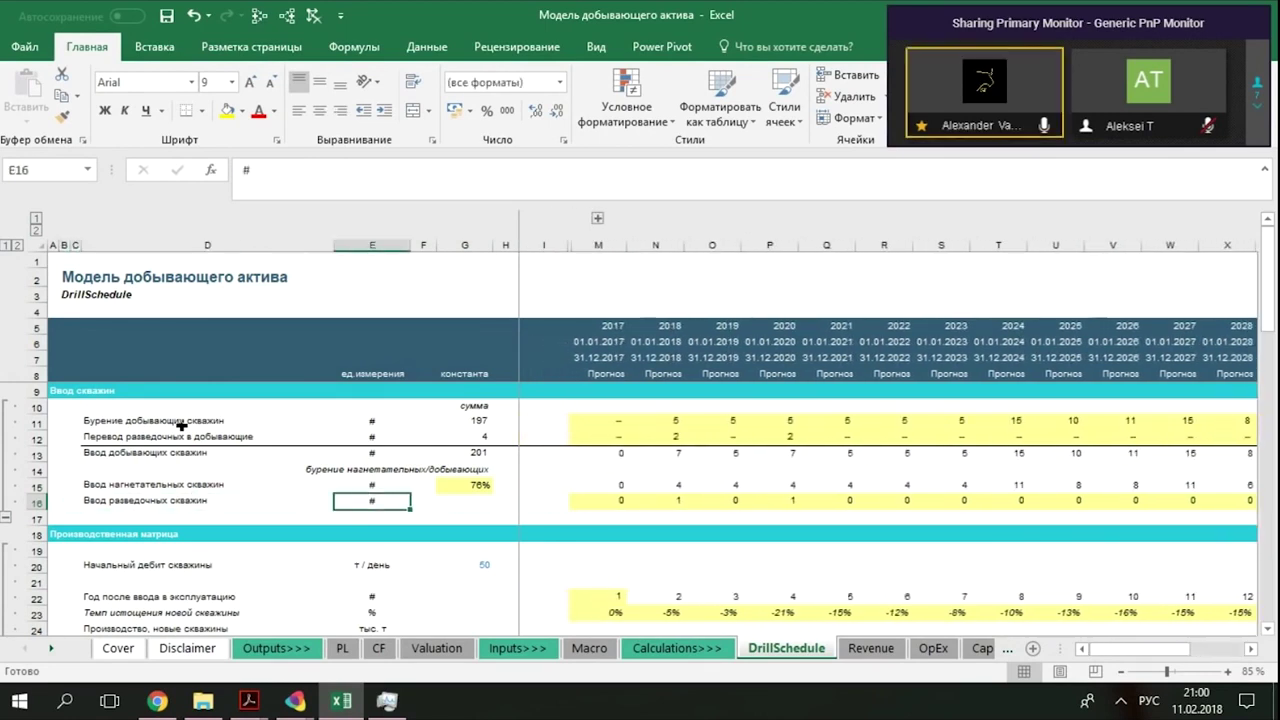
pyautogui.press('Right')
pyautogui.press('Right')
pyautogui.press('Left')
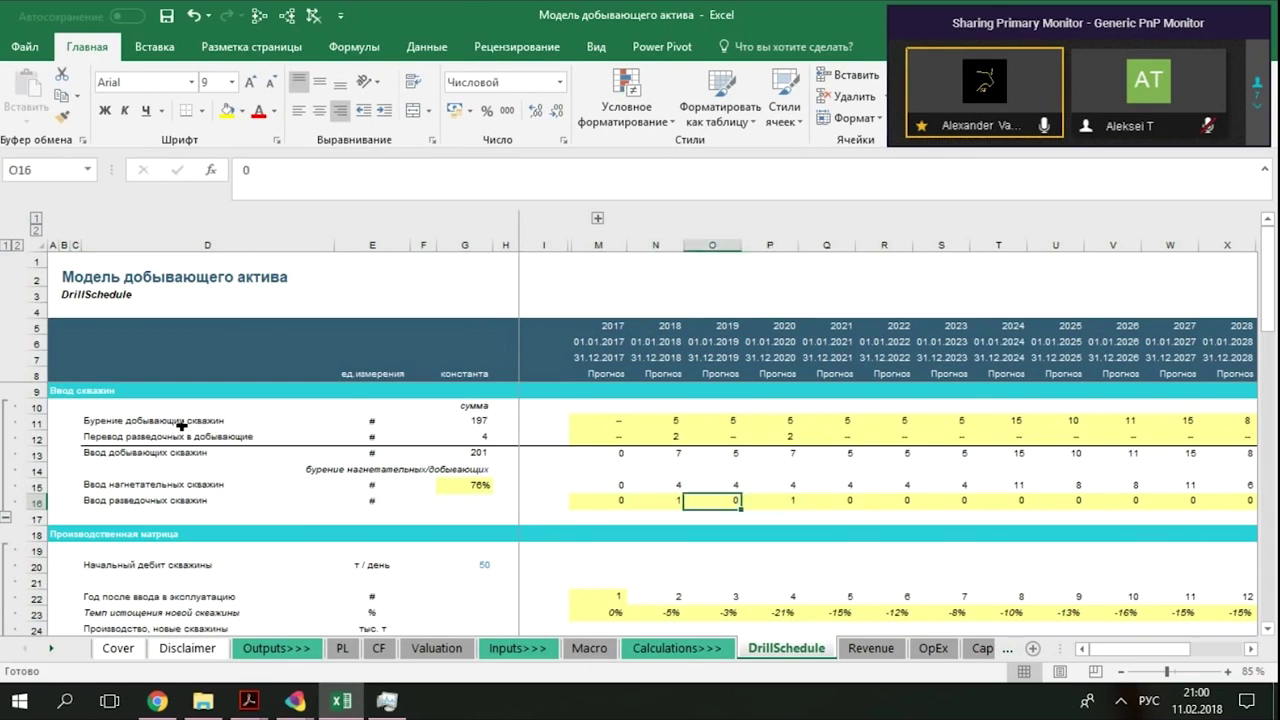
pyautogui.press('Left')
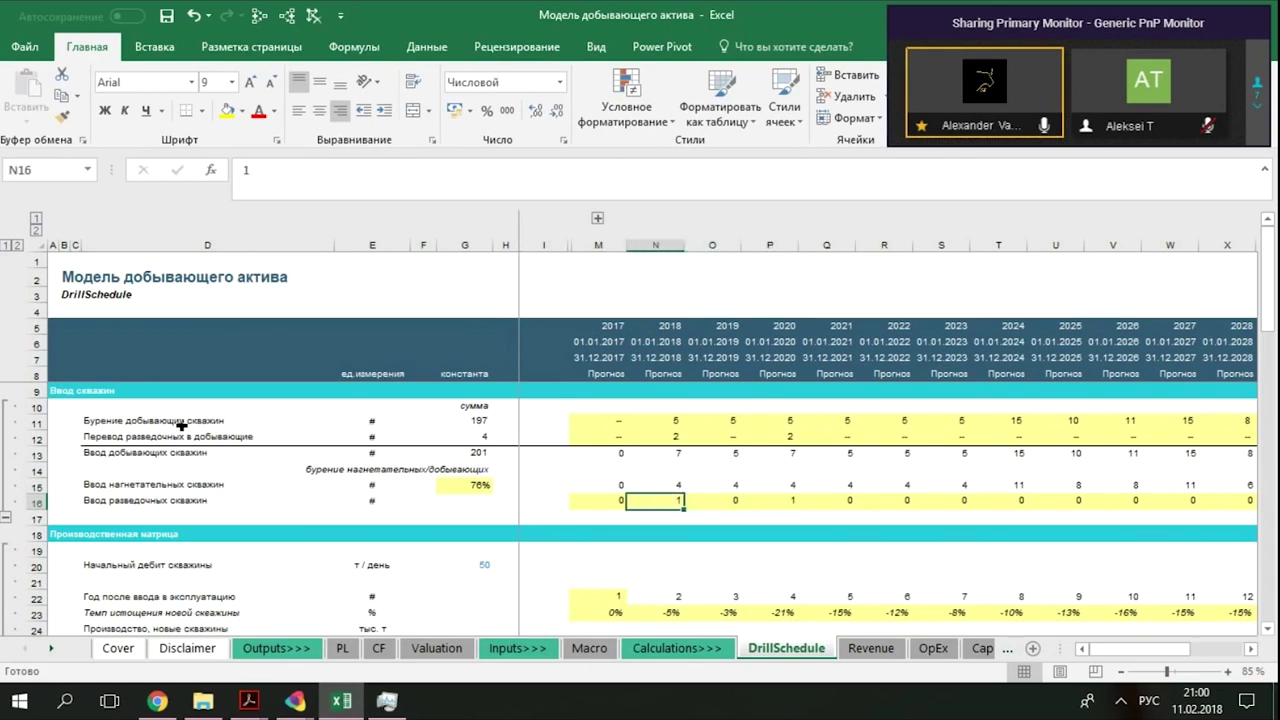
# Step: Go back to the injection well commissioning row and select its label in D15
pyautogui.press('Up')
pyautogui.press('Left')
pyautogui.press('Left')
pyautogui.hotkey('ctrl', 'Right')
pyautogui.press('Left')
pyautogui.press('Left')
pyautogui.press('Left')
pyautogui.press('Left')
pyautogui.press('Left')
pyautogui.press('Left')
pyautogui.press('Left')
pyautogui.press('Left')
pyautogui.hotkey('ctrl', 'Left')
pyautogui.hotkey('ctrl', 'Left')
pyautogui.hotkey('ctrl', 'Left')
pyautogui.hotkey('ctrl', 'Left')
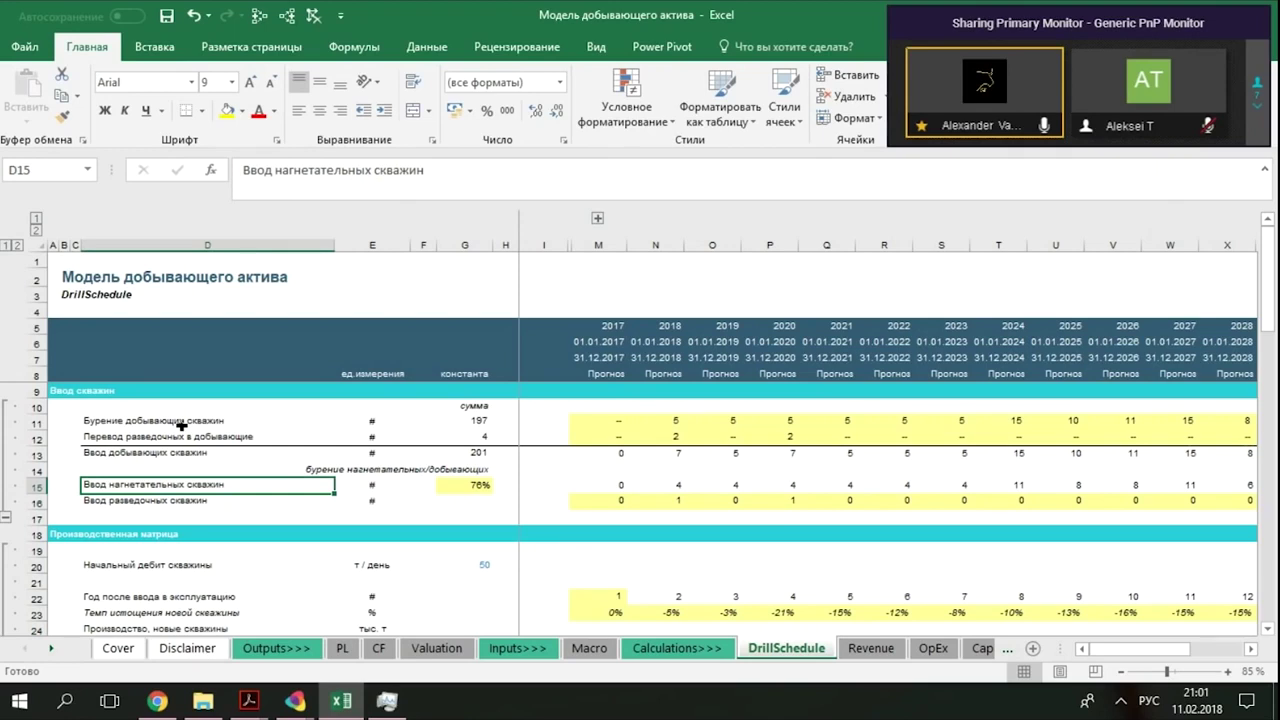
# Step: Look over the production matrix section from its heading down to the 2019 new-well production row
pyautogui.press('Down')
pyautogui.press('Down')
pyautogui.press('Down')
pyautogui.press('Down')
pyautogui.press('Down')
pyautogui.press('Down')
pyautogui.press('Down')
pyautogui.press('Down')
pyautogui.press('Down')
pyautogui.press('Down')
pyautogui.press('Down')
pyautogui.press('Down')
pyautogui.press('Down')
pyautogui.press('Down')
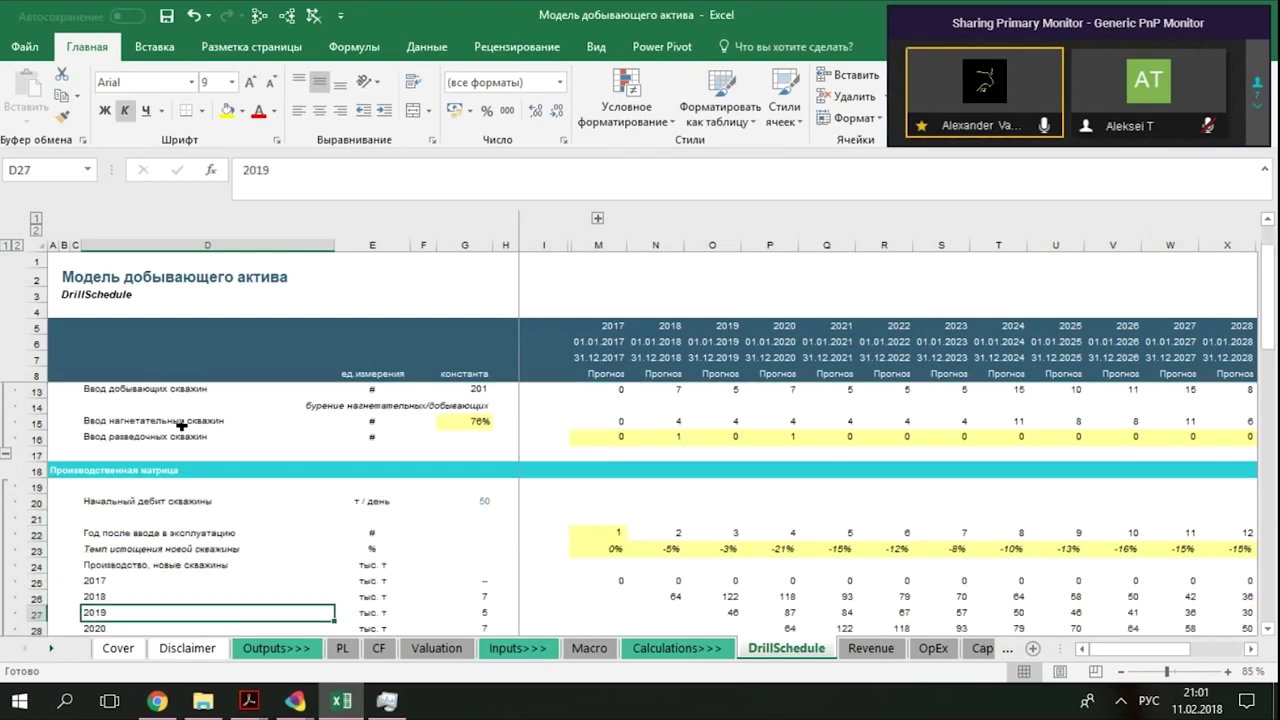
# Step: Examine the initial well flow rate in row 20 of the production matrix, including its unit of measurement
pyautogui.press('Up')
pyautogui.press('Up')
pyautogui.press('Up')
pyautogui.press('Up')
pyautogui.press('Up')
pyautogui.press('Up')
pyautogui.press('Up')
pyautogui.press('Right')
pyautogui.press('Up')
pyautogui.press('Up')
pyautogui.press('Left')
pyautogui.press('Right')
pyautogui.press('Right')
pyautogui.press('Right')
pyautogui.press('Right')
pyautogui.press('Left')
pyautogui.press('Left')
pyautogui.press('Left')
pyautogui.press('Left')
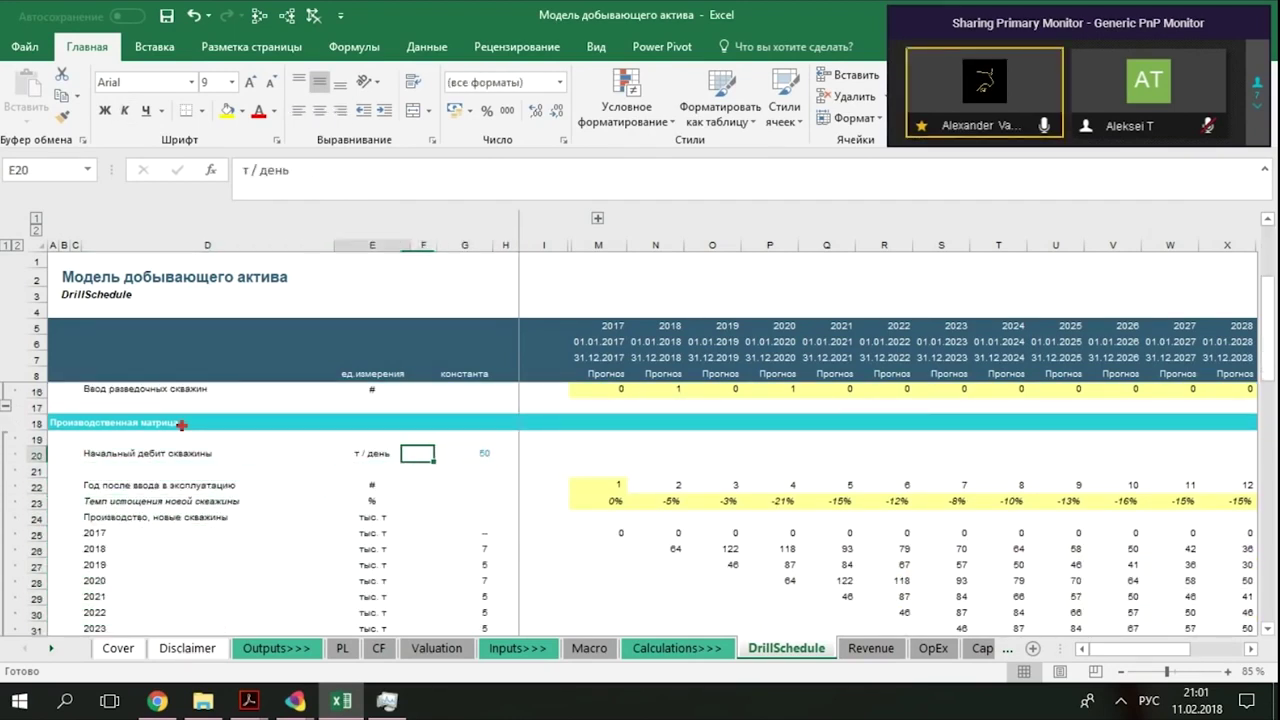
# Step: Inspect the formula behind the initial well flow rate in G20
pyautogui.press('Left')
pyautogui.press('Right')
pyautogui.press('Right')
pyautogui.press('Right')
pyautogui.press('Right')
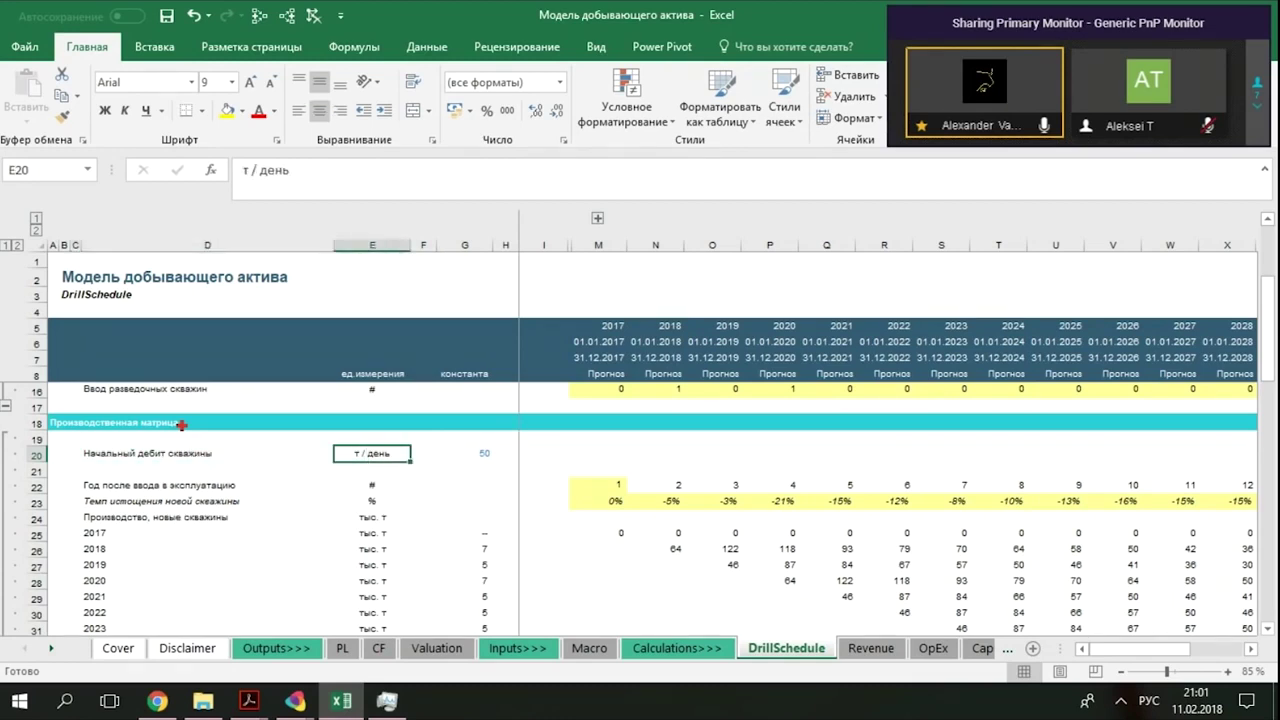
pyautogui.press('Left')
pyautogui.press('Left')
pyautogui.press('Left')
pyautogui.press('Left')
pyautogui.press('Right')
pyautogui.press('Right')
pyautogui.press('Right')
pyautogui.press('Right')
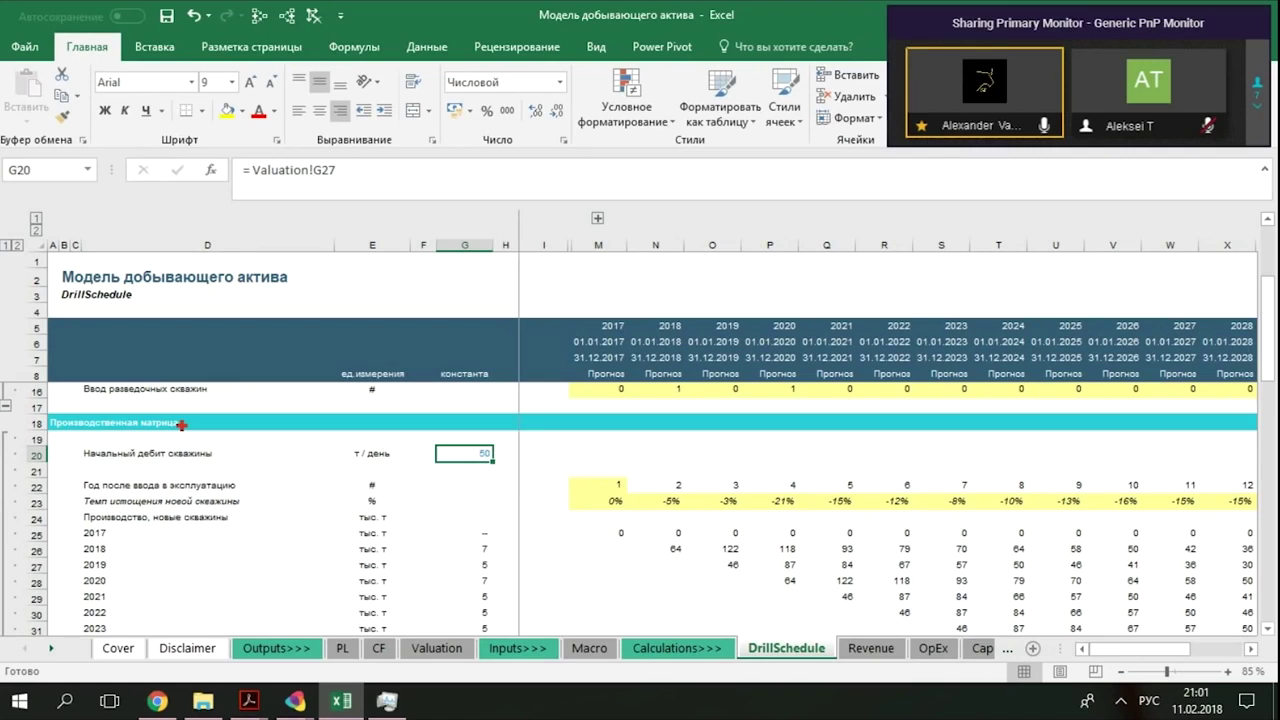
# Step: Examine the new-well depletion rates in row 23 from the first forecast years through 2040
pyautogui.click(712, 501)
pyautogui.press('Right')
pyautogui.press('Left')
pyautogui.press('Right')
pyautogui.press('Right')
pyautogui.press('Right')
pyautogui.press('Right')
pyautogui.press('Right')
pyautogui.press('Right')
pyautogui.press('Right')
pyautogui.press('Right')
pyautogui.press('Right')
pyautogui.press('Right')
pyautogui.press('Right')
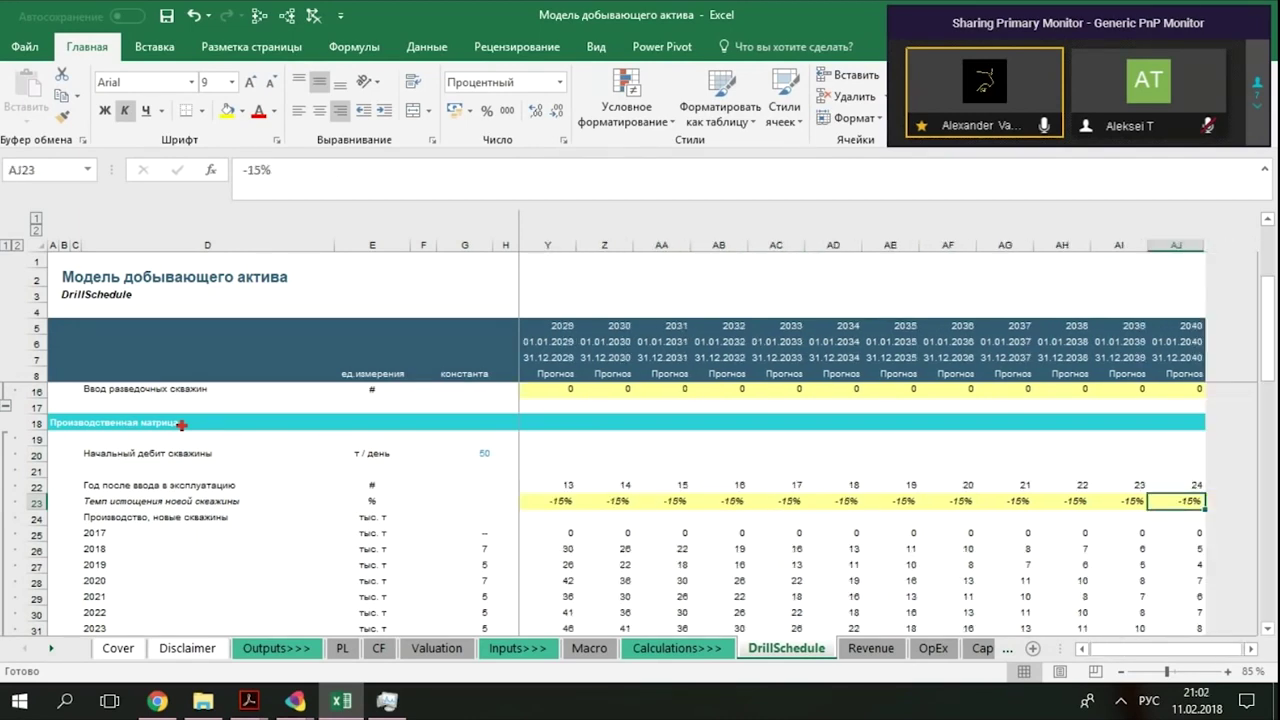
# Step: Review the depletion rates back from 2040 to the first years, and go to the year-after-commissioning row 22
pyautogui.press('Left')
pyautogui.press('Left')
pyautogui.press('Left')
pyautogui.press('Left')
pyautogui.press('Left')
pyautogui.press('Left')
pyautogui.press('Left')
pyautogui.press('Left')
pyautogui.press('Left')
pyautogui.press('Left')
pyautogui.press('Left')
pyautogui.press('Left')
pyautogui.press('Left')
pyautogui.press('Left')
pyautogui.press('Left')
pyautogui.press('Left')
pyautogui.press('Left')
pyautogui.press('Left')
pyautogui.press('Left')
pyautogui.press('Left')
pyautogui.press('Down')
pyautogui.press('Up')
pyautogui.press('Up')
pyautogui.press('Right')
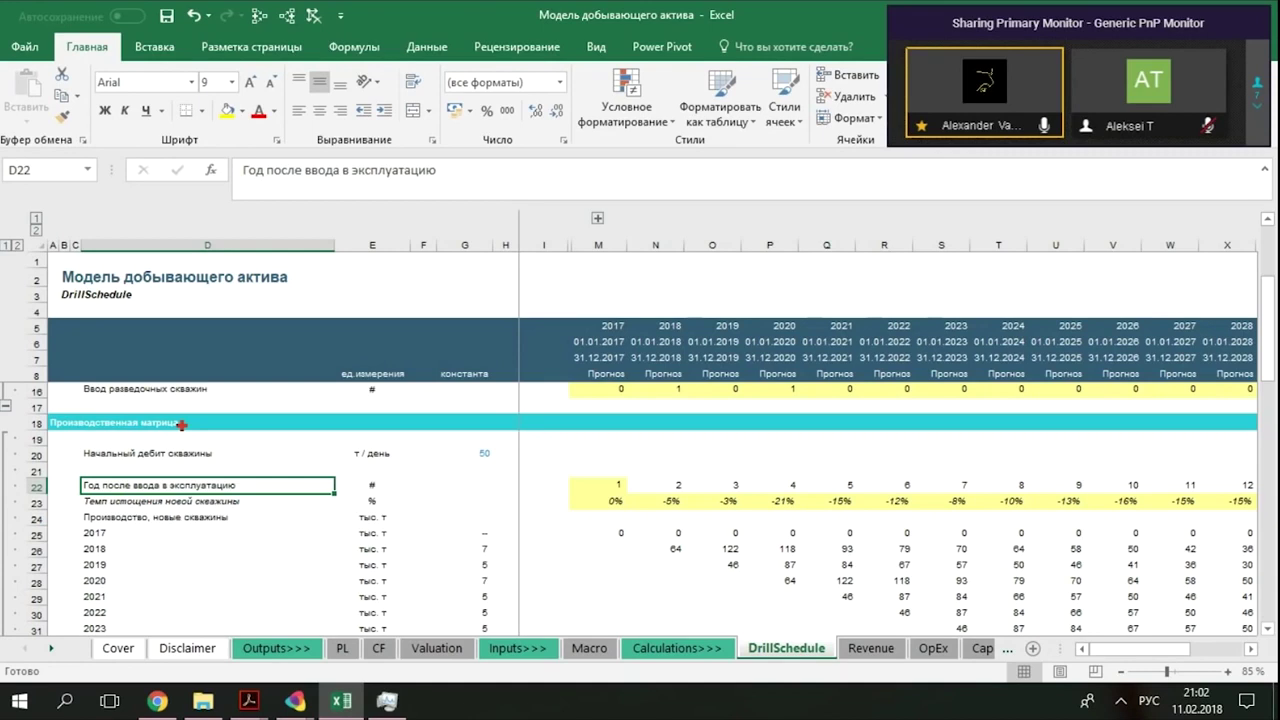
# Step: Go up to the well commissioning section and inspect the injection-to-production well drilling ratio in G15
pyautogui.press('Right')
pyautogui.press('Right')
pyautogui.press('Up')
pyautogui.press('Up')
pyautogui.press('Up')
pyautogui.press('Up')
pyautogui.press('Up')
pyautogui.press('Up')
pyautogui.press('Up')
pyautogui.press('Up')
pyautogui.press('Up')
pyautogui.press('Up')
pyautogui.press('Down')
pyautogui.press('Down')
pyautogui.press('Down')
pyautogui.press('Down')
pyautogui.press('Down')
pyautogui.press('Right')
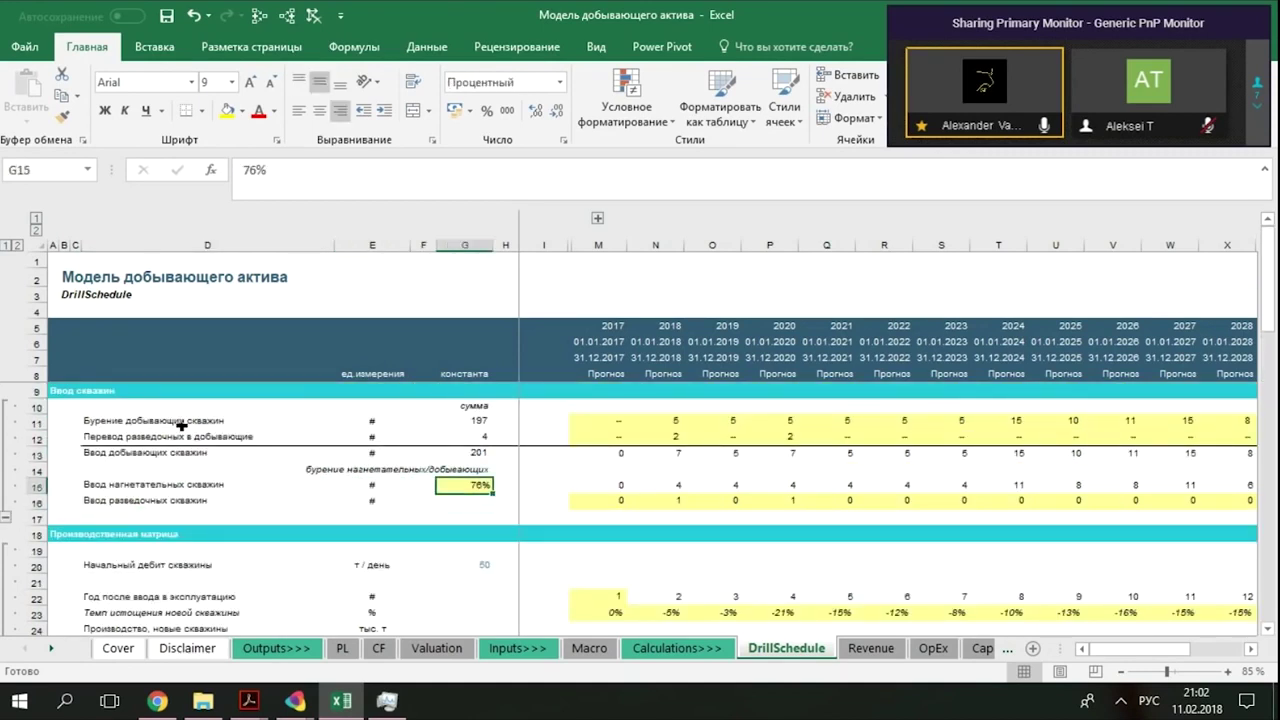
# Step: Try linking the 2018 new-well depletion rate in N23 to the ratio with the formula =G15, and undo the entry
pyautogui.press('Down')
pyautogui.press('Down')
pyautogui.press('Down')
pyautogui.press('Down')
pyautogui.press('Down')
pyautogui.press('Down')
pyautogui.press('Down')
pyautogui.press('Down')
pyautogui.press('Right')
pyautogui.press('Right')
pyautogui.press('Right')
pyautogui.press('Right')
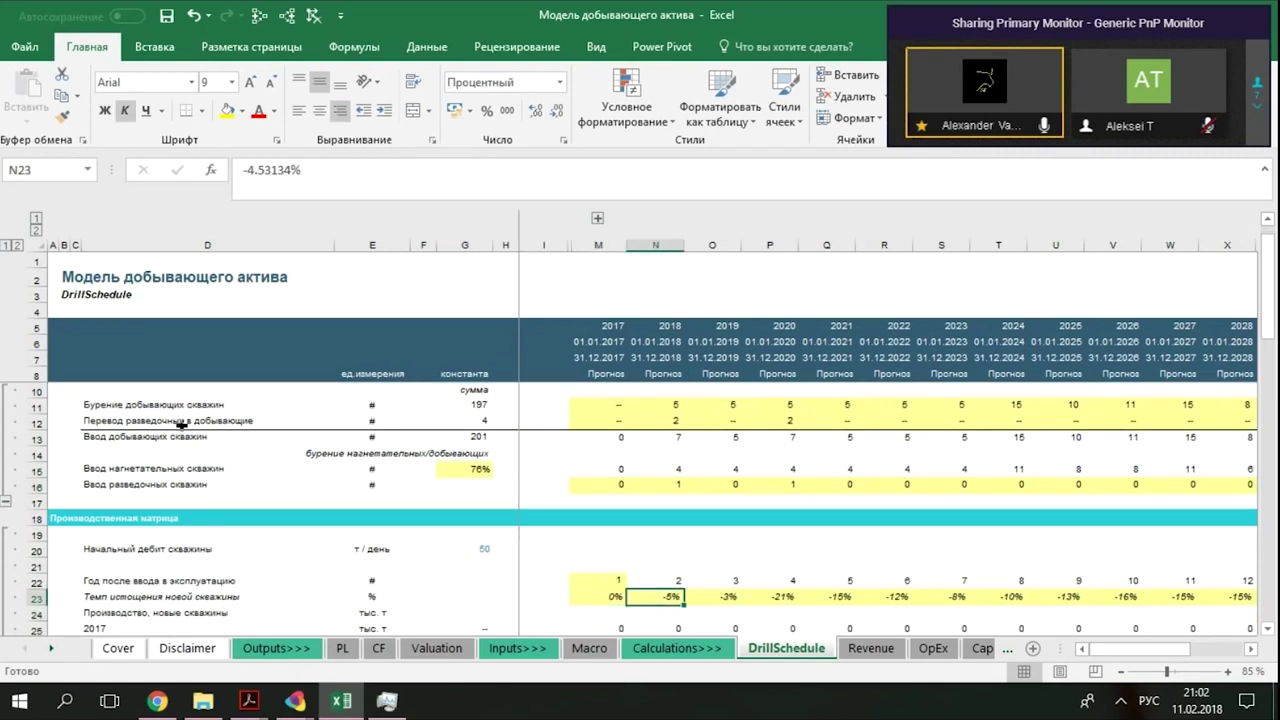
pyautogui.write('=')
pyautogui.press('Left')
pyautogui.press('Up')
pyautogui.press('Up')
pyautogui.press('Up')
pyautogui.press('Up')
pyautogui.press('Up')
pyautogui.press('Left')
pyautogui.press('Left')
pyautogui.press('Left')
pyautogui.press('Up')
pyautogui.press('Up')
pyautogui.press('Up')
pyautogui.press('Up')
pyautogui.press('Down')
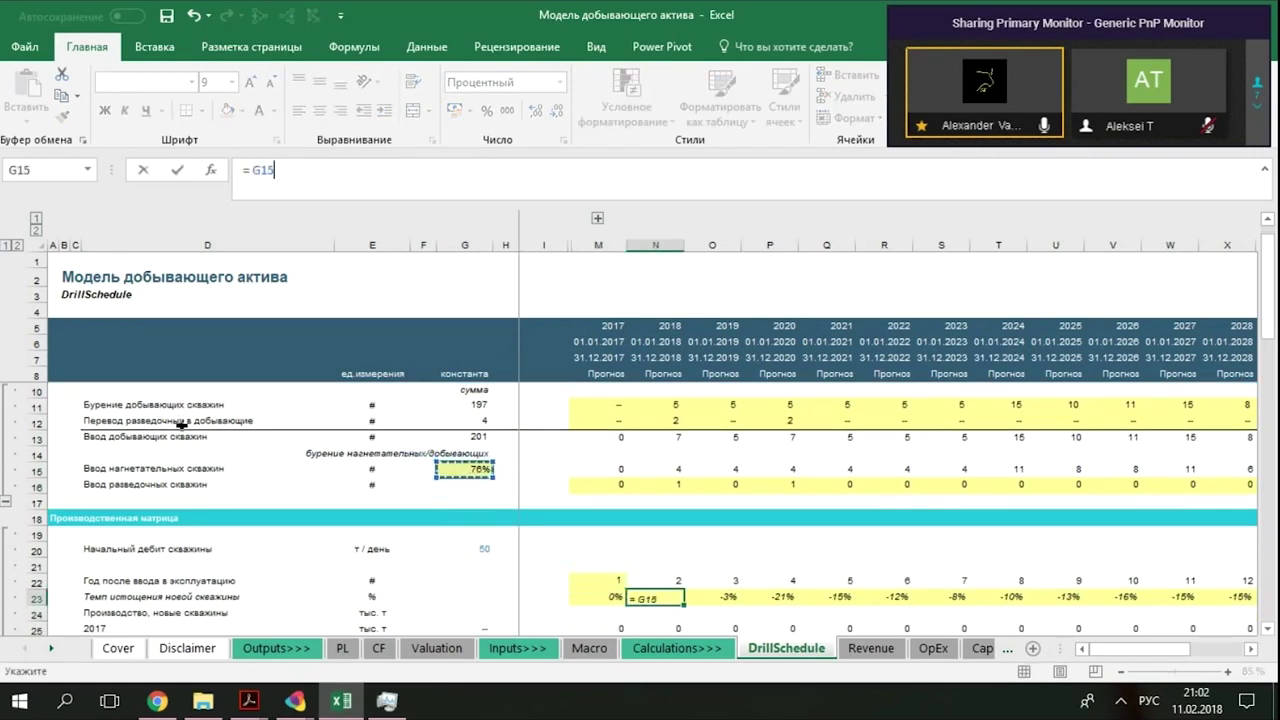
pyautogui.press('Return')
pyautogui.hotkey('ctrl', 'z')
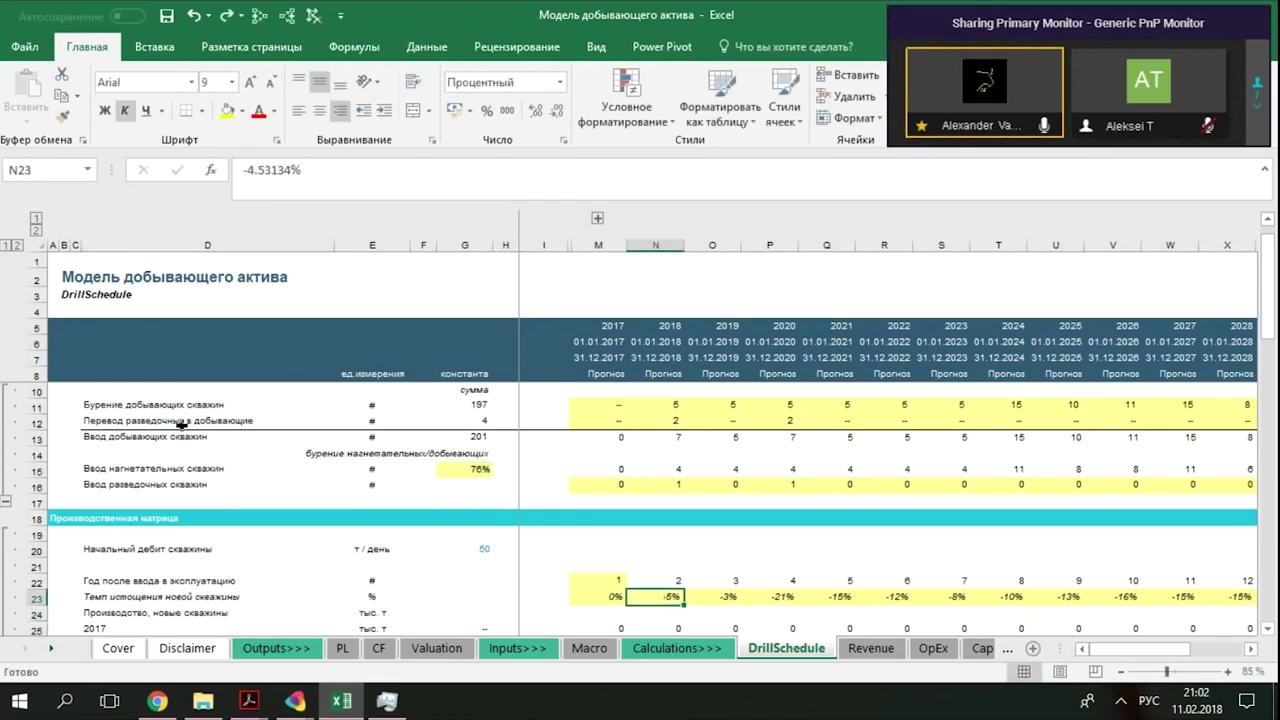
# Step: Check the hardcoded injection-well ratio input in G15 again
pyautogui.press('Up')
pyautogui.press('Left')
pyautogui.press('Left')
pyautogui.press('Left')
pyautogui.press('Up')
pyautogui.press('Up')
pyautogui.press('Up')
pyautogui.press('Up')
pyautogui.press('Up')
pyautogui.press('Up')
pyautogui.press('Up')
pyautogui.press('Up')
pyautogui.press('Left')
pyautogui.press('Down')
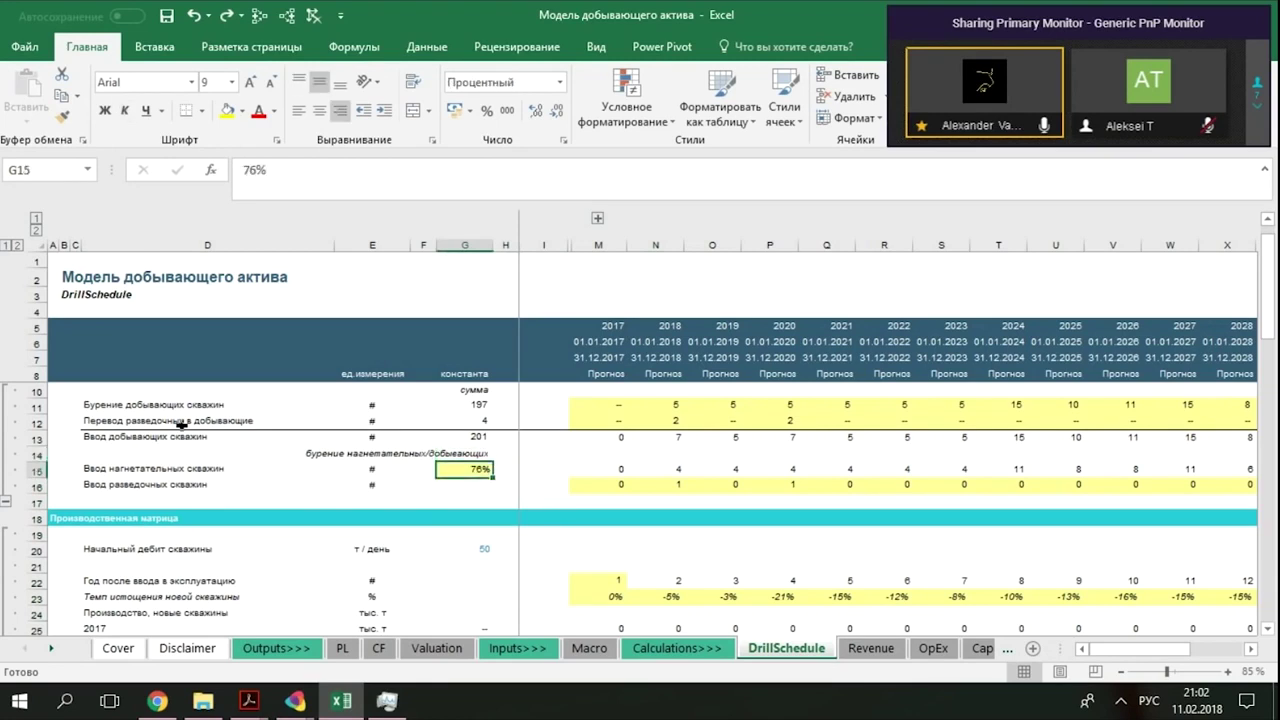
# Step: Inspect the 2018 new-well depletion rate input in N23
pyautogui.press('Right')
pyautogui.press('Down')
pyautogui.press('Right')
pyautogui.press('Down')
pyautogui.press('Down')
pyautogui.press('Right')
pyautogui.press('Down')
pyautogui.press('Down')
pyautogui.press('Down')
pyautogui.press('Down')
pyautogui.press('Down')
pyautogui.press('Right')
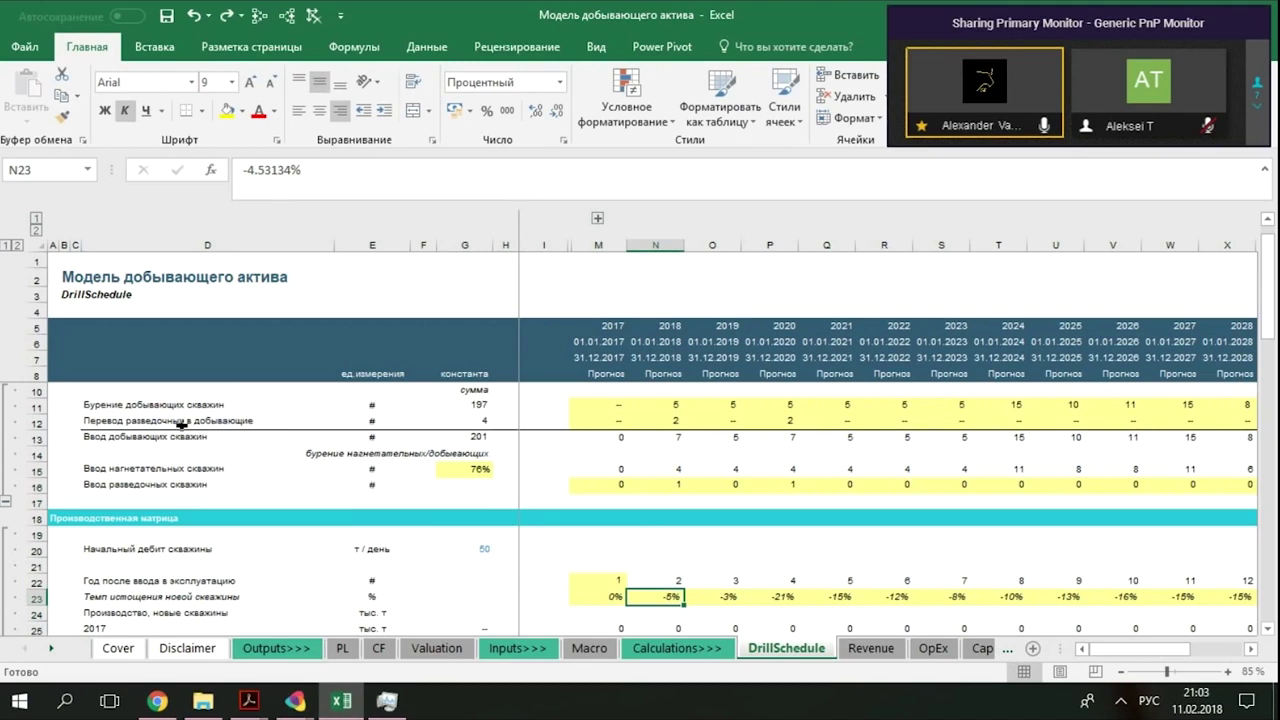
# Step: Look through the 2018 column of the new-well production rows below the depletion rates
pyautogui.press('Down')
pyautogui.press('Down')
pyautogui.press('Down')
pyautogui.press('Down')
pyautogui.press('Down')
pyautogui.press('Down')
pyautogui.press('Down')
pyautogui.press('Down')
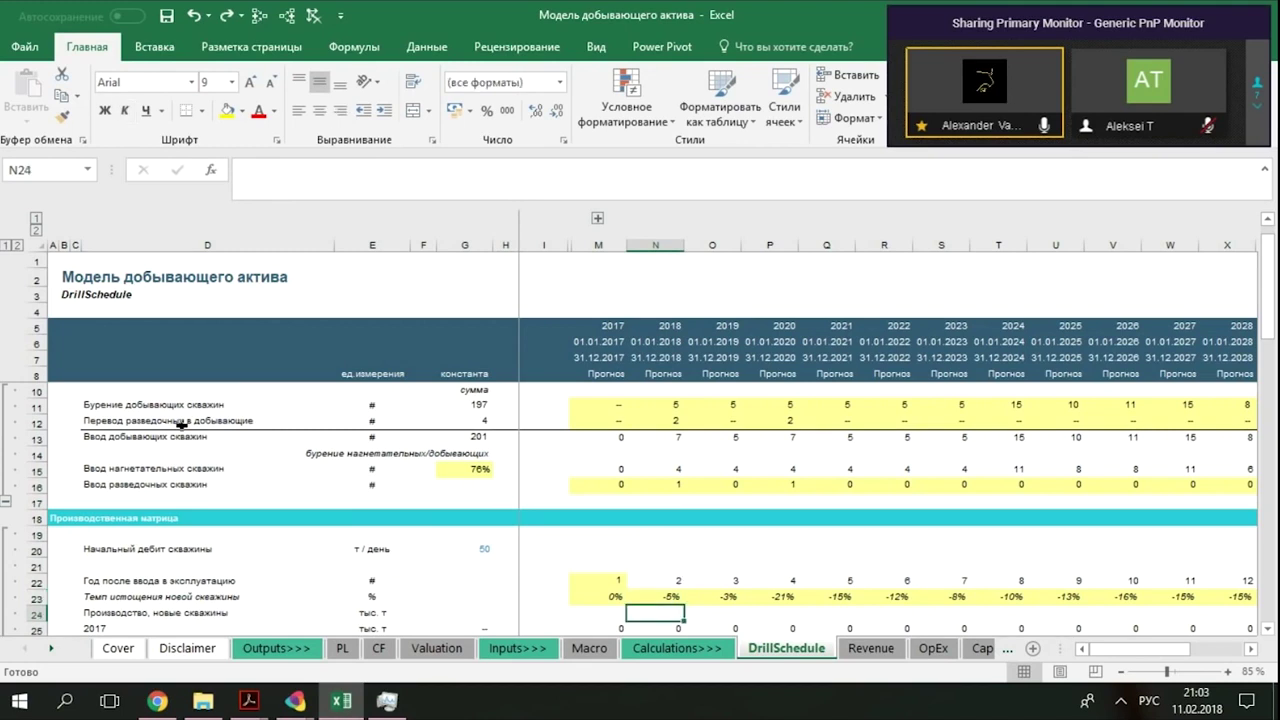
# Step: Review the 2018 column back up to the well commissioning section, finish at M10, and return to Excel from the meeting chat
pyautogui.press('Up')
pyautogui.press('Up')
pyautogui.press('Up')
pyautogui.press('Up')
pyautogui.press('Up')
pyautogui.press('Up')
pyautogui.press('Up')
pyautogui.press('Up')
pyautogui.press('Up')
pyautogui.press('Up')
pyautogui.press('Up')
pyautogui.press('Up')
pyautogui.press('Up')
pyautogui.press('Up')
pyautogui.press('Up')
pyautogui.press('Up')
pyautogui.press('Up')
pyautogui.press('Up')
pyautogui.press('Up')
pyautogui.press('Up')
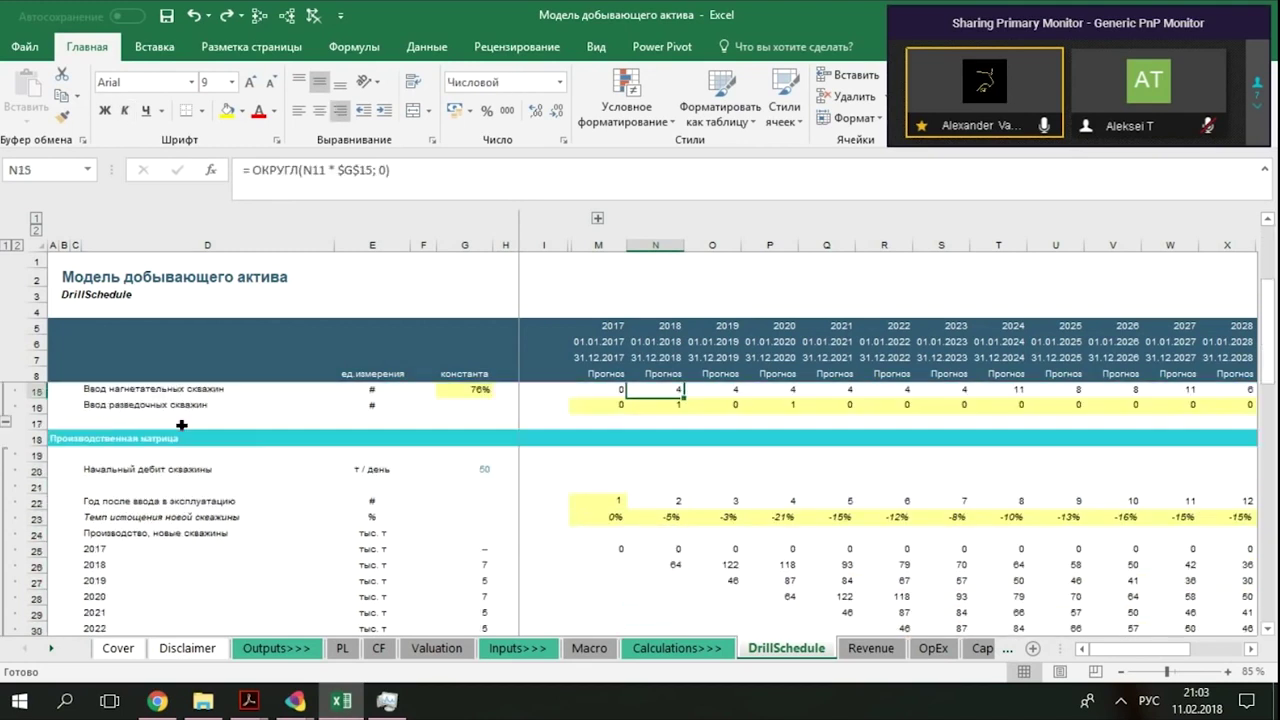
pyautogui.press('Left')
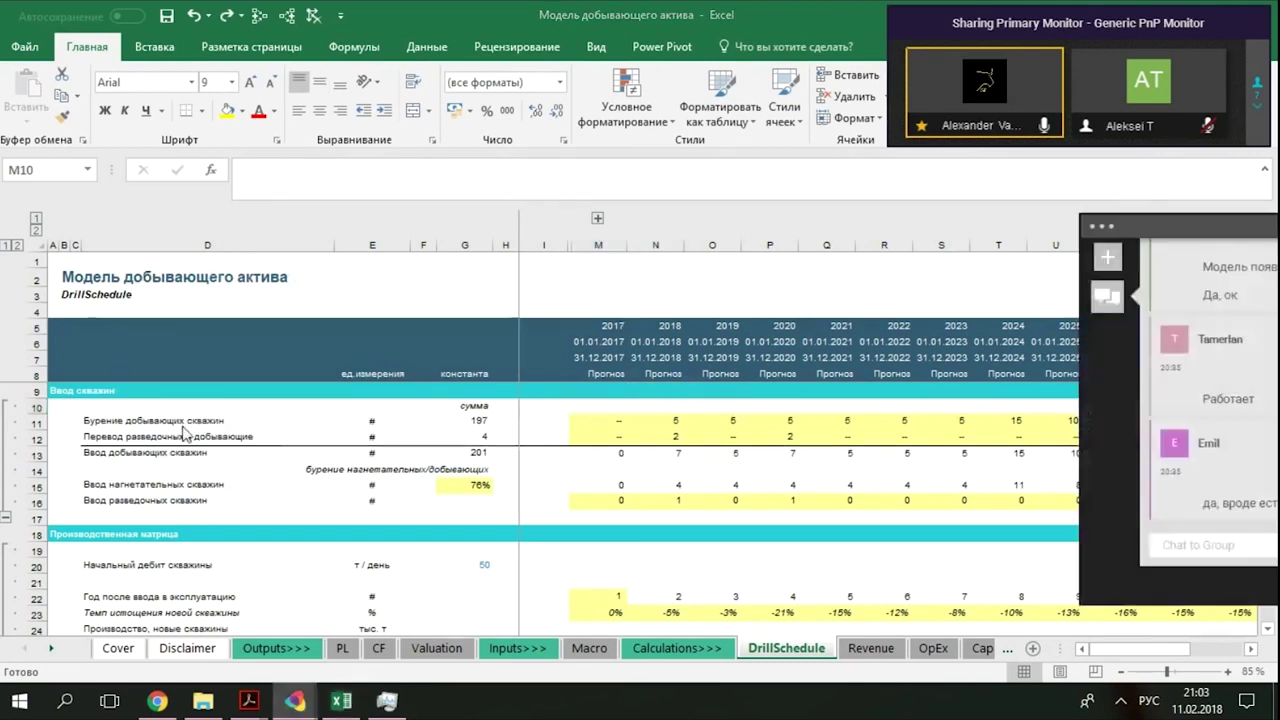
pyautogui.hotkey('alt', 'Tab')
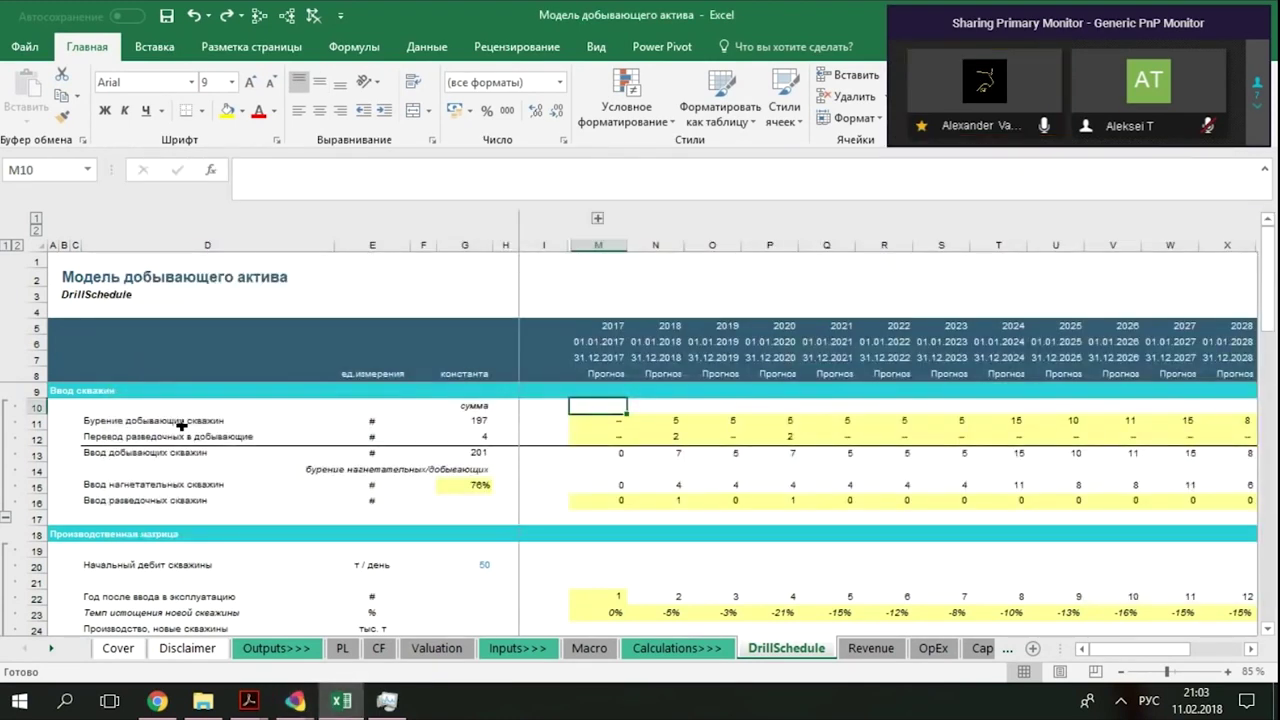